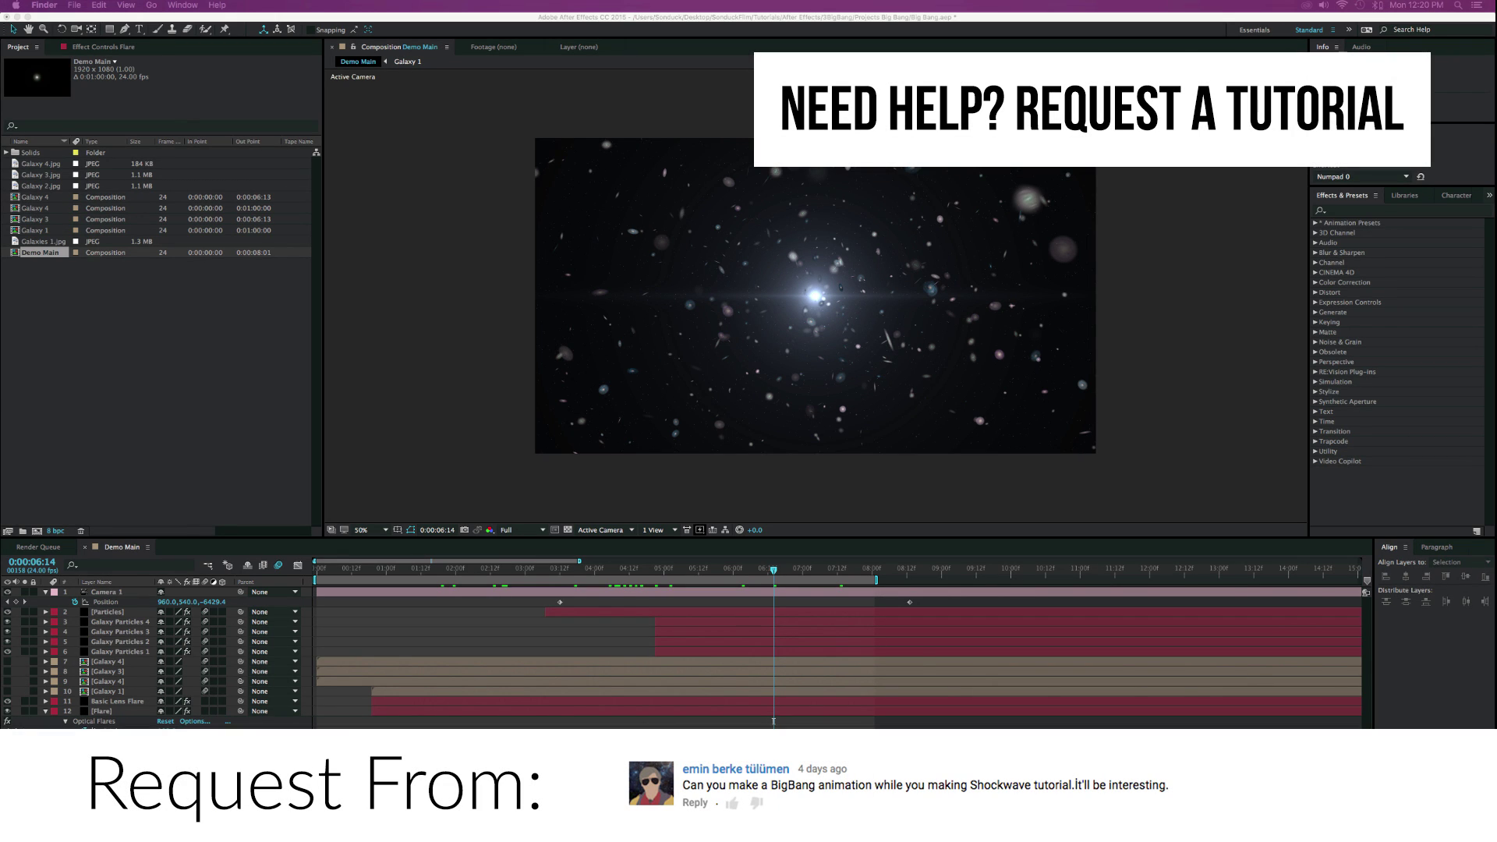
# Preview the Demo2.mov clip from the Elements folder in Finder, scrubbing through the explosion, and close the preview and folder window
pyautogui.press('super+n')
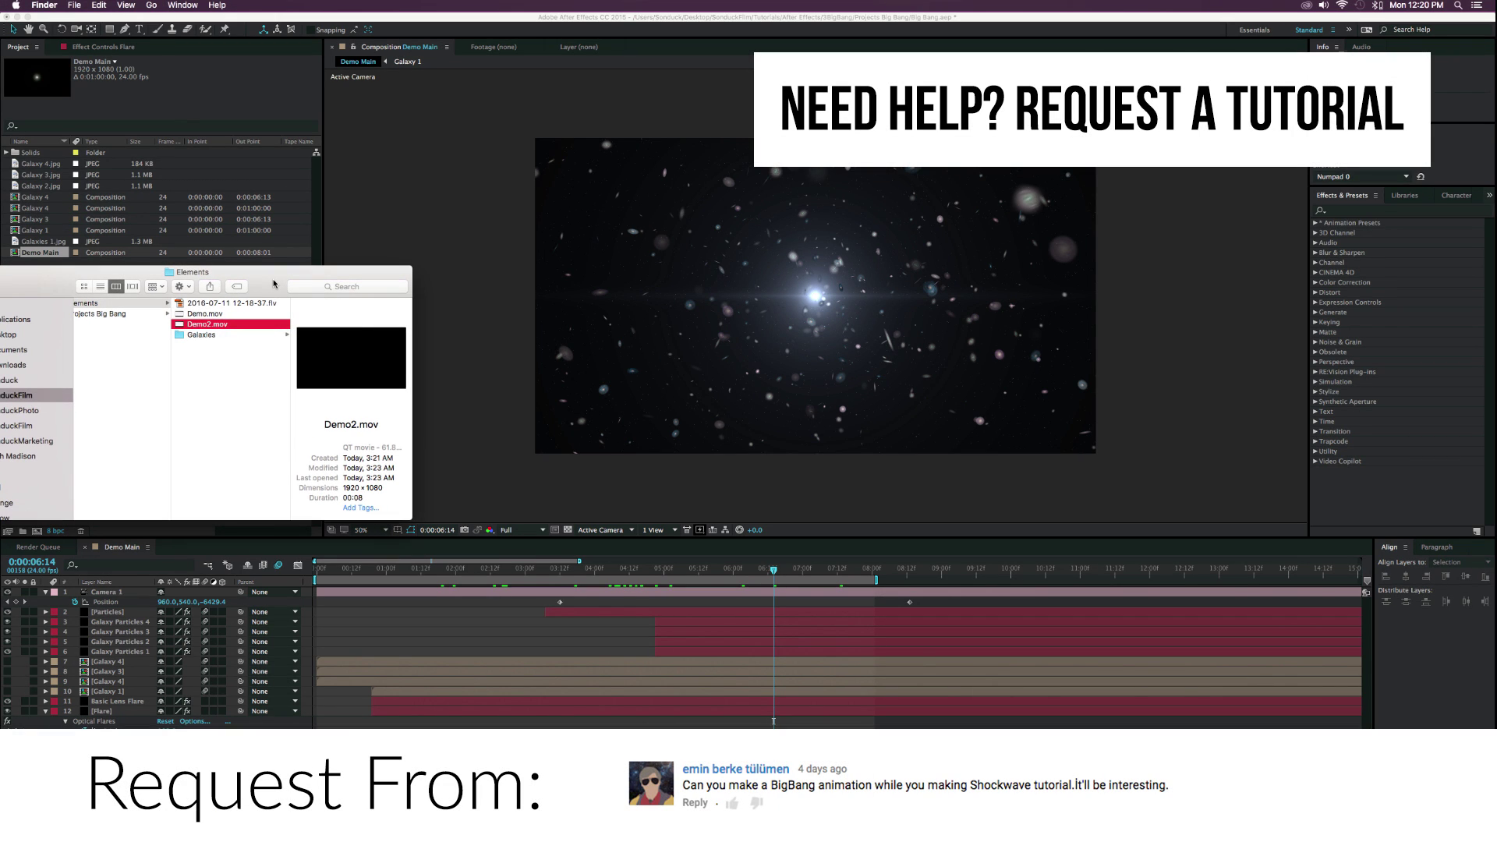
pyautogui.press('space')
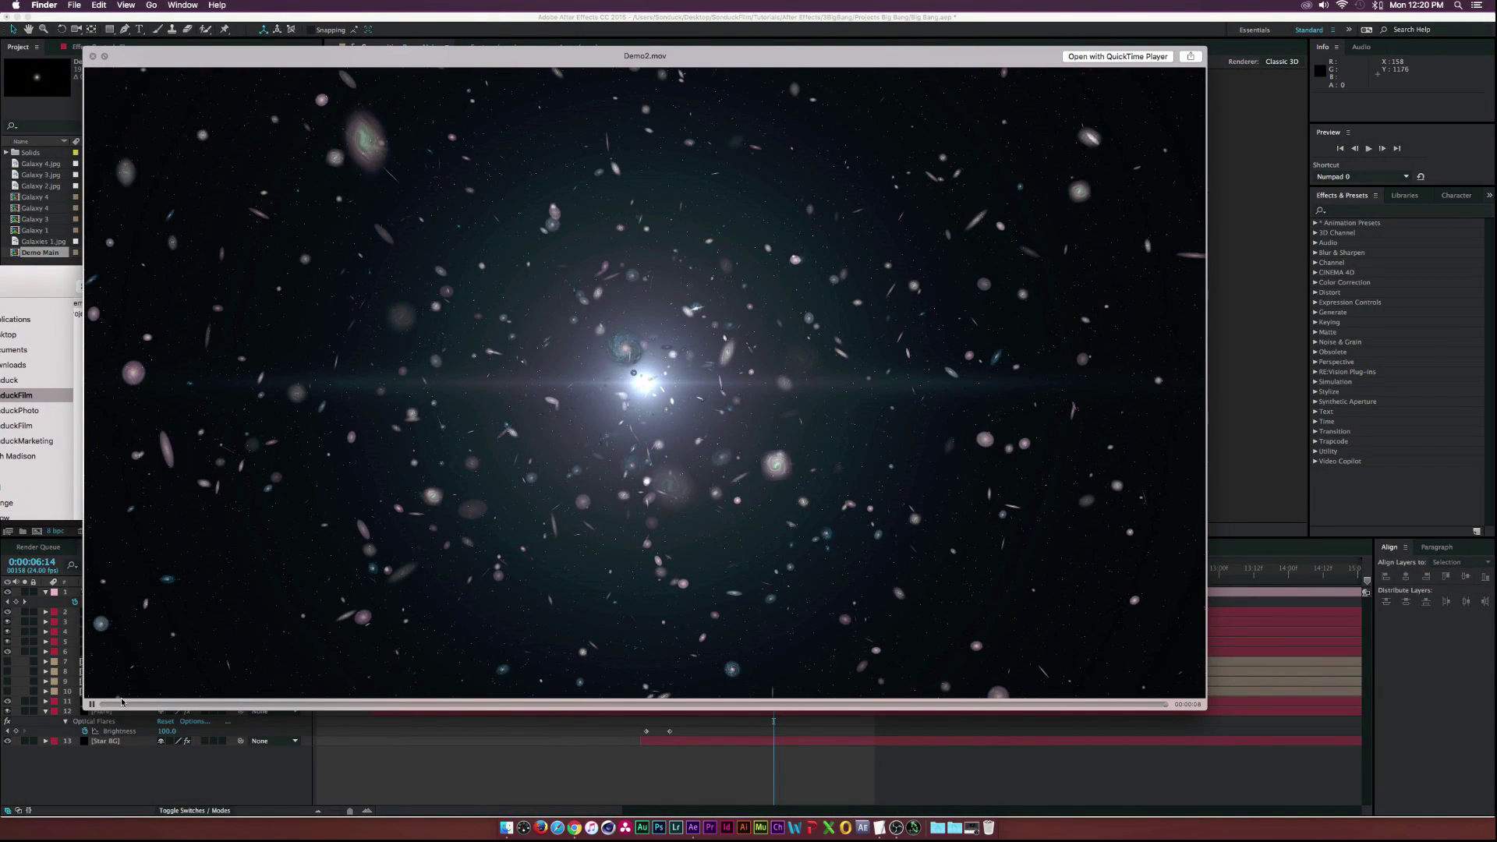
pyautogui.moveTo(112, 710); pyautogui.dragTo(569, 711)
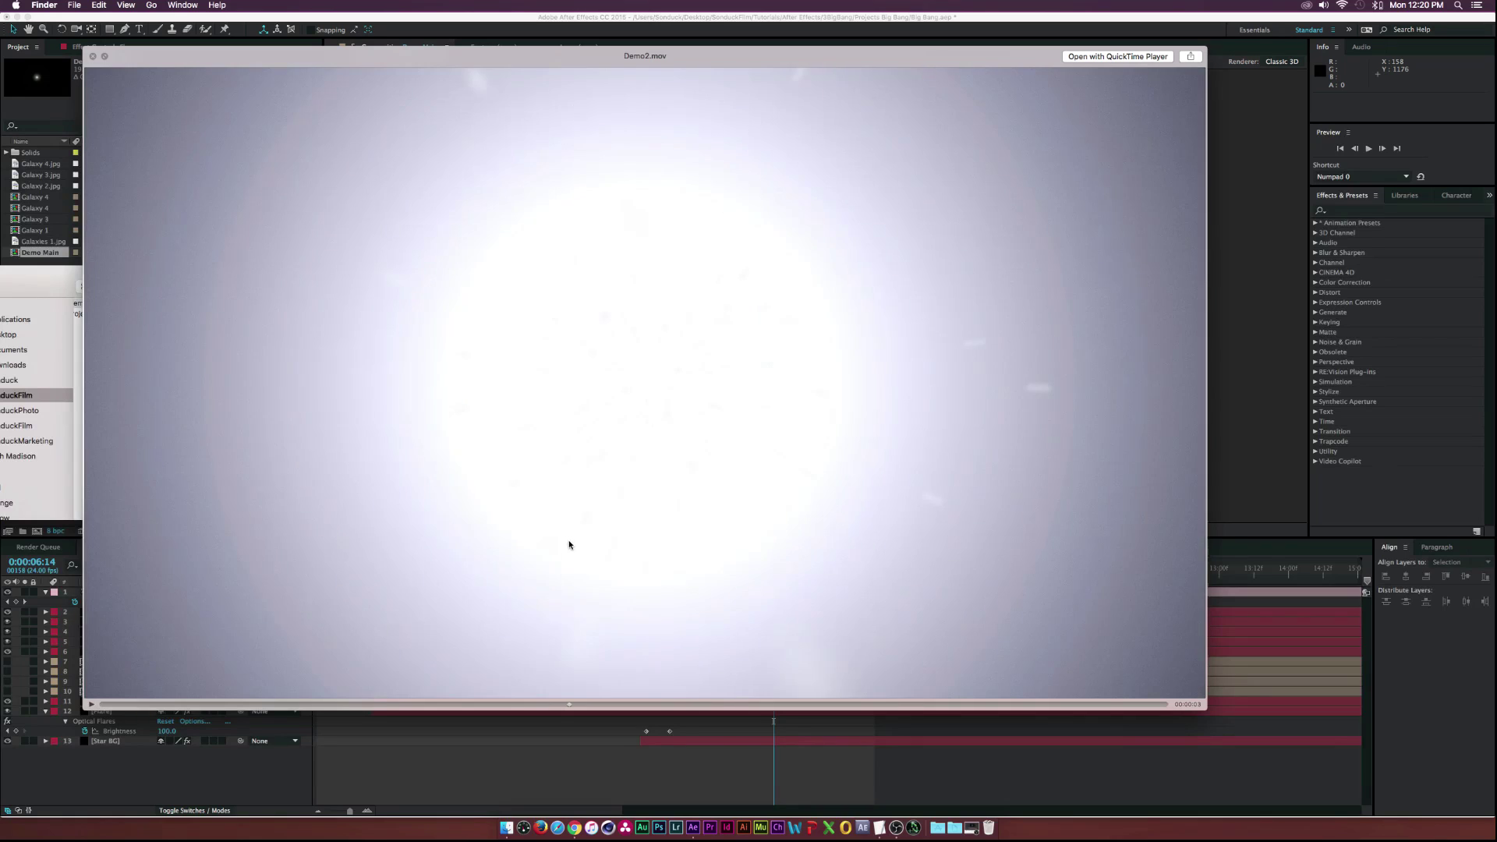
pyautogui.moveTo(570, 544); pyautogui.dragTo(148, 586)
pyautogui.press('space')
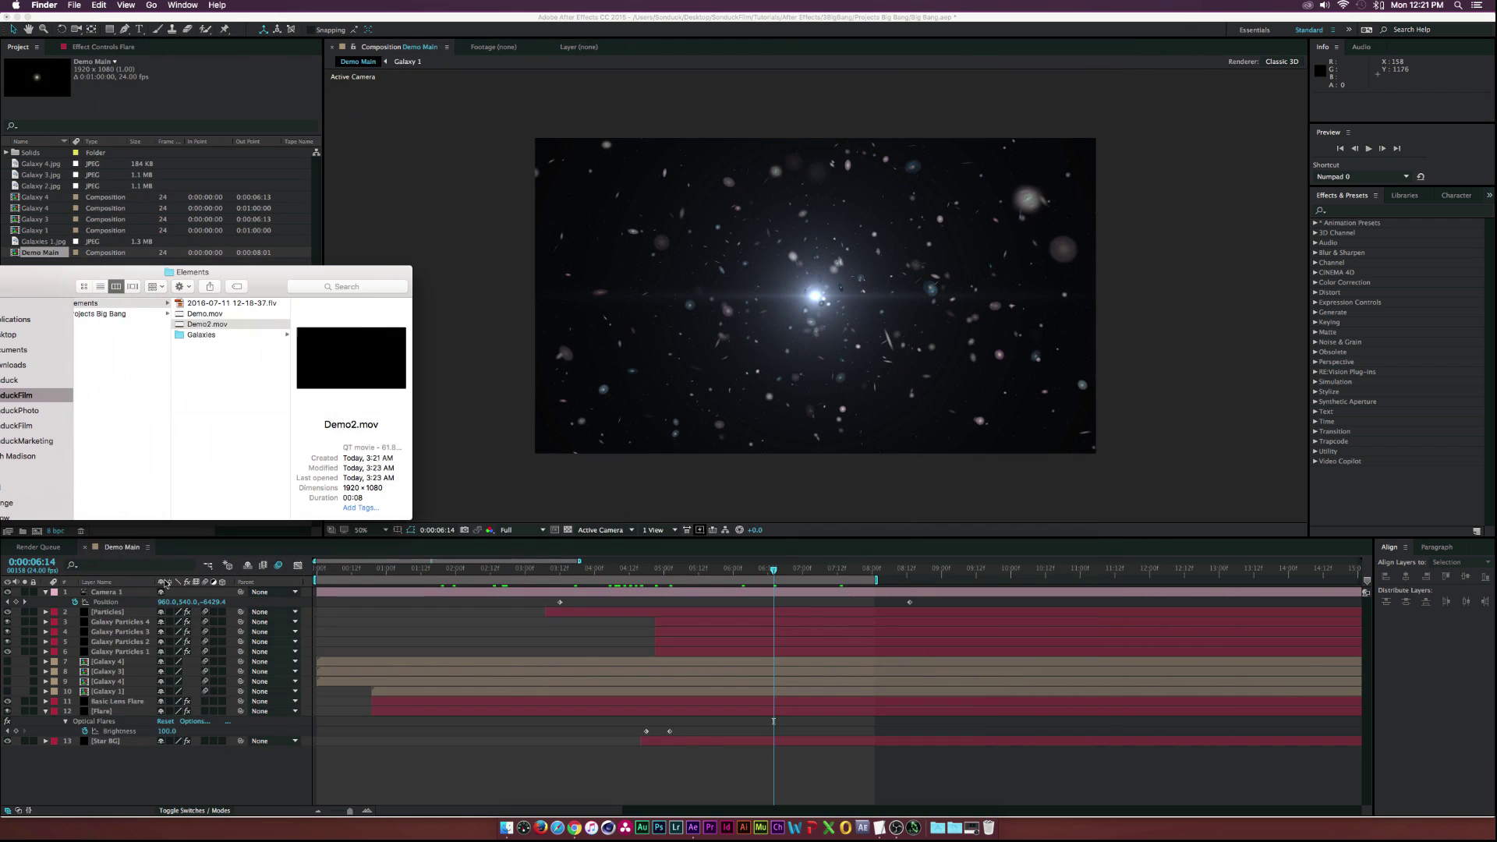
pyautogui.press('super+w')
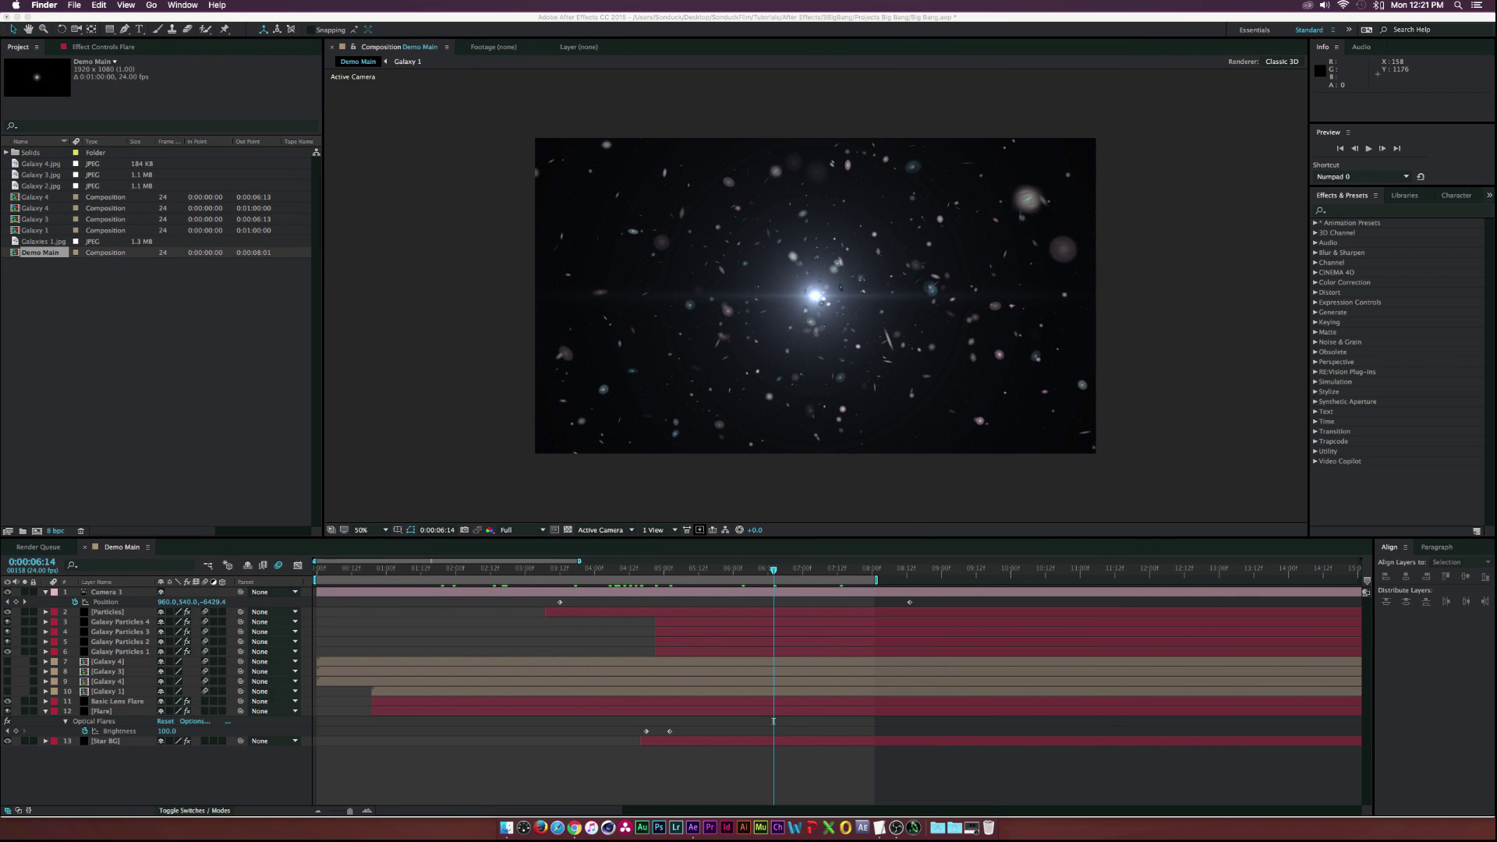
# Create a new composition named TUT Main with the HDTV 1080 24 preset and a one-minute duration
pyautogui.click(140, 491)
pyautogui.click(37, 530)
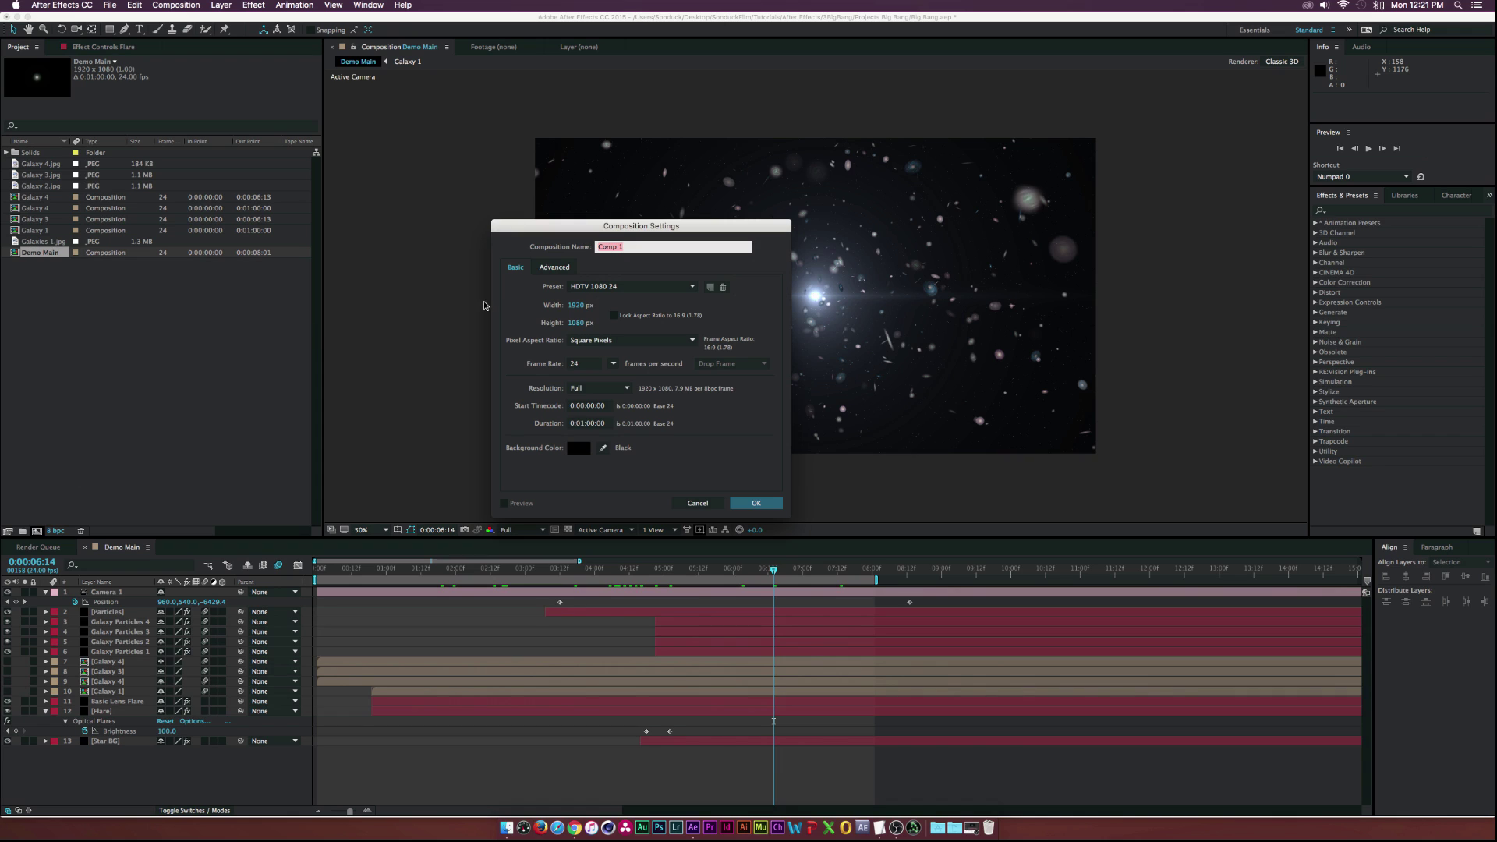
pyautogui.write('T')
pyautogui.press('Return')
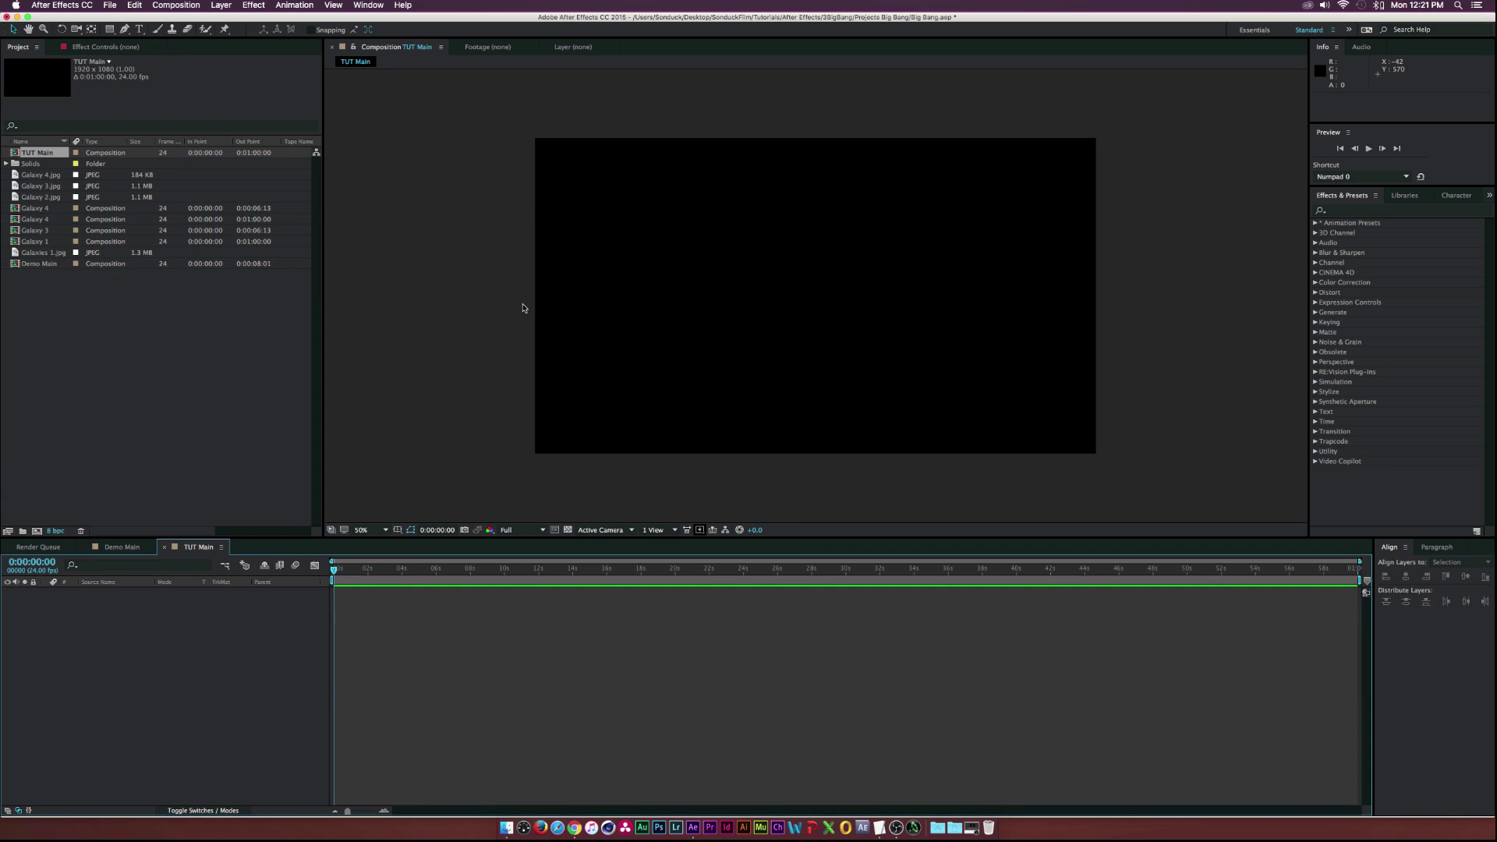
# Add Galaxy 4.jpg, Galaxy 3.jpg, Galaxy 2.jpg and Galaxies 1.jpg as layers in the TUT Main composition
pyautogui.click(16, 176)
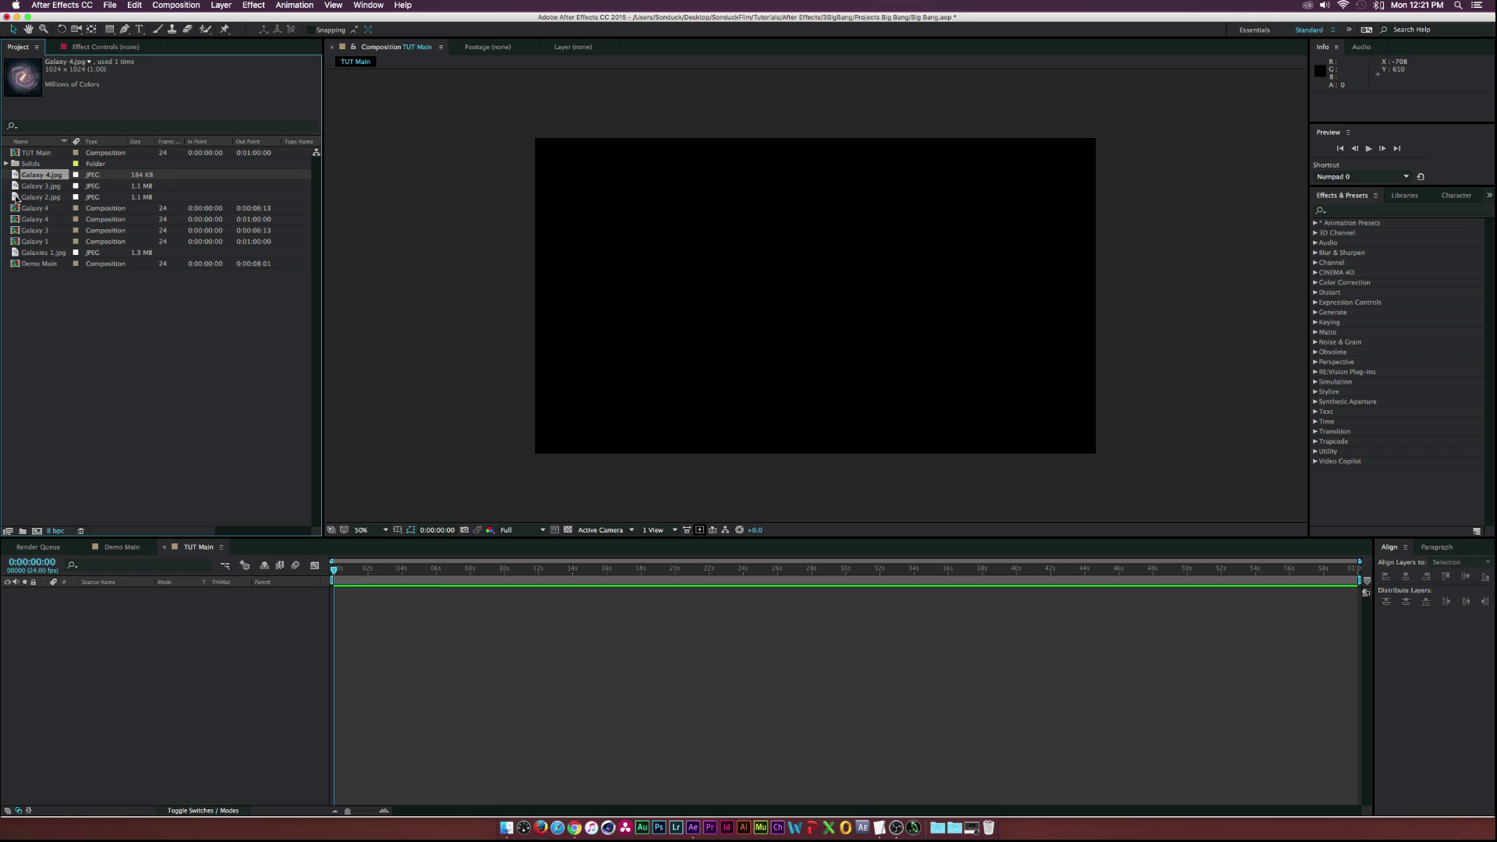
pyautogui.keyDown('shift'); pyautogui.click(16, 197); pyautogui.keyUp('shift')
pyautogui.keyDown('super'); pyautogui.click(17, 252); pyautogui.keyUp('super')
pyautogui.moveTo(42, 197); pyautogui.dragTo(134, 658)
pyautogui.click(182, 669)
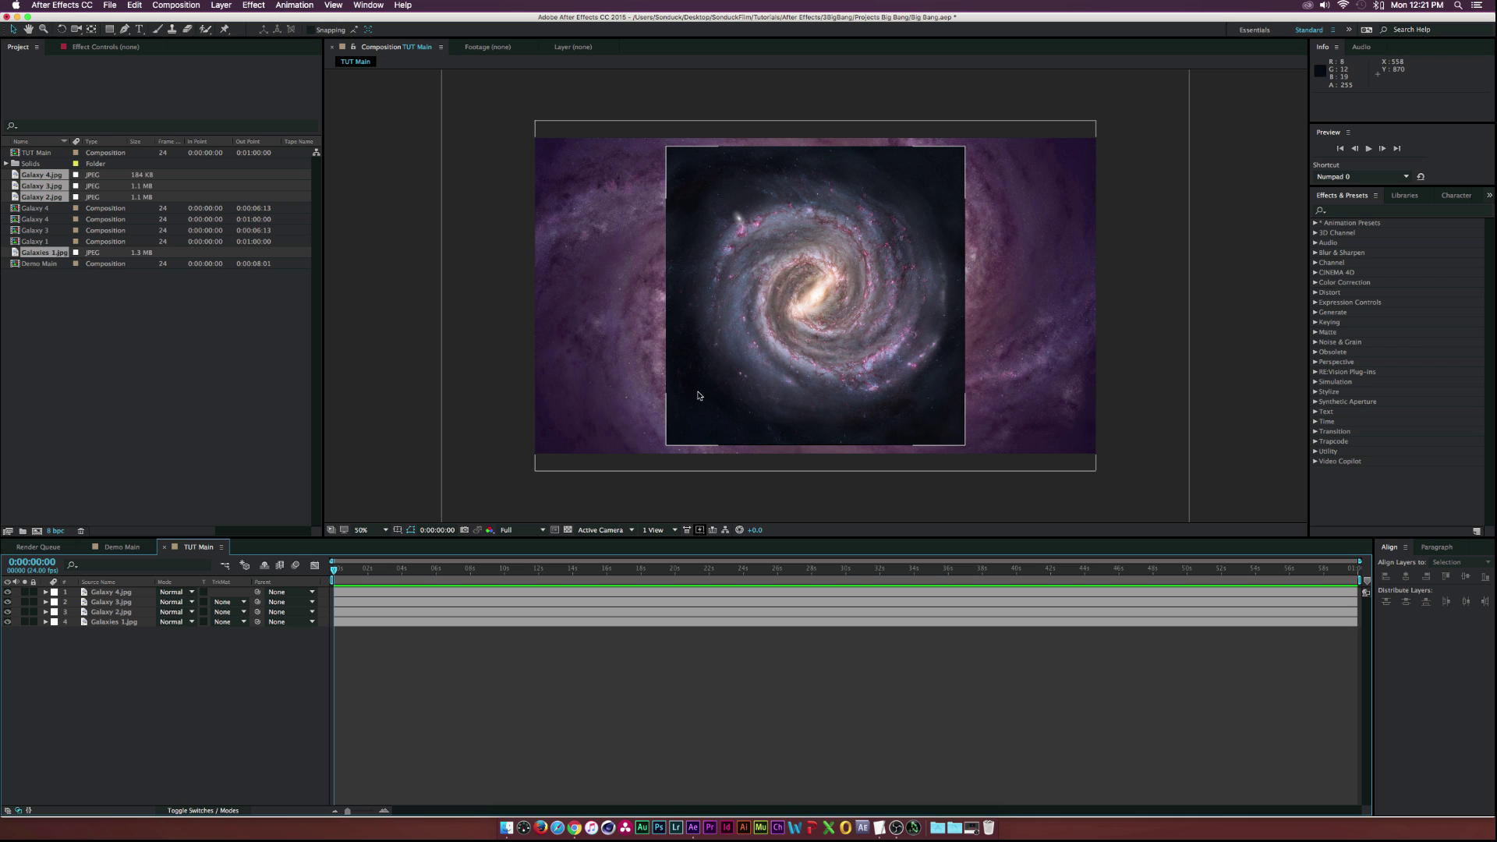
# Hide the Galaxy 4, 3 and 2 image layers and mask Galaxies 1.jpg with a circle centred on the galaxy's core
pyautogui.click(700, 222)
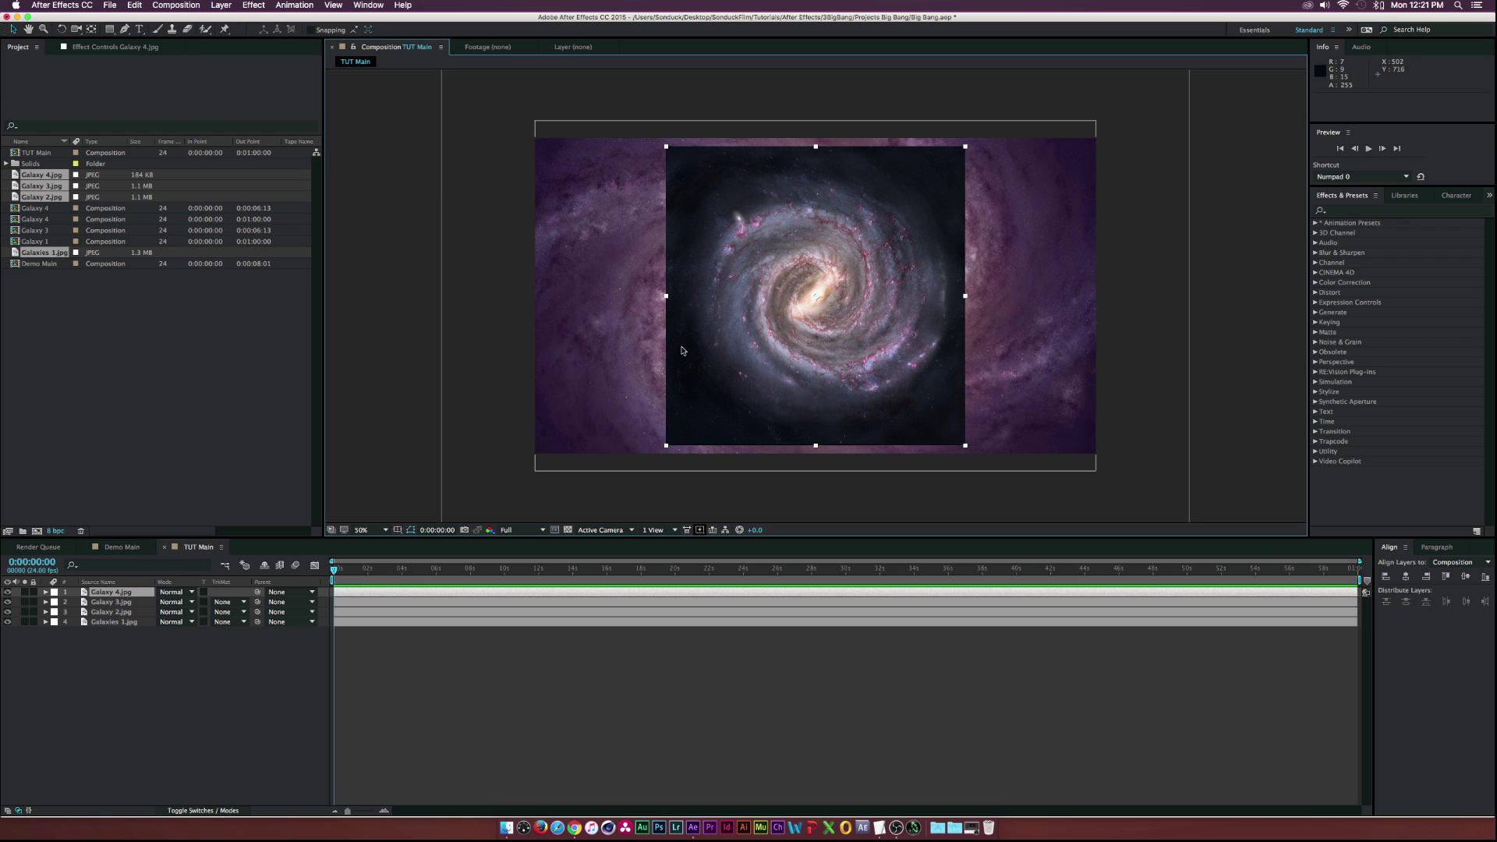
pyautogui.moveTo(7, 591); pyautogui.dragTo(7, 612)
pyautogui.click(110, 622)
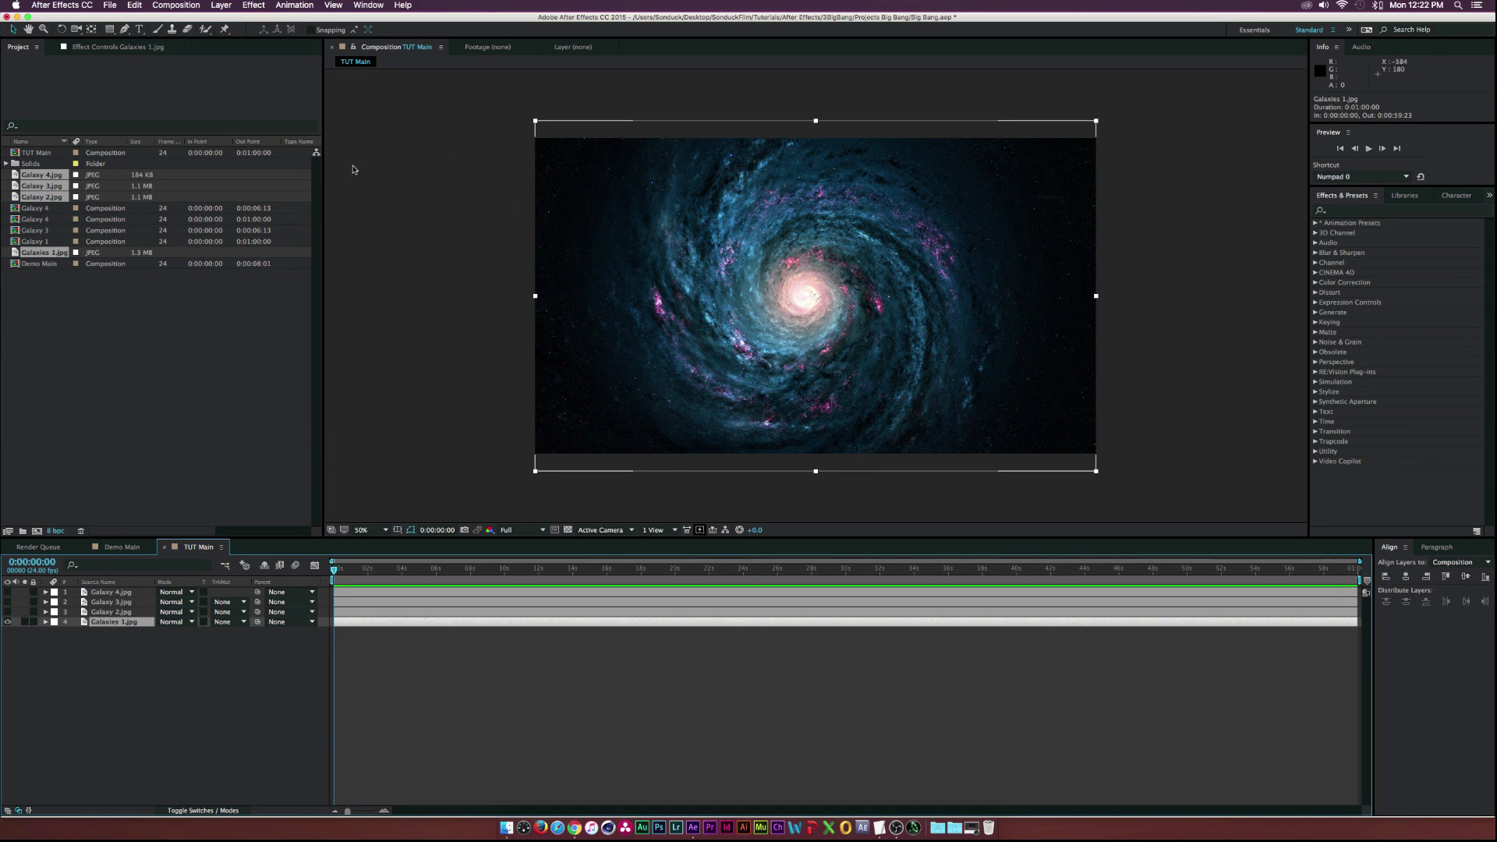
pyautogui.click(125, 29)
pyautogui.click(111, 31)
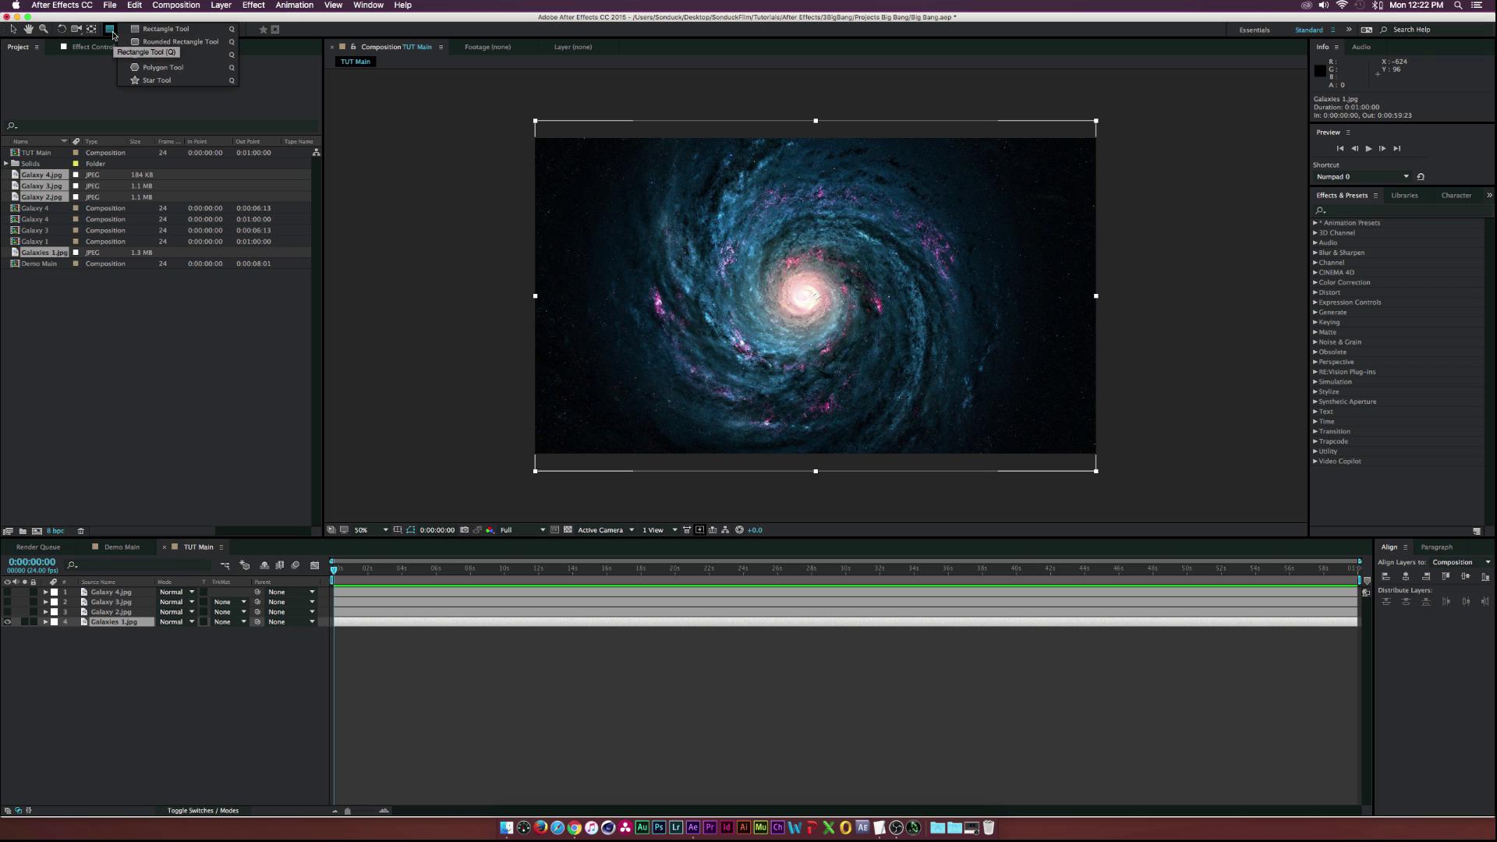
pyautogui.click(161, 55)
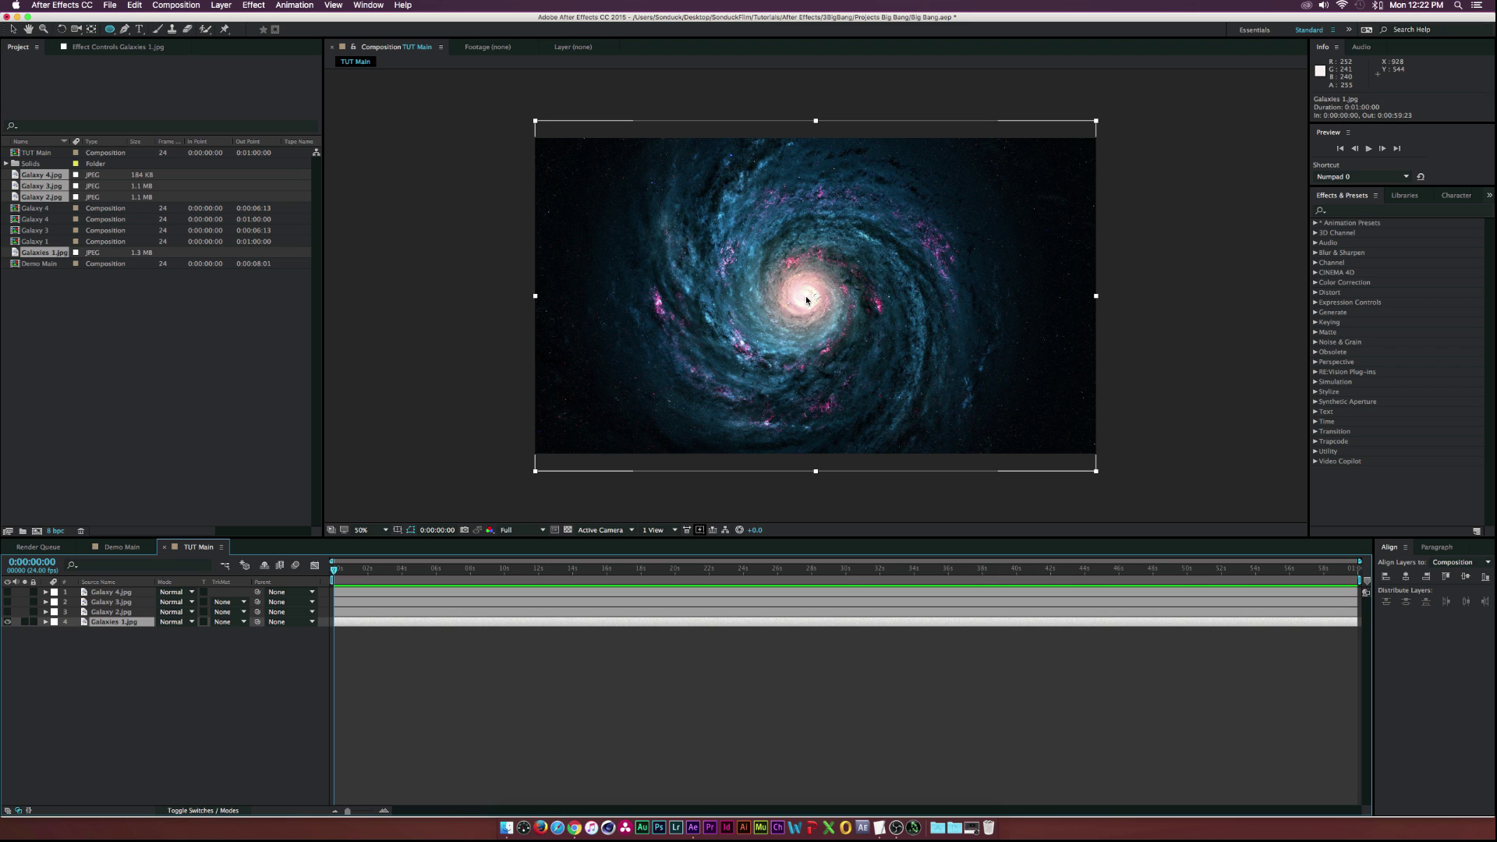
pyautogui.moveTo(806, 297); pyautogui.dragTo(944, 175)
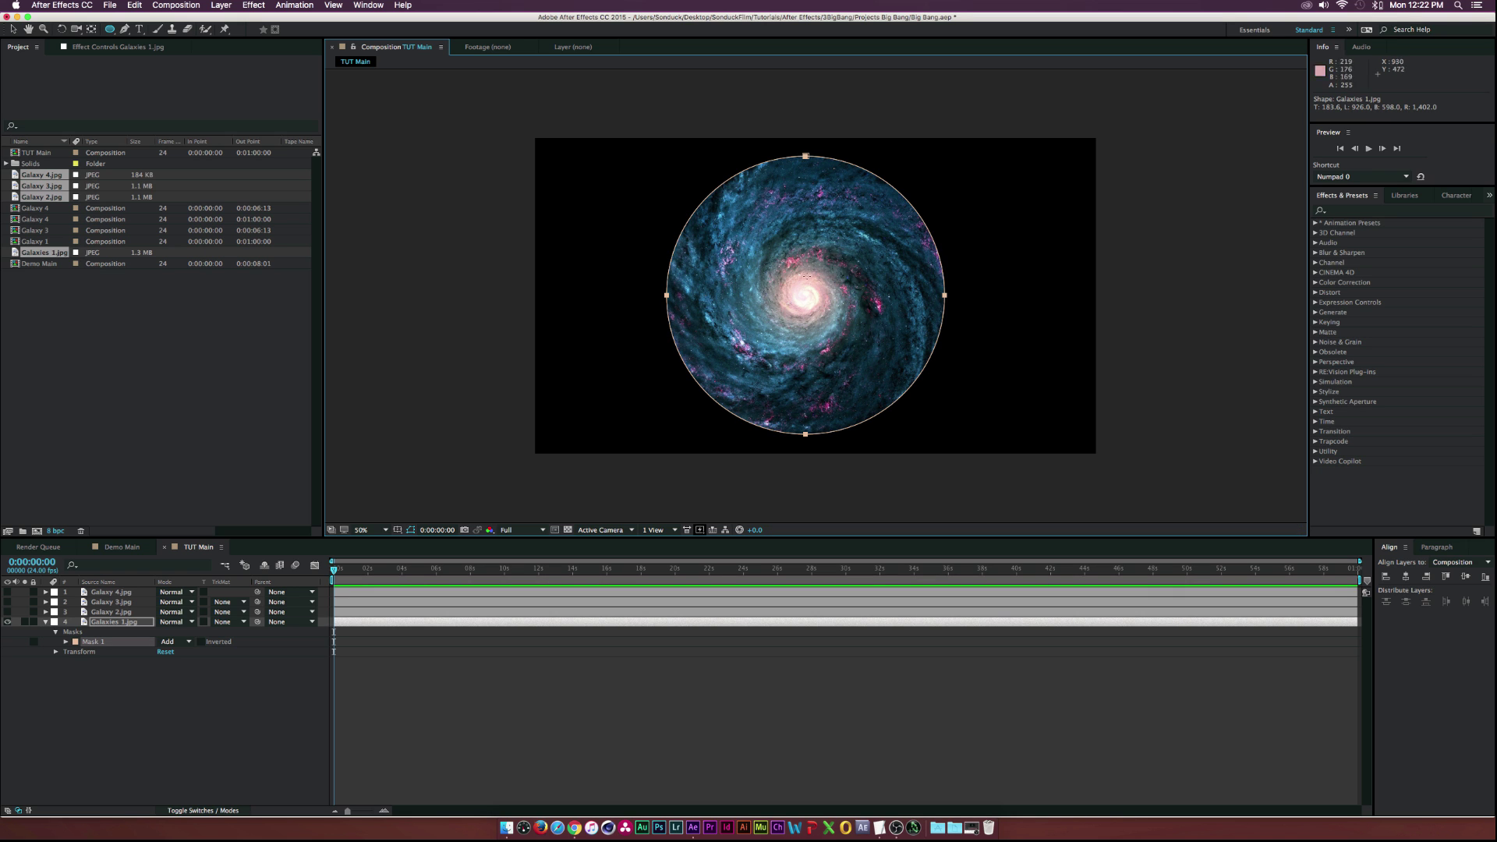
# Set the mask feather on Galaxies 1.jpg to 247 pixels and turn on the transparency grid
pyautogui.click(110, 623)
pyautogui.press('f')
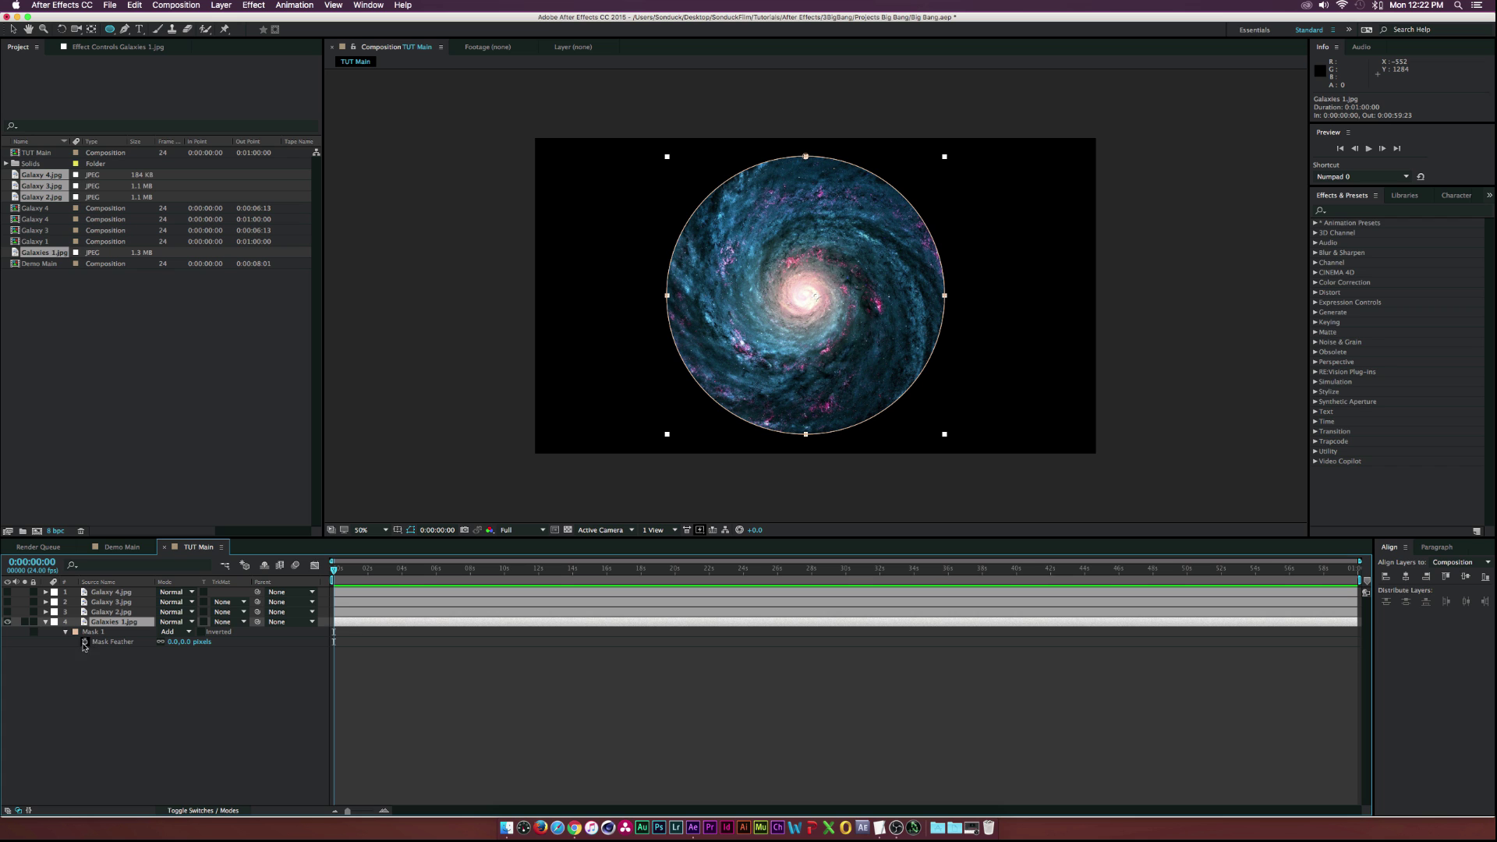
pyautogui.moveTo(170, 644); pyautogui.dragTo(285, 642)
pyautogui.click(220, 684)
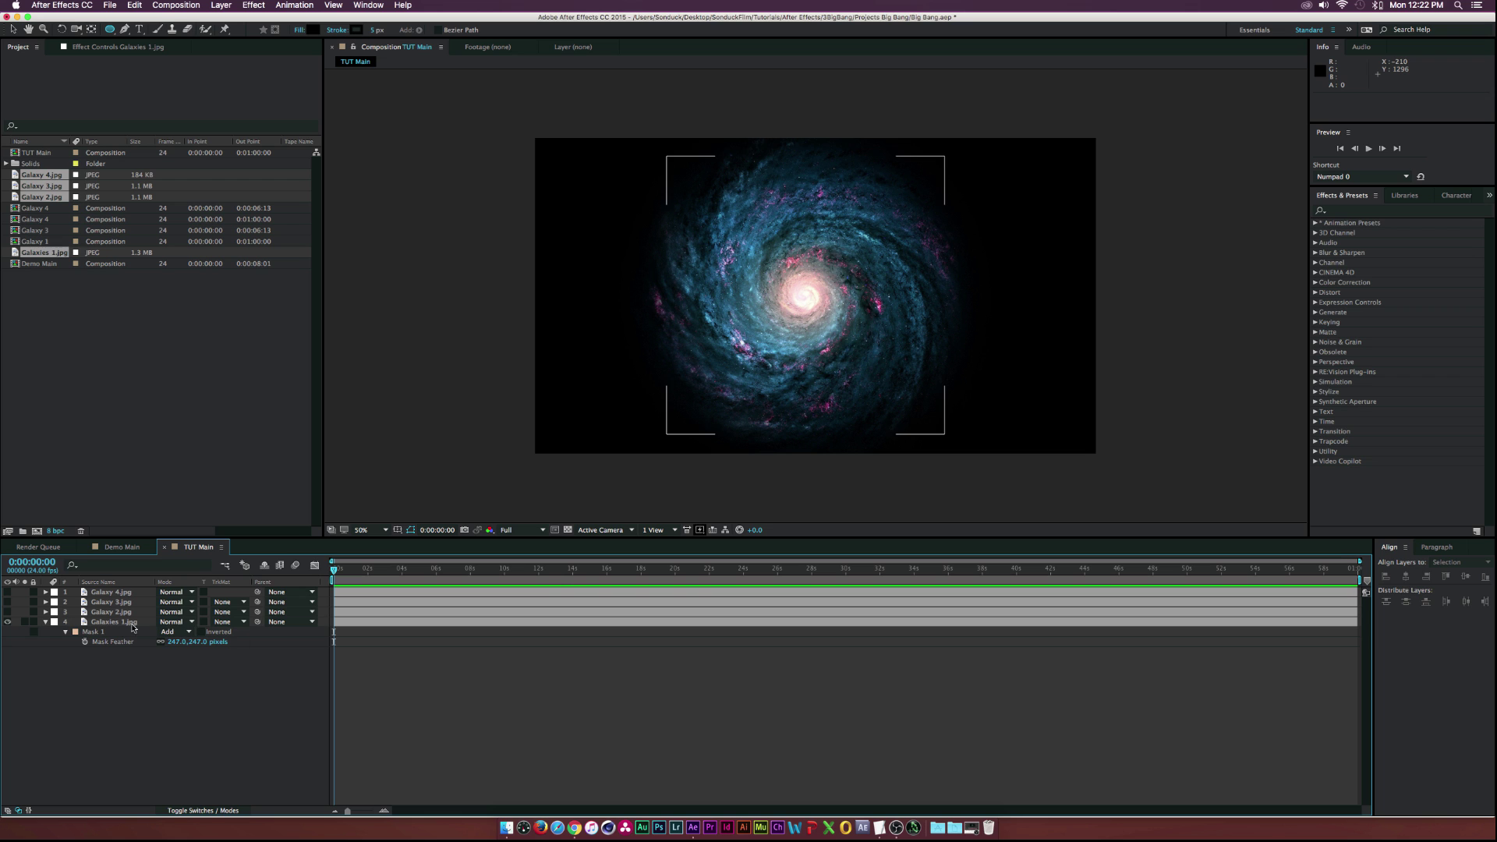
pyautogui.click(567, 529)
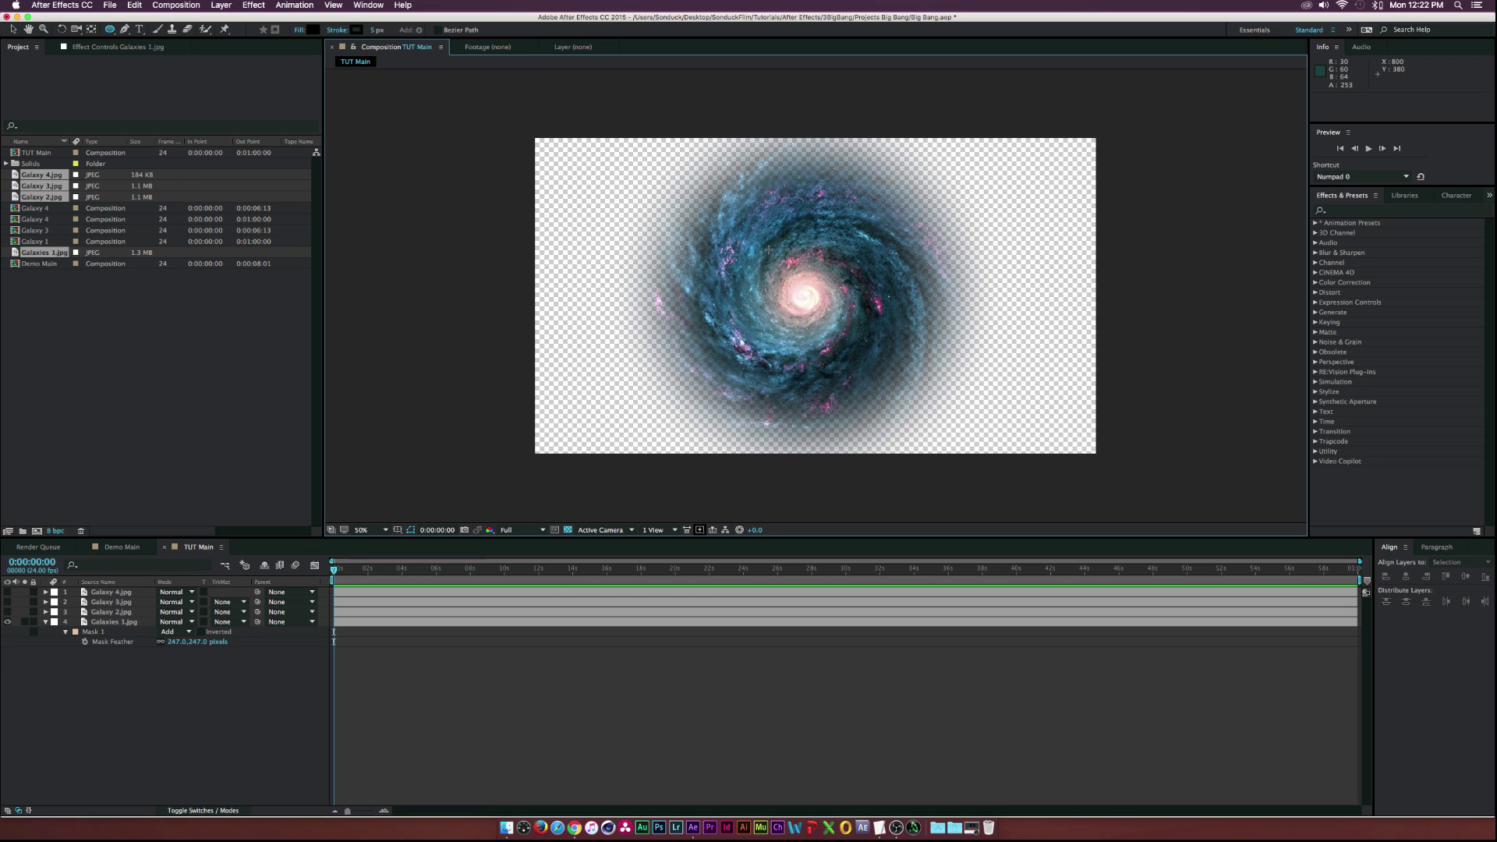
# Pre-compose the Galaxies 1.jpg layer as Galaxy 1, moving all attributes into the new composition
pyautogui.click(107, 623)
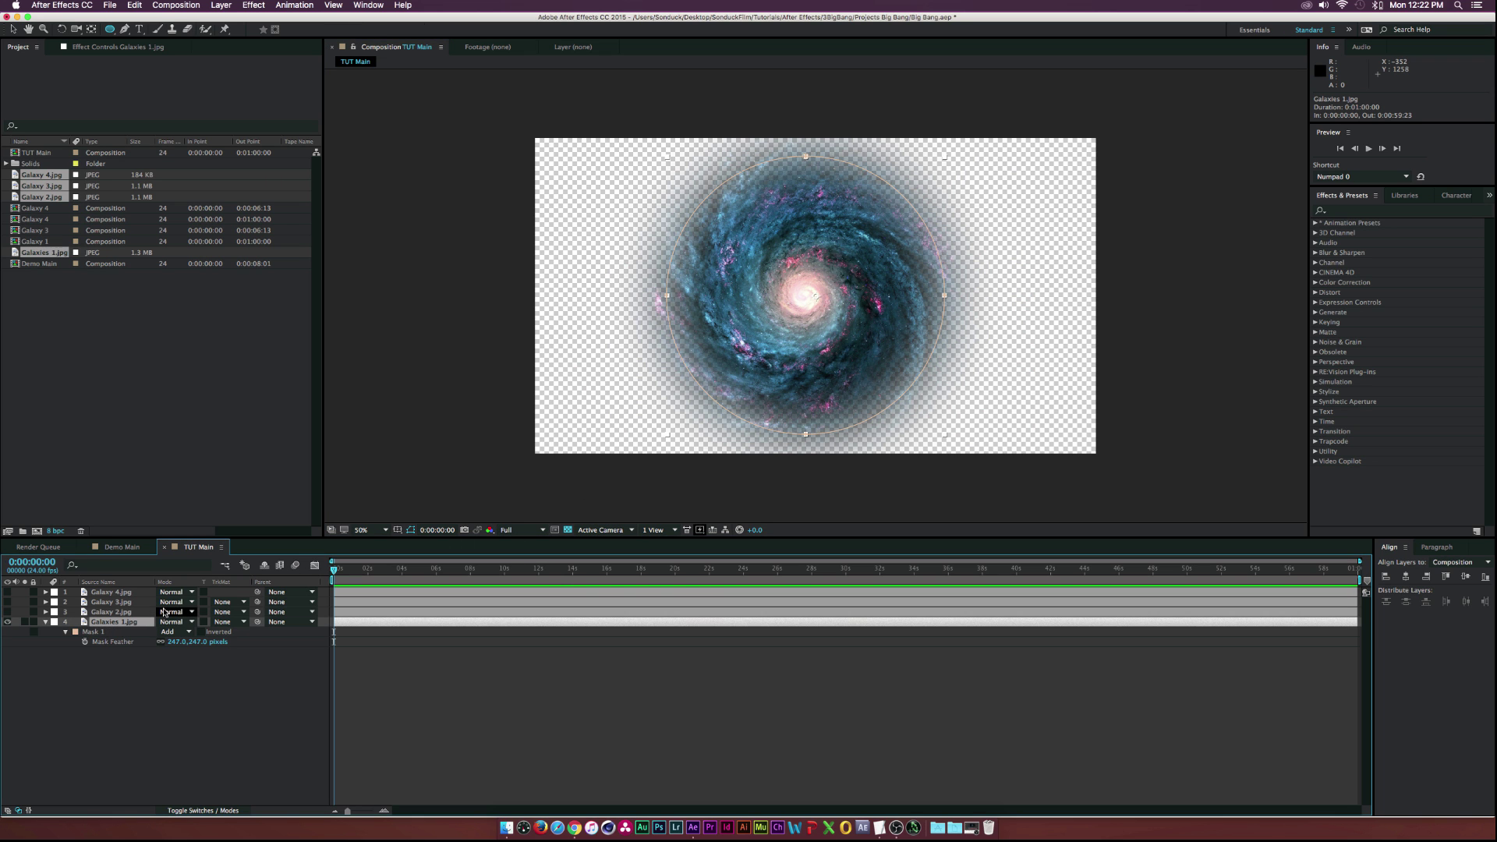
pyautogui.click(223, 4)
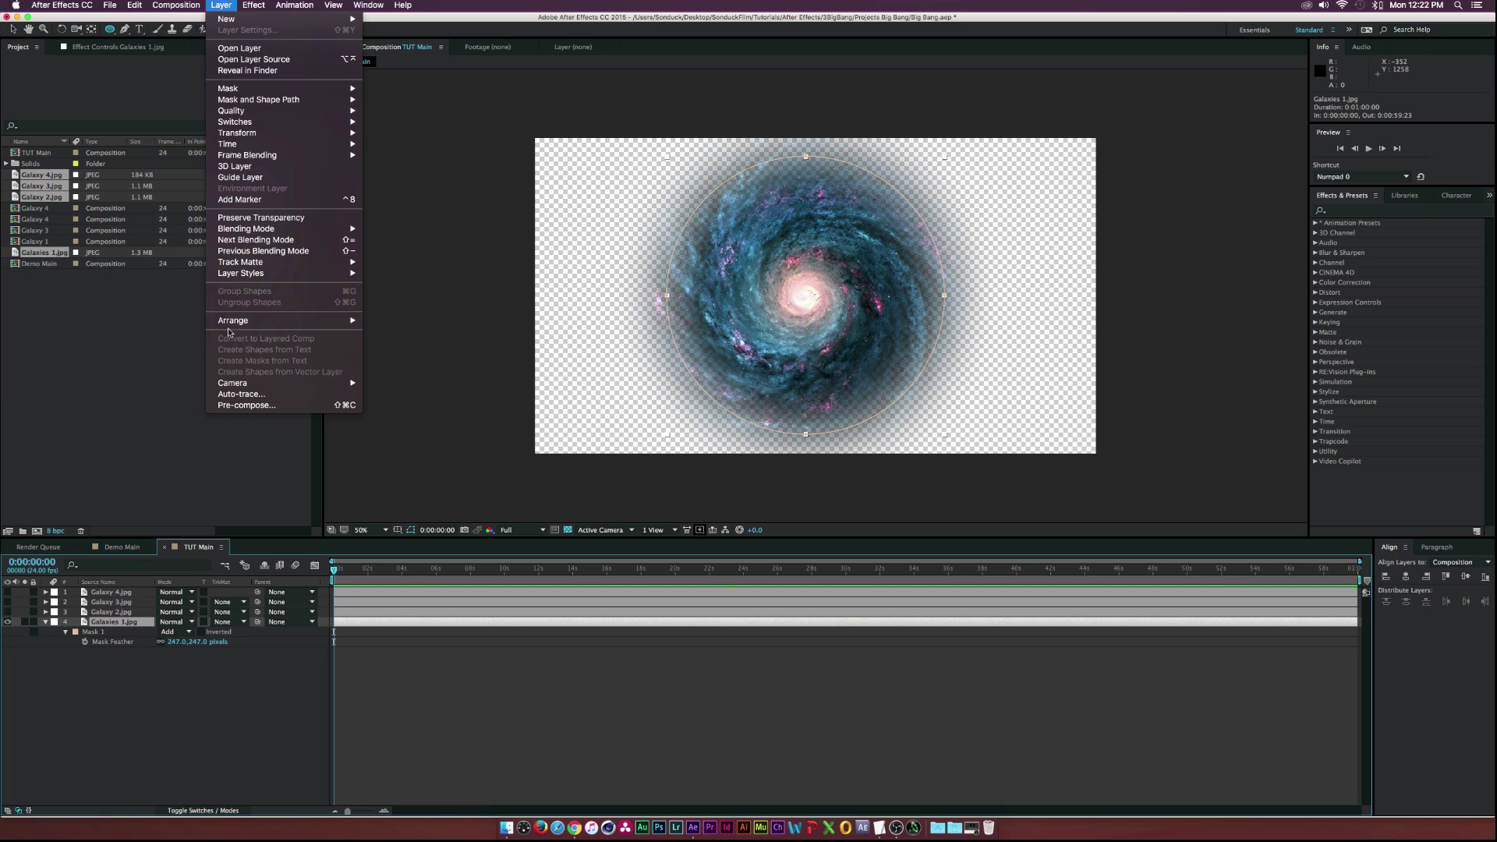
pyautogui.click(241, 406)
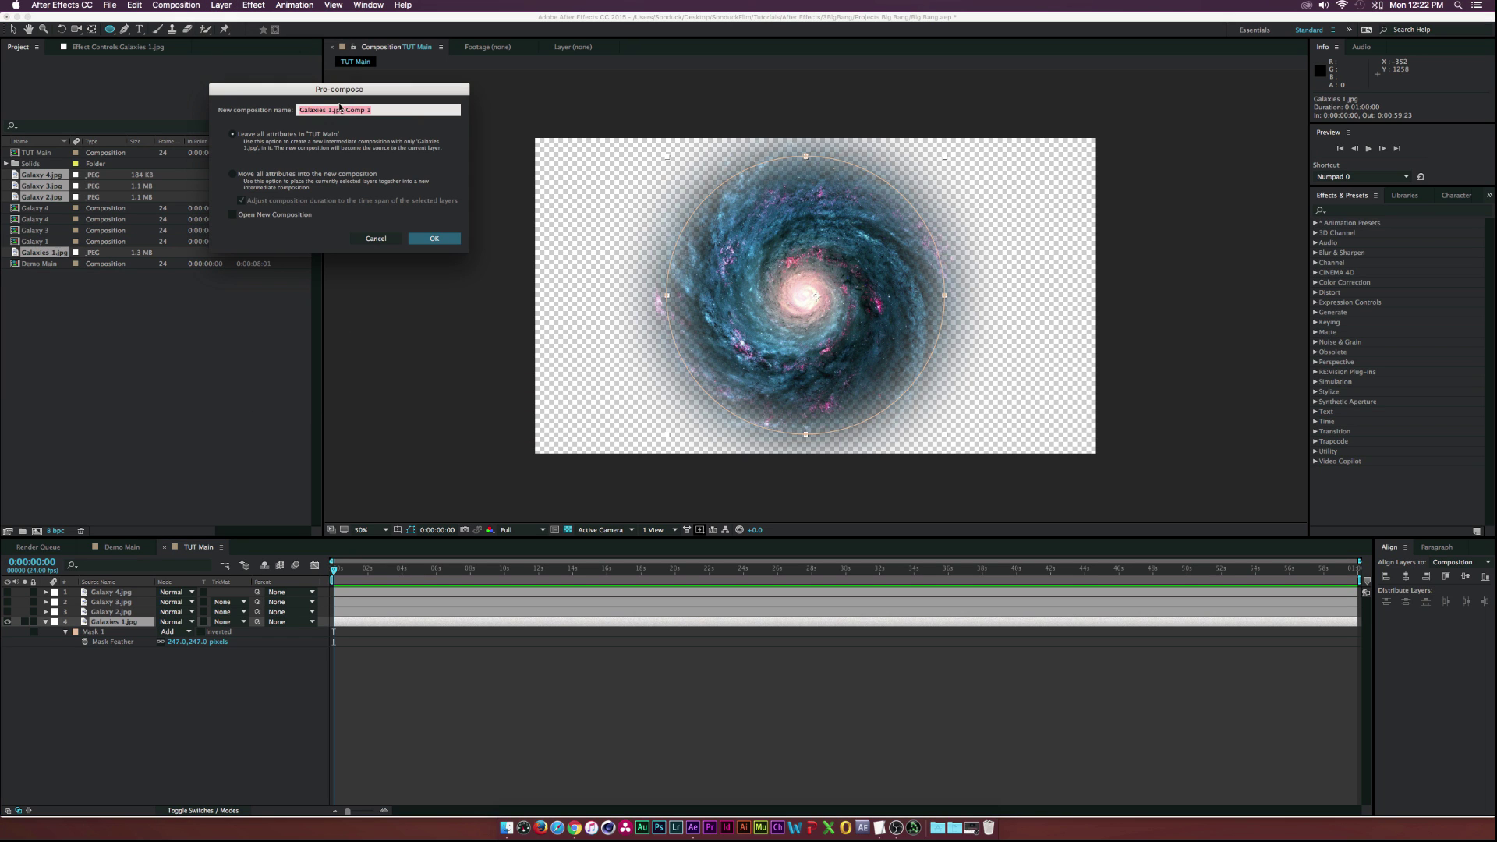
pyautogui.moveTo(372, 110); pyautogui.dragTo(315, 111)
pyautogui.write('y')
pyautogui.click(258, 174)
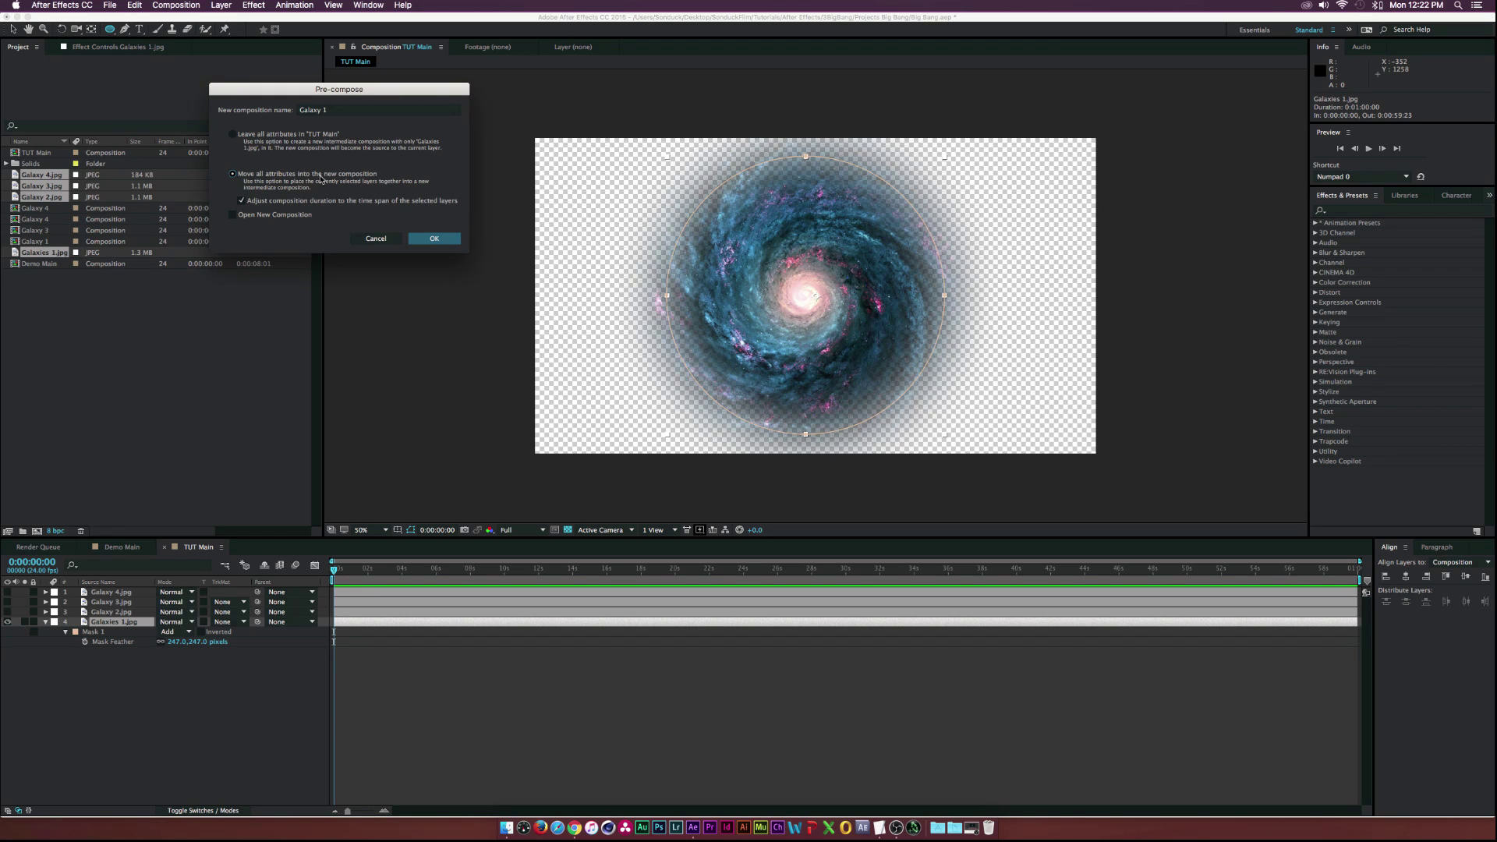
pyautogui.click(434, 238)
# Show Galaxy 2.jpg, hide the Galaxy 1 layer, and draw a circular mask around the pink galaxy from its core
pyautogui.click(110, 613)
pyautogui.click(8, 611)
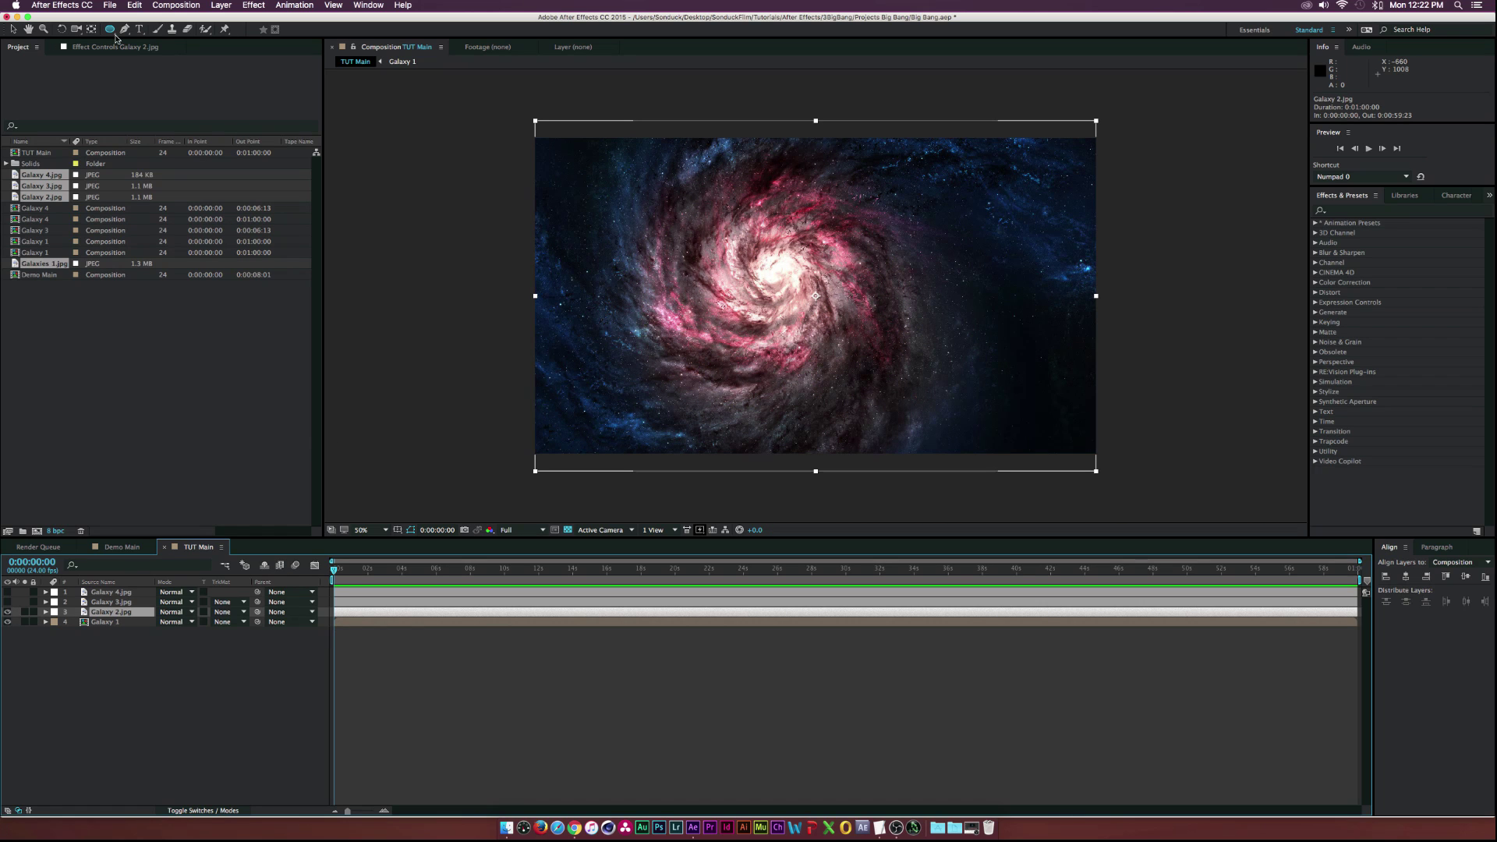
pyautogui.click(7, 621)
pyautogui.click(111, 31)
pyautogui.moveTo(768, 270); pyautogui.dragTo(897, 202)
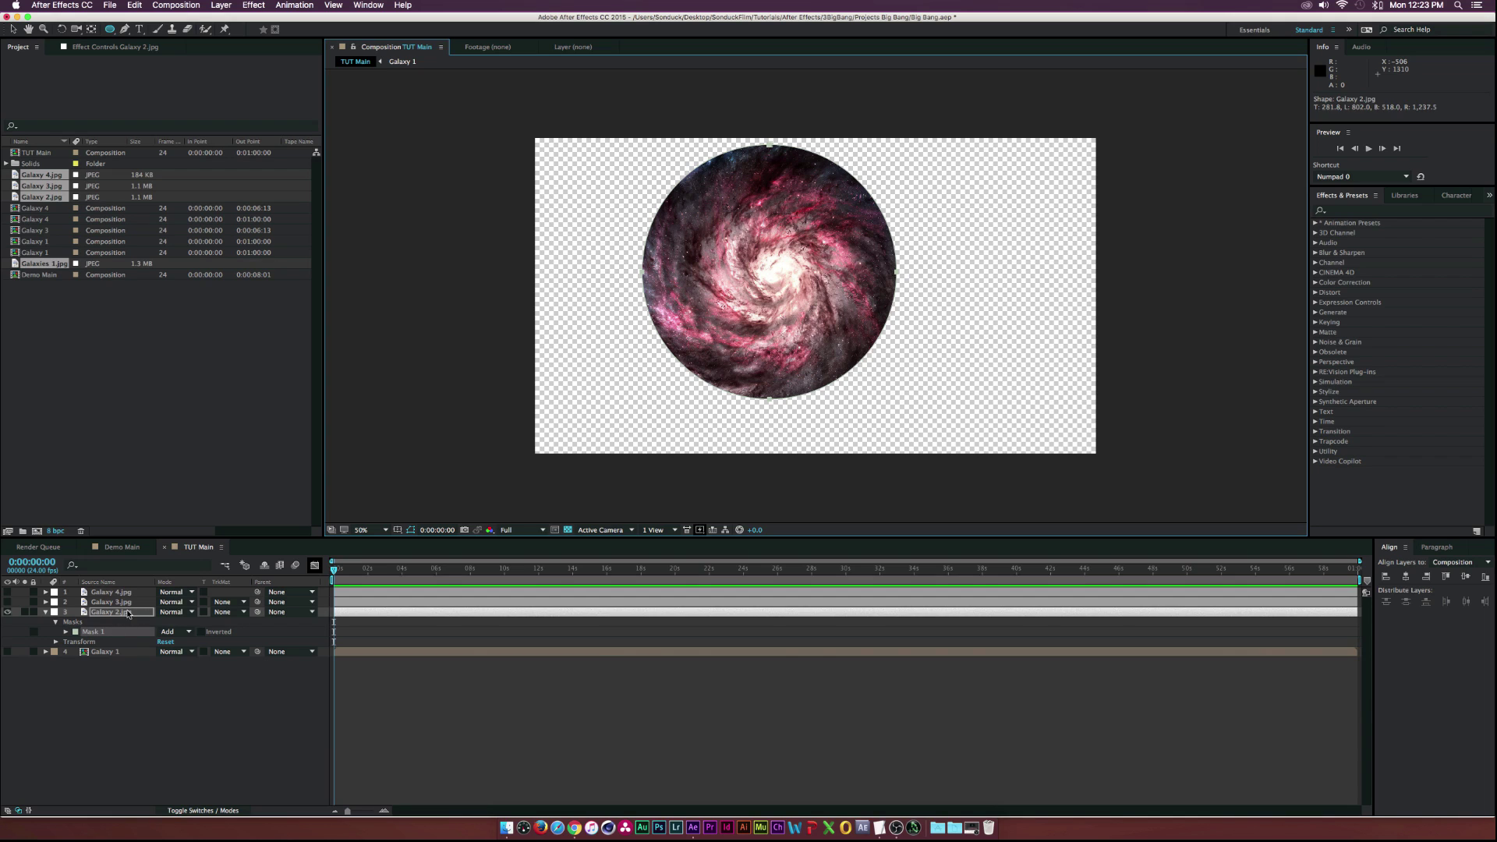
# Set the mask feather on Galaxy 2.jpg to 136 pixels
pyautogui.press('f')
pyautogui.moveTo(176, 633); pyautogui.dragTo(204, 633)
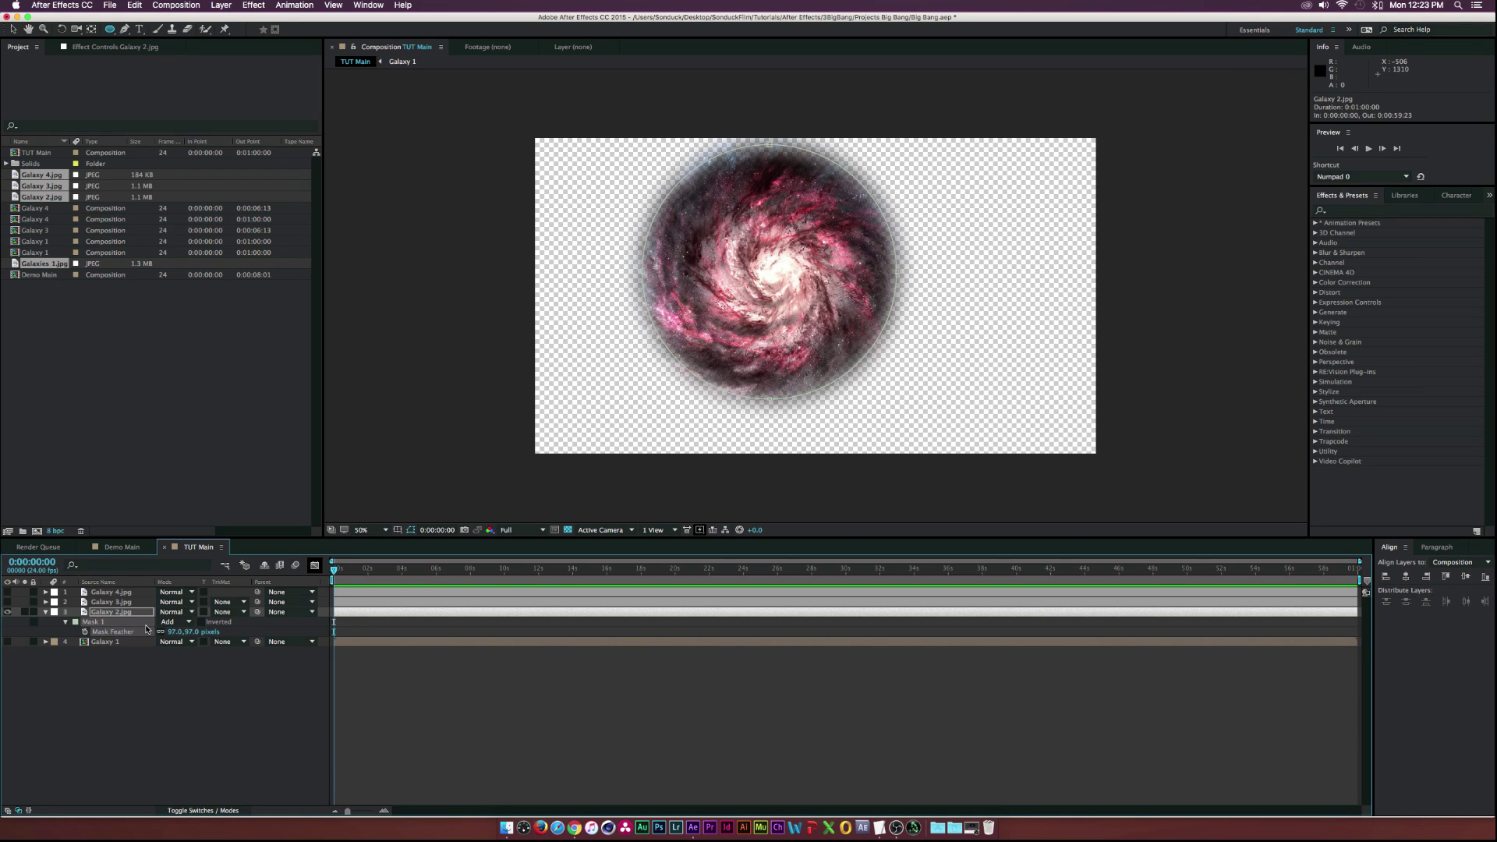
pyautogui.click(133, 620)
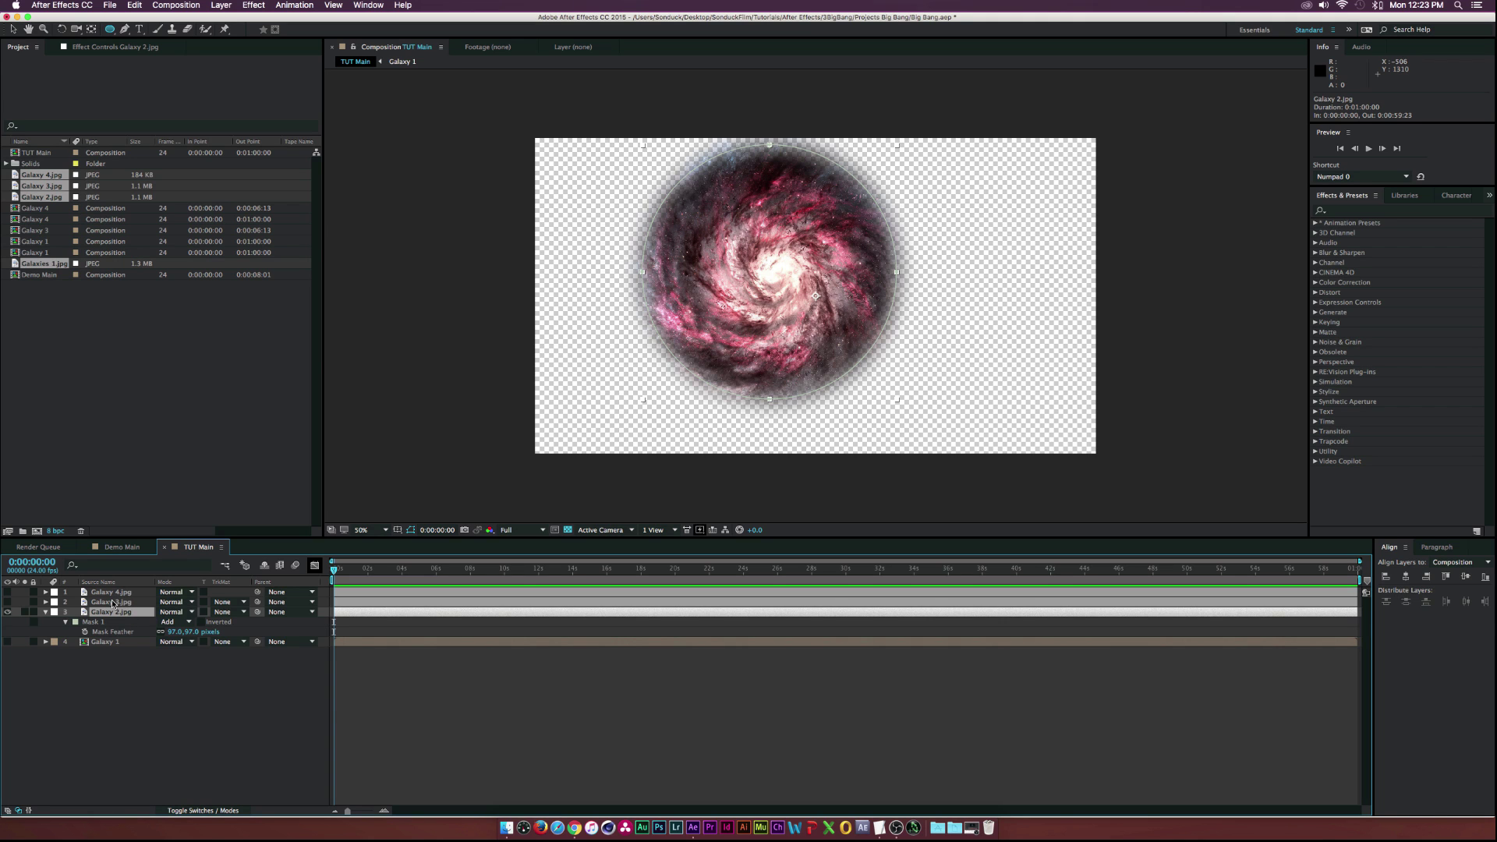
pyautogui.moveTo(173, 633); pyautogui.dragTo(195, 633)
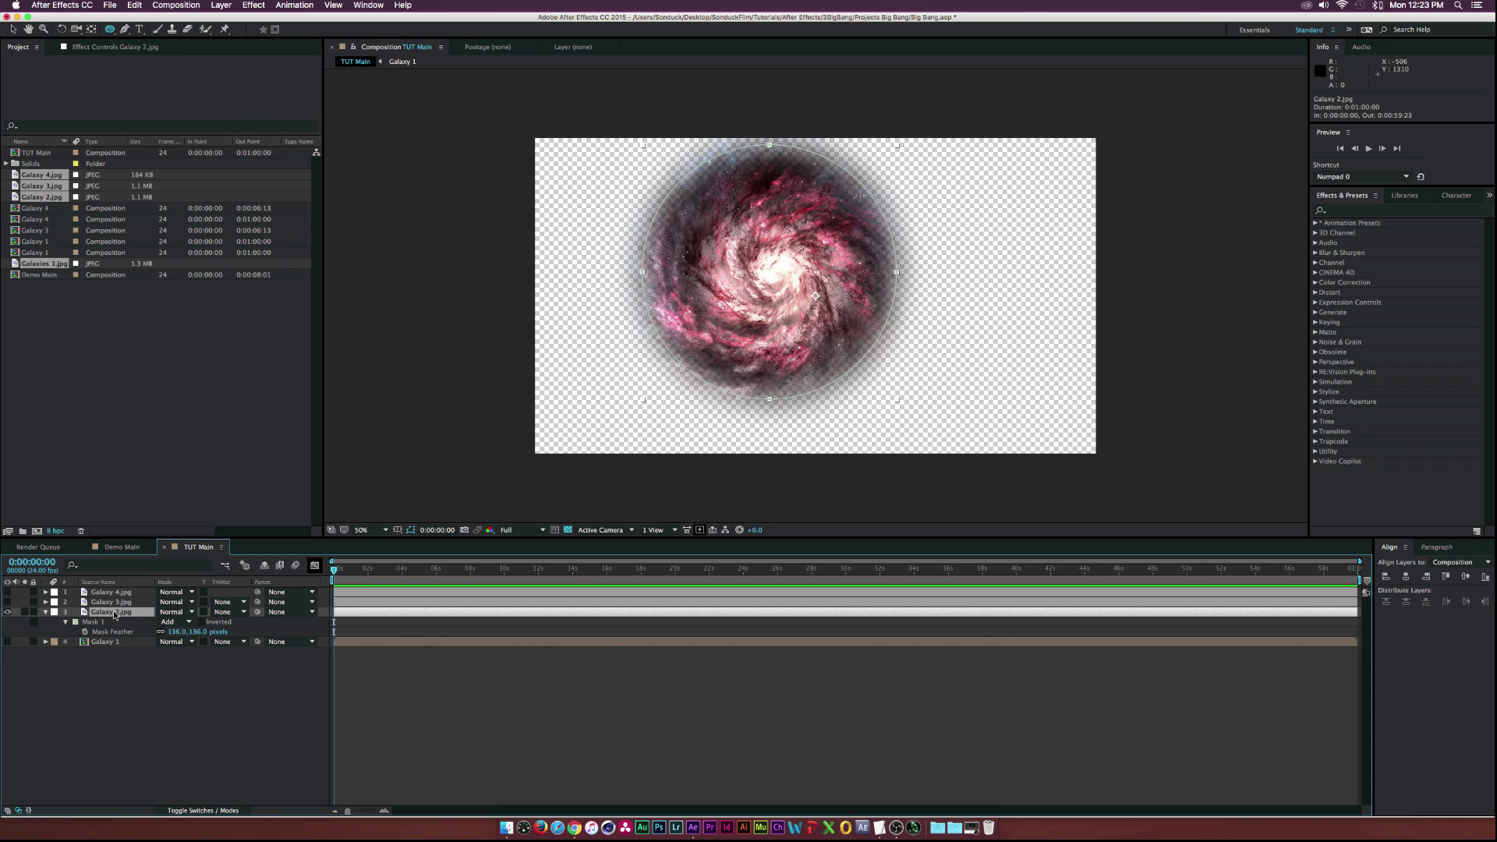
# Pre-compose the masked Galaxy 2.jpg layer as Galaxy 2
pyautogui.press('super+shift+c')
pyautogui.moveTo(372, 110); pyautogui.dragTo(328, 110)
pyautogui.press('BackSpace')
pyautogui.click(434, 238)
pyautogui.click(100, 602)
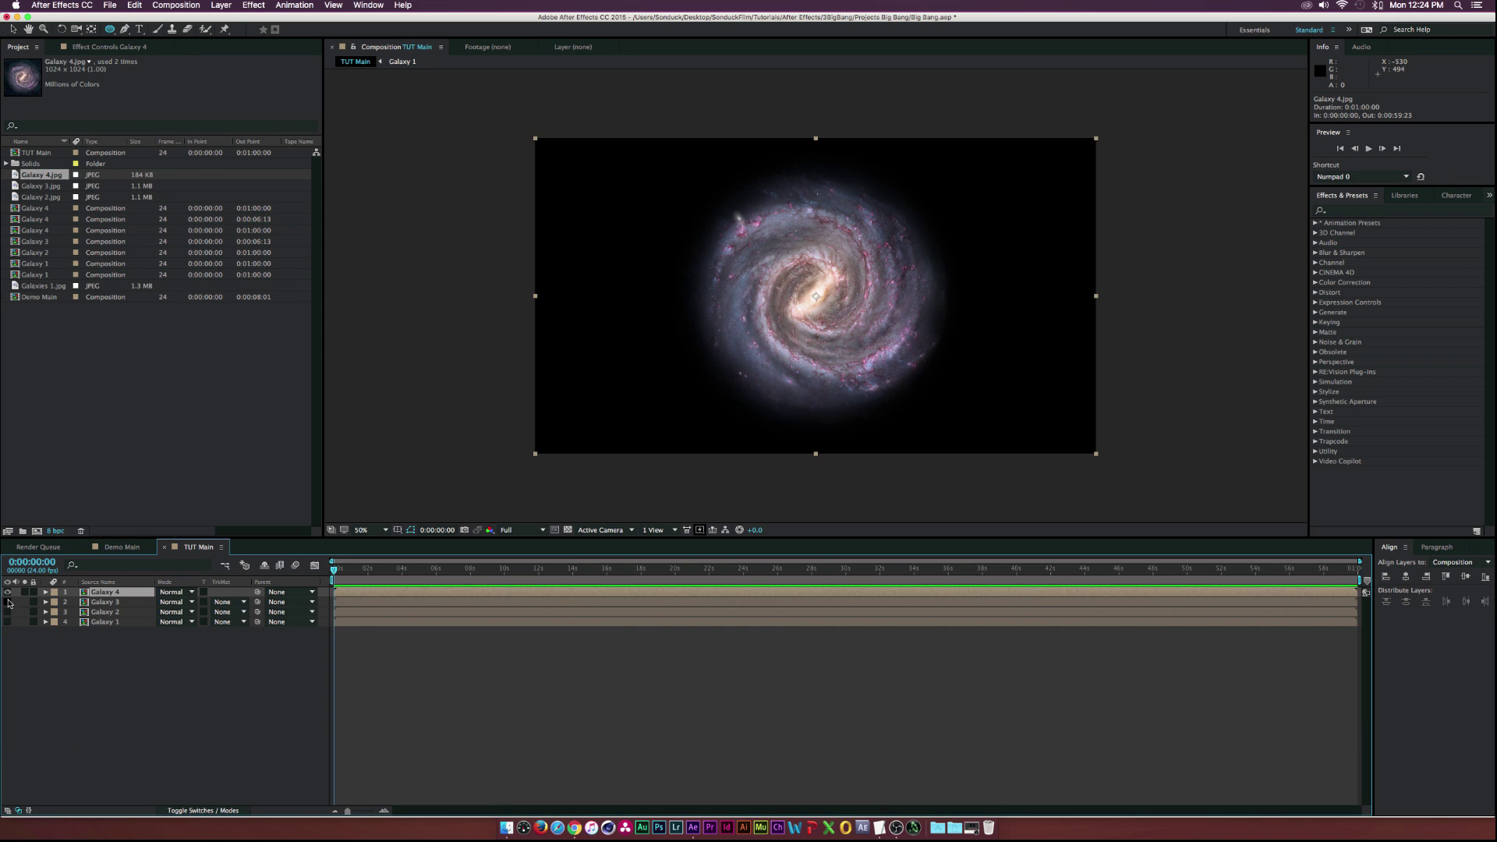
# Hide all four pre-composed galaxy layers in TUT Main and leave no layer selected
pyautogui.click(7, 602)
pyautogui.moveTo(10, 608); pyautogui.dragTo(8, 623)
pyautogui.click(8, 622)
pyautogui.click(10, 623)
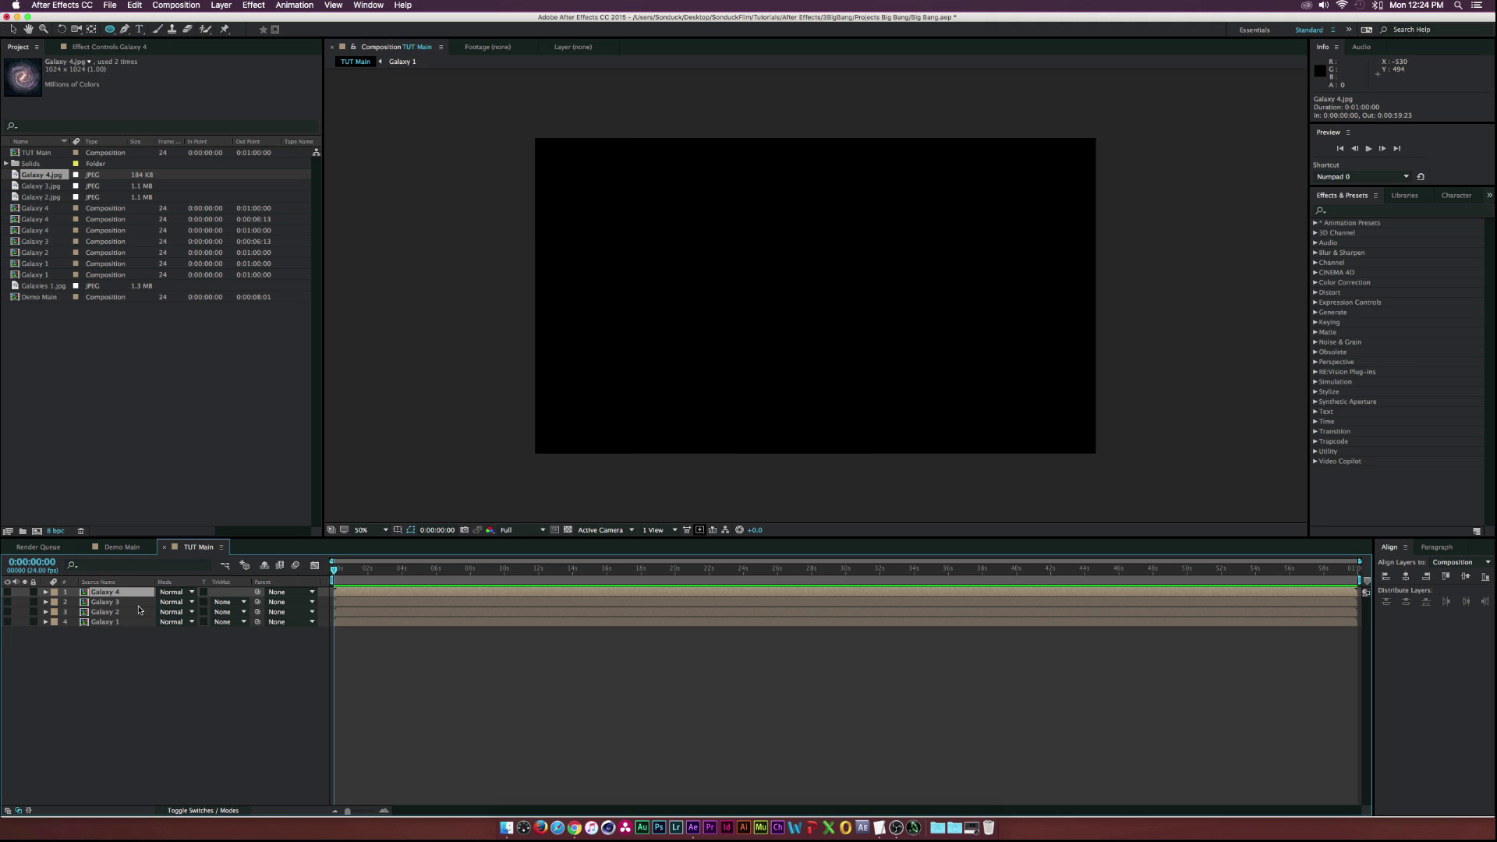
pyautogui.click(123, 685)
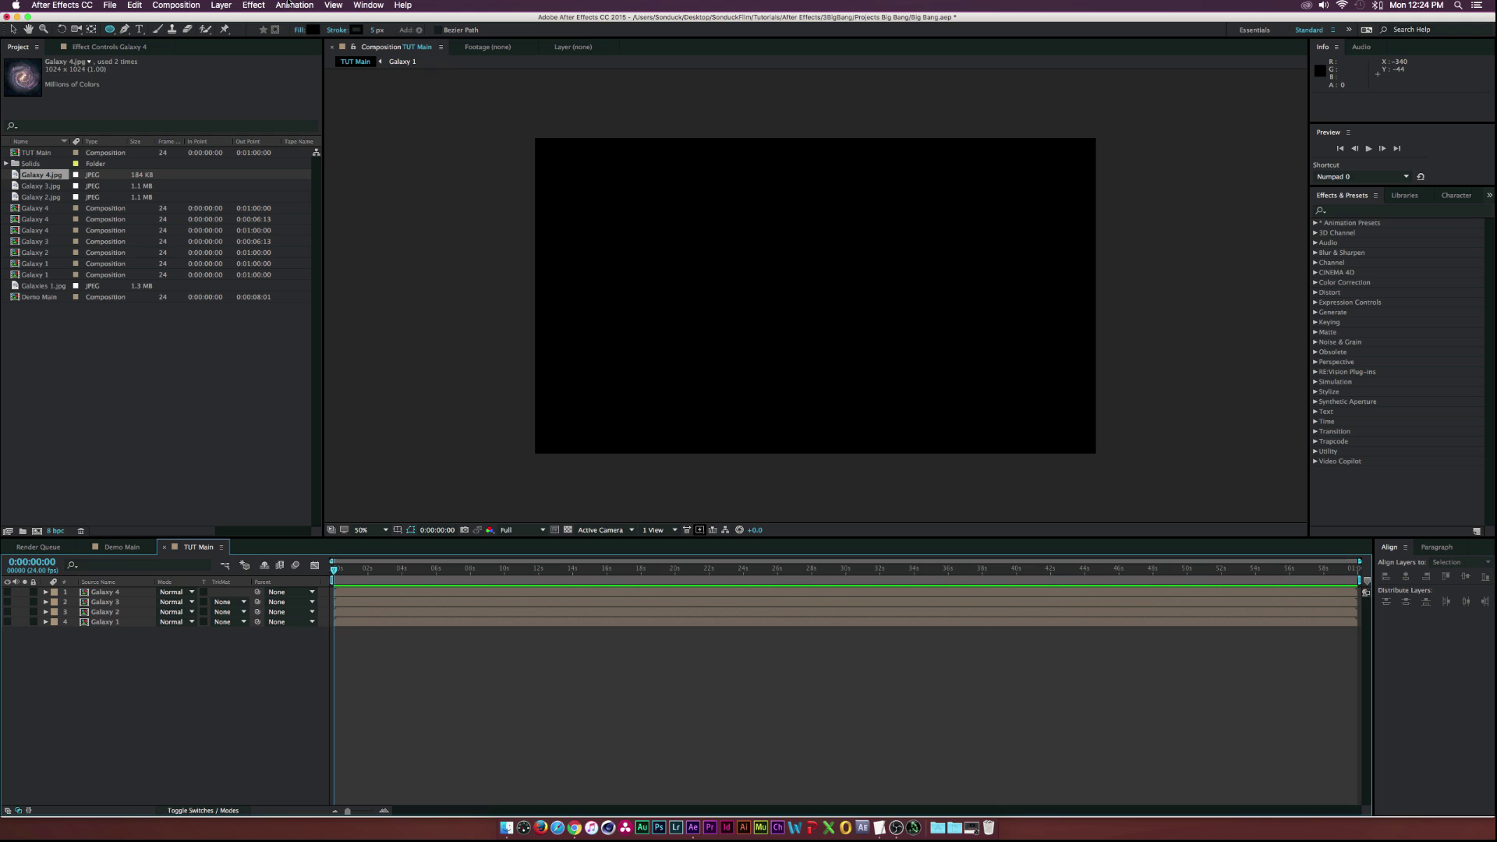
# Create a black 1920 x 1080 px solid layer named Big Bang
pyautogui.click(222, 6)
pyautogui.moveTo(234, 22)
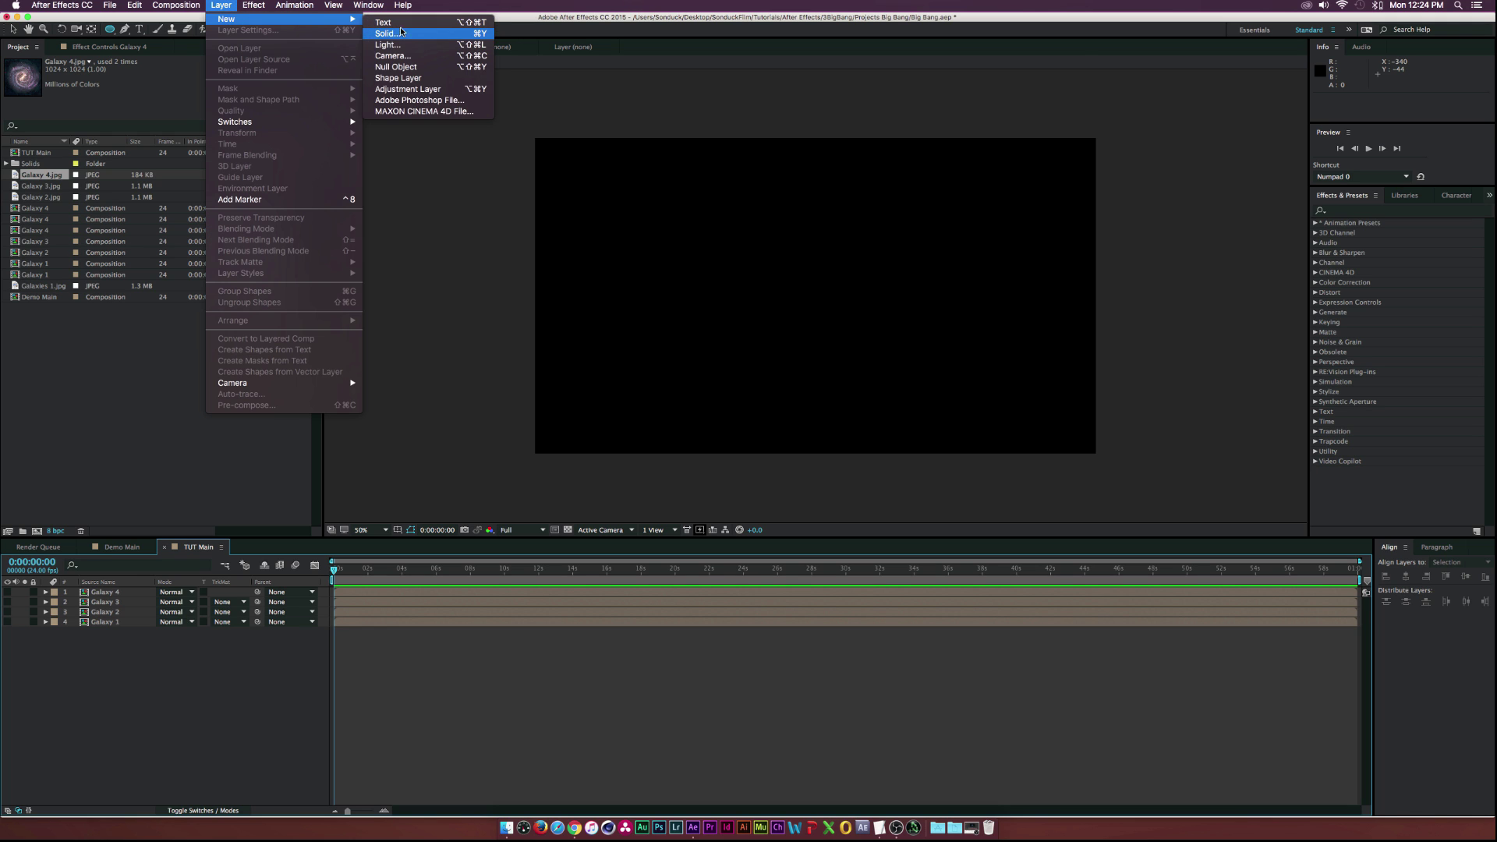
pyautogui.click(386, 34)
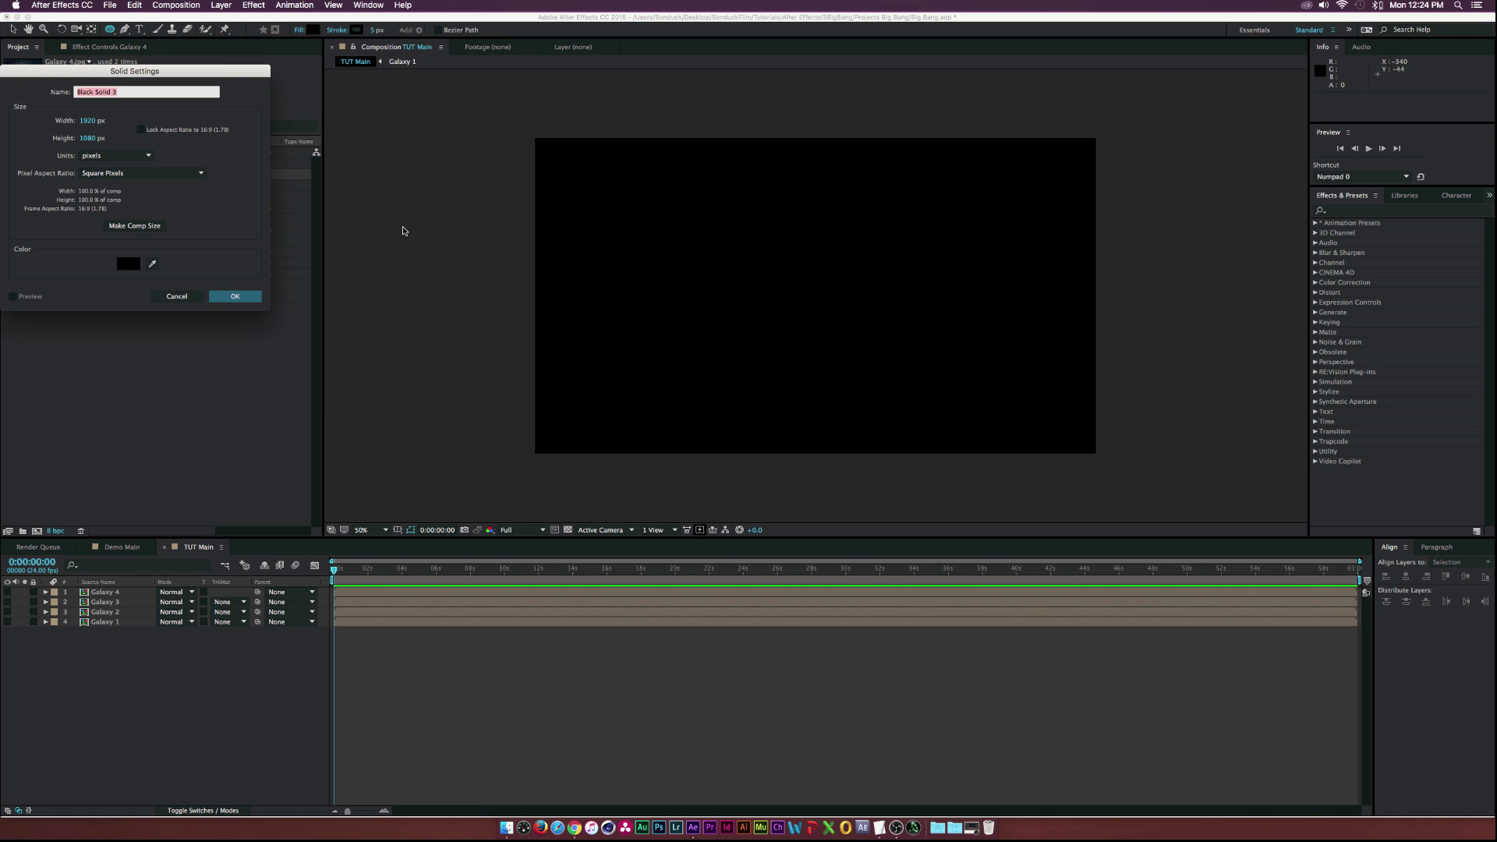
pyautogui.write('Big Bang')
pyautogui.click(127, 263)
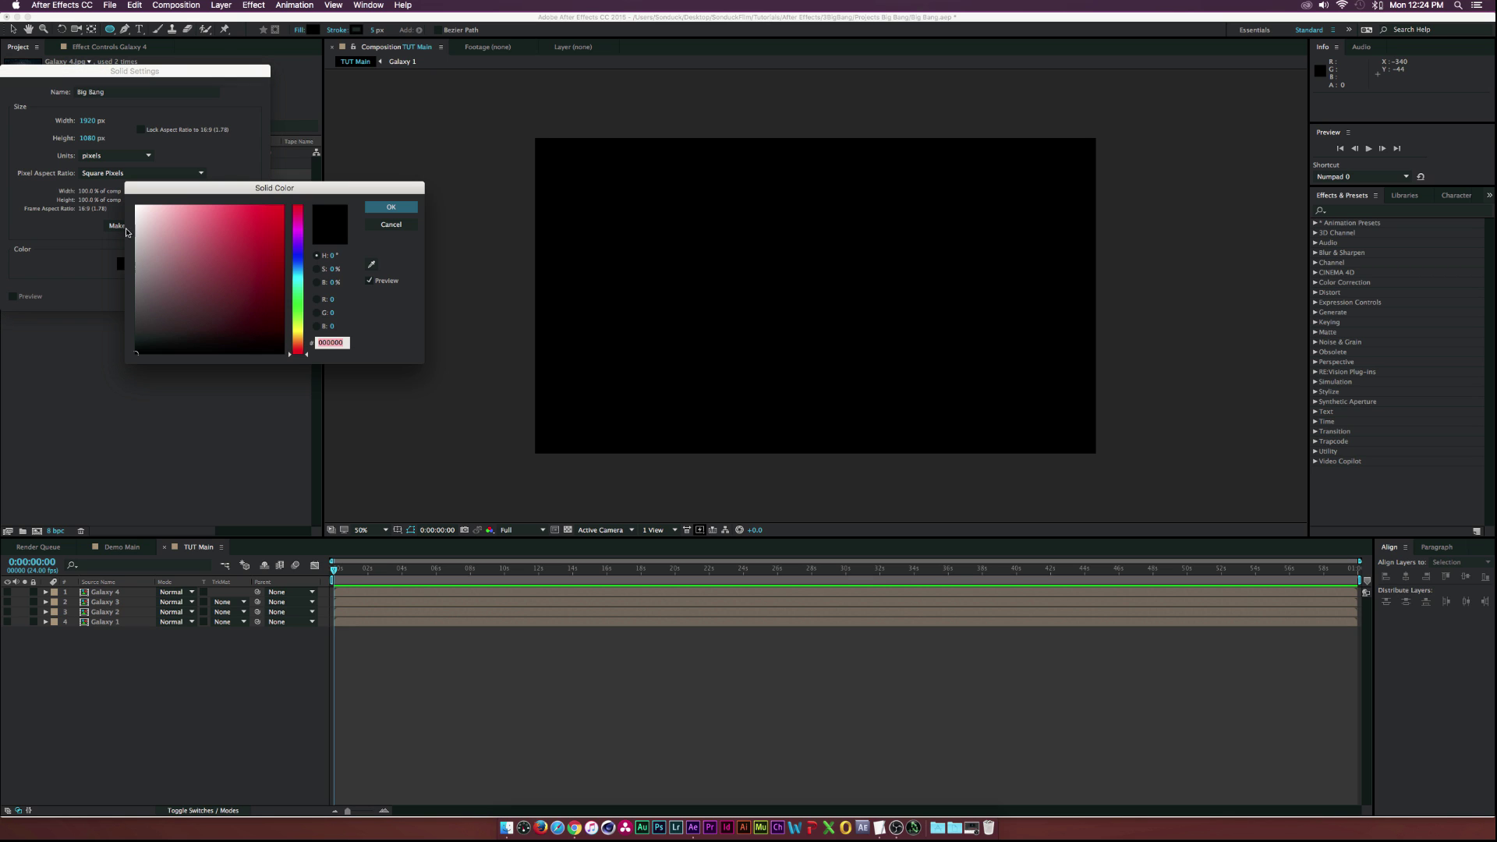
pyautogui.click(391, 208)
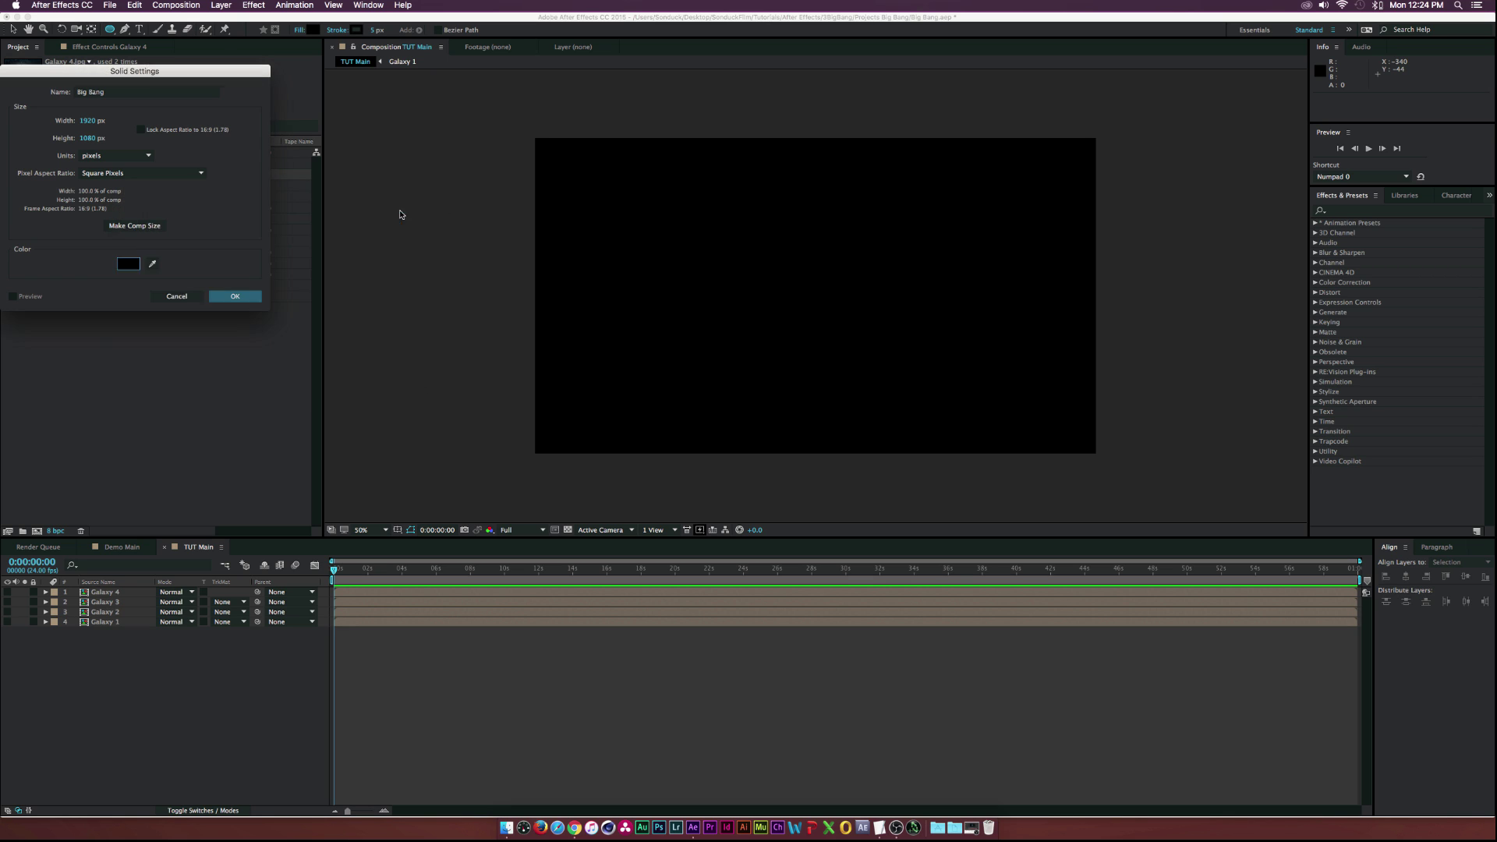
pyautogui.click(236, 295)
# Apply the Lens Flare effect from the Generate category to the Big Bang solid
pyautogui.click(254, 5)
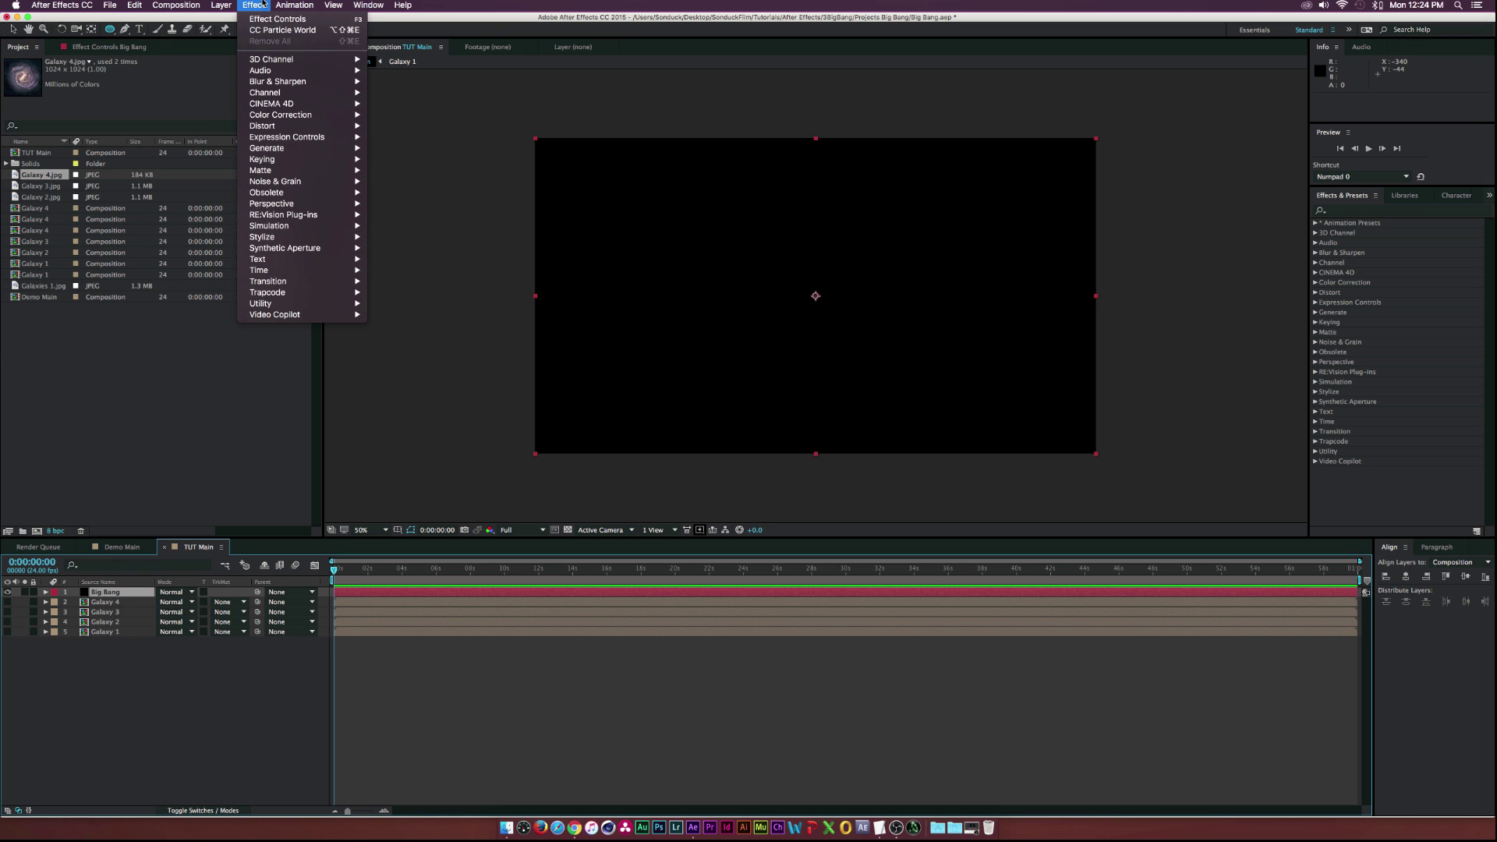
pyautogui.moveTo(295, 149)
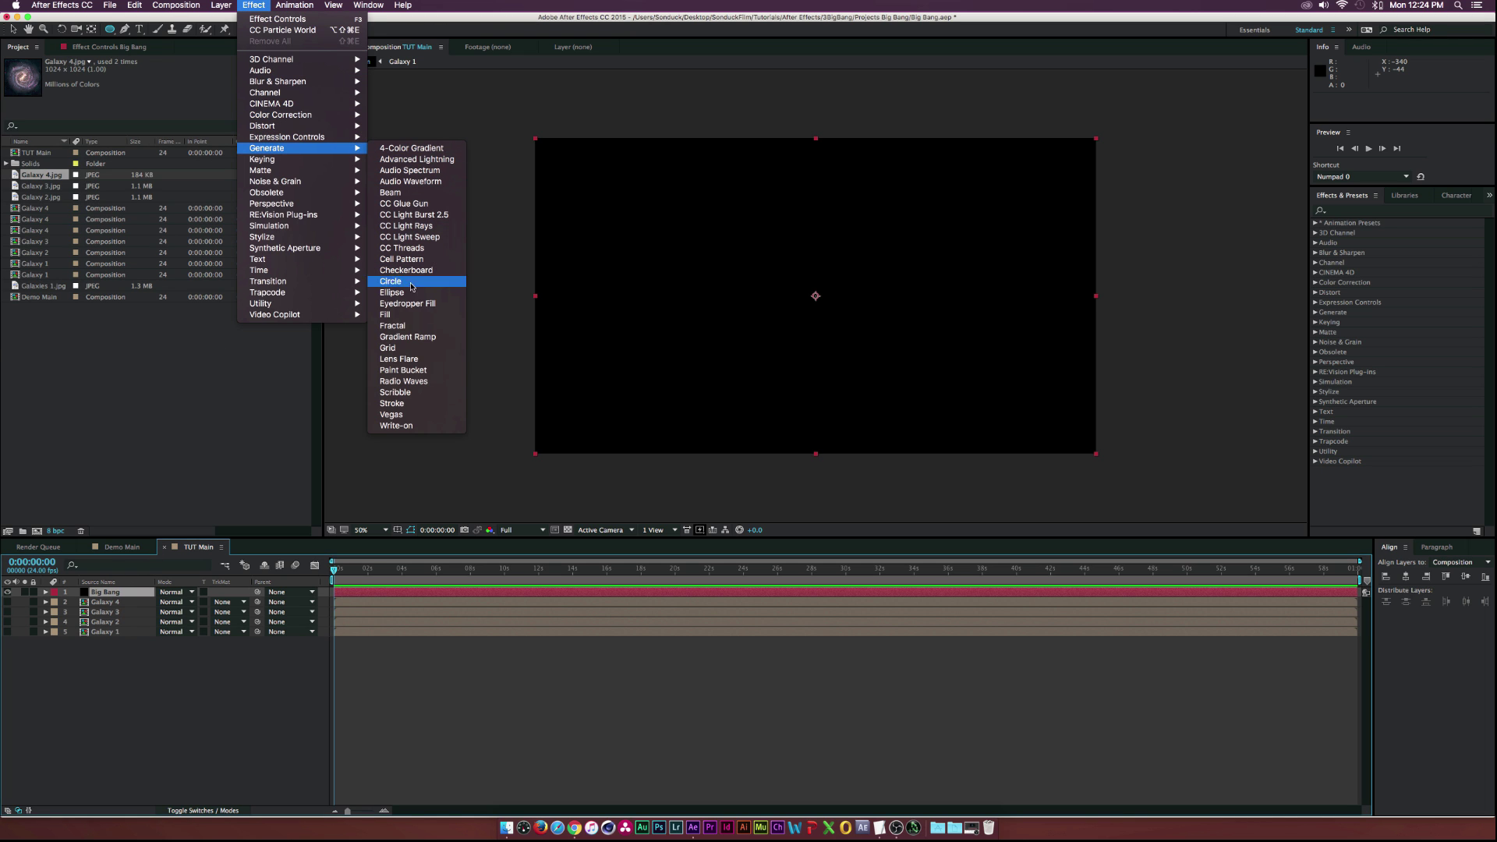
pyautogui.click(400, 360)
# Place the flare center mid-frame at 960, 542 and set the lens type to 105mm Prime
pyautogui.click(226, 102)
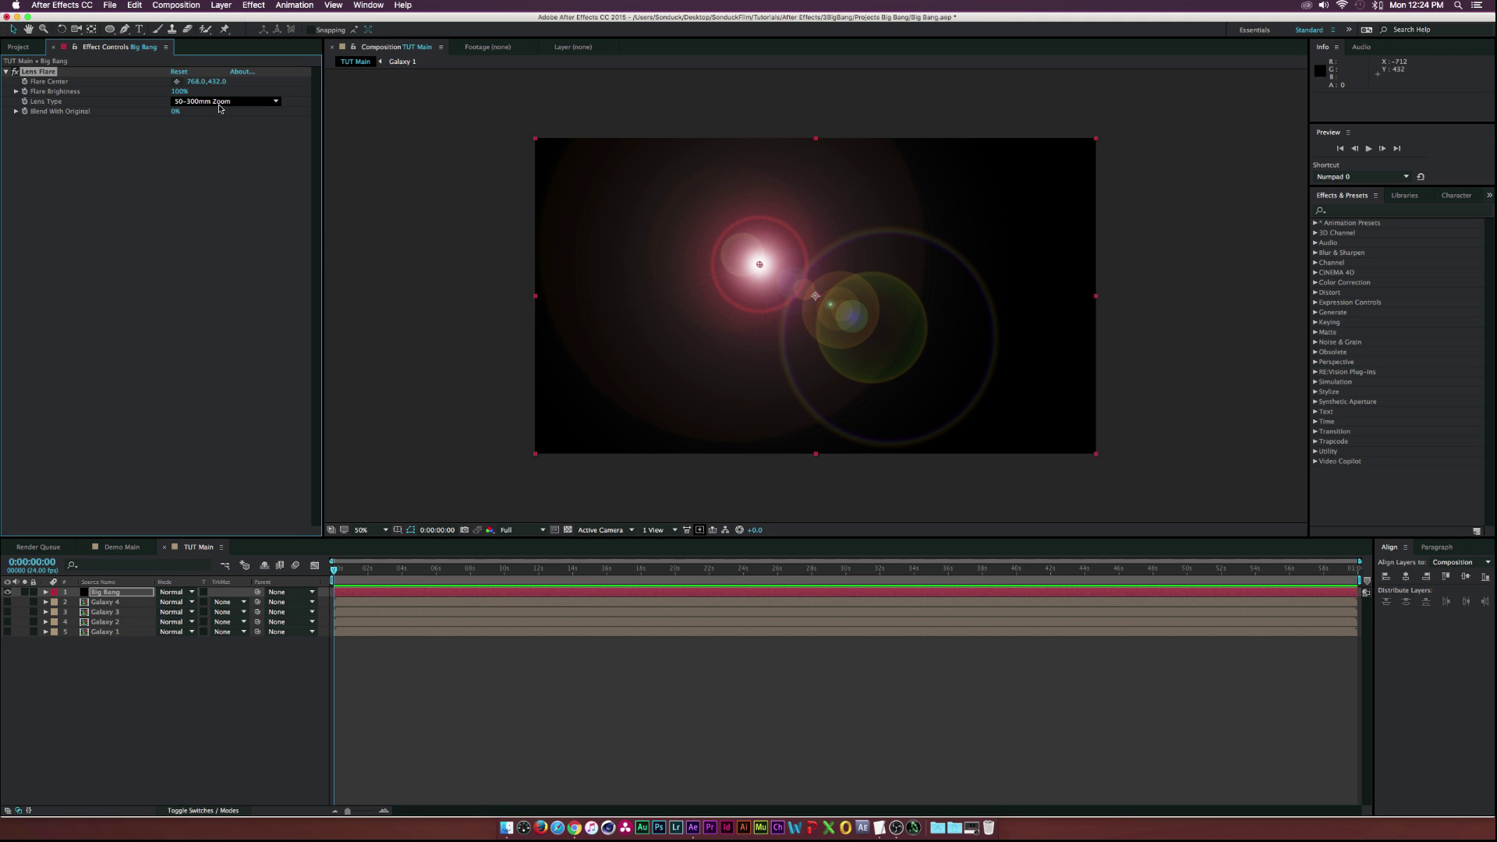
pyautogui.click(219, 124)
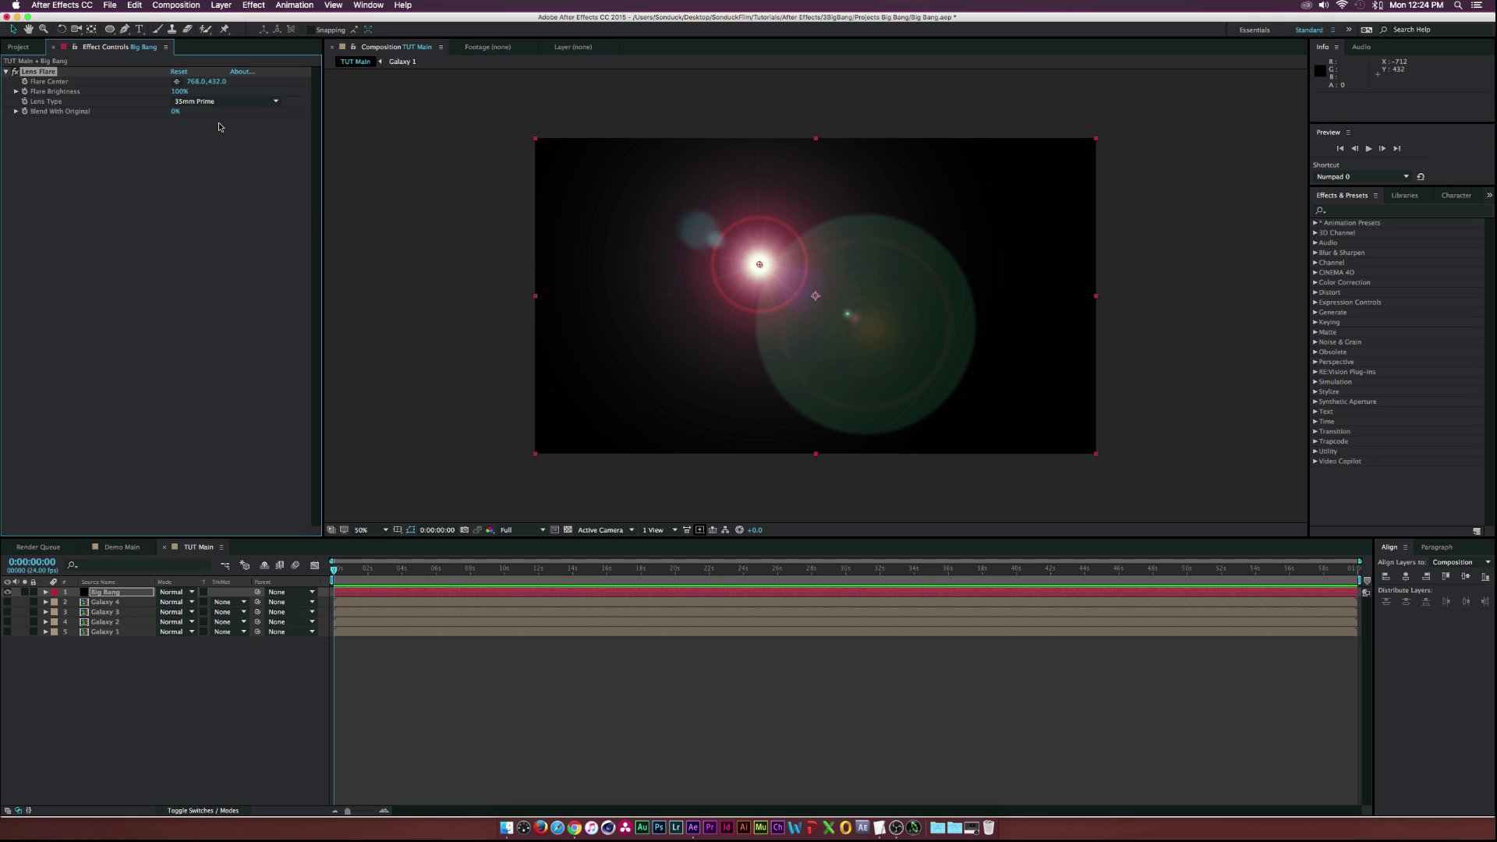
pyautogui.moveTo(761, 265); pyautogui.dragTo(841, 310)
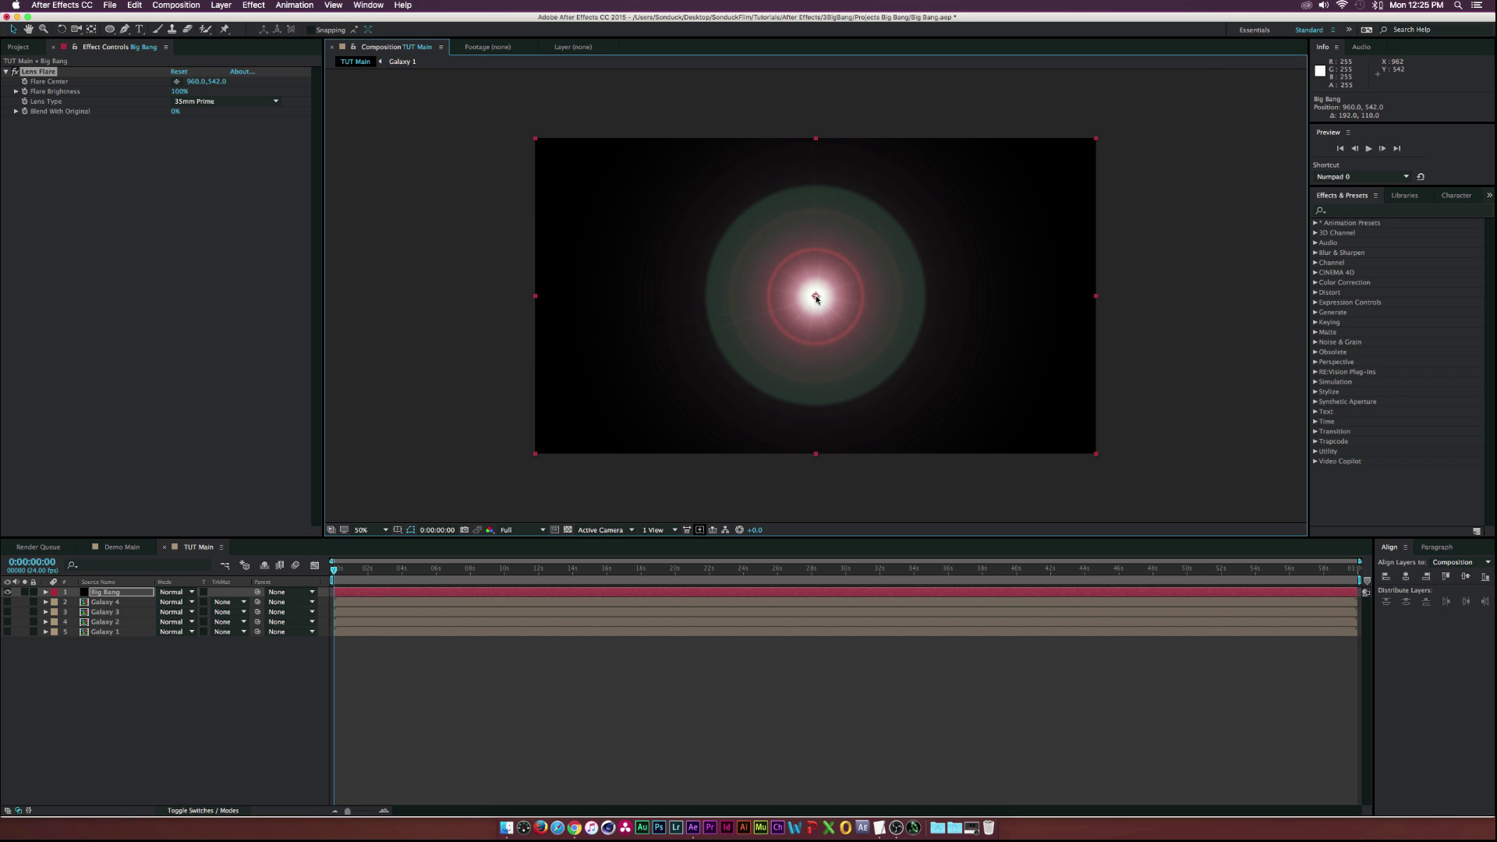
pyautogui.click(275, 102)
pyautogui.click(191, 138)
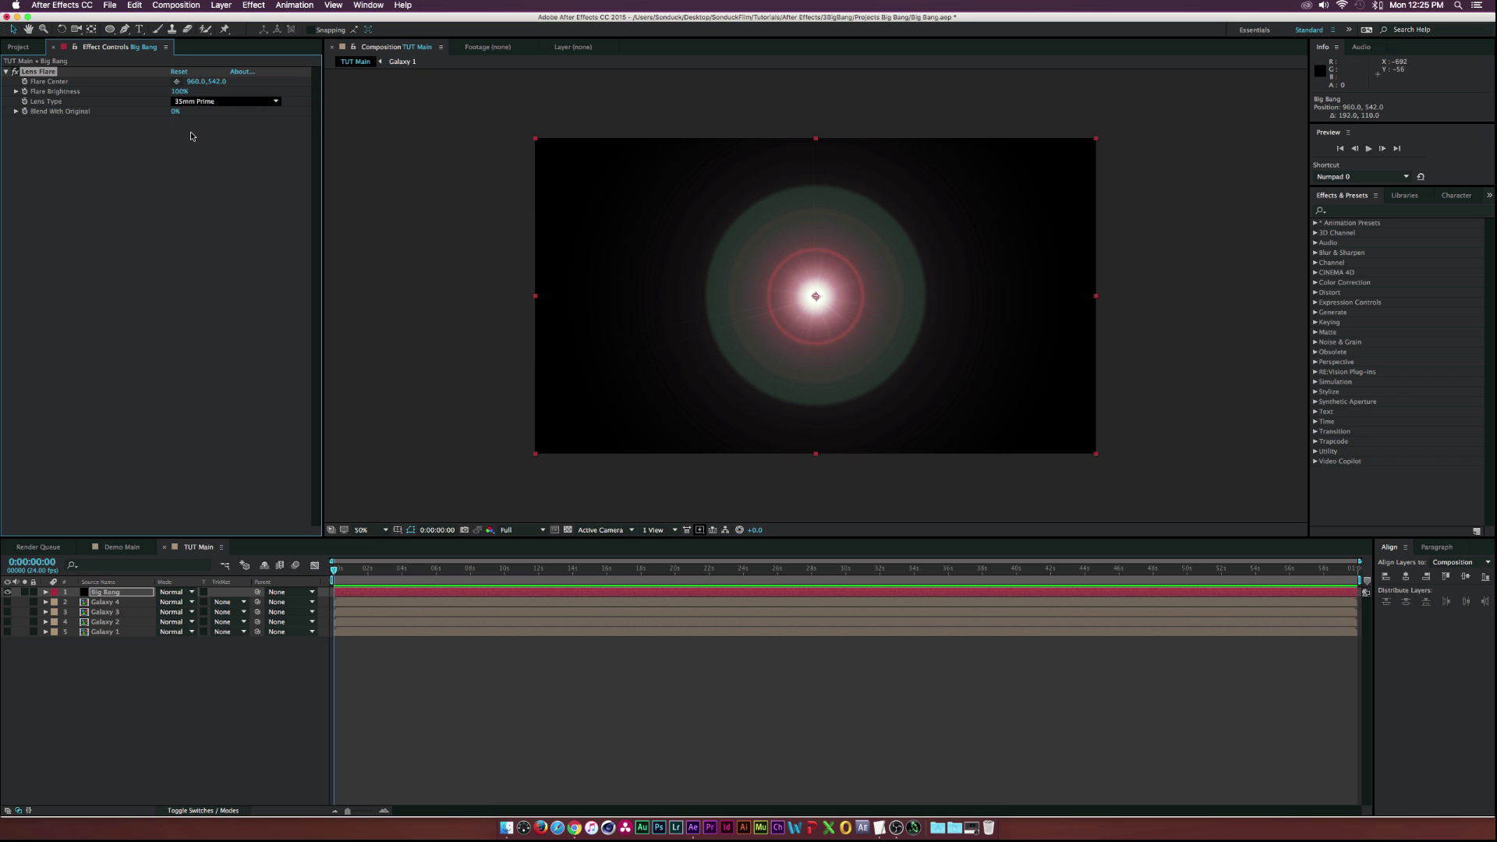
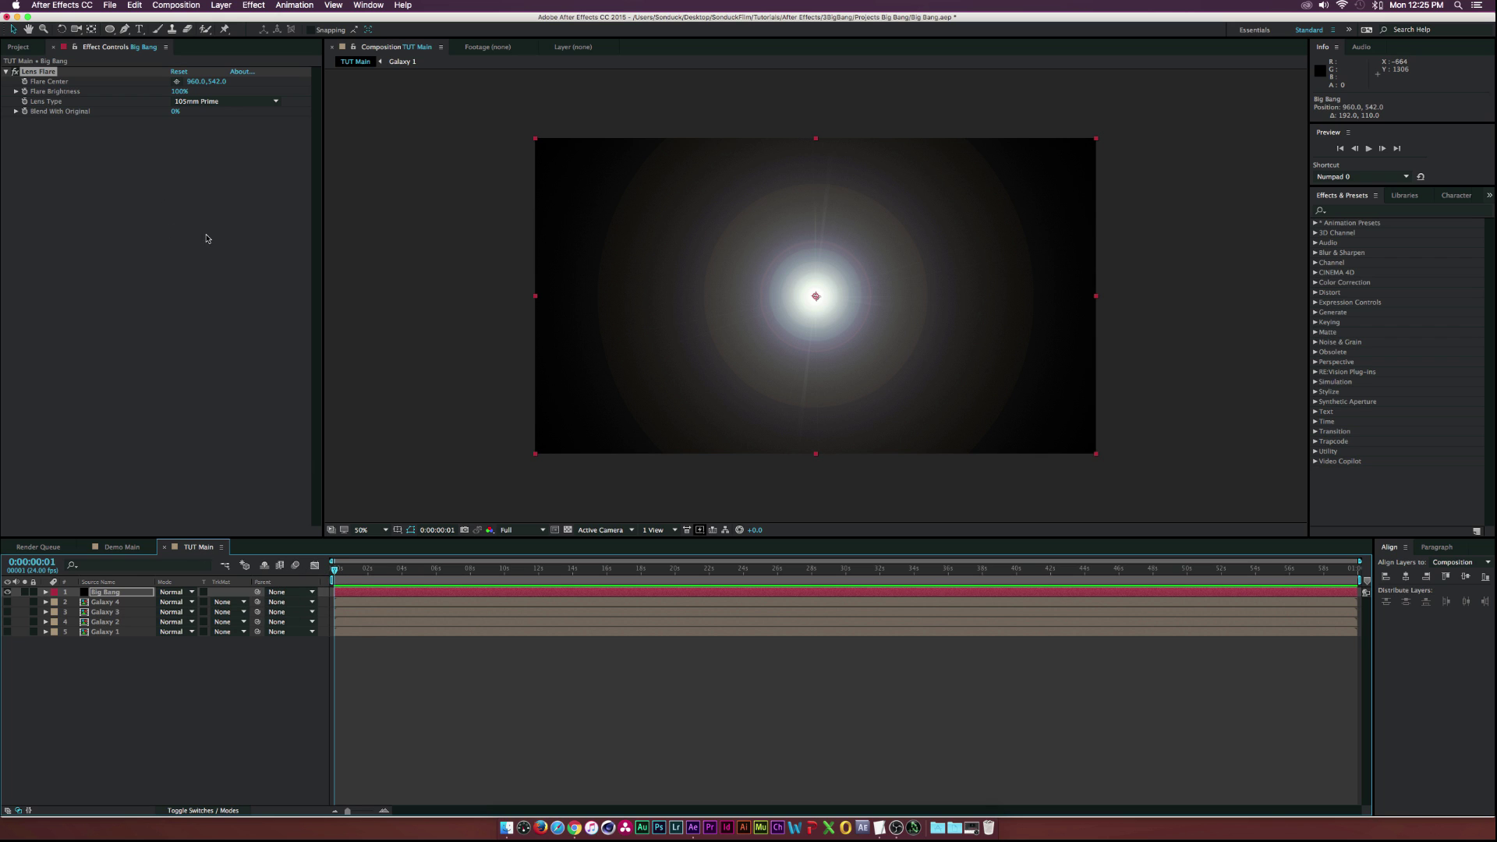
# Keyframe the Flare Brightness at 0% and place that keyframe at 0:00:01:00
pyautogui.moveTo(183, 92); pyautogui.dragTo(47, 97)
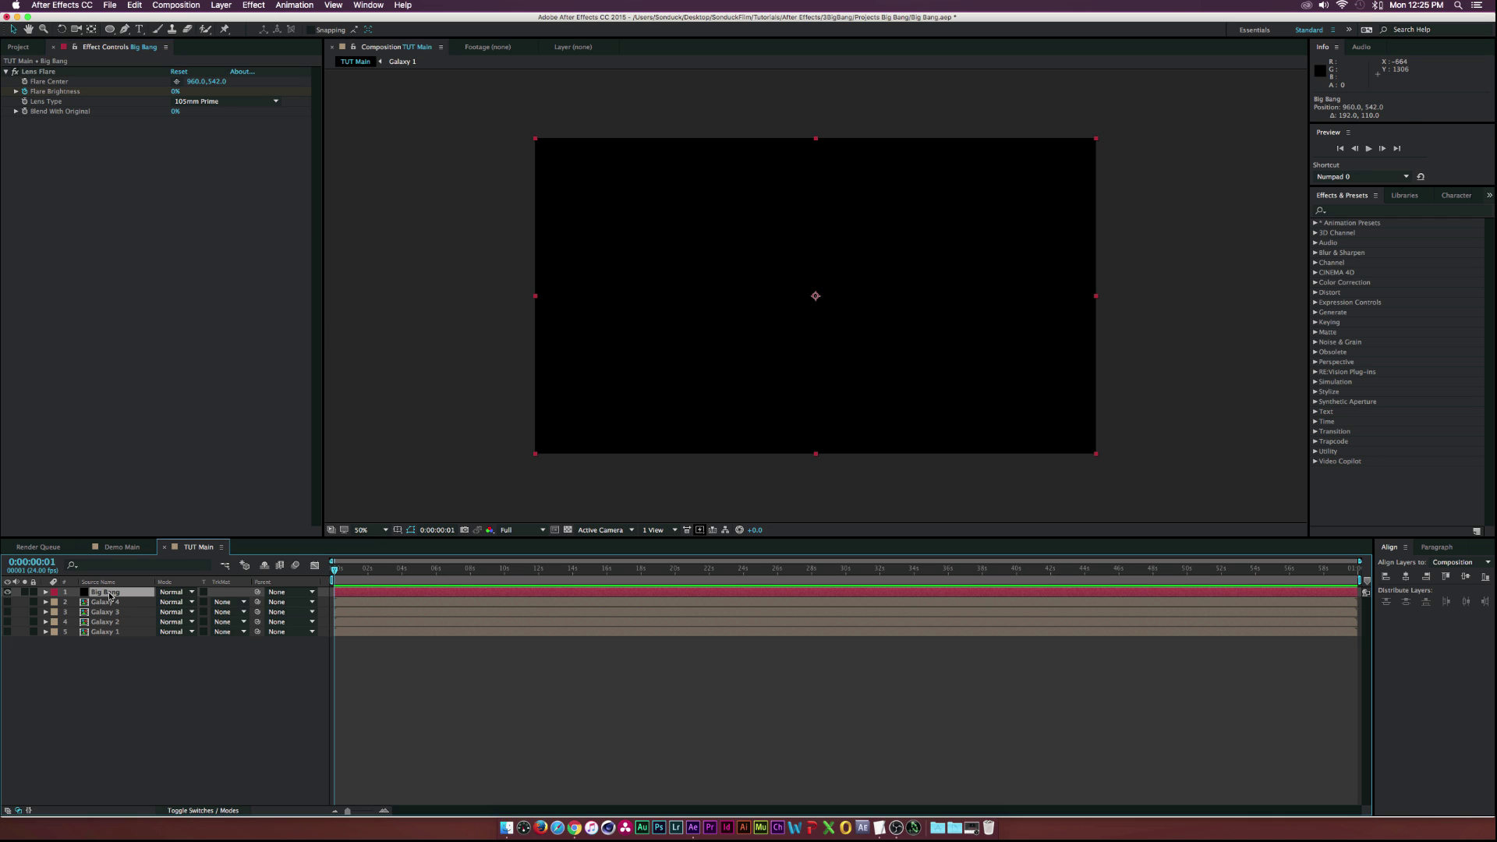
pyautogui.press('u')
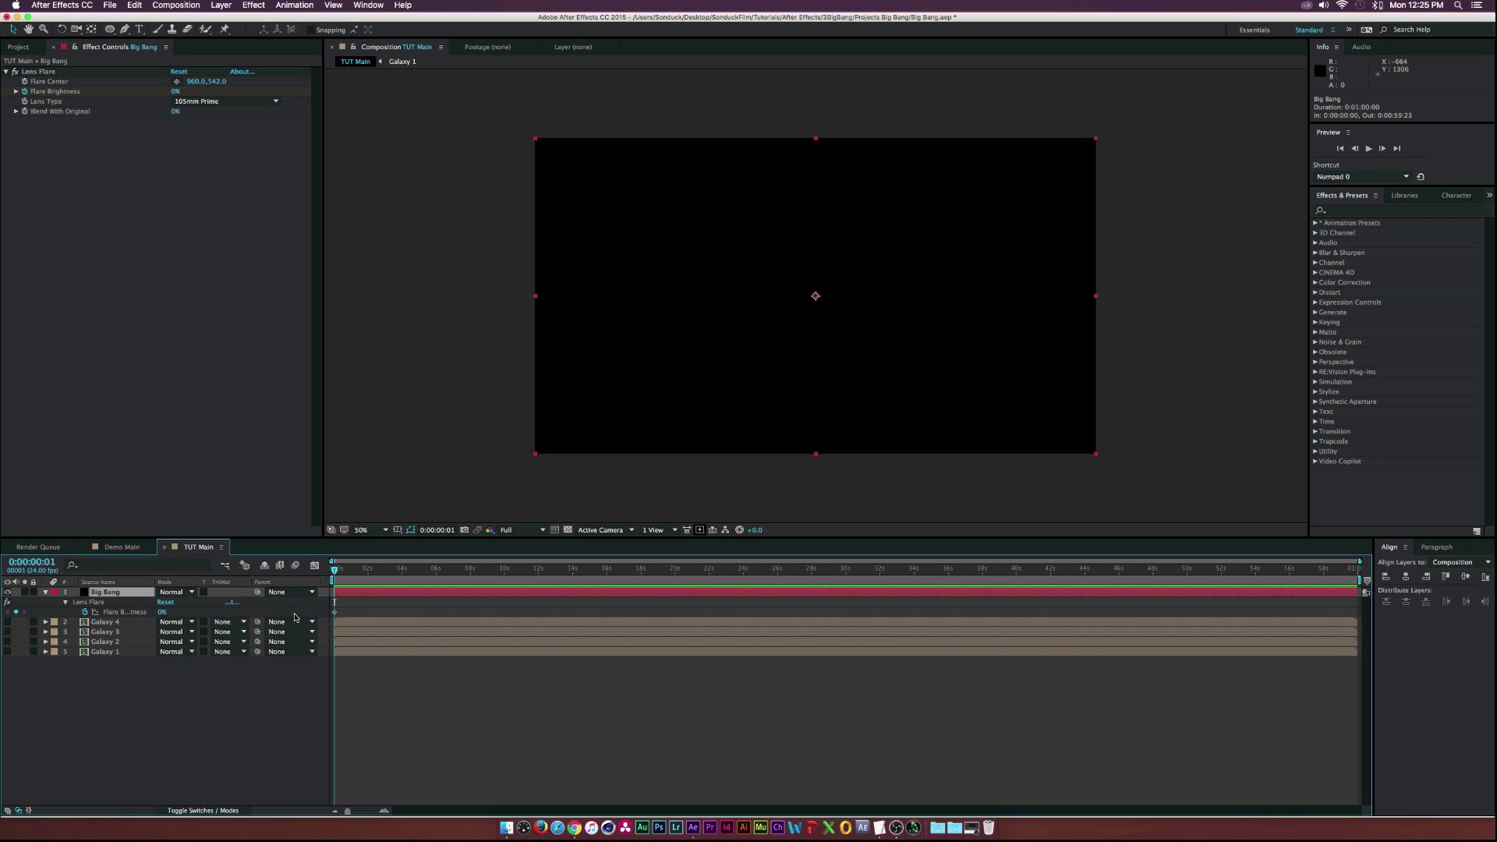
pyautogui.press('=')
pyautogui.press('=')
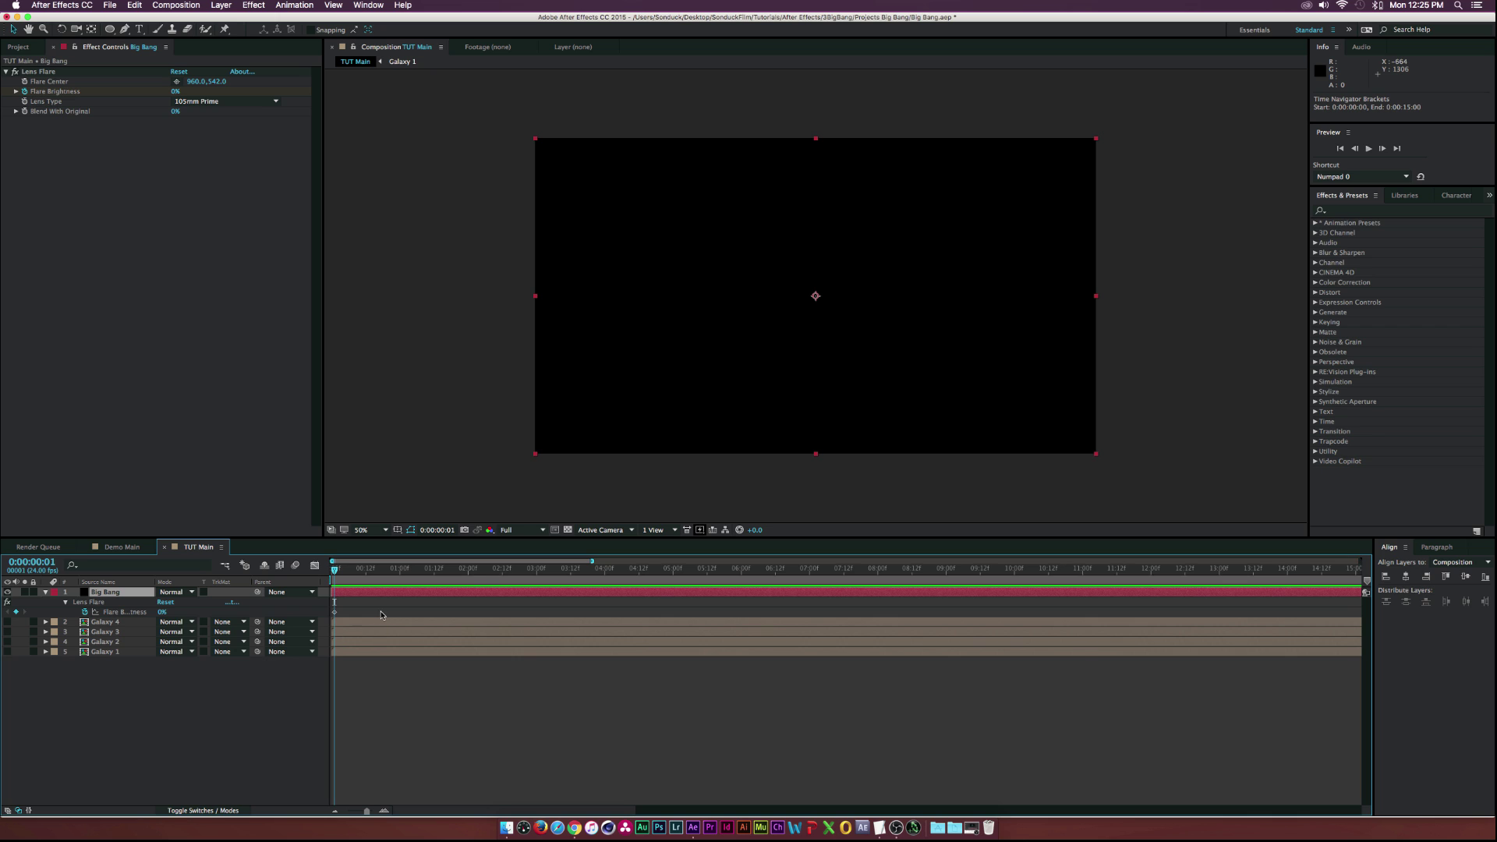
pyautogui.press('=')
pyautogui.moveTo(334, 615); pyautogui.dragTo(465, 618)
# Add Flare Brightness keyframes of 26% at 0:00:02:12 and 13% at 0:00:03:12
pyautogui.moveTo(419, 568)
pyautogui.mouseDown()
pyautogui.moveTo(363, 579)
pyautogui.moveTo(676, 581)
pyautogui.mouseUp()
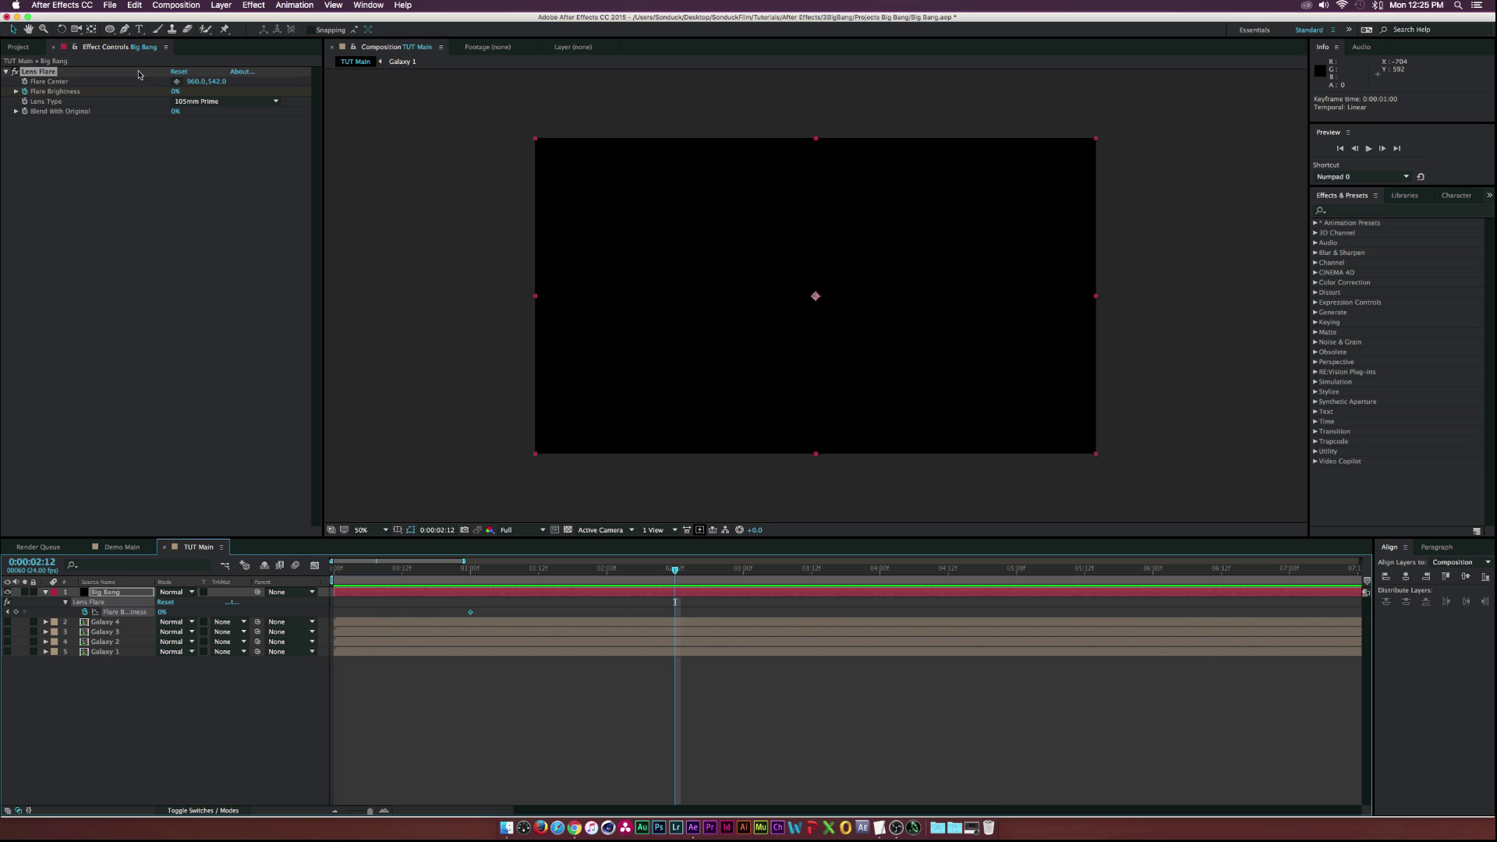
pyautogui.moveTo(175, 94); pyautogui.dragTo(192, 93)
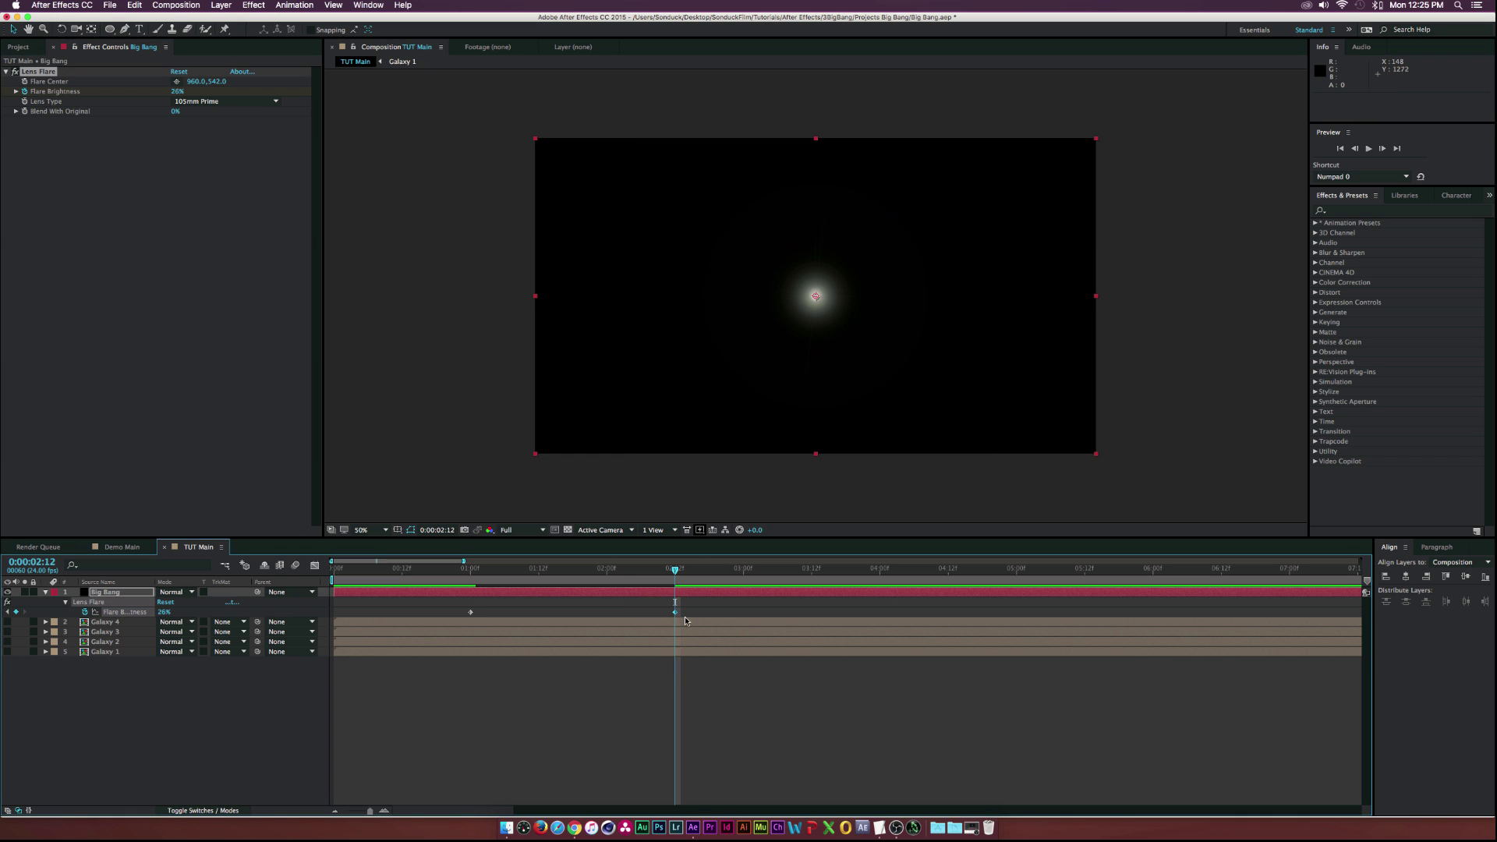
pyautogui.click(628, 611)
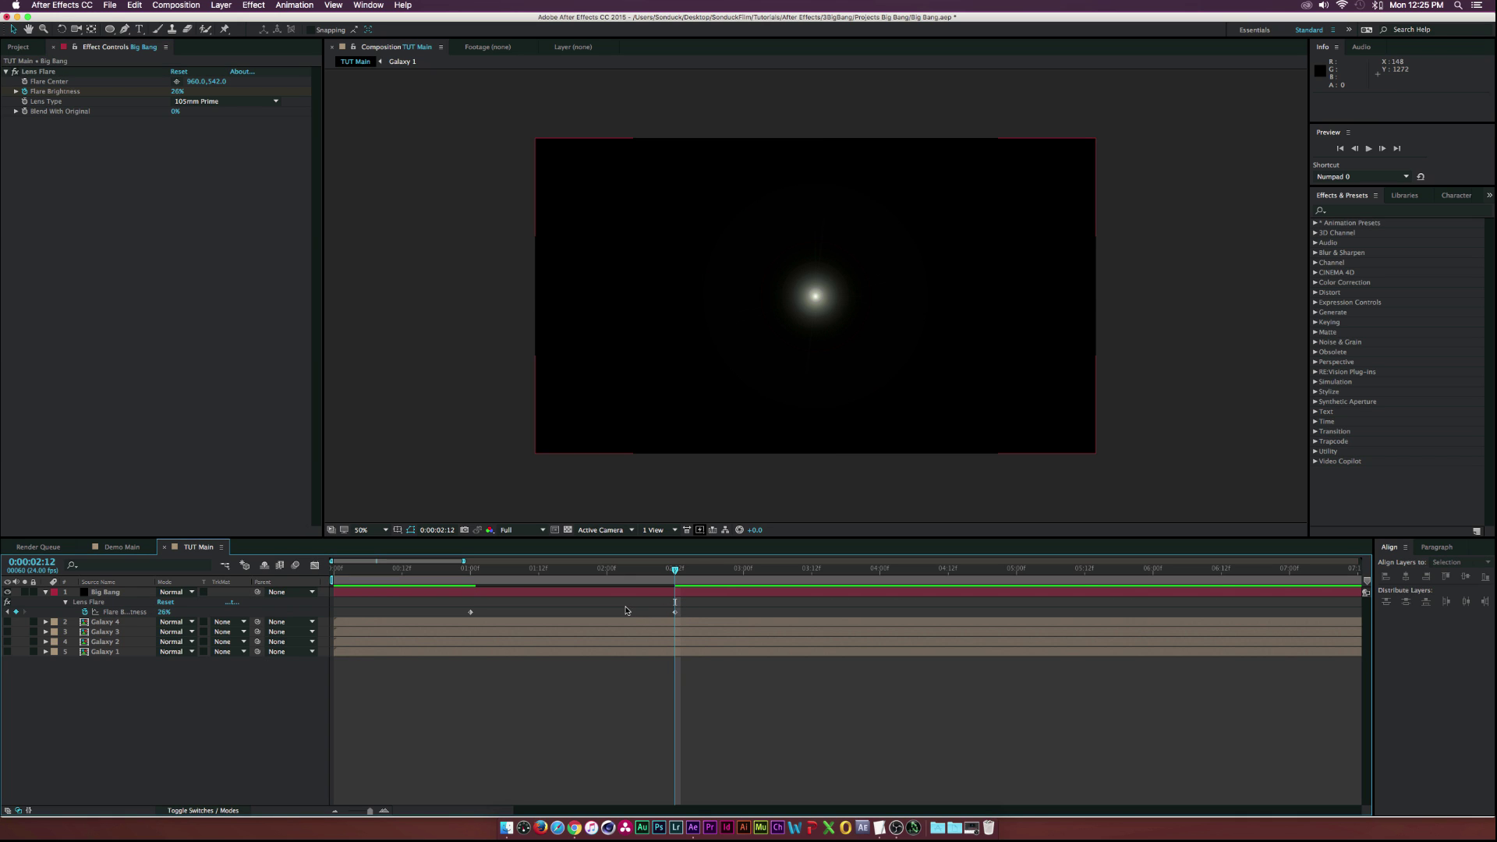
pyautogui.moveTo(677, 573); pyautogui.dragTo(811, 581)
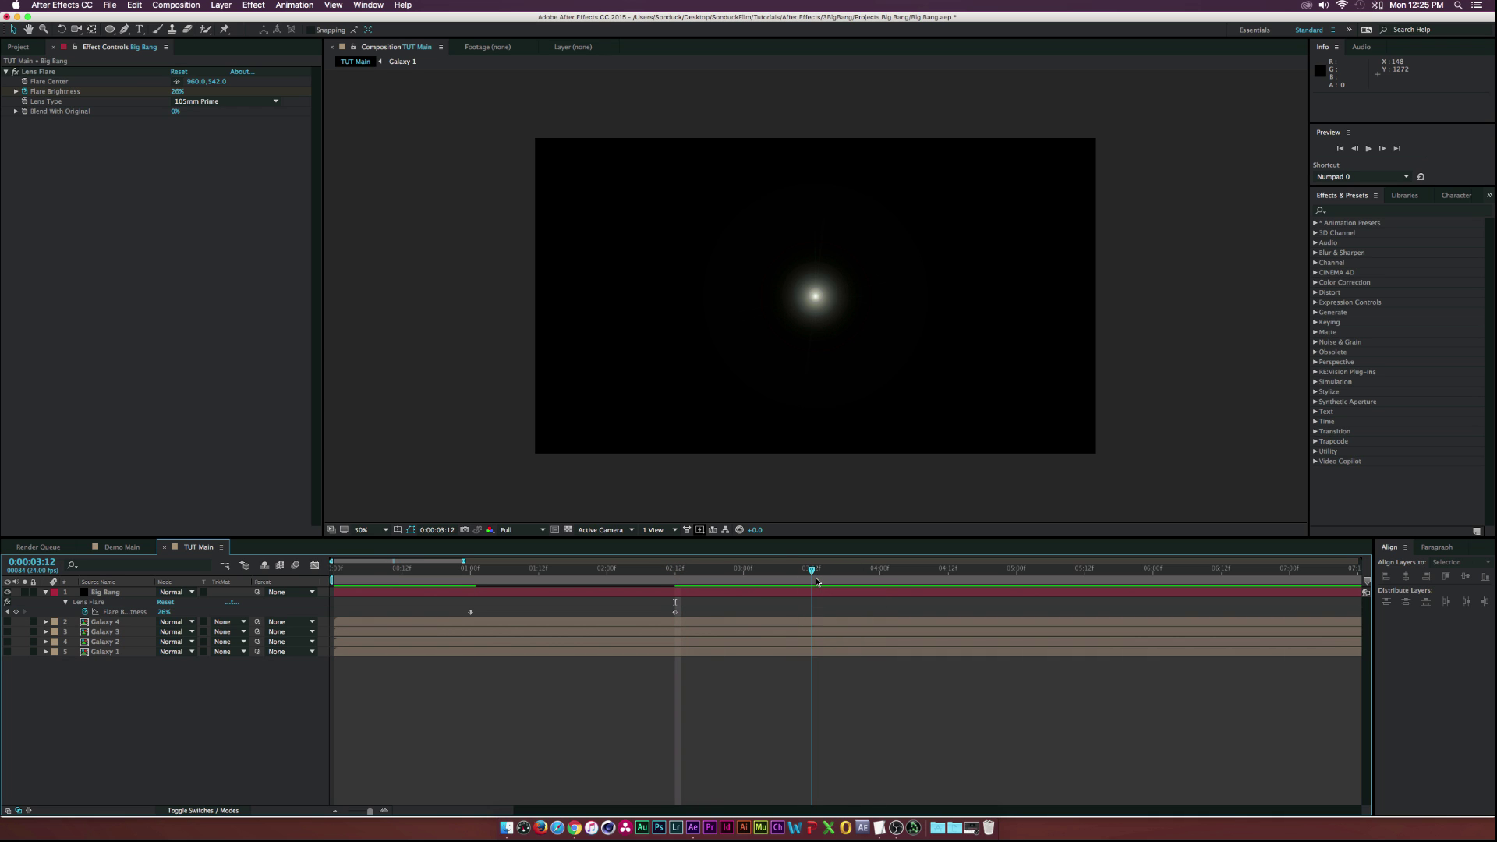
pyautogui.moveTo(179, 93); pyautogui.dragTo(176, 133)
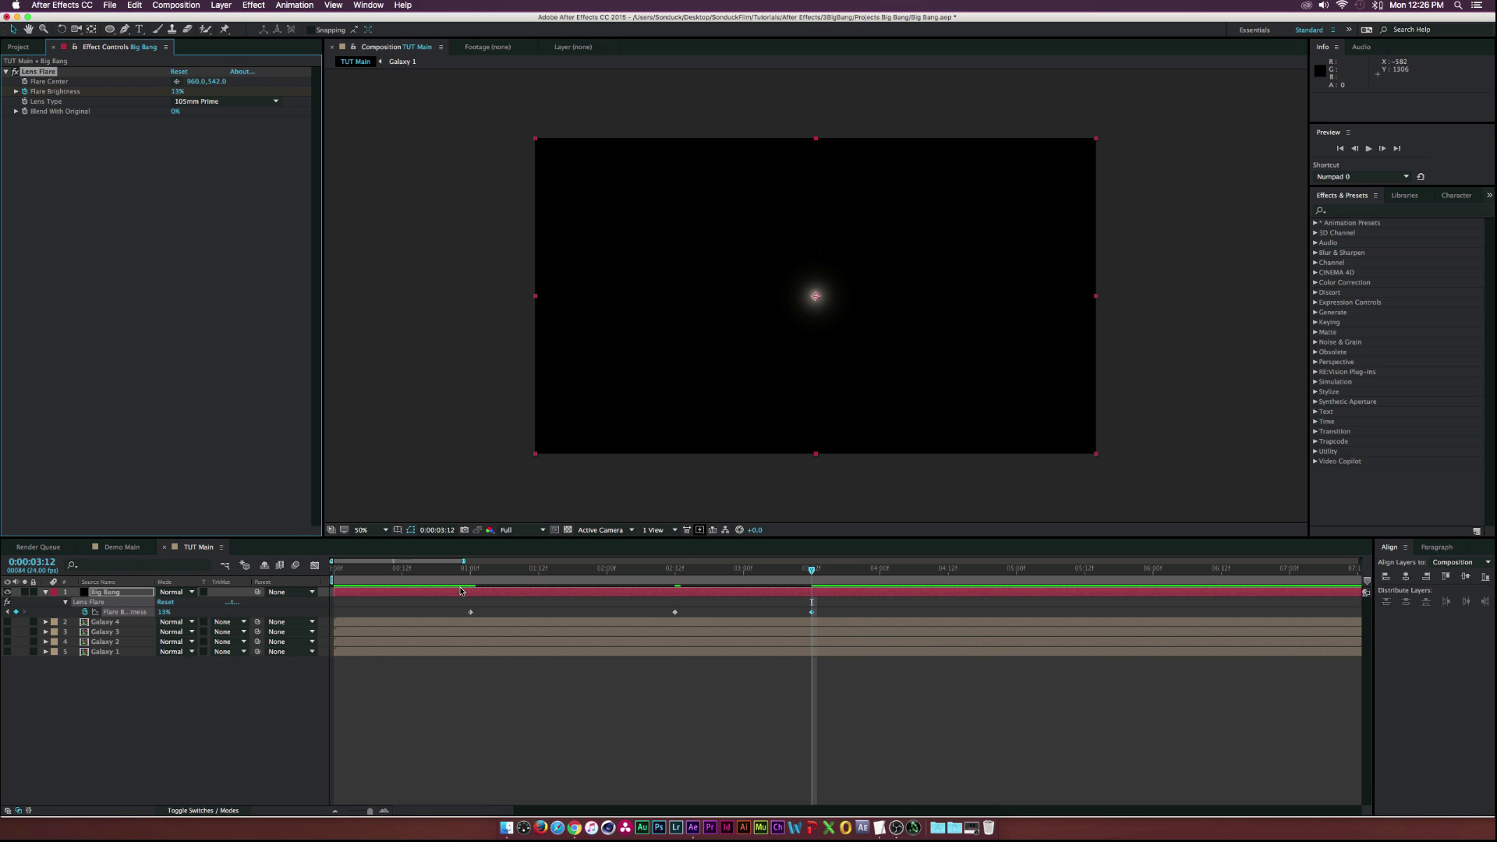
# Add a Flare Brightness keyframe of 200% at 0:00:04:12
pyautogui.moveTo(486, 571); pyautogui.dragTo(948, 581)
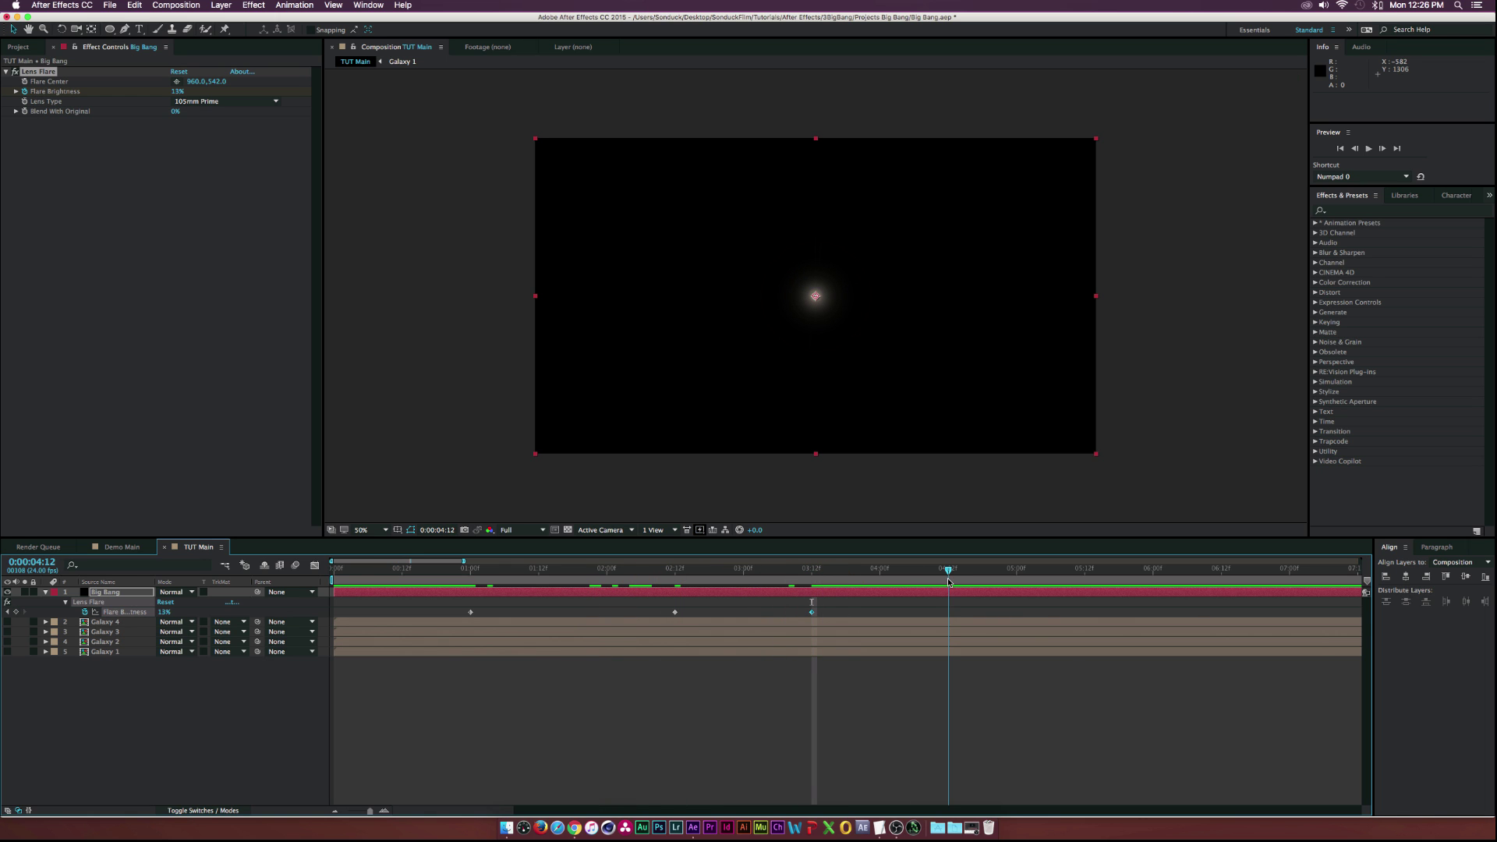
pyautogui.click(178, 91)
pyautogui.write('60')
pyautogui.press('Return')
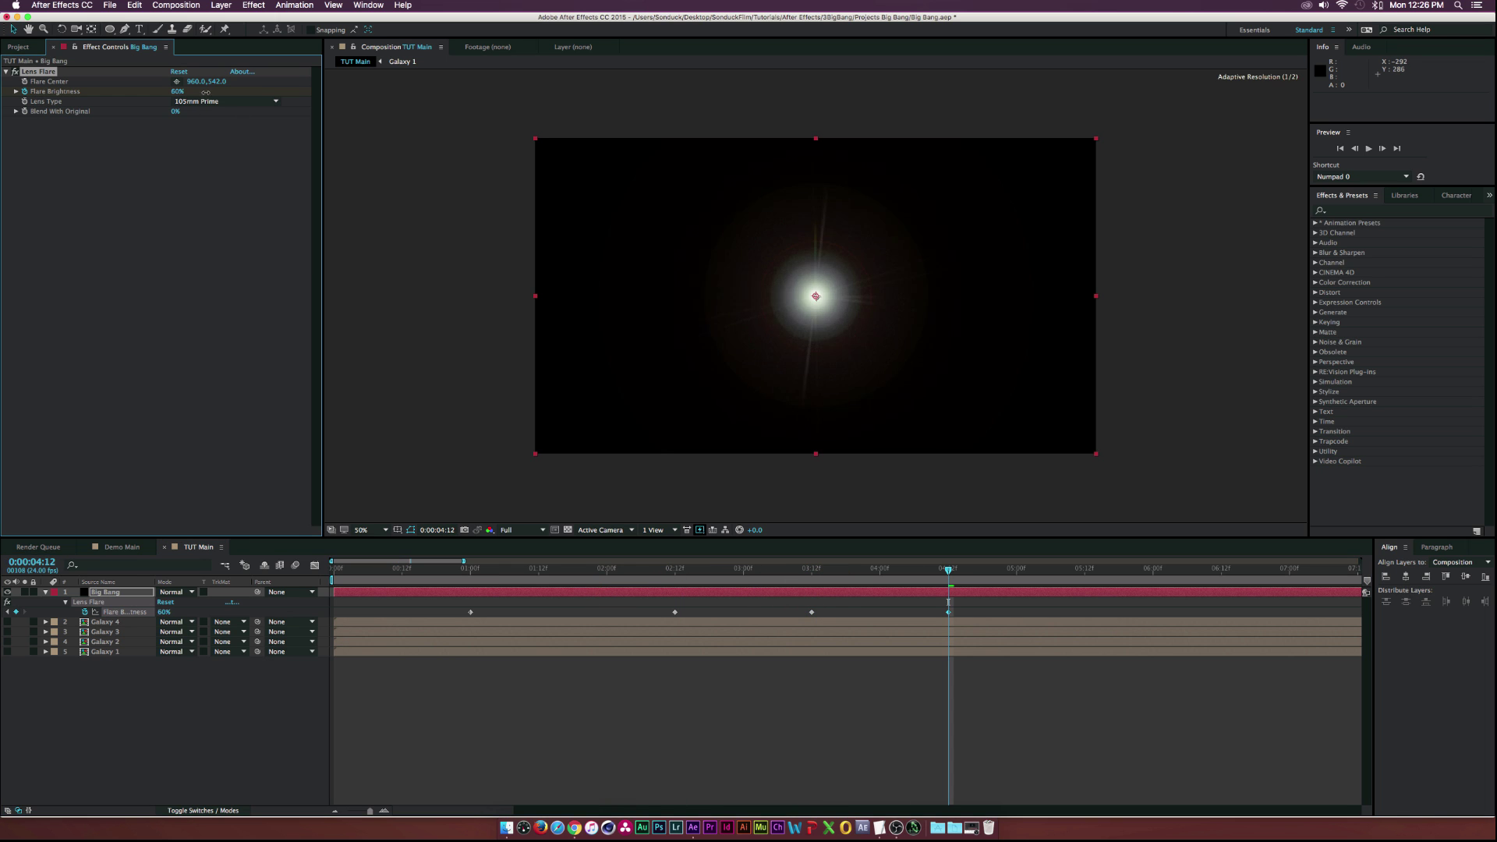
pyautogui.moveTo(205, 92); pyautogui.dragTo(328, 95)
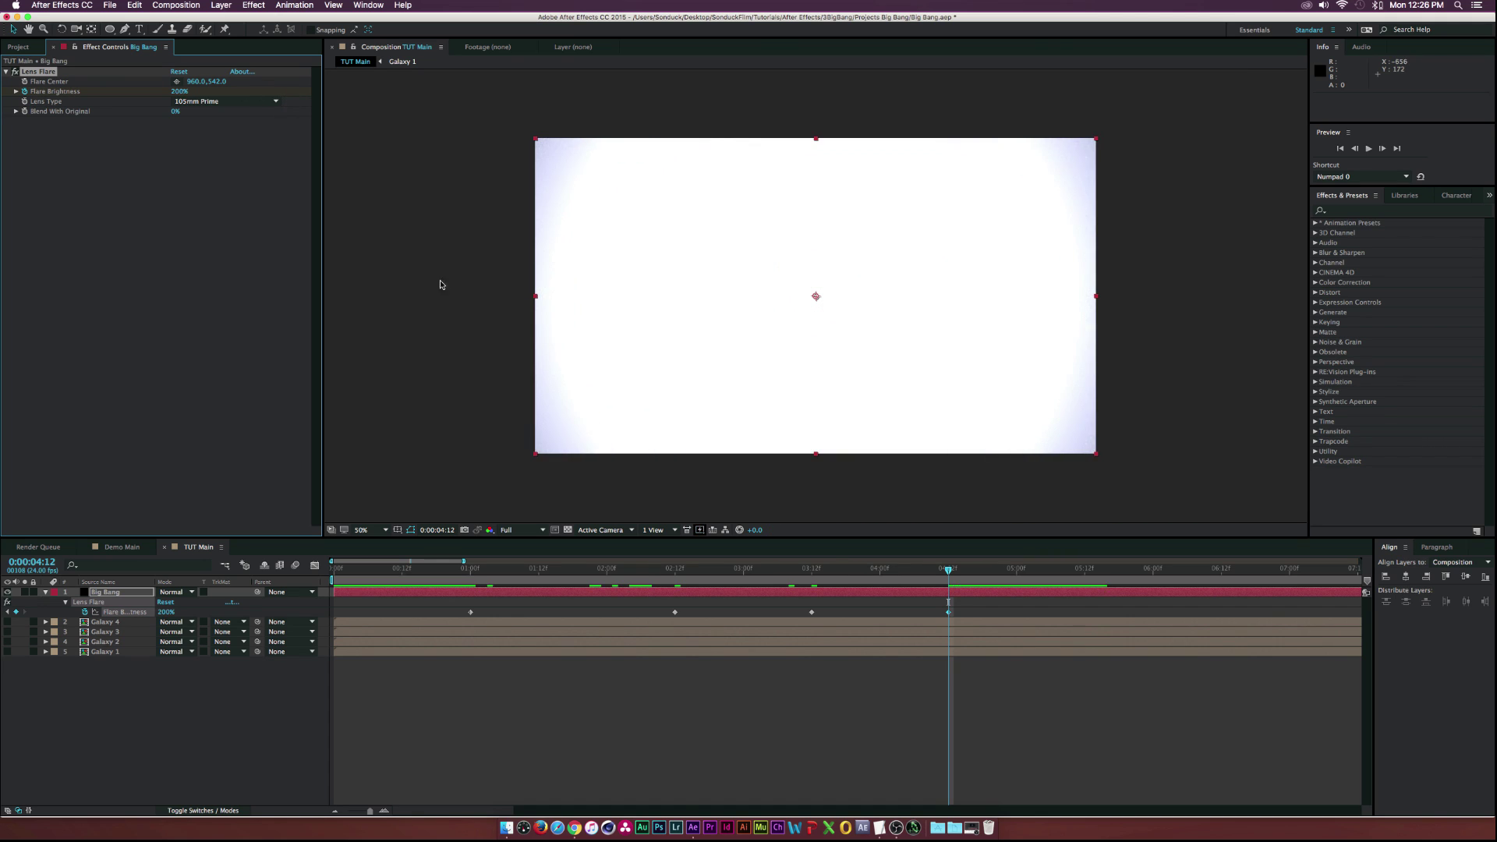
# Ease the first two Flare Brightness keyframes and lengthen the outgoing ease of the first one in the value graph
pyautogui.click(681, 567)
pyautogui.moveTo(442, 603); pyautogui.dragTo(729, 622)
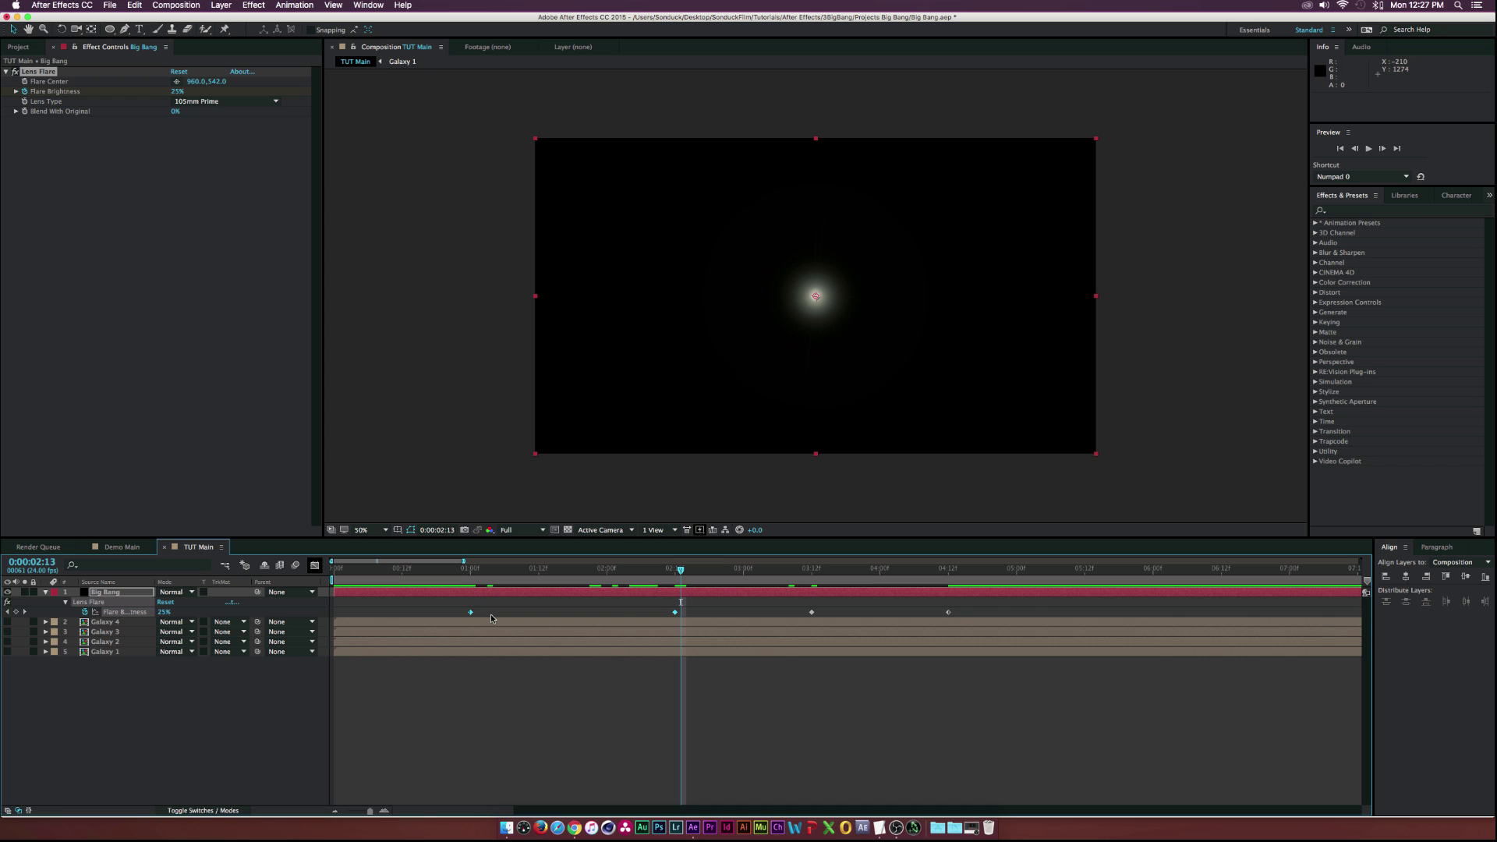
pyautogui.click(315, 566)
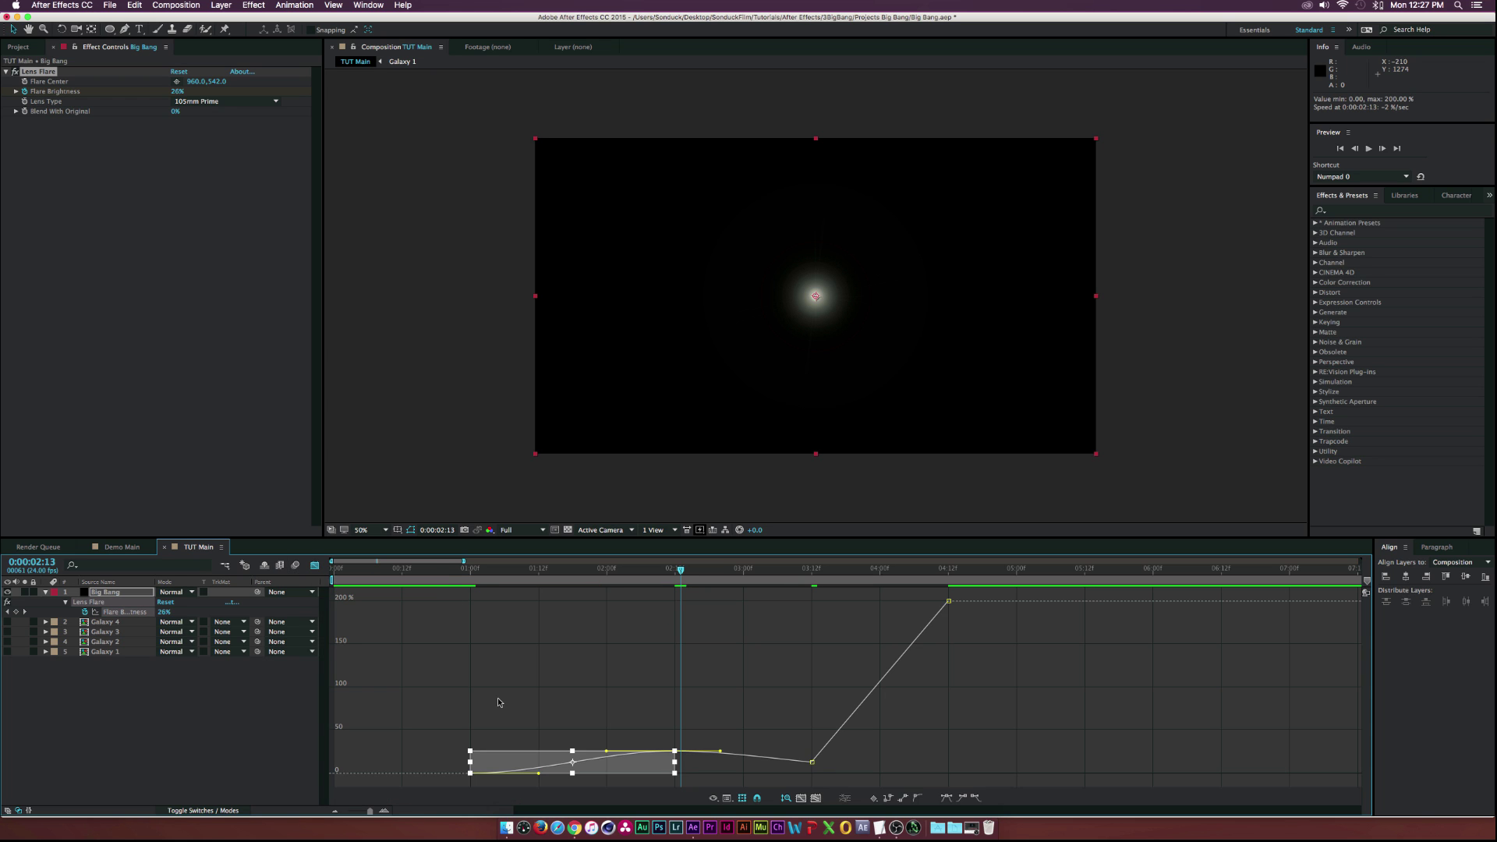
pyautogui.click(499, 771)
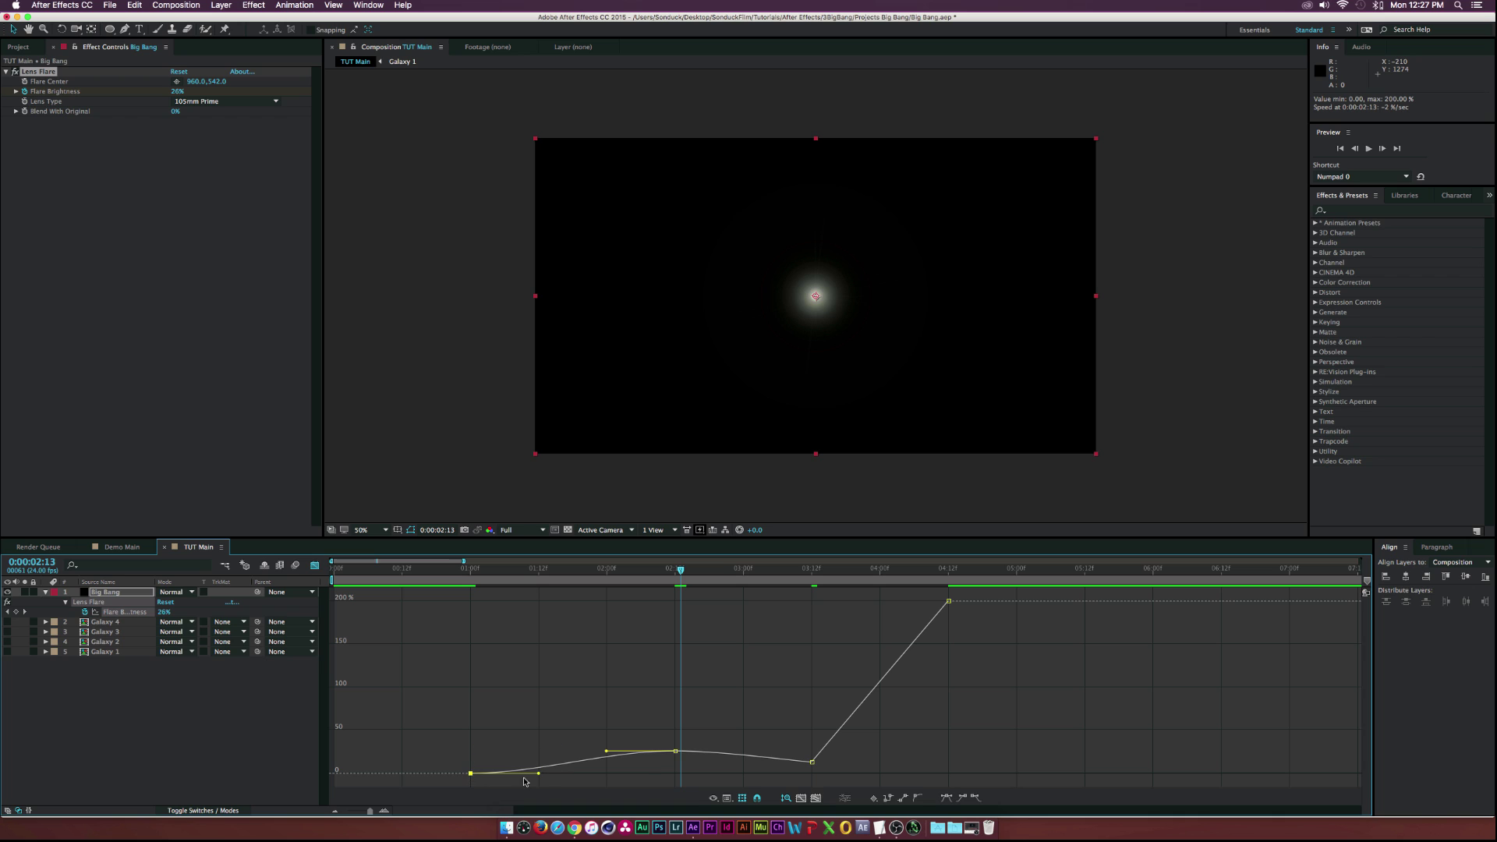
pyautogui.moveTo(541, 776); pyautogui.dragTo(589, 776)
pyautogui.moveTo(466, 562); pyautogui.dragTo(945, 603)
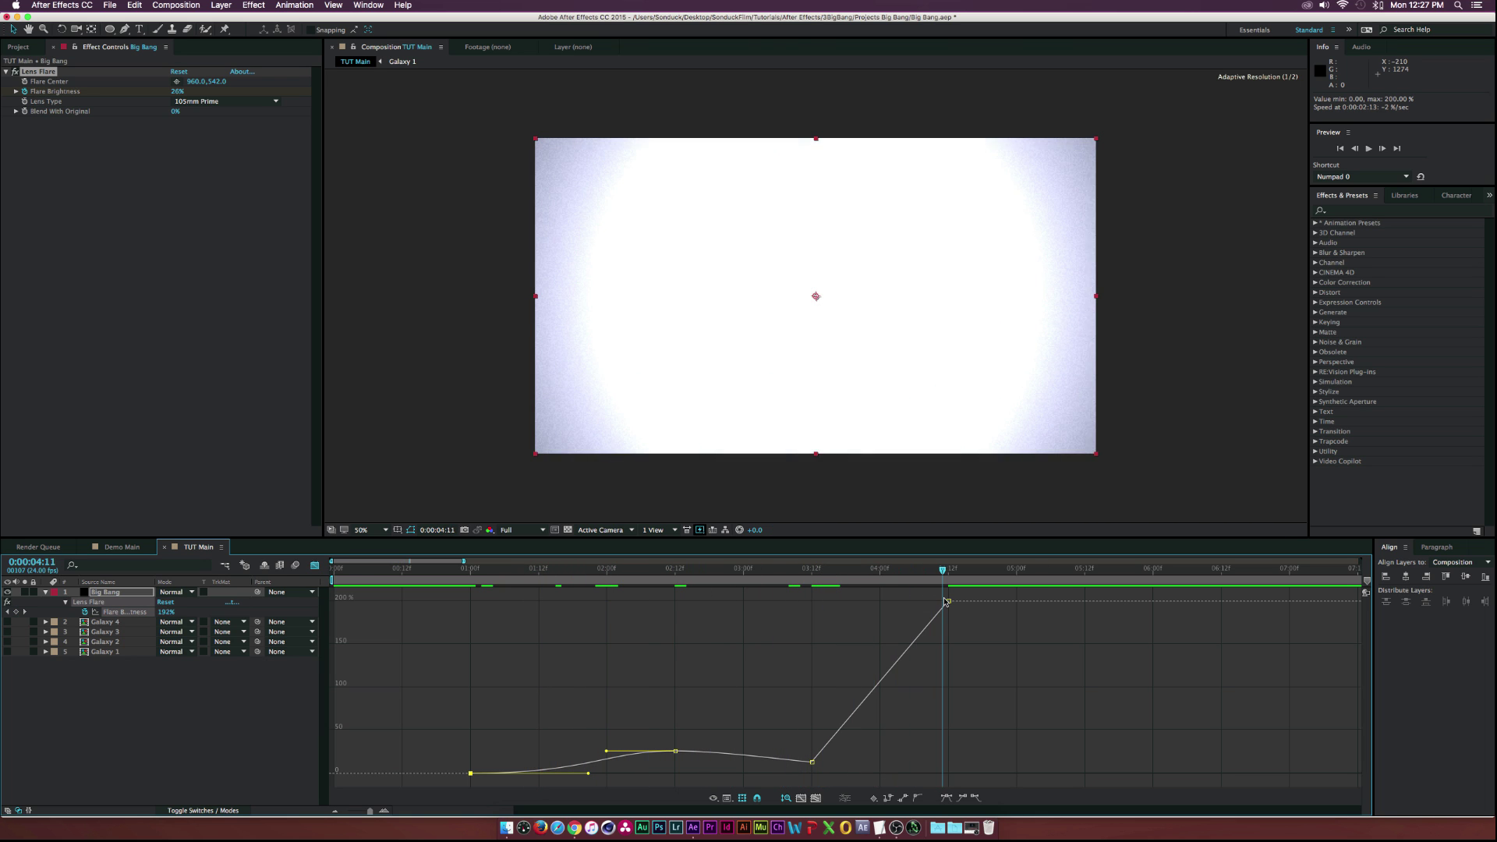
pyautogui.click(314, 565)
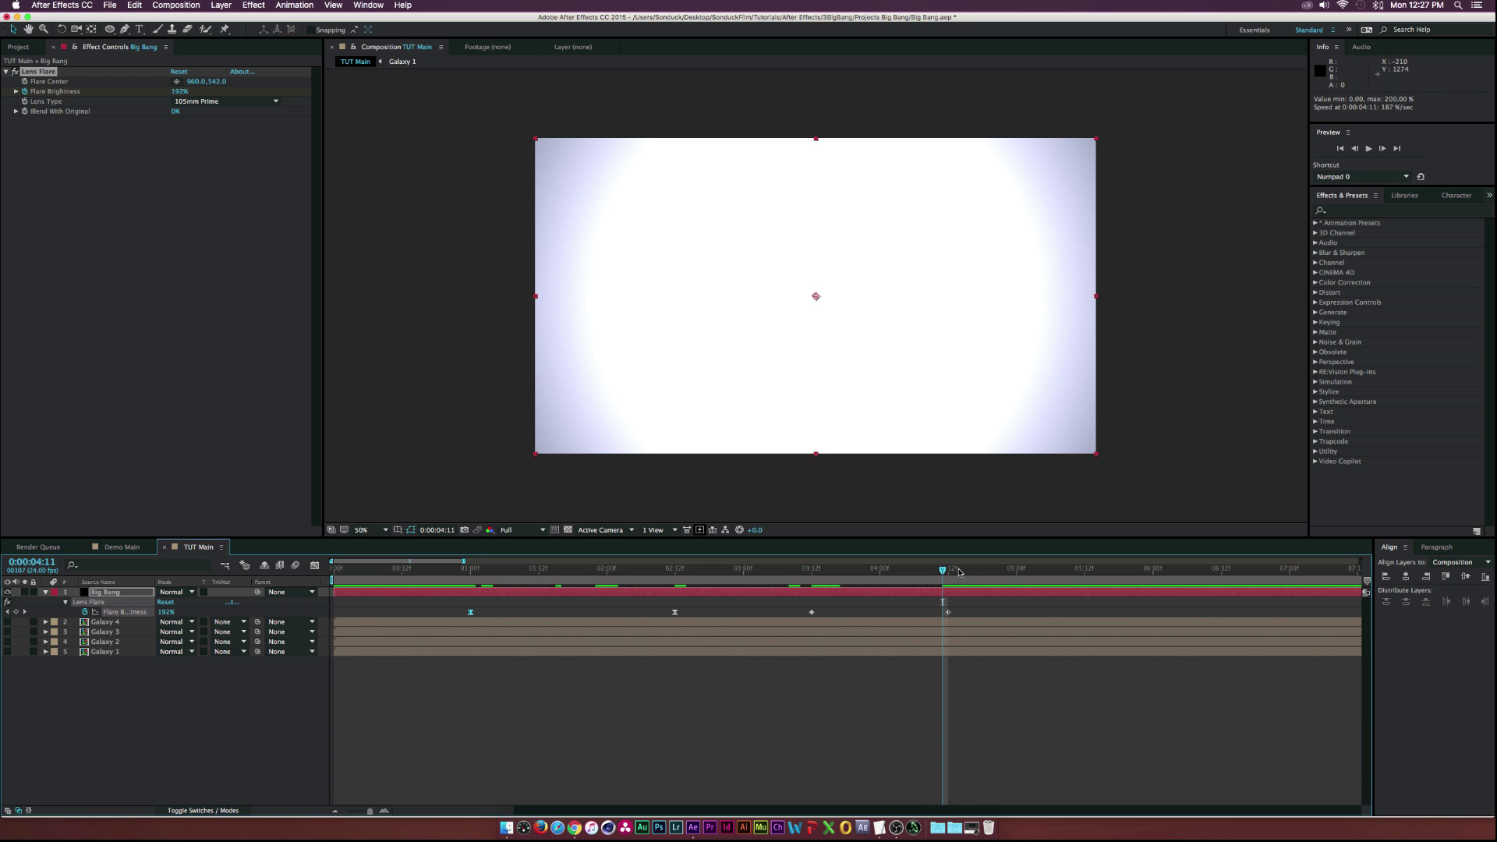
# Keyframe Big Bang's Opacity from 100% at 0:00:04:12 to 0% at 0:00:04:23 and preview the fade
pyautogui.moveTo(958, 573)
pyautogui.mouseDown()
pyautogui.moveTo(998, 575)
pyautogui.moveTo(865, 577)
pyautogui.moveTo(950, 575)
pyautogui.mouseUp()
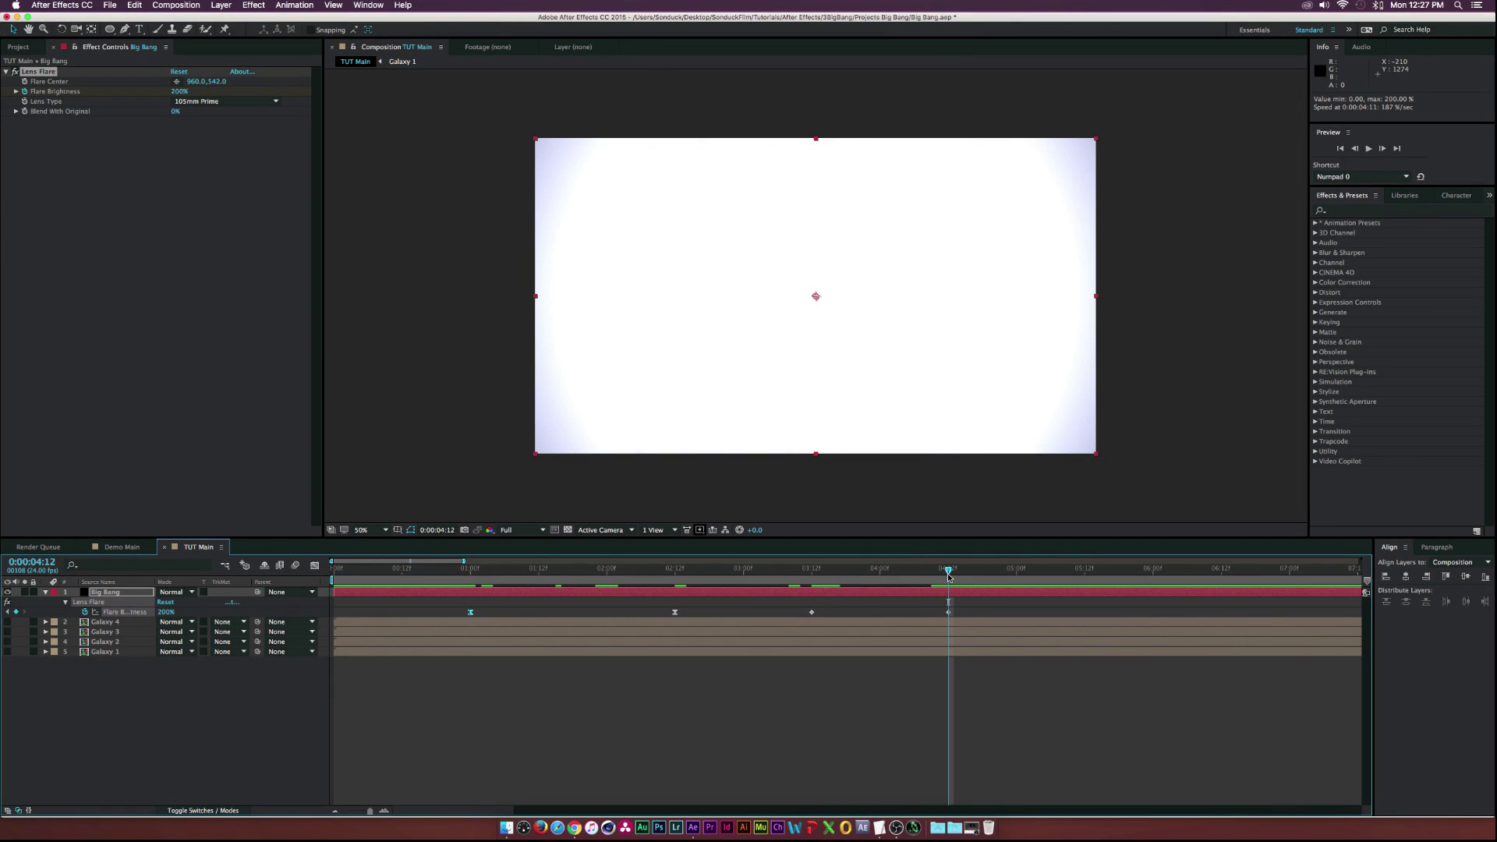
pyautogui.click(110, 592)
pyautogui.press('t')
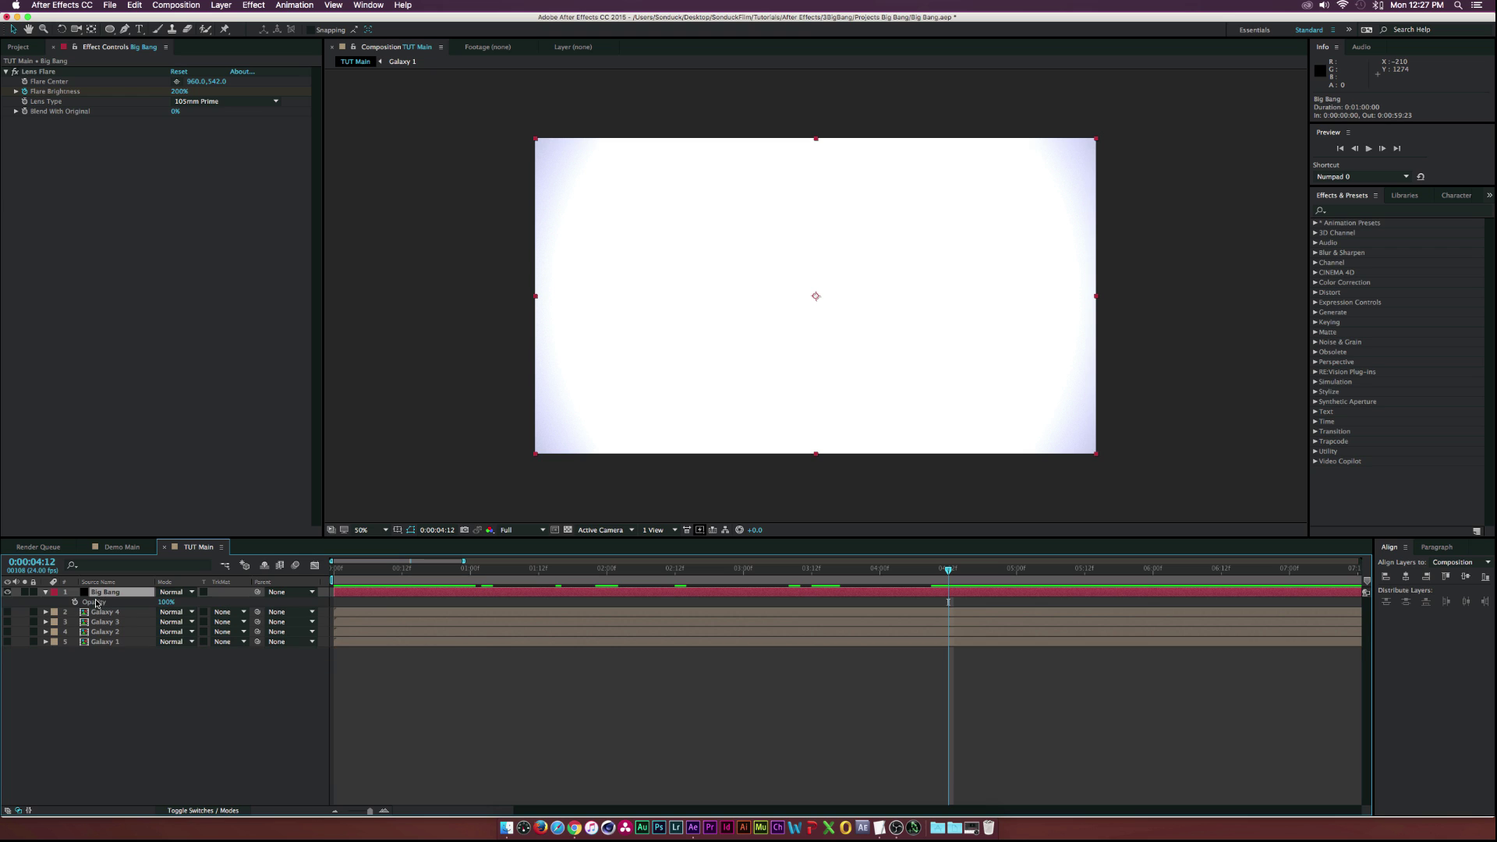
pyautogui.click(74, 602)
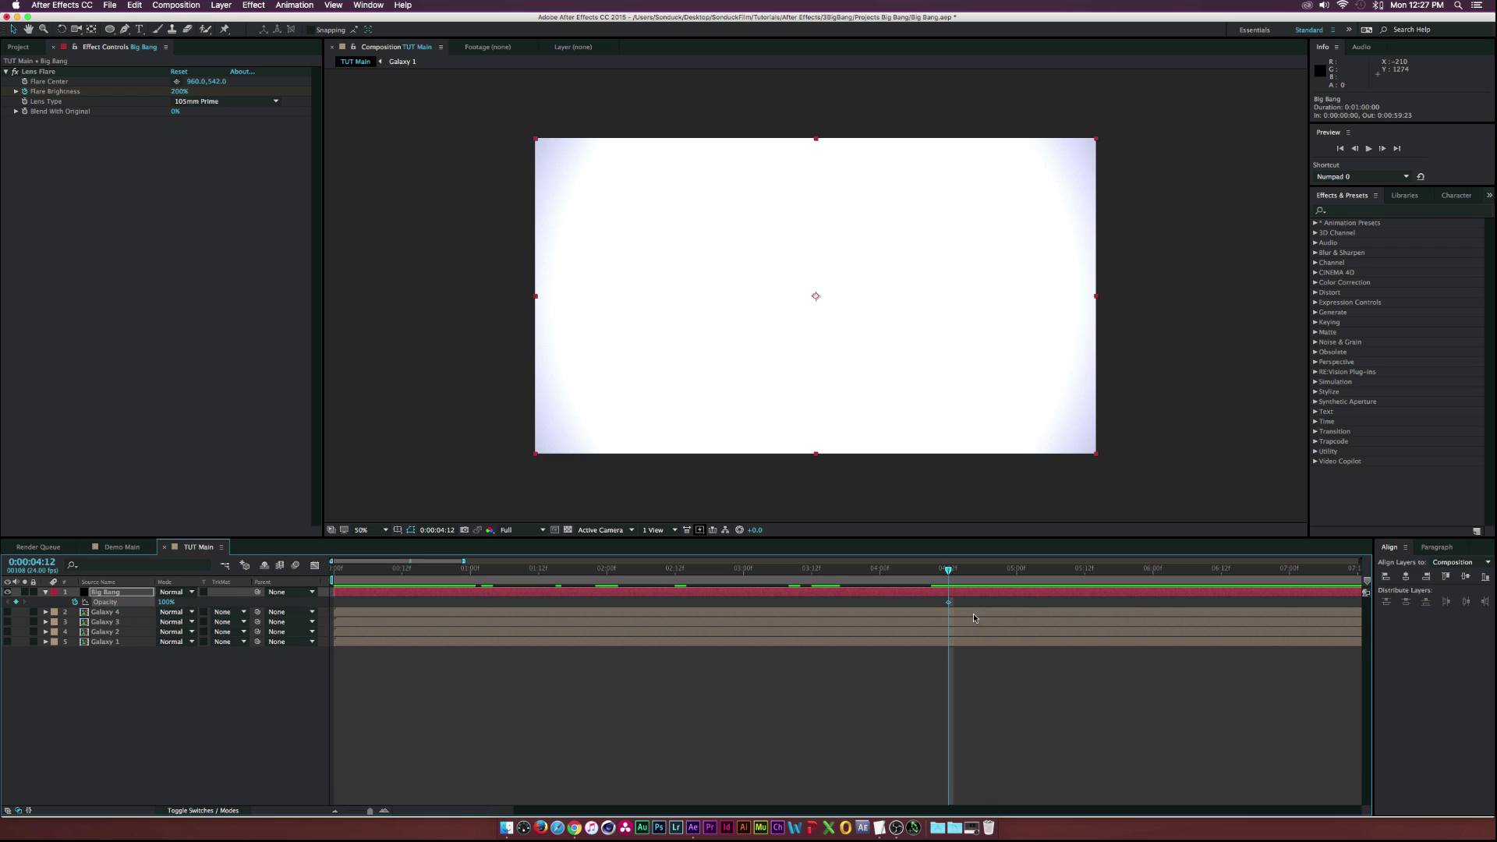
pyautogui.moveTo(950, 576); pyautogui.dragTo(1011, 576)
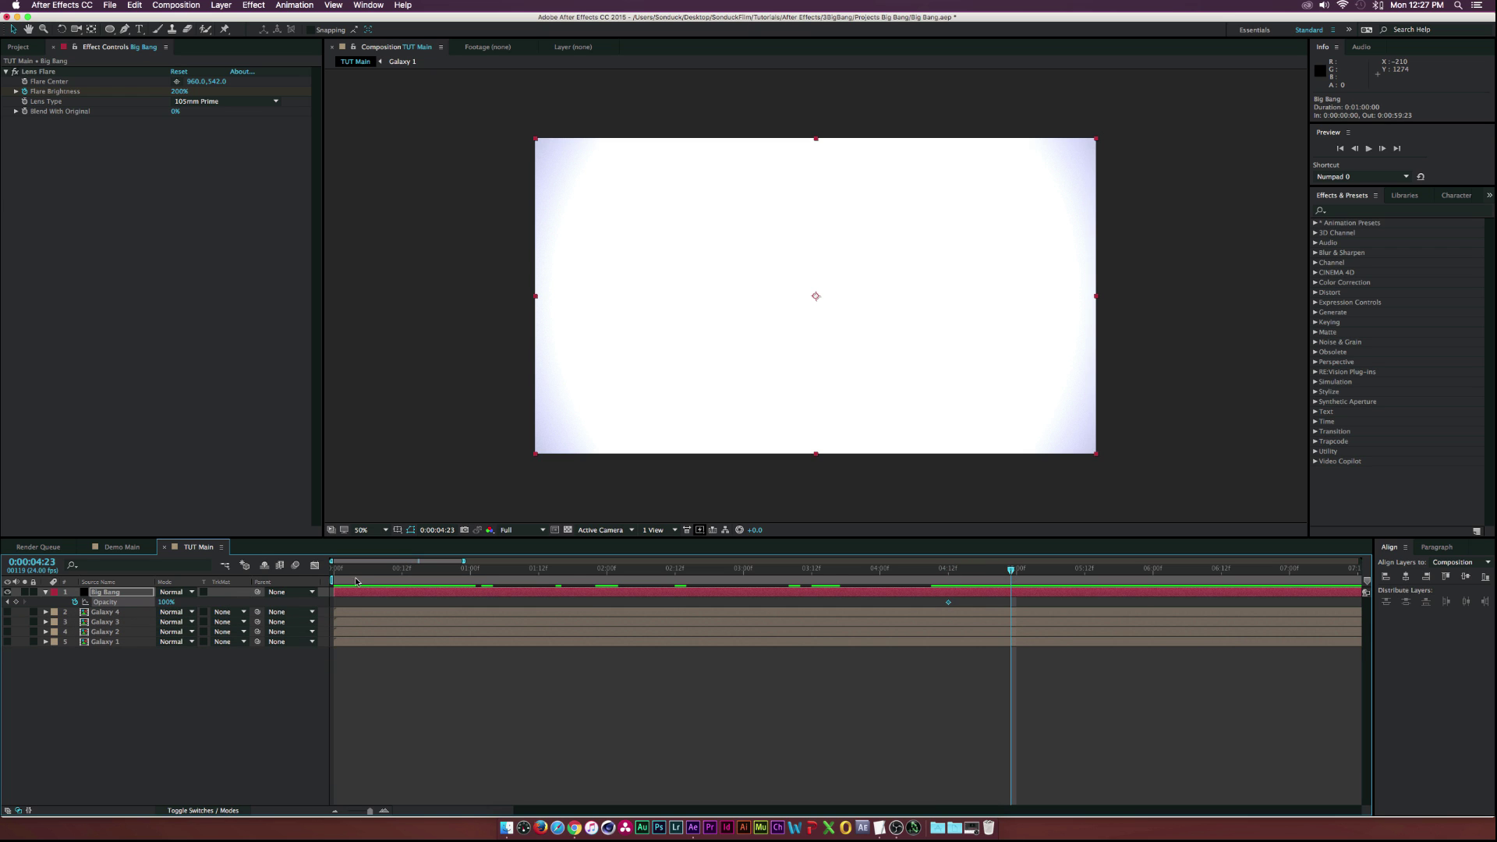
pyautogui.moveTo(165, 607); pyautogui.dragTo(90, 607)
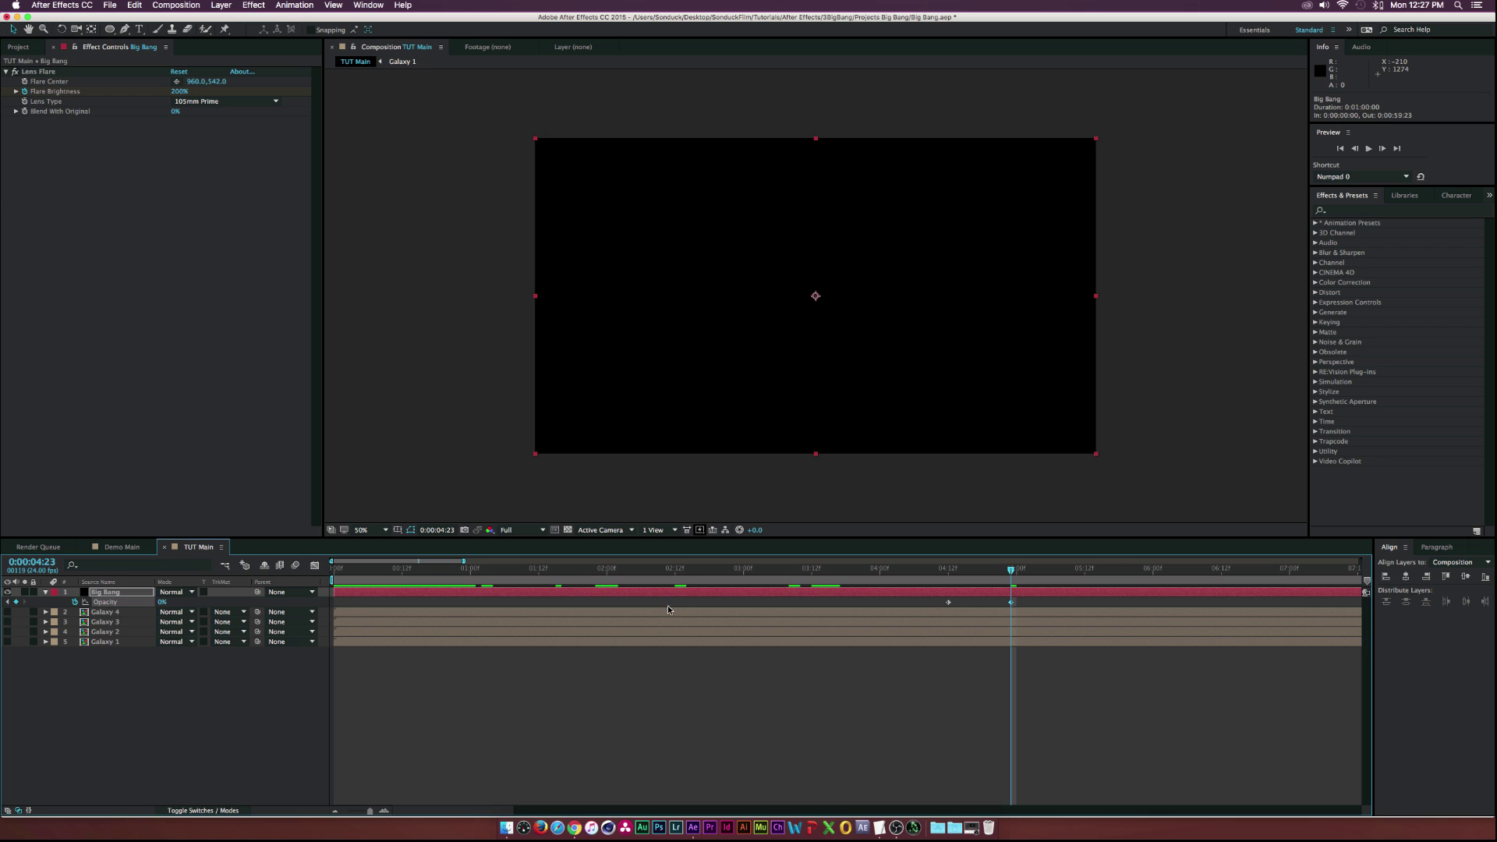
pyautogui.moveTo(899, 576); pyautogui.dragTo(1011, 576)
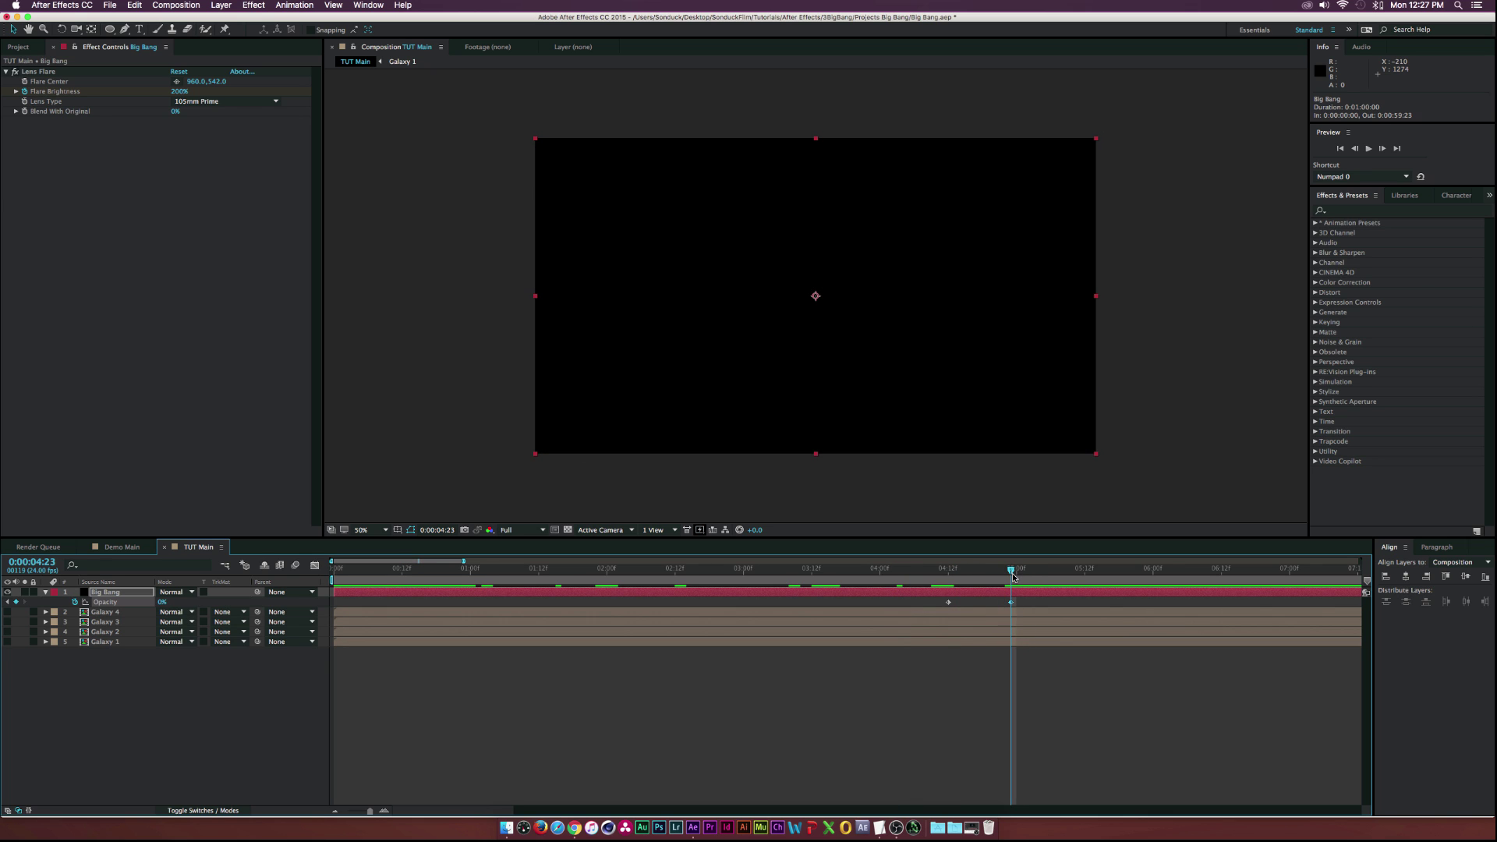
# Move the current time to 0:00:04:07 and create a black 1920 x 1080 px solid named Basic Particles
pyautogui.click(162, 725)
pyautogui.moveTo(931, 568)
pyautogui.mouseDown()
pyautogui.moveTo(866, 575)
pyautogui.moveTo(920, 575)
pyautogui.mouseUp()
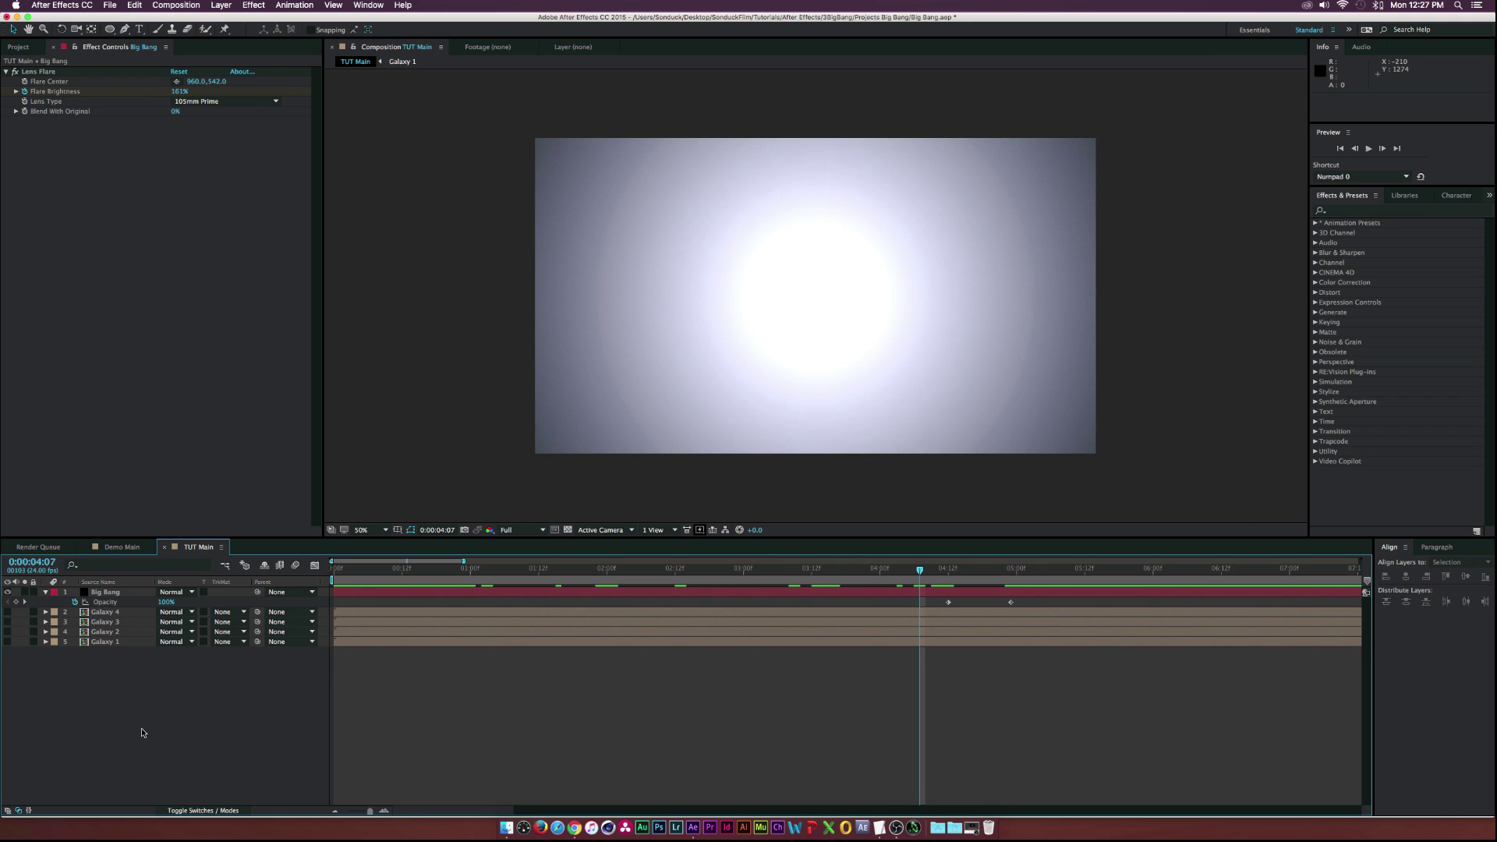
pyautogui.press('super+y')
pyautogui.write('Ba')
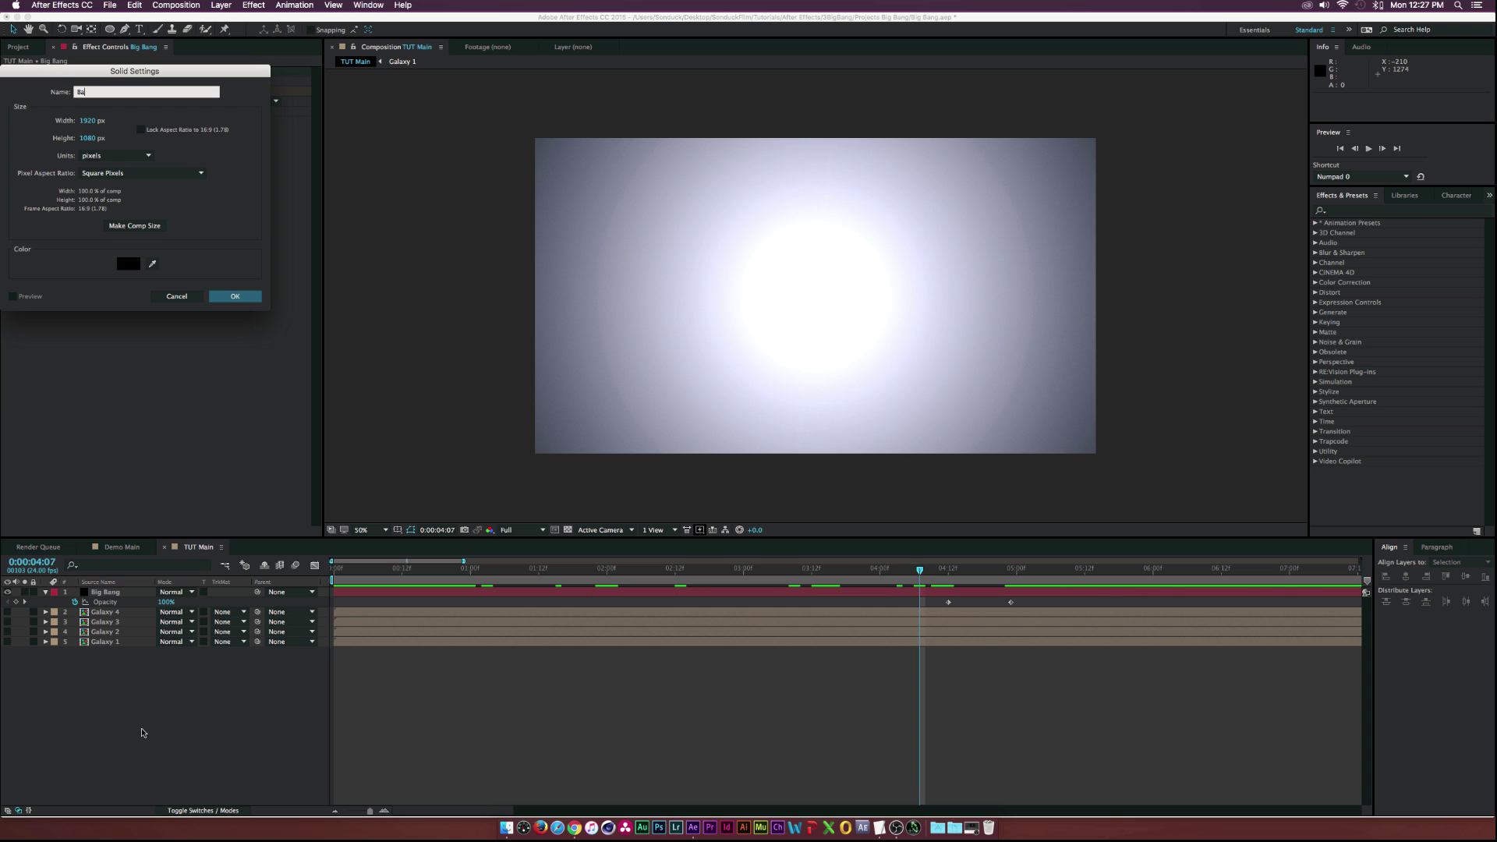
pyautogui.write('sic Particles')
pyautogui.press('Return')
# Apply the CC Particle World simulation effect to Basic Particles and expand its Grid & Guides settings
pyautogui.click(243, 5)
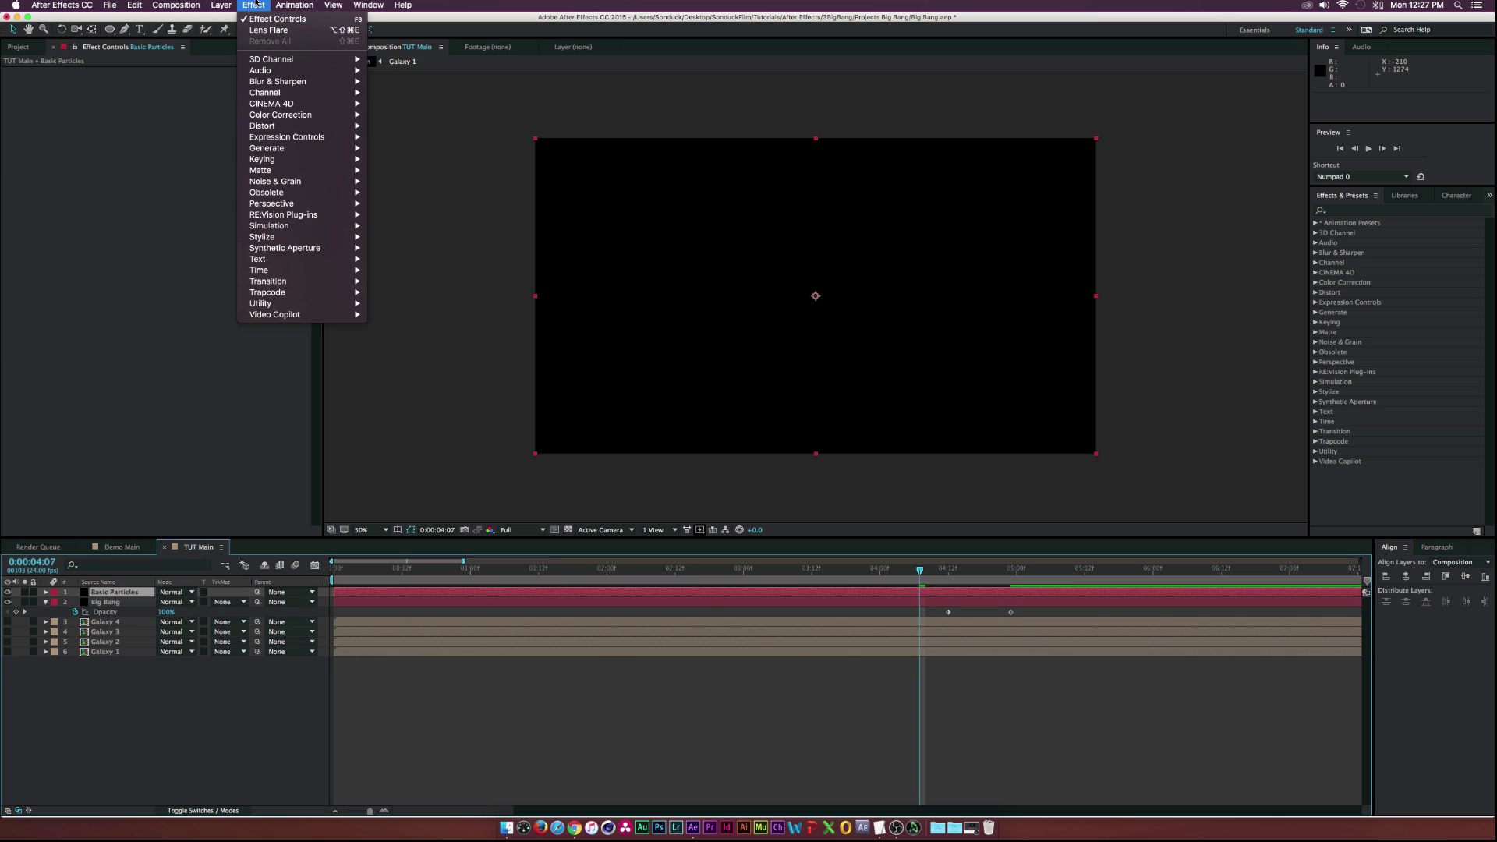
pyautogui.moveTo(276, 229)
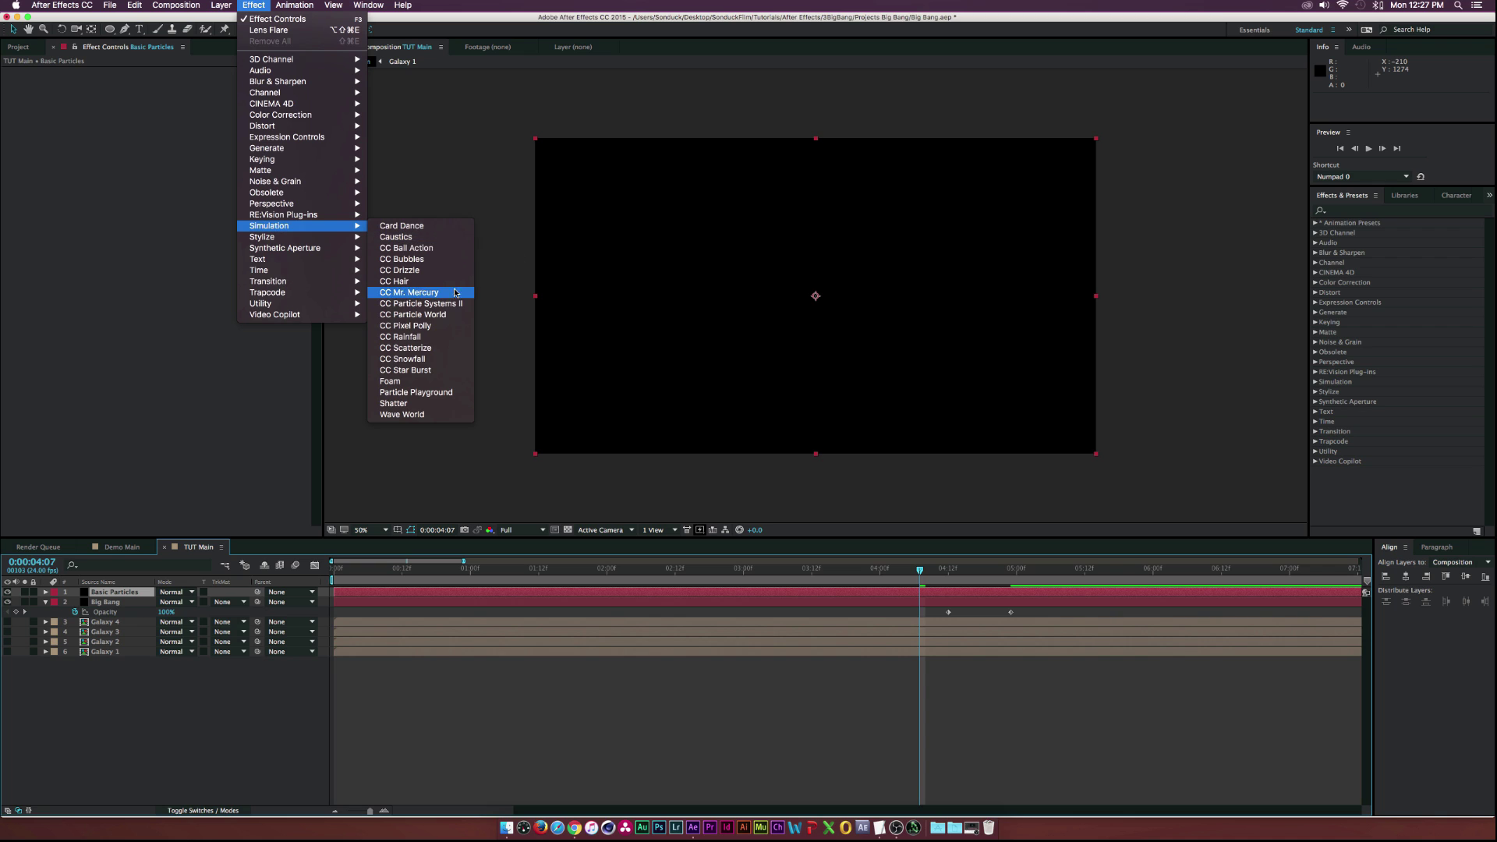
pyautogui.click(409, 315)
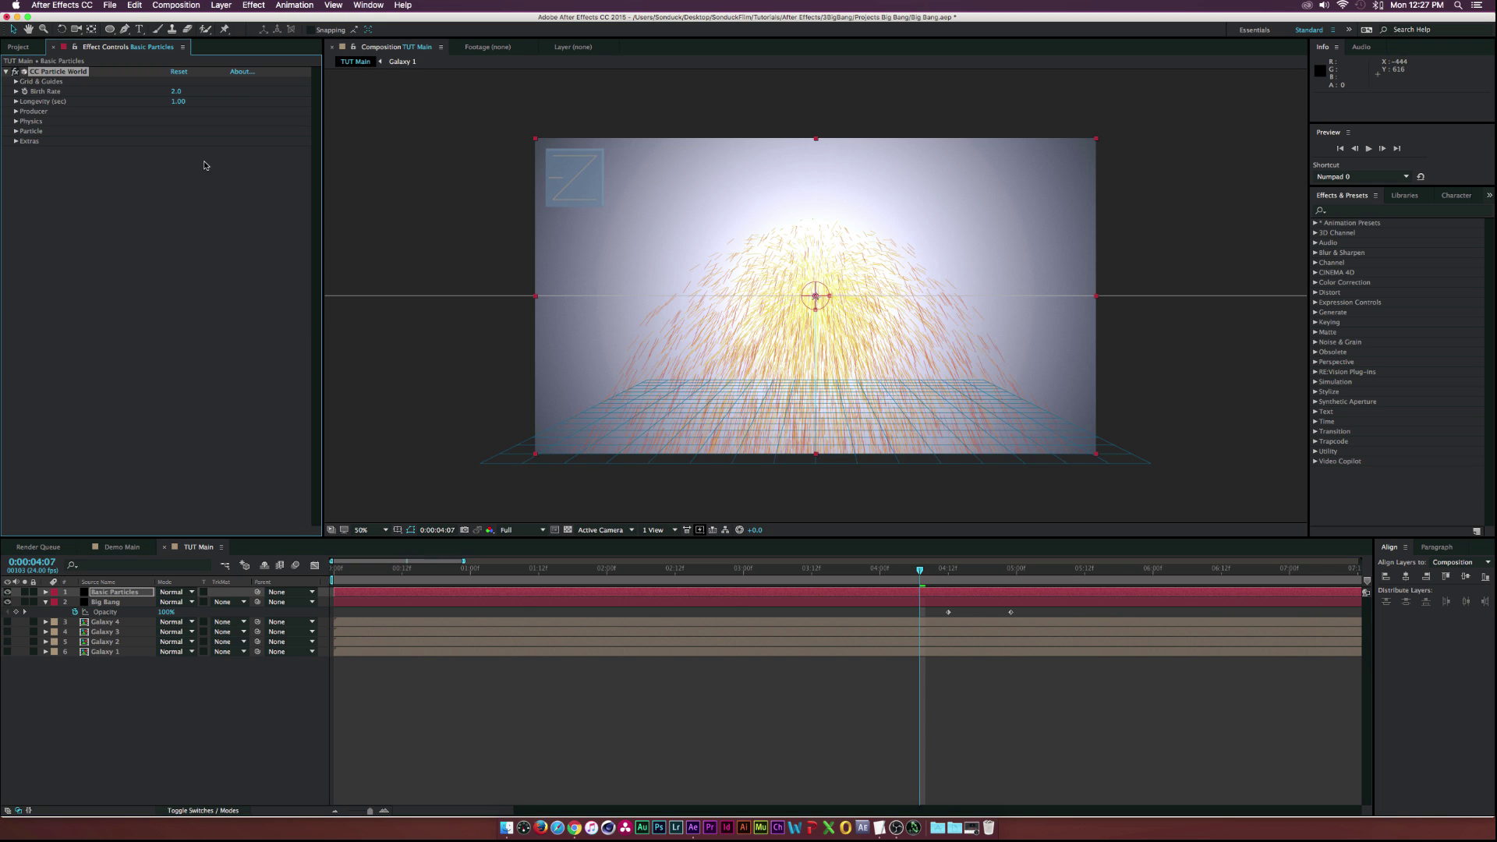
pyautogui.click(16, 82)
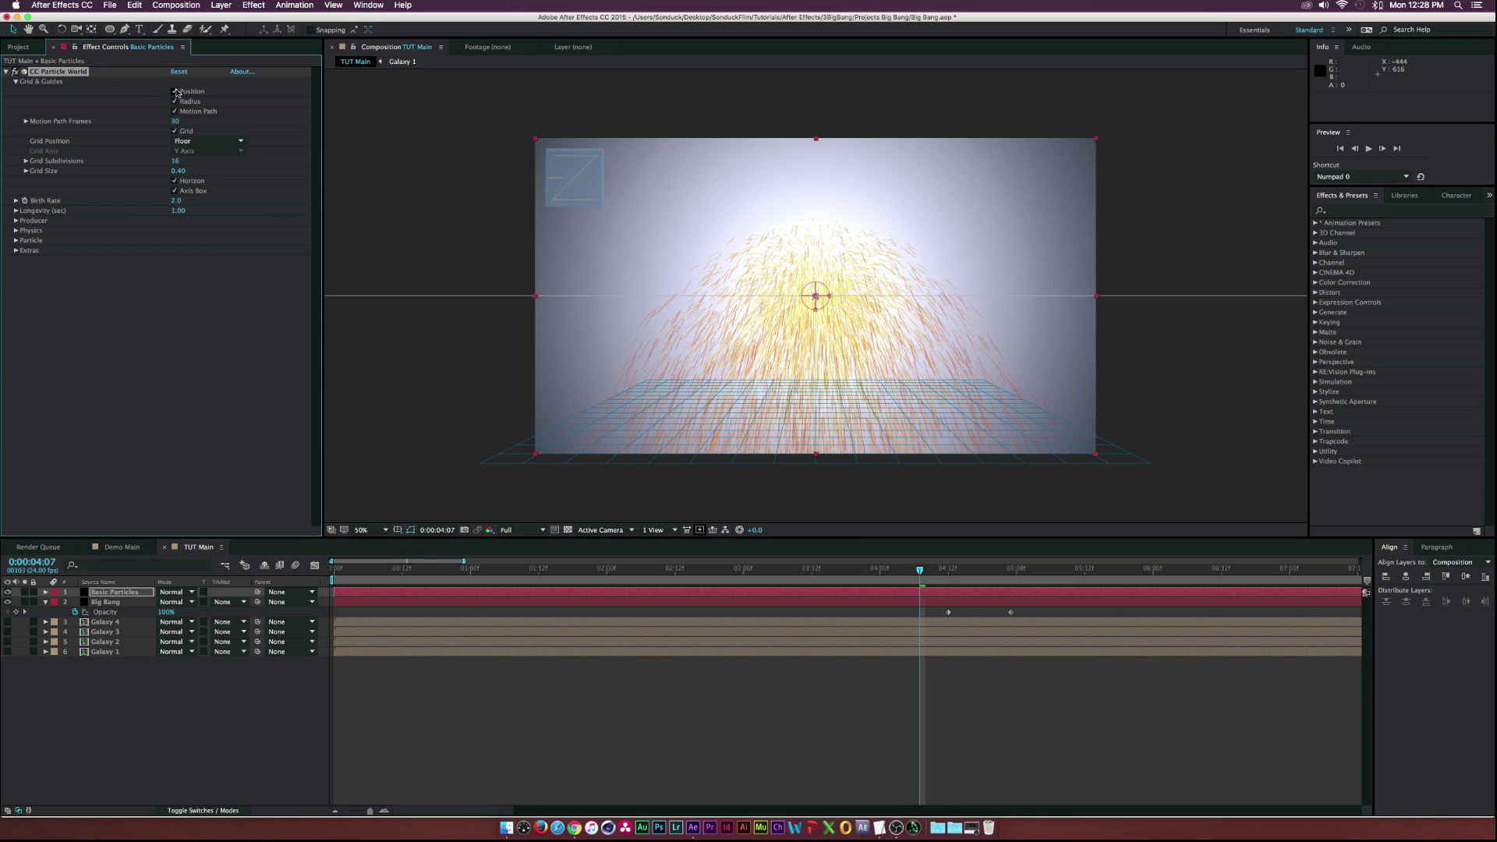
# Turn off the Position, Radius, Motion Path, Grid, Horizon and Axis Box guides of CC Particle World
pyautogui.click(174, 102)
pyautogui.click(174, 111)
pyautogui.click(174, 130)
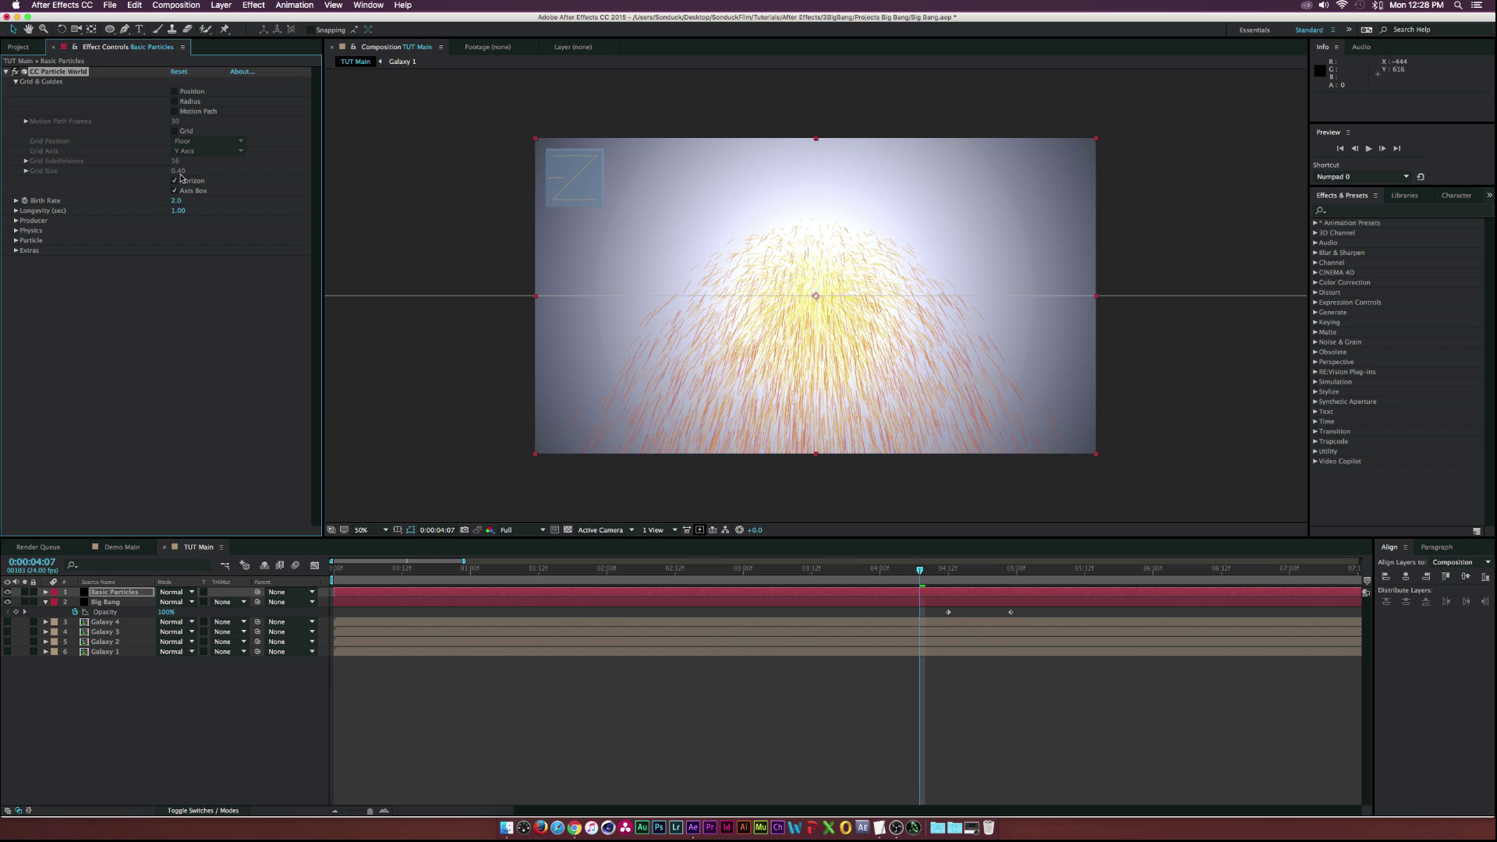
pyautogui.click(174, 181)
pyautogui.click(174, 191)
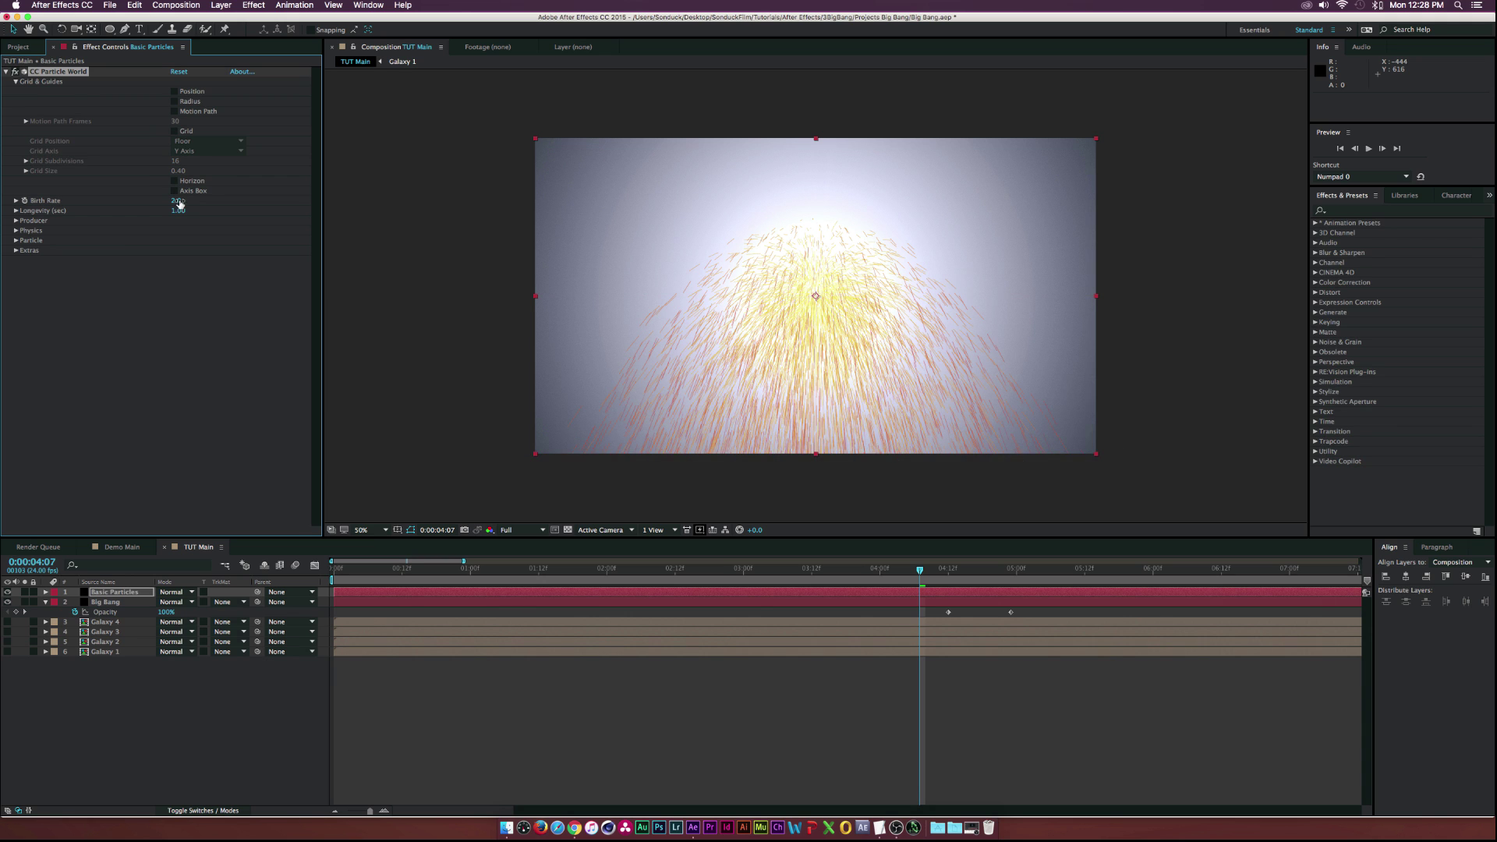
# Solo and duplicate the Basic Particles layer, hide the upper copy and select the lower one
pyautogui.click(24, 592)
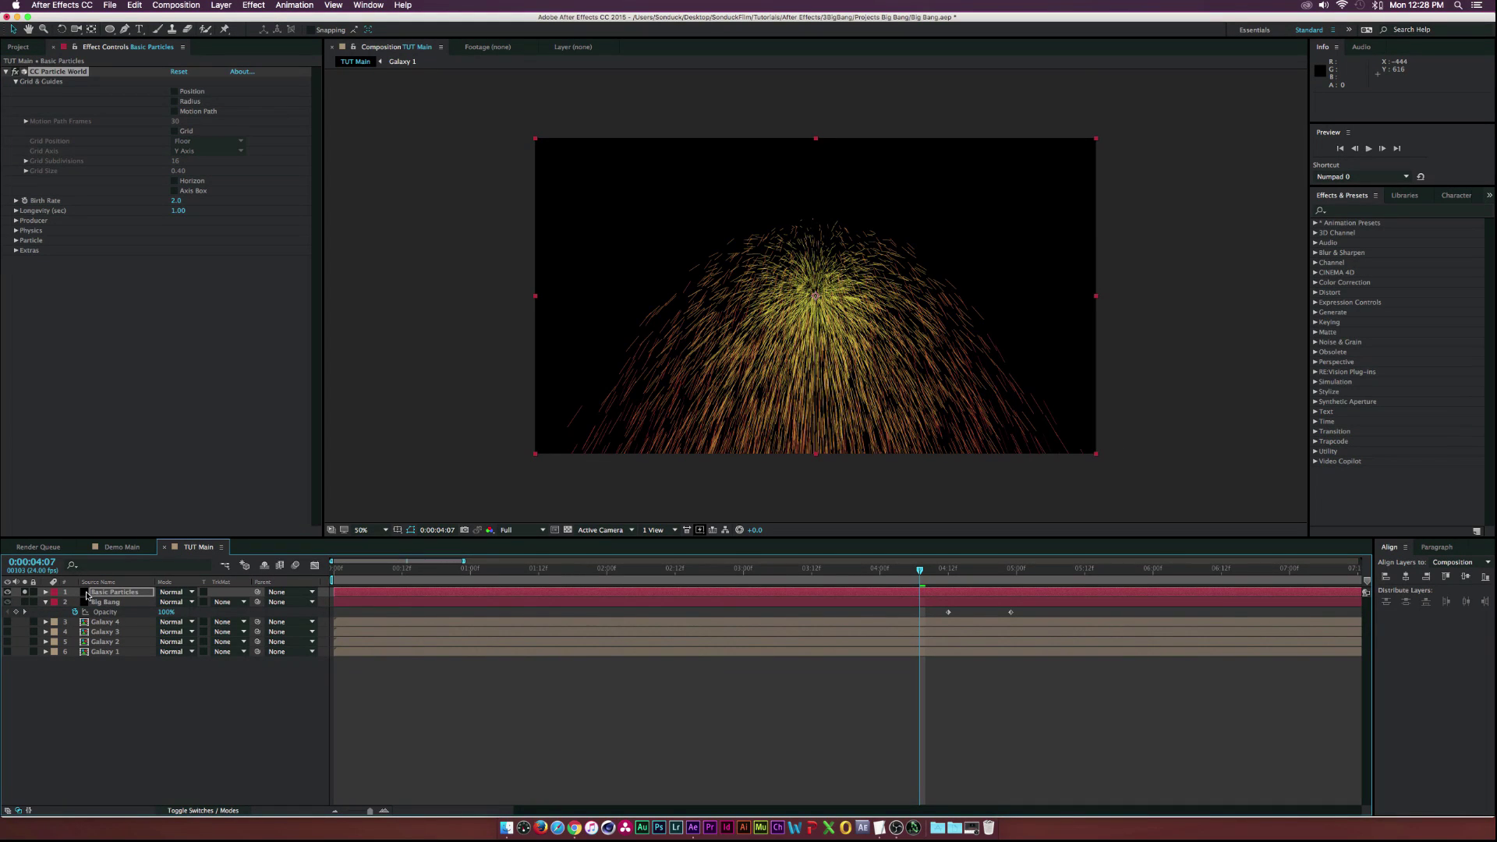
pyautogui.click(111, 593)
pyautogui.press('super+d')
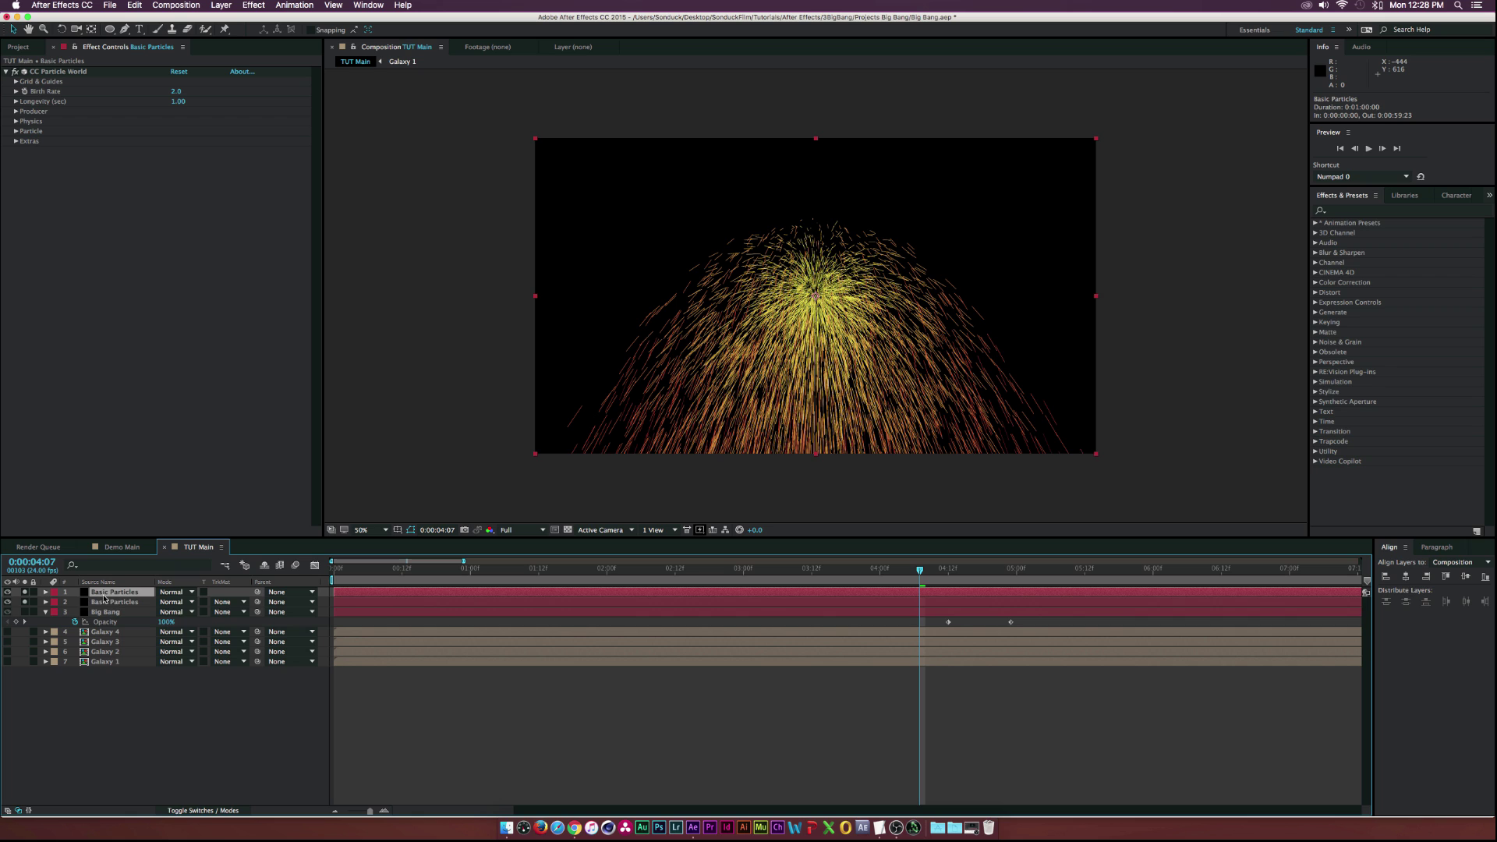
pyautogui.click(7, 592)
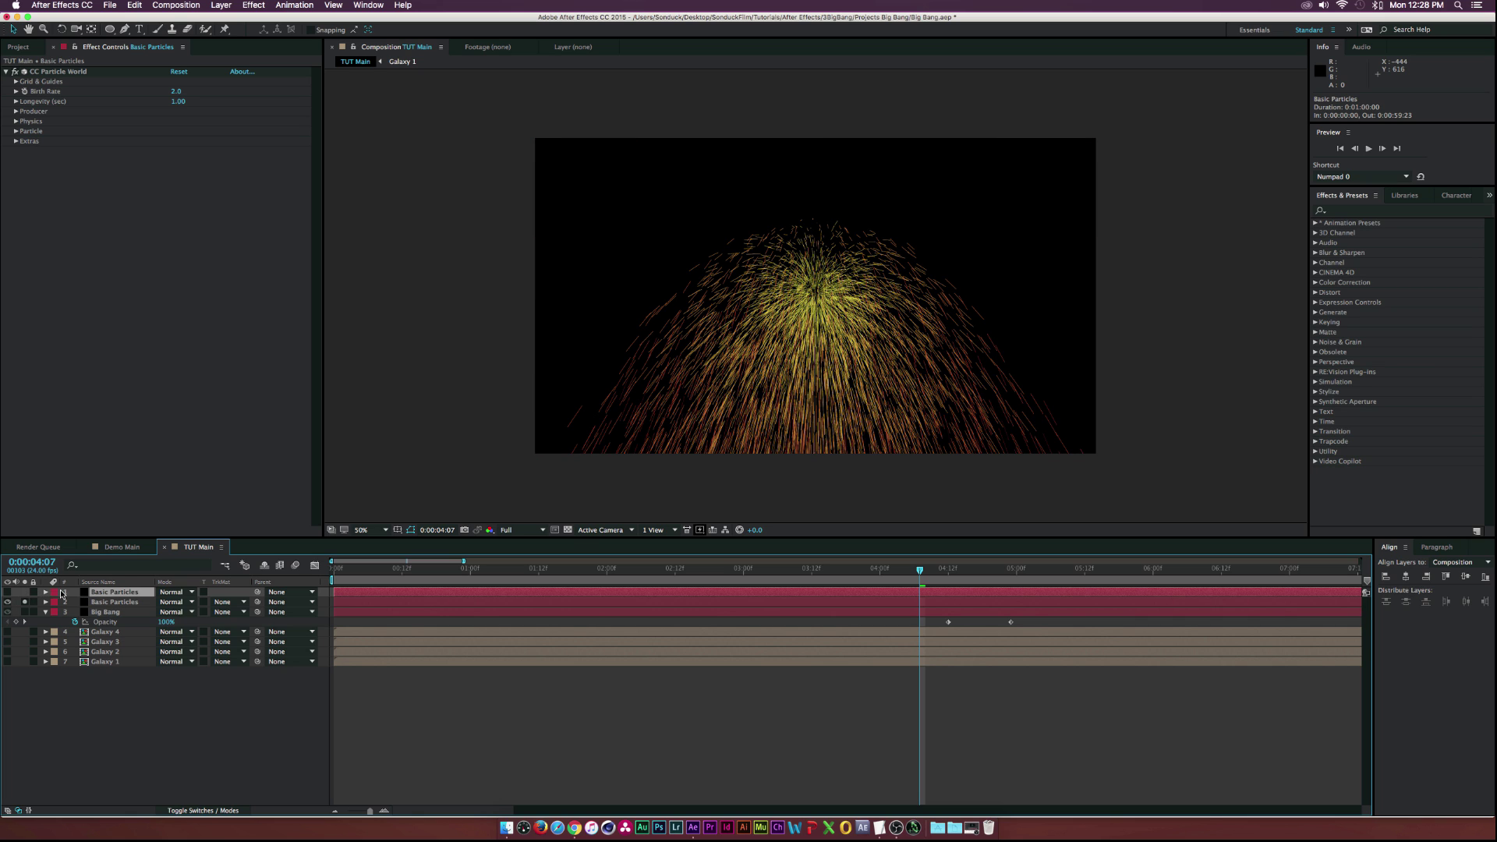
pyautogui.click(99, 603)
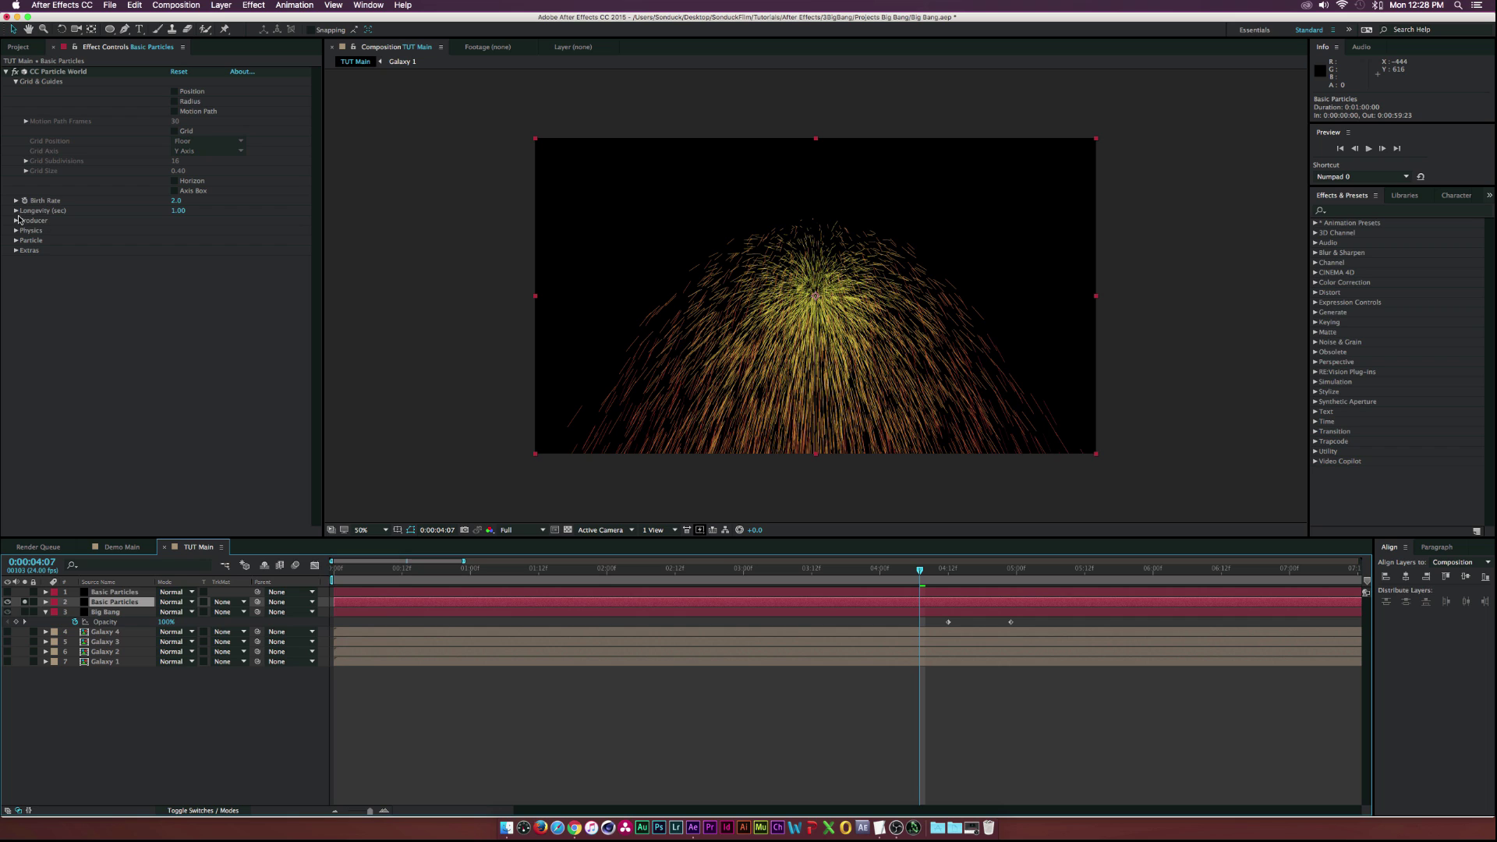
# Set the lower Basic Particles layer's Particle Type to Faded Sphere and its Gravity to 0
pyautogui.click(15, 241)
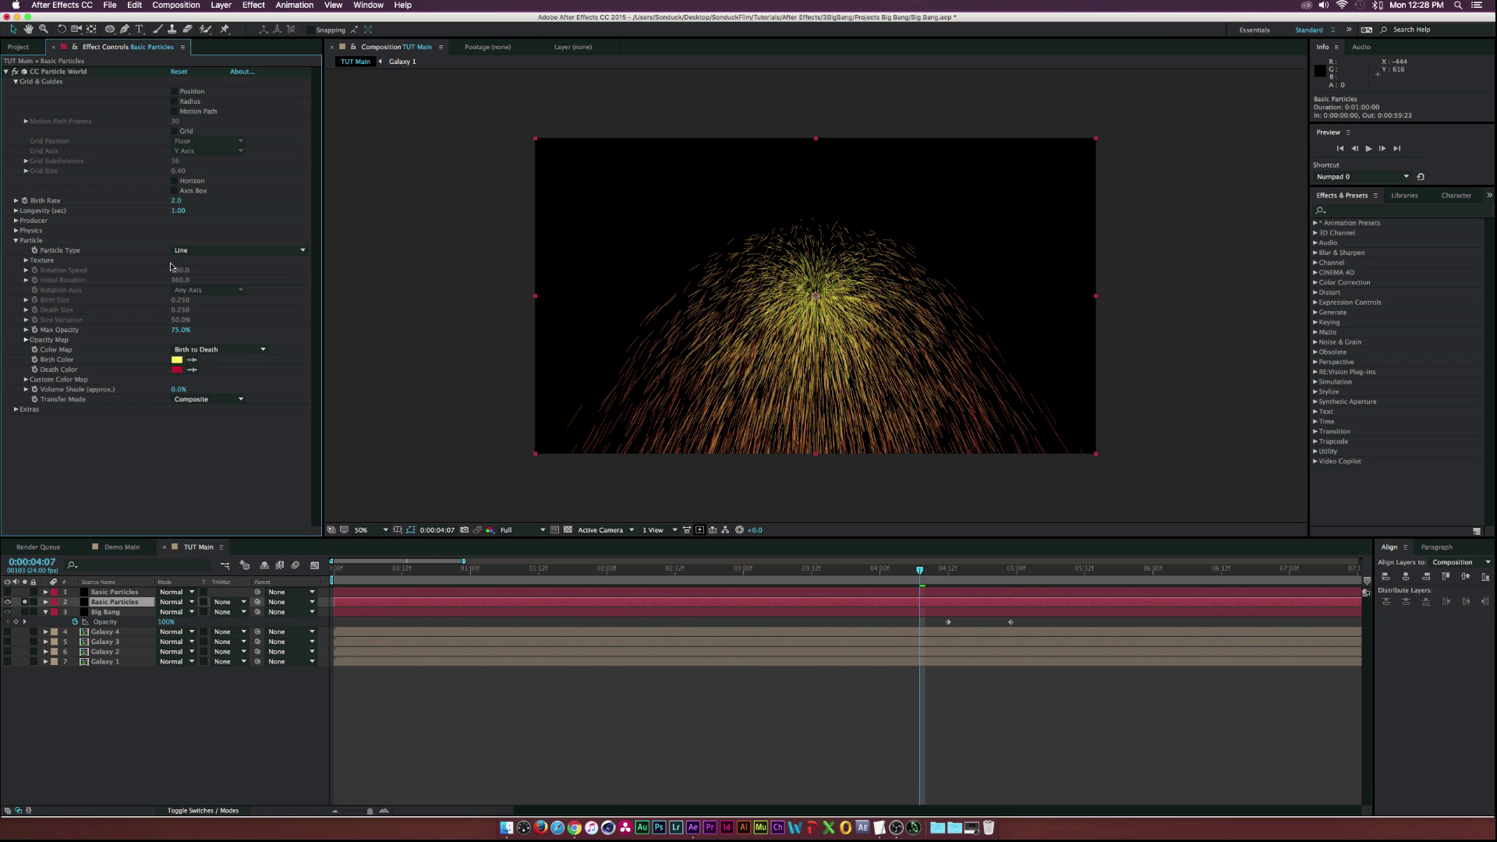
pyautogui.click(210, 250)
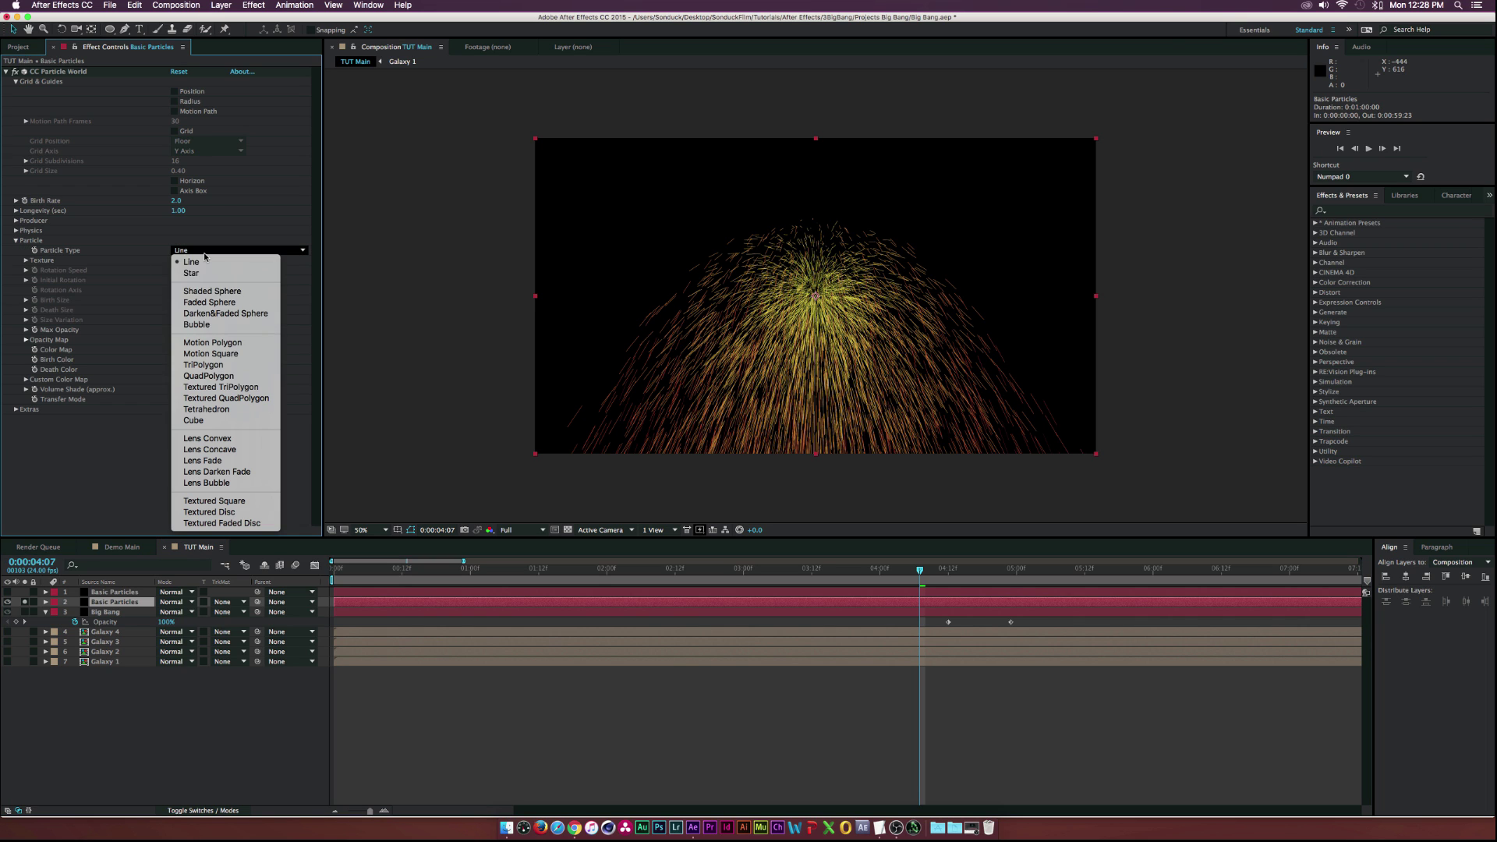
pyautogui.click(224, 301)
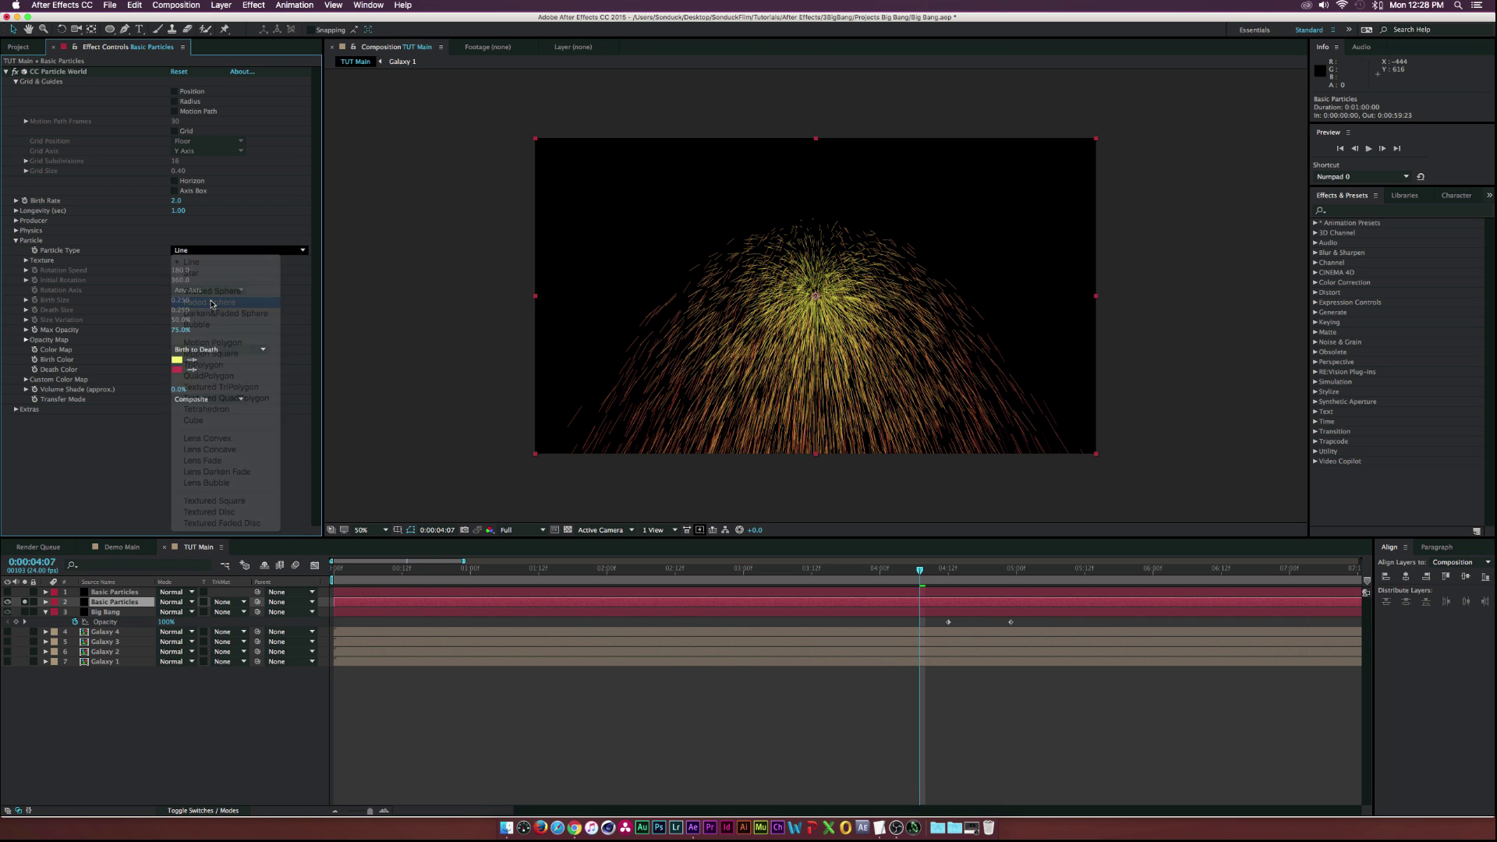
pyautogui.click(16, 231)
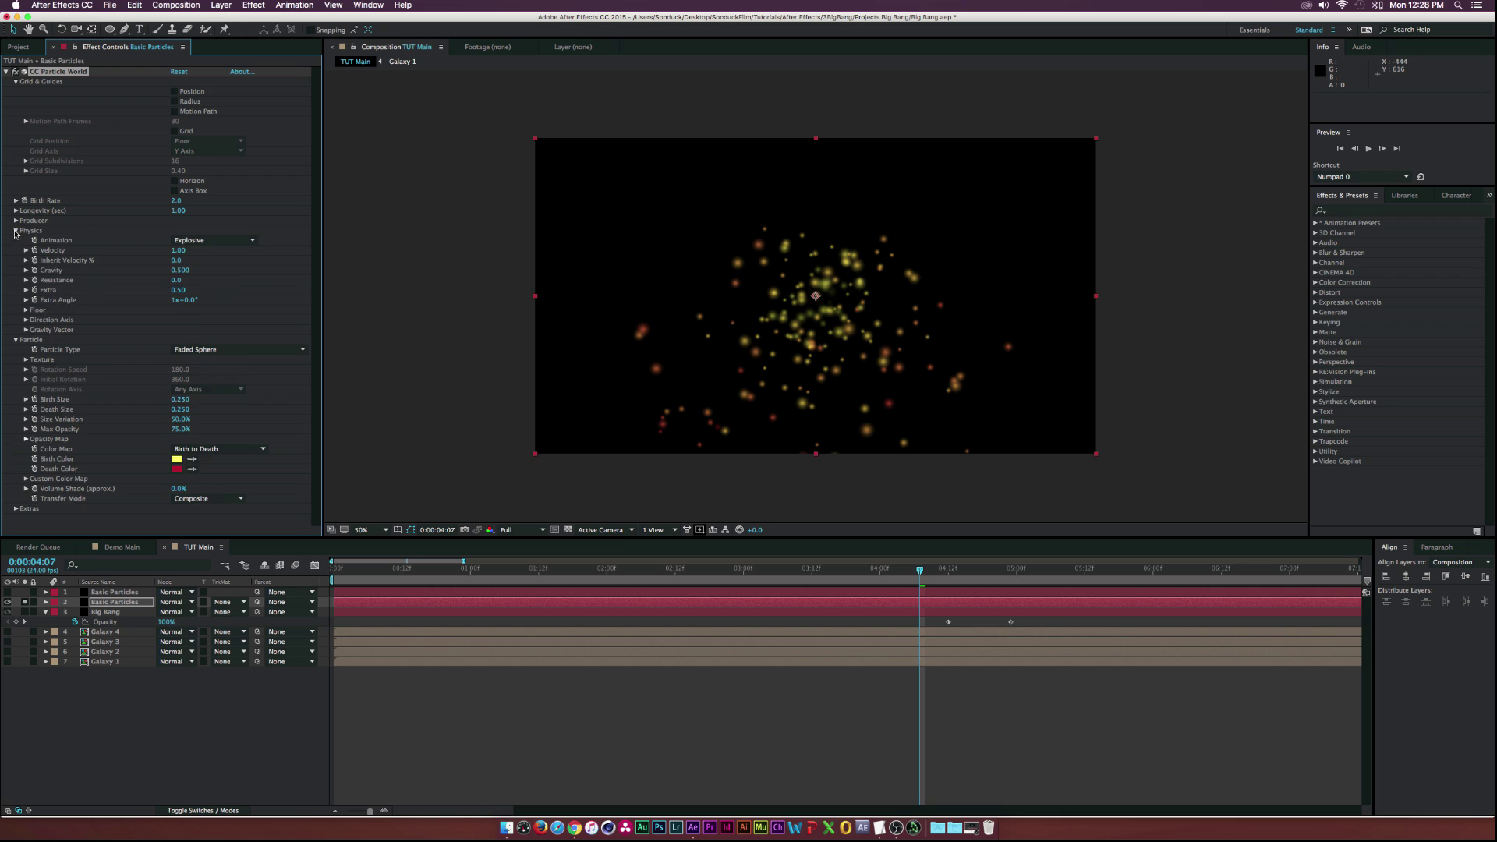
pyautogui.click(179, 271)
pyautogui.press('Return')
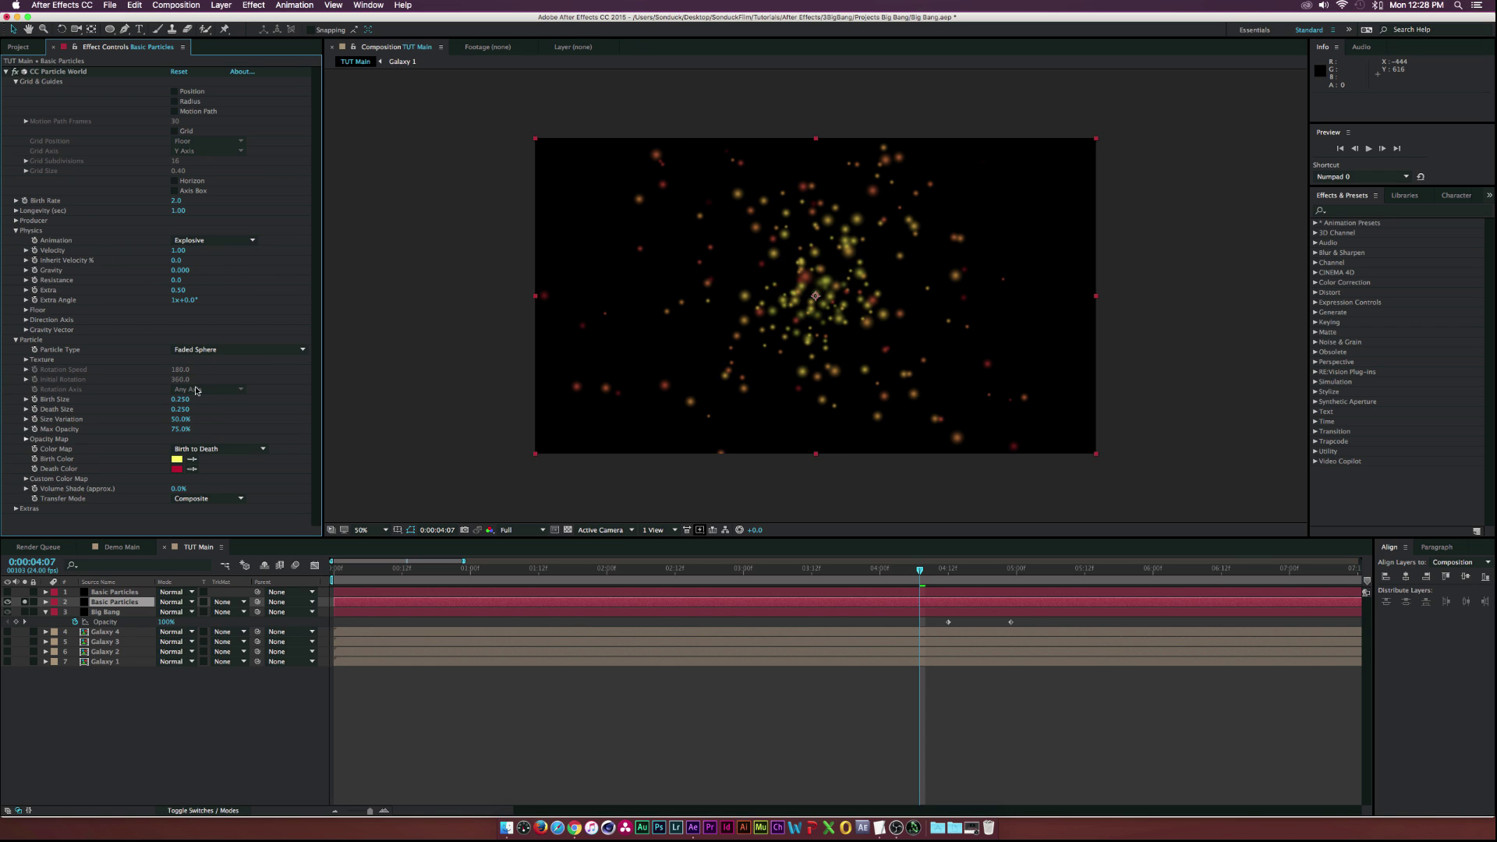
# Set the particles' Birth Color to off-white F2F2F2 and their Death Color to light blue
pyautogui.click(177, 459)
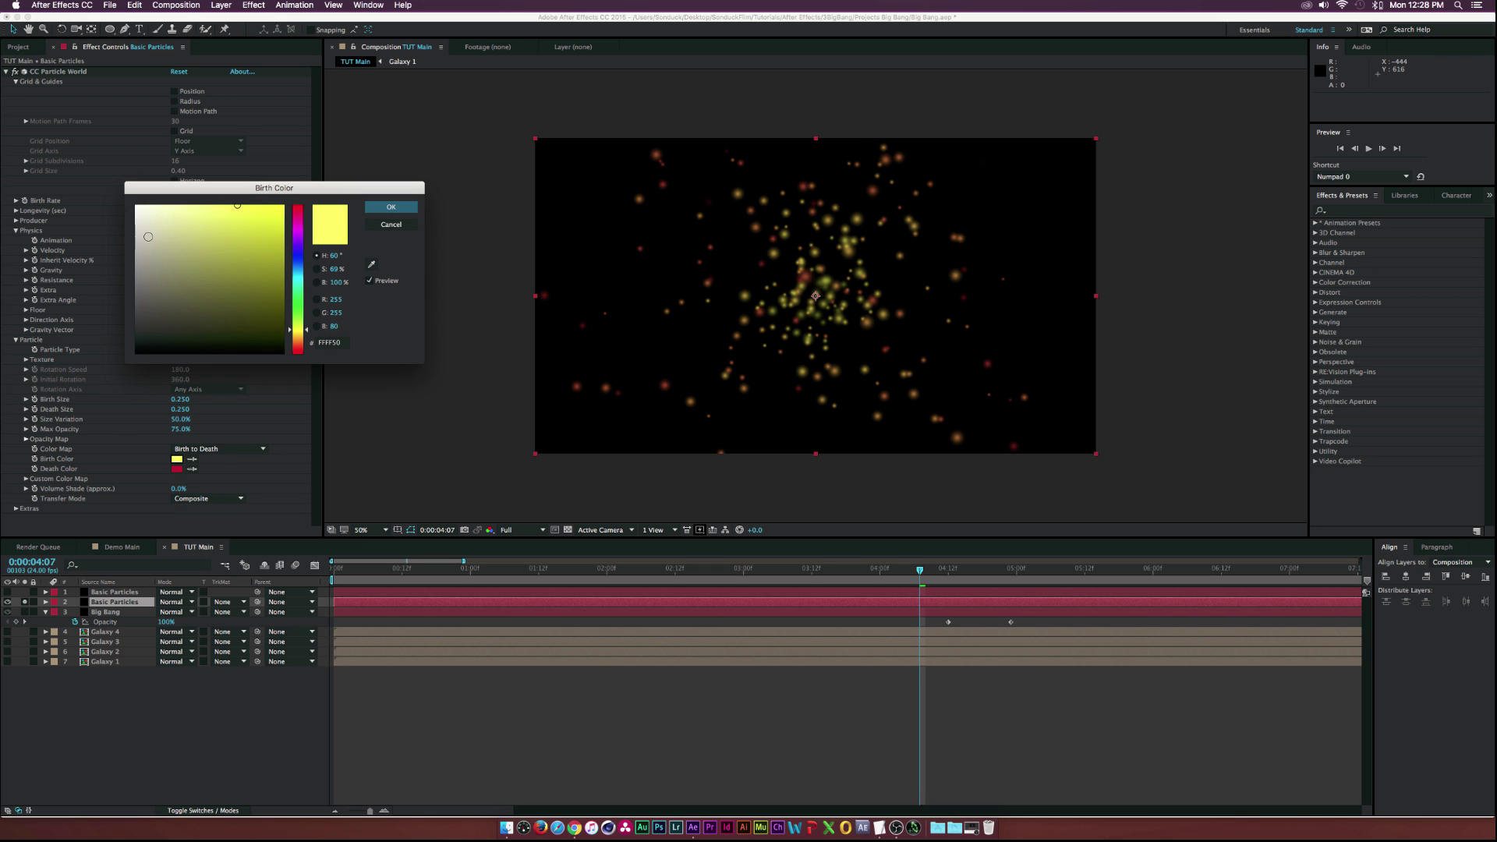
pyautogui.moveTo(148, 238); pyautogui.dragTo(118, 212)
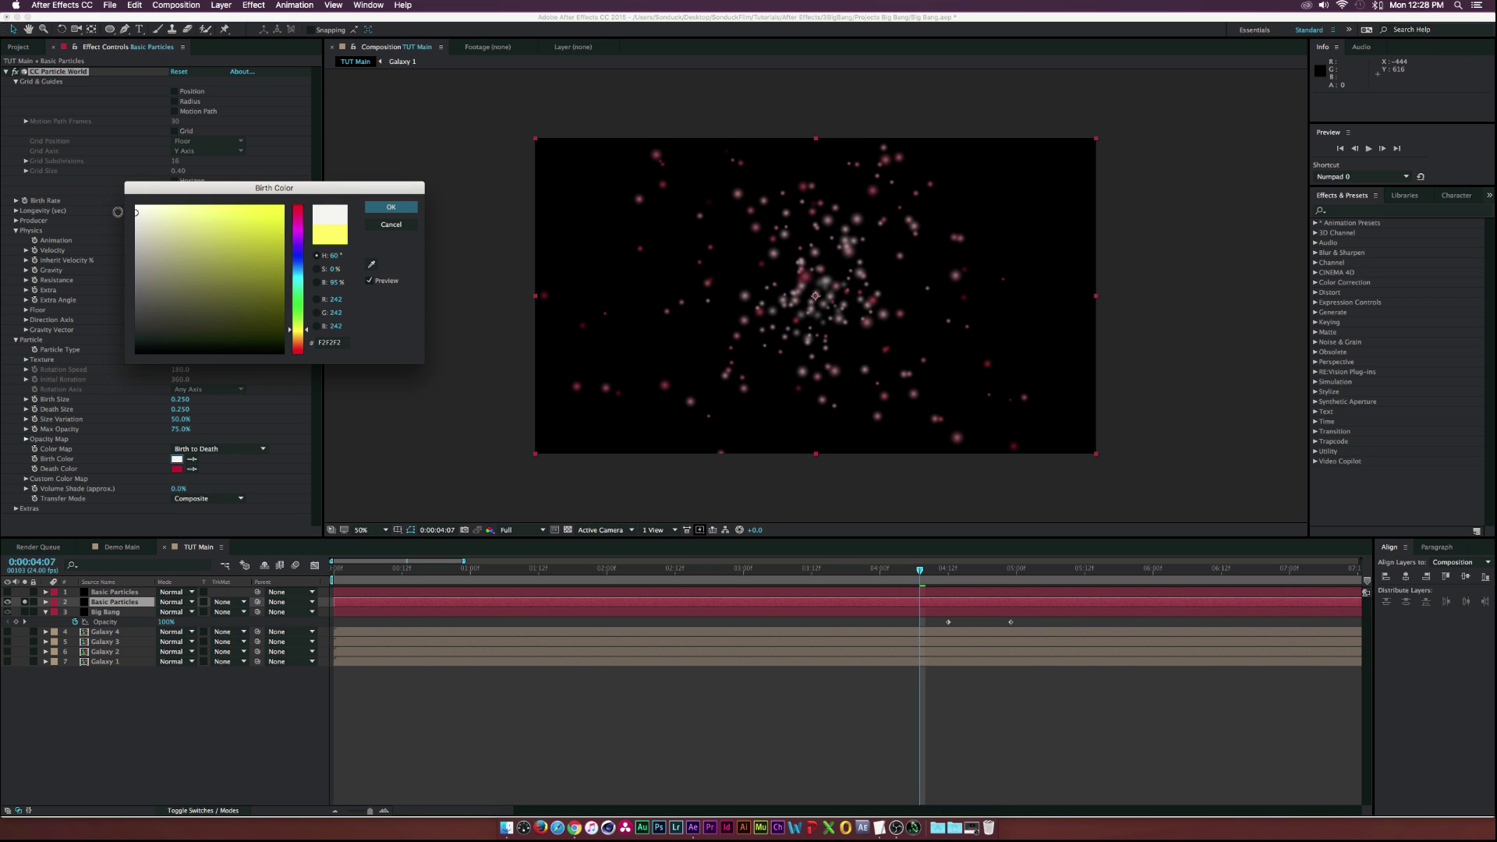
pyautogui.click(390, 206)
pyautogui.click(177, 469)
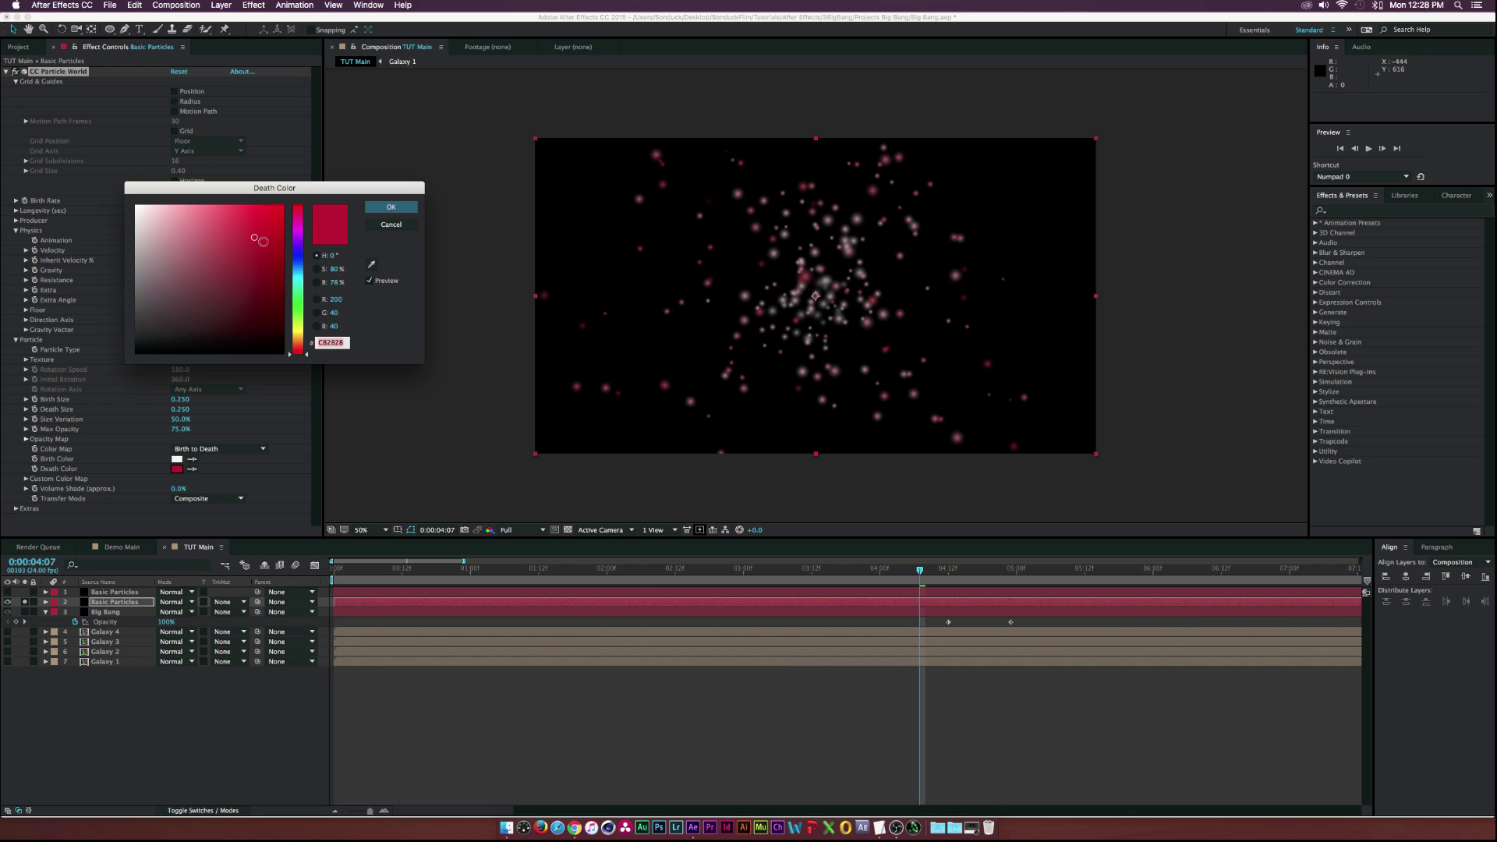
pyautogui.moveTo(298, 348); pyautogui.dragTo(302, 269)
pyautogui.moveTo(214, 223)
pyautogui.mouseDown()
pyautogui.moveTo(162, 205)
pyautogui.moveTo(201, 217)
pyautogui.moveTo(196, 203)
pyautogui.mouseUp()
pyautogui.click(390, 207)
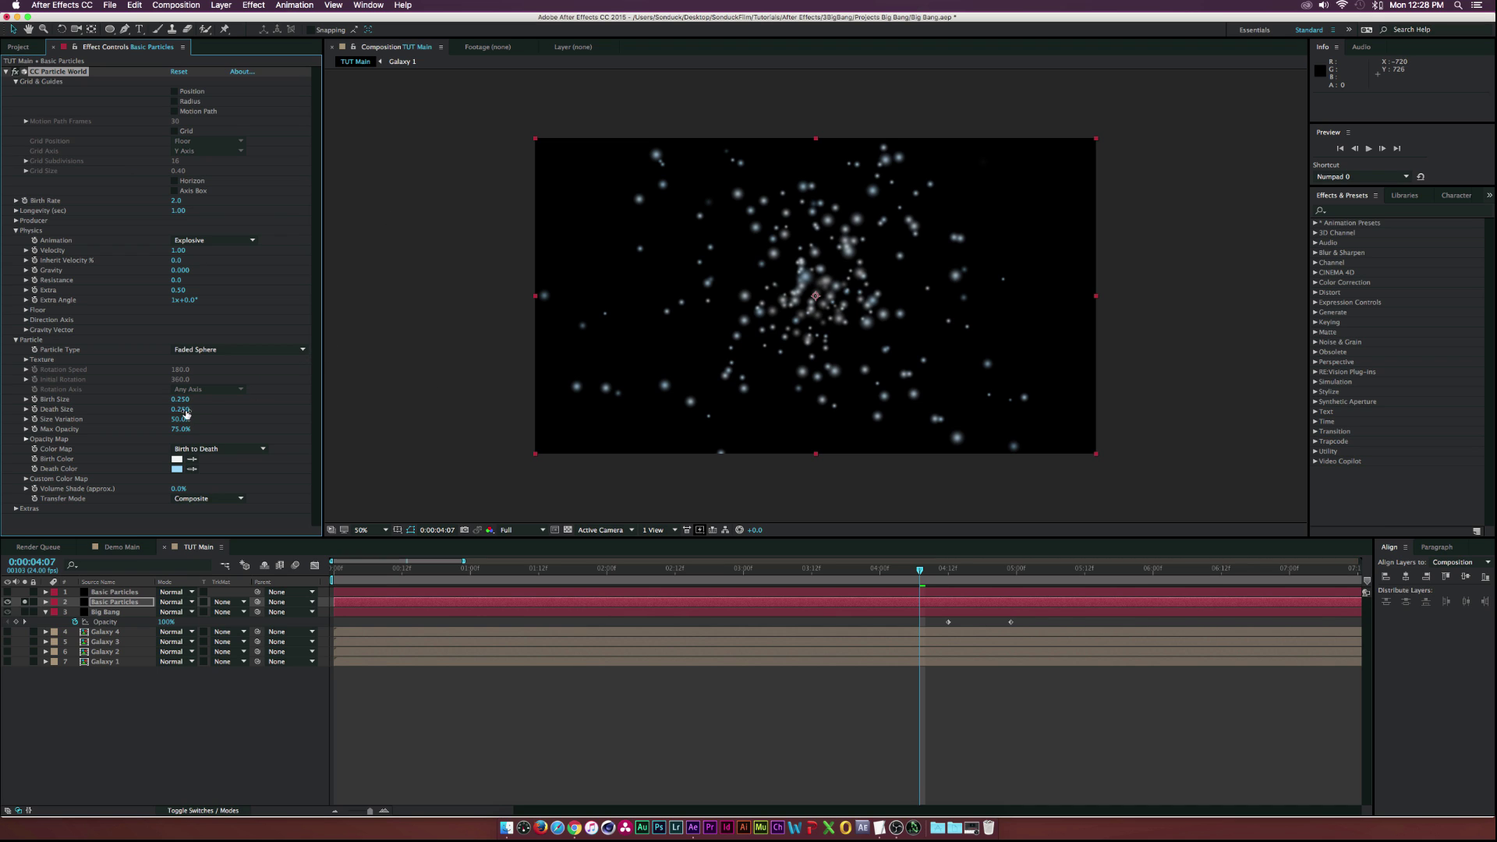
# Set Birth Size to 0.110, Death Size to 0.100 and Birth Rate to 6.4, and preview the particles
pyautogui.moveTo(174, 399); pyautogui.dragTo(168, 409)
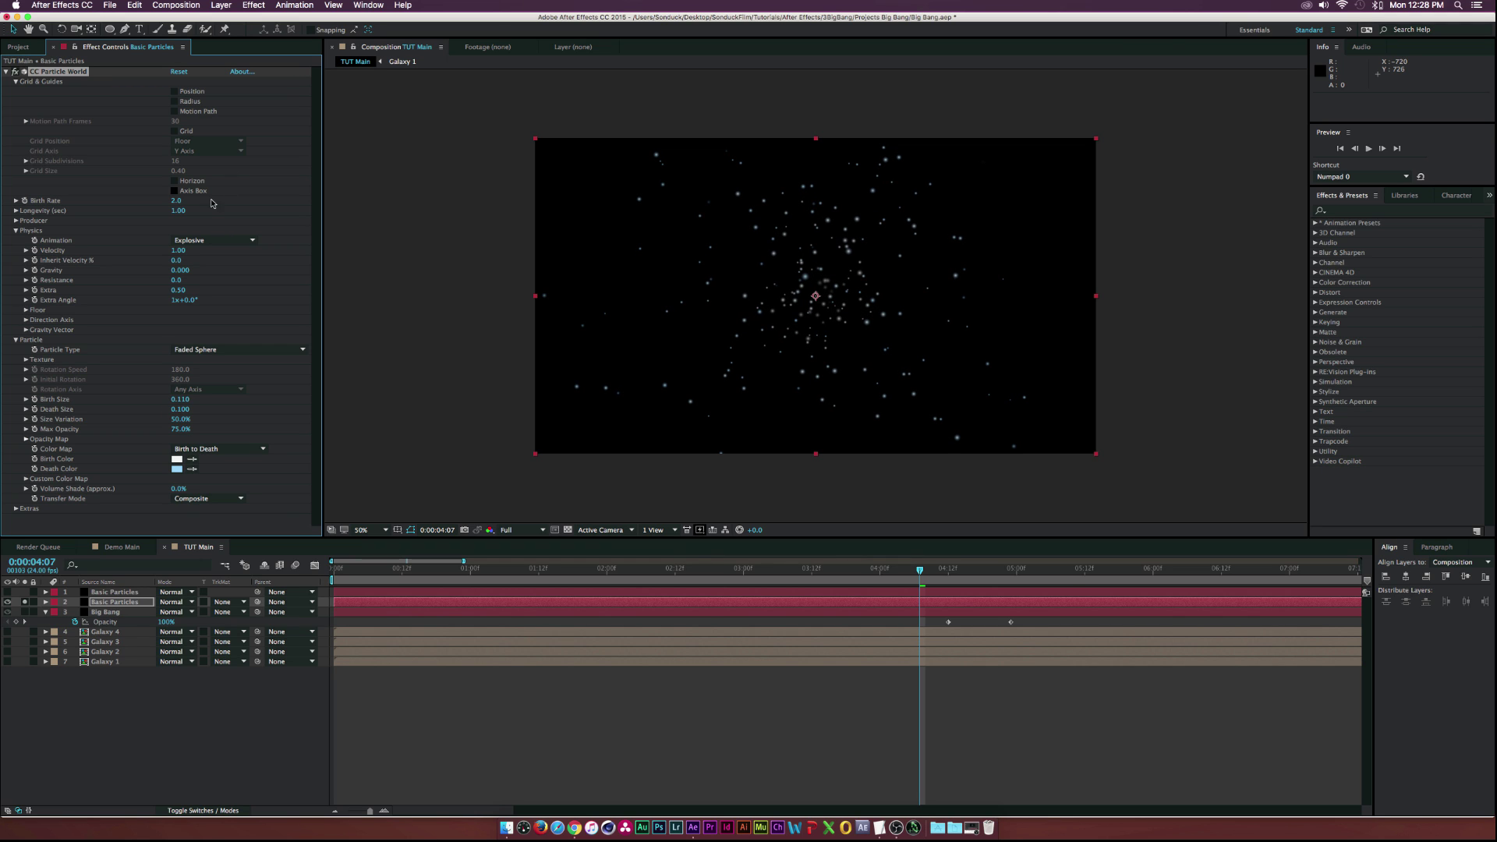
pyautogui.moveTo(174, 203); pyautogui.dragTo(196, 200)
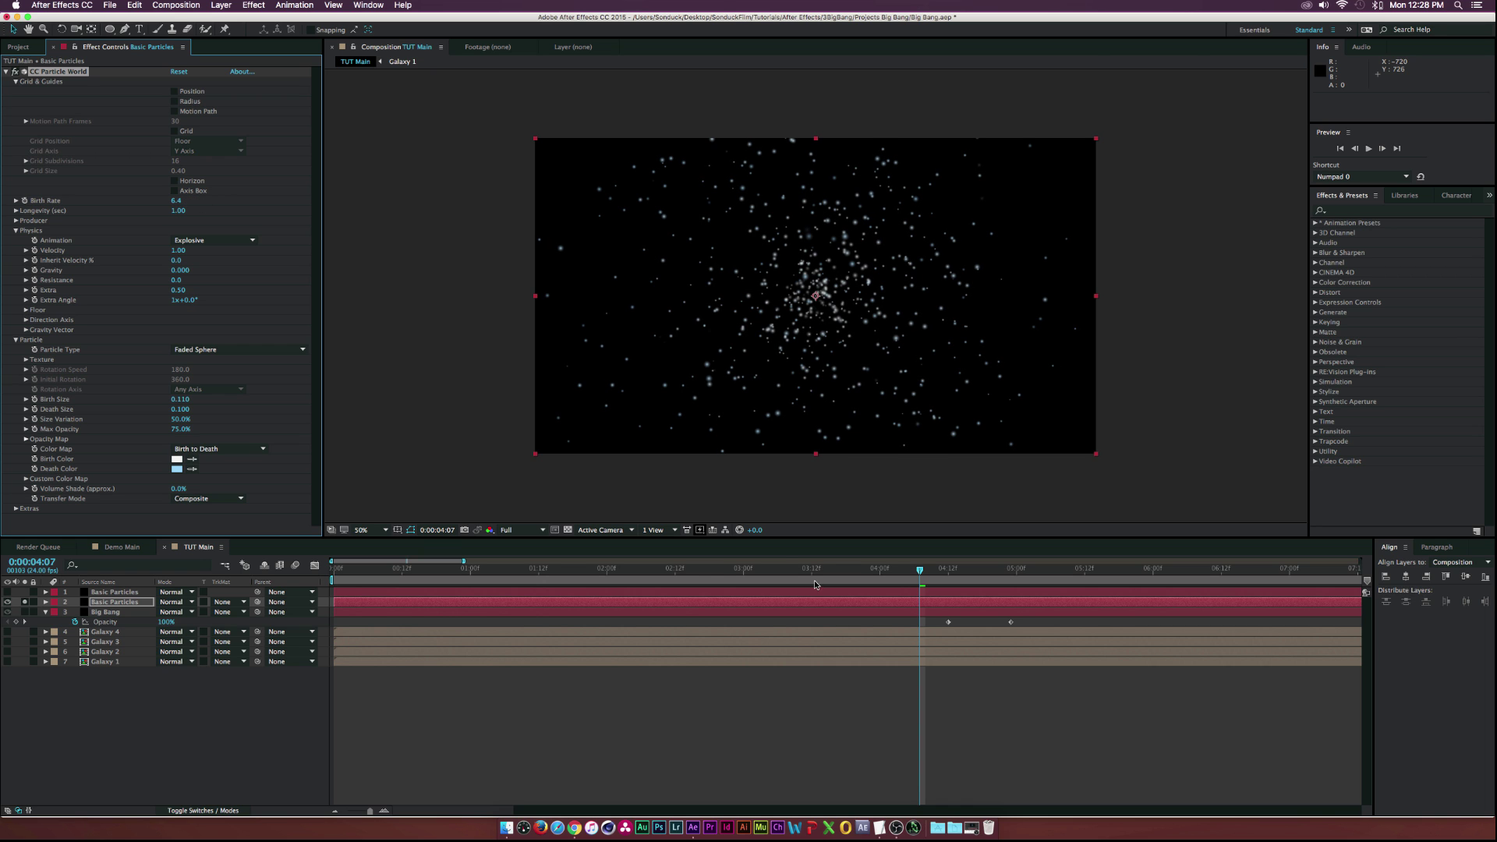
pyautogui.moveTo(675, 573); pyautogui.dragTo(841, 573)
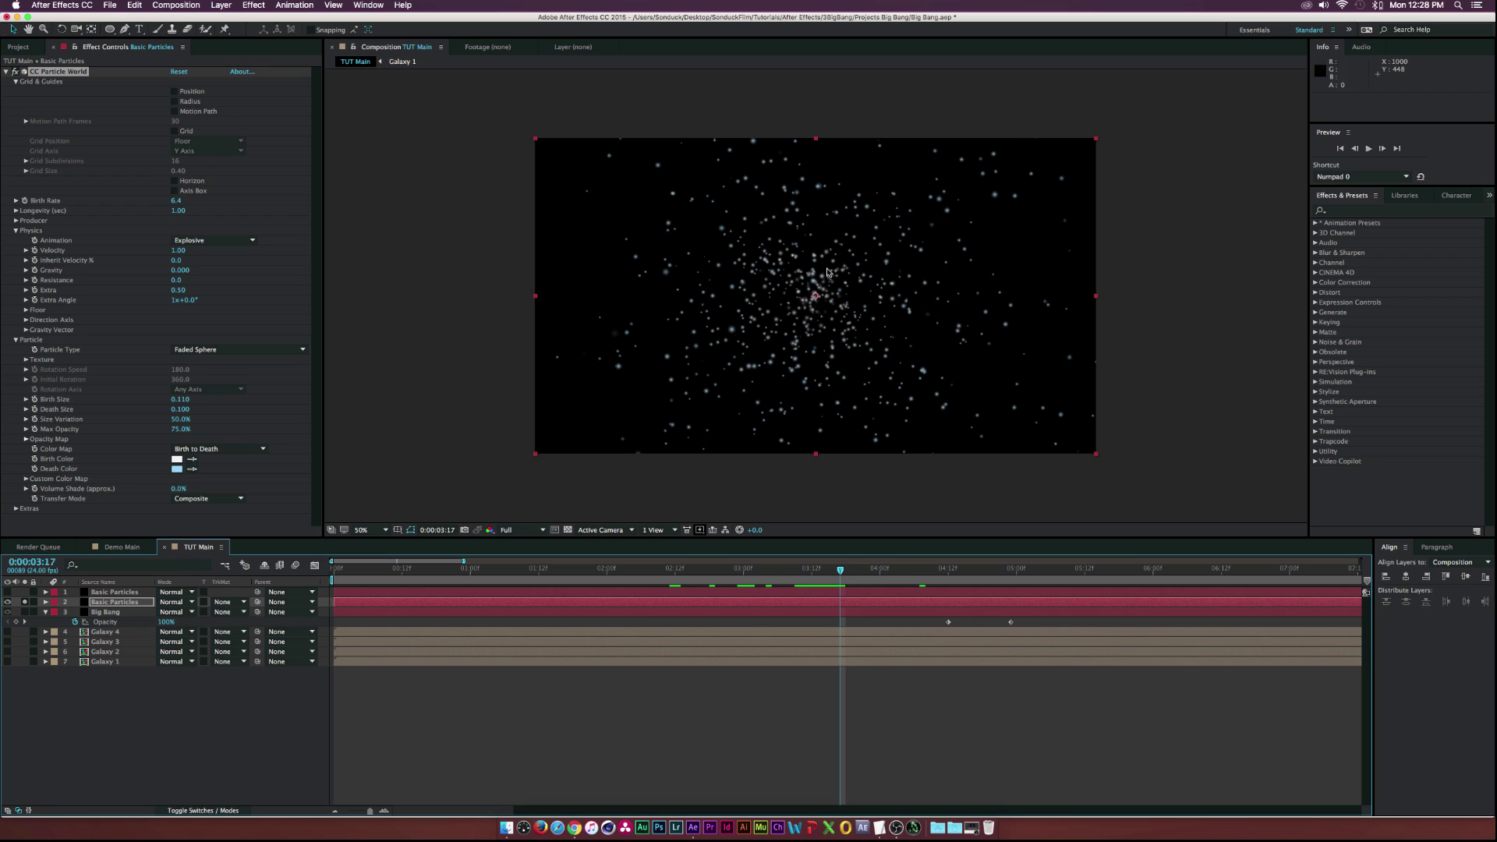
# Raise the Producer's Radius Z to 1.845 and scrub through the particle motion
pyautogui.click(17, 221)
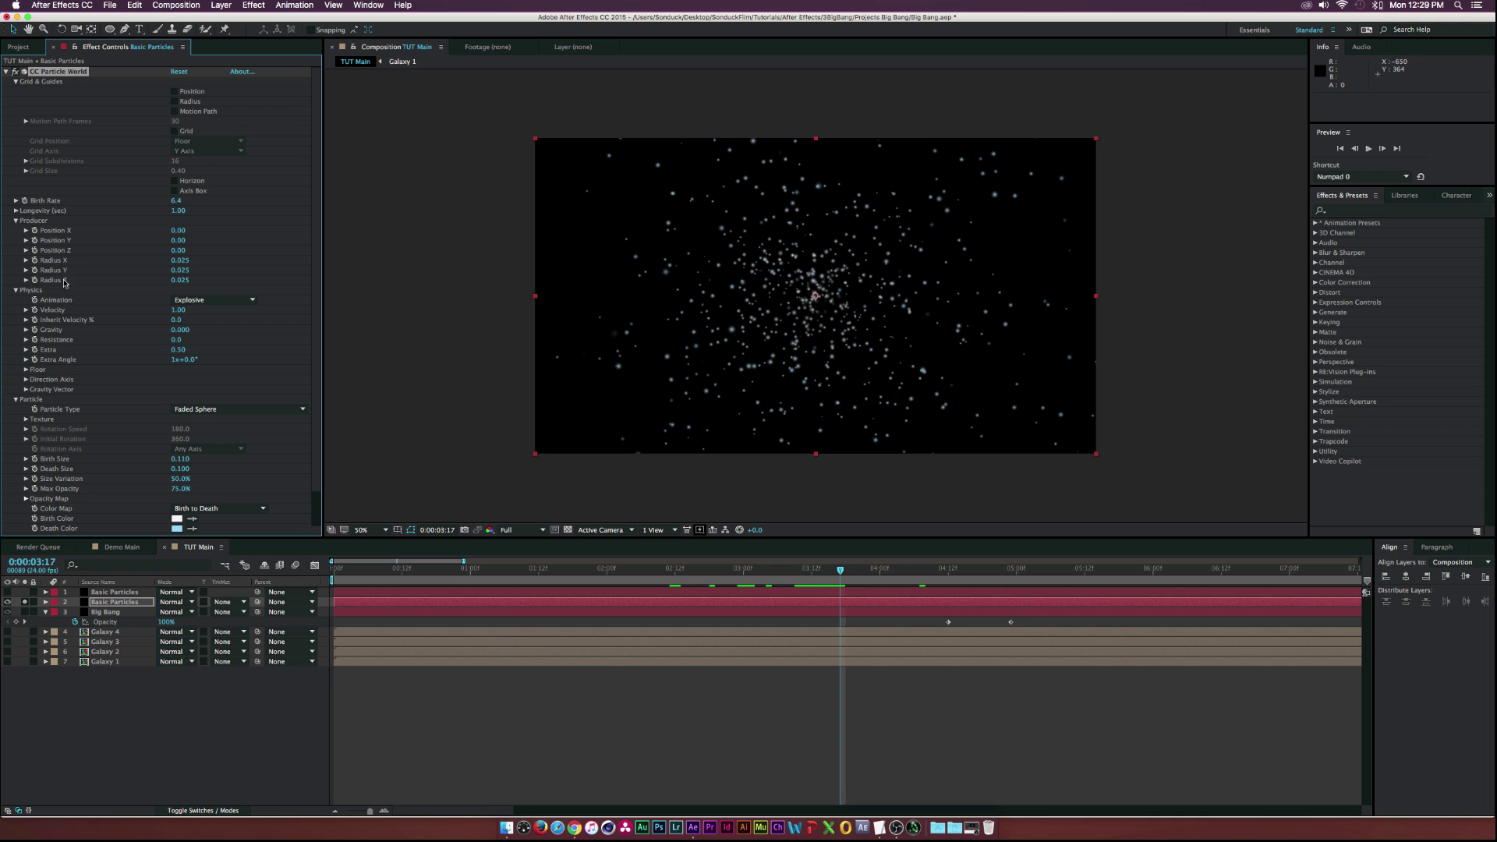
pyautogui.moveTo(186, 284); pyautogui.dragTo(290, 283)
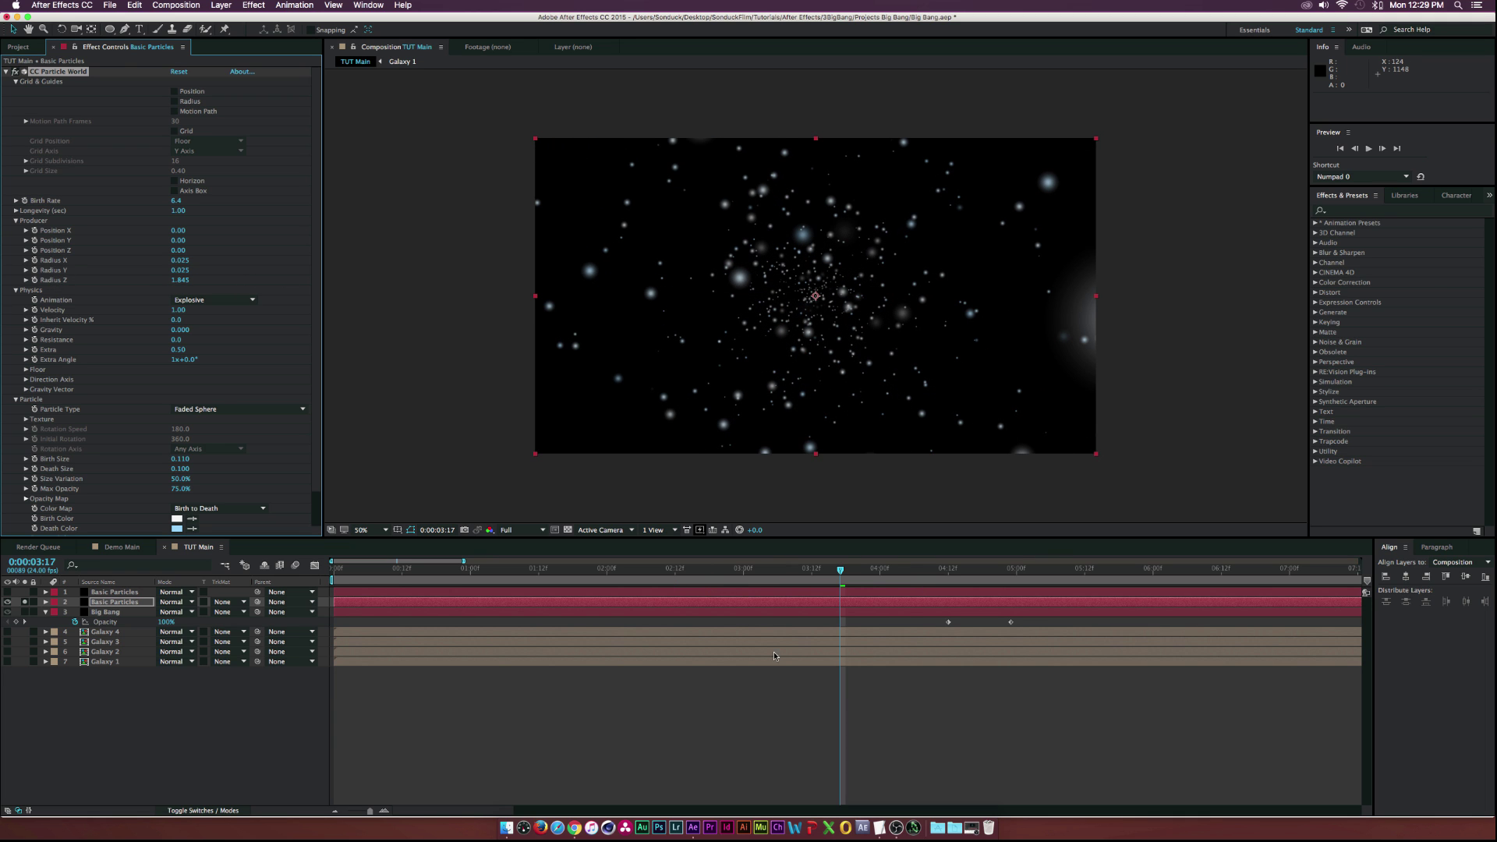
pyautogui.moveTo(485, 570); pyautogui.dragTo(715, 578)
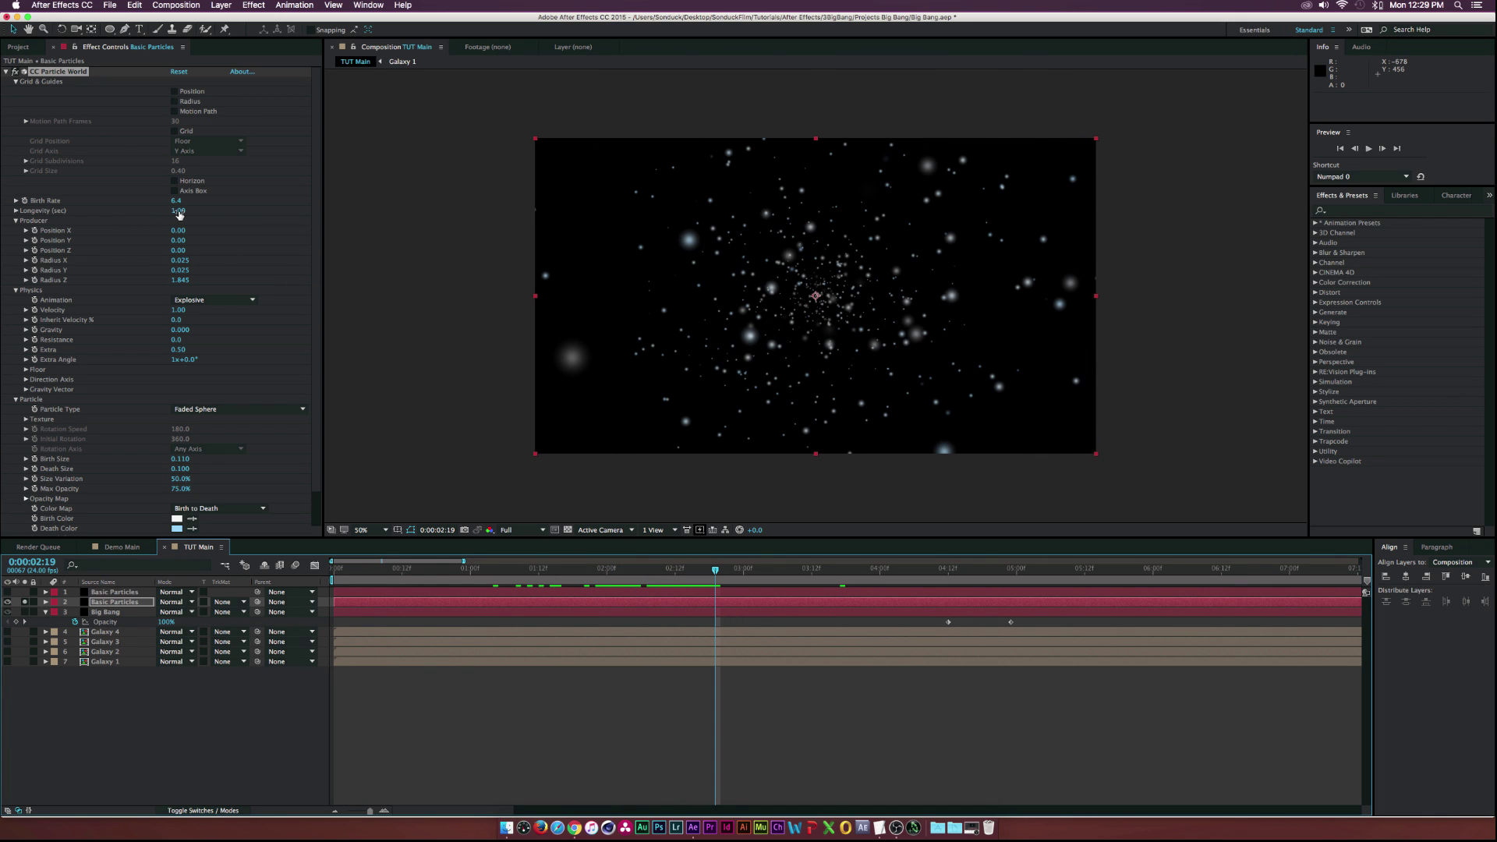
# Increase the particles' Longevity to 13.84 seconds and preview the simulation
pyautogui.moveTo(180, 215); pyautogui.dragTo(353, 215)
pyautogui.moveTo(459, 211); pyautogui.dragTo(403, 217)
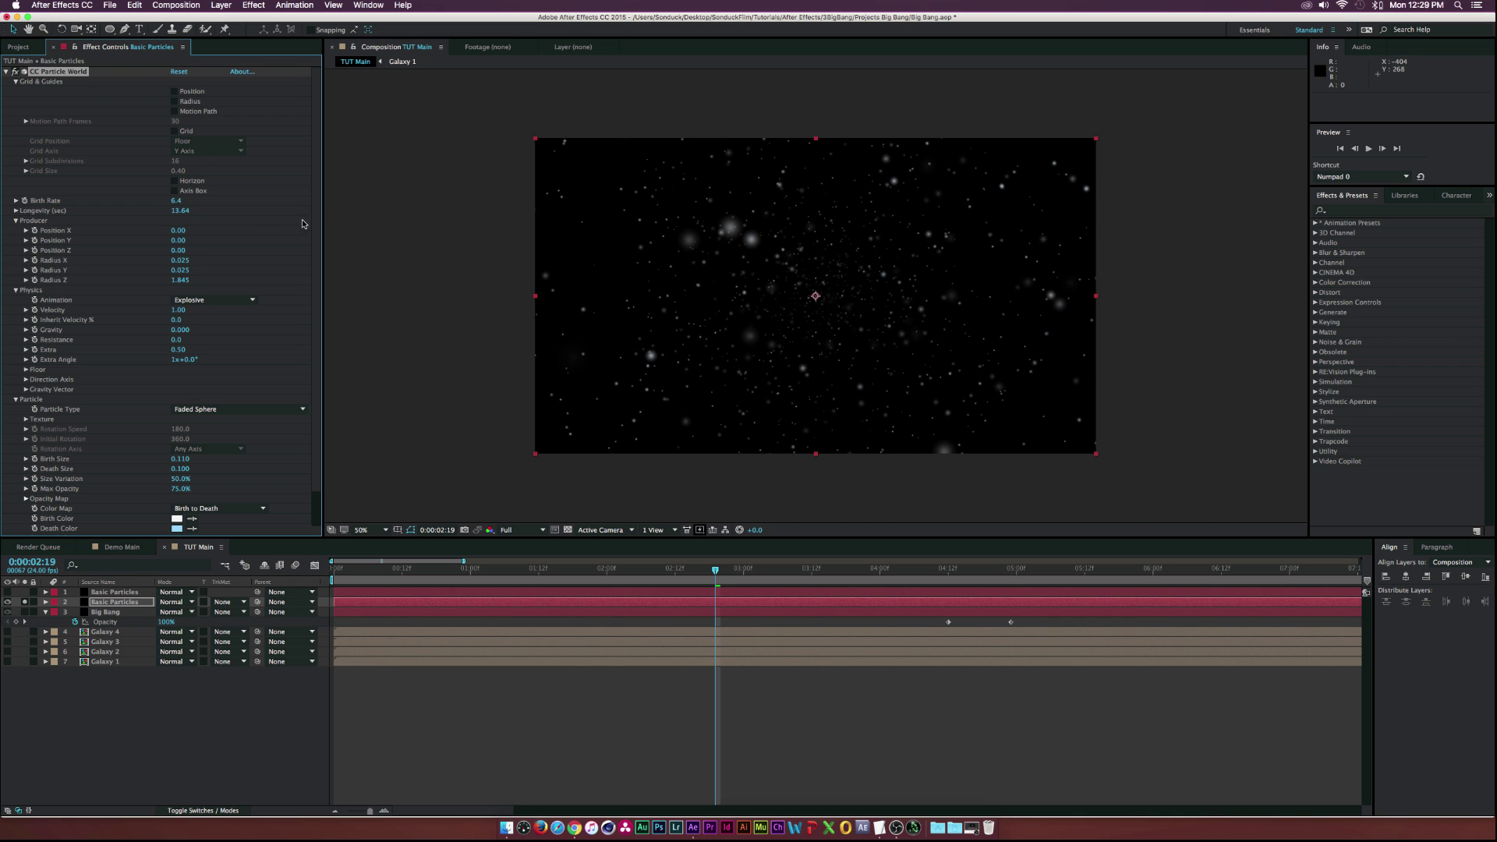
pyautogui.moveTo(179, 212); pyautogui.dragTo(229, 208)
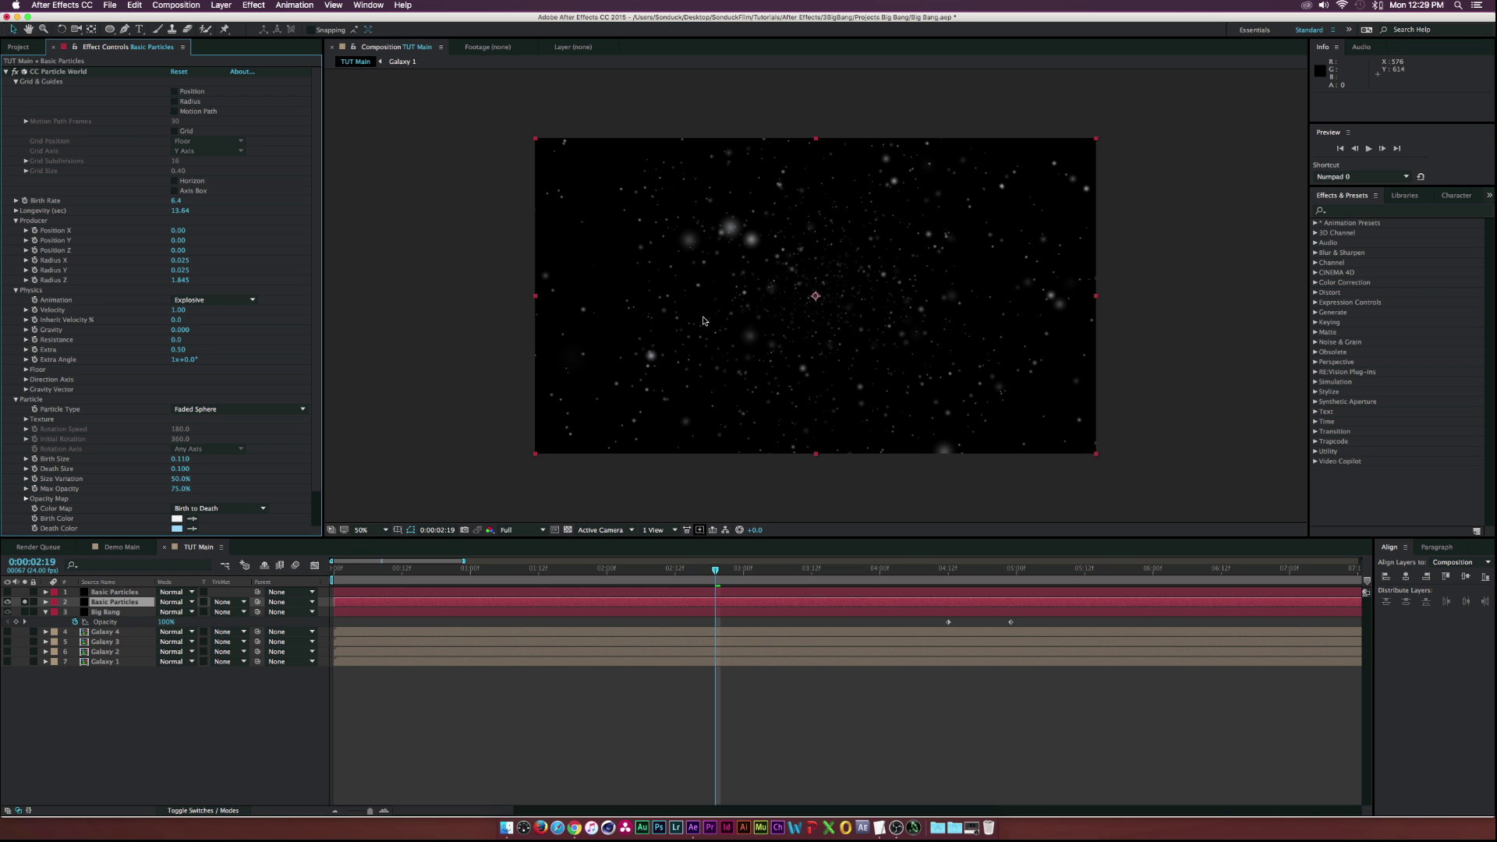
pyautogui.moveTo(495, 577); pyautogui.dragTo(801, 600)
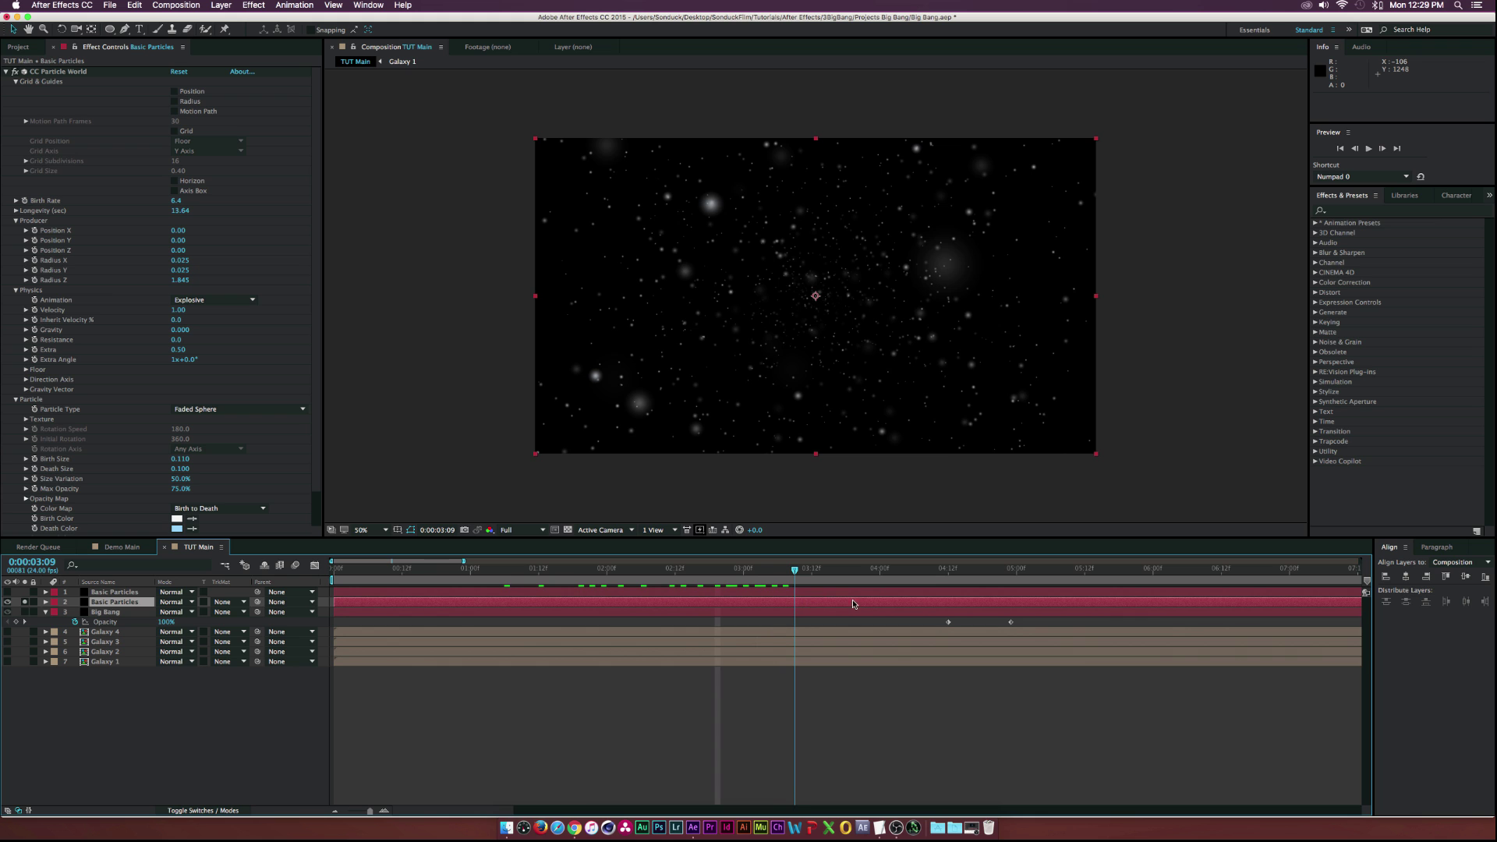
pyautogui.press('space')
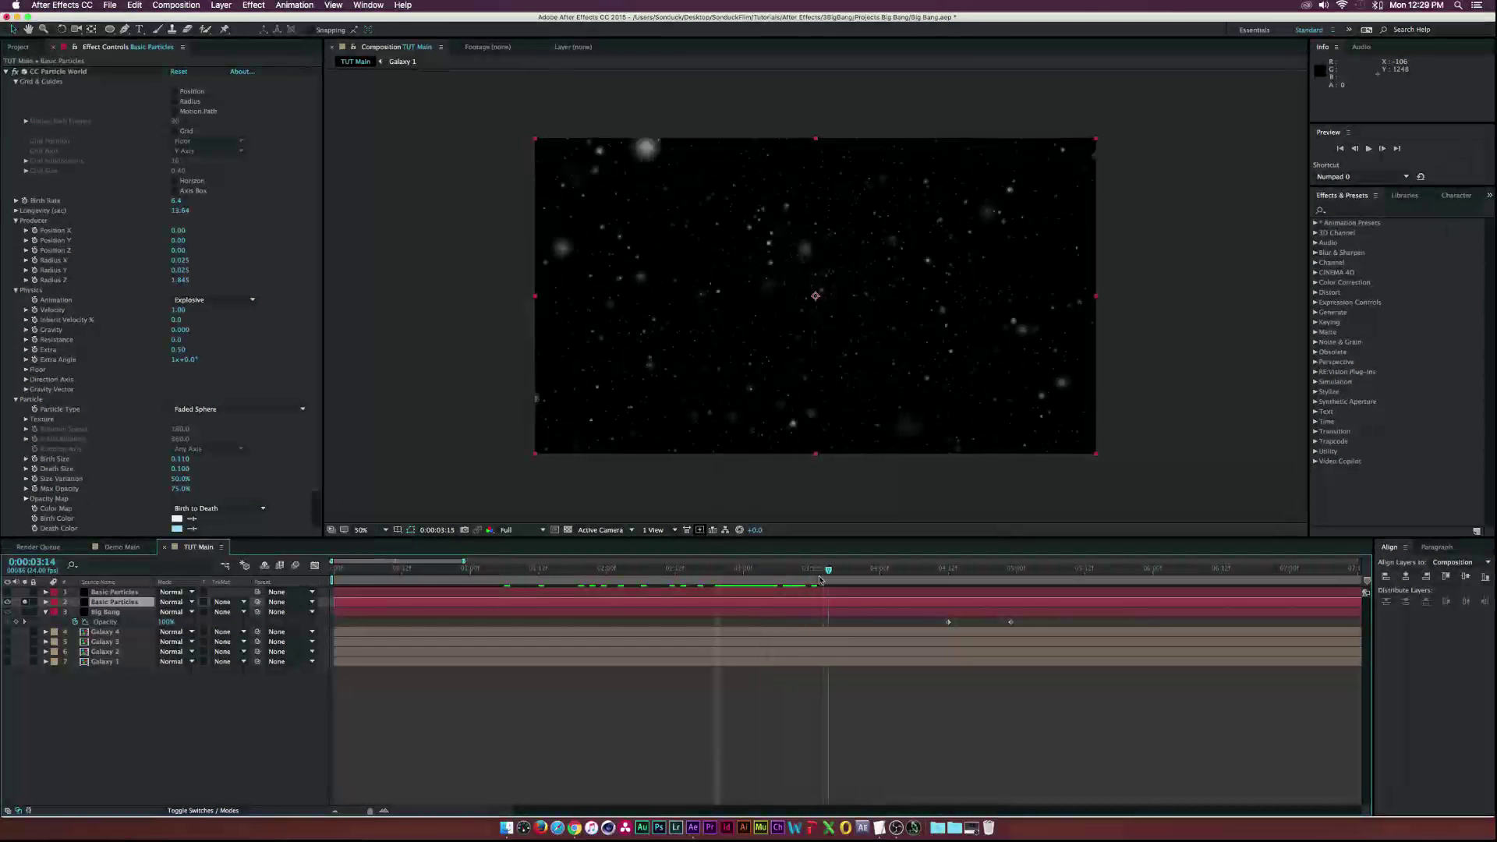
# Unsolo the lower Basic Particles layer and shift it in time to start at 0:00:03:15
pyautogui.click(26, 604)
pyautogui.moveTo(811, 572); pyautogui.dragTo(880, 569)
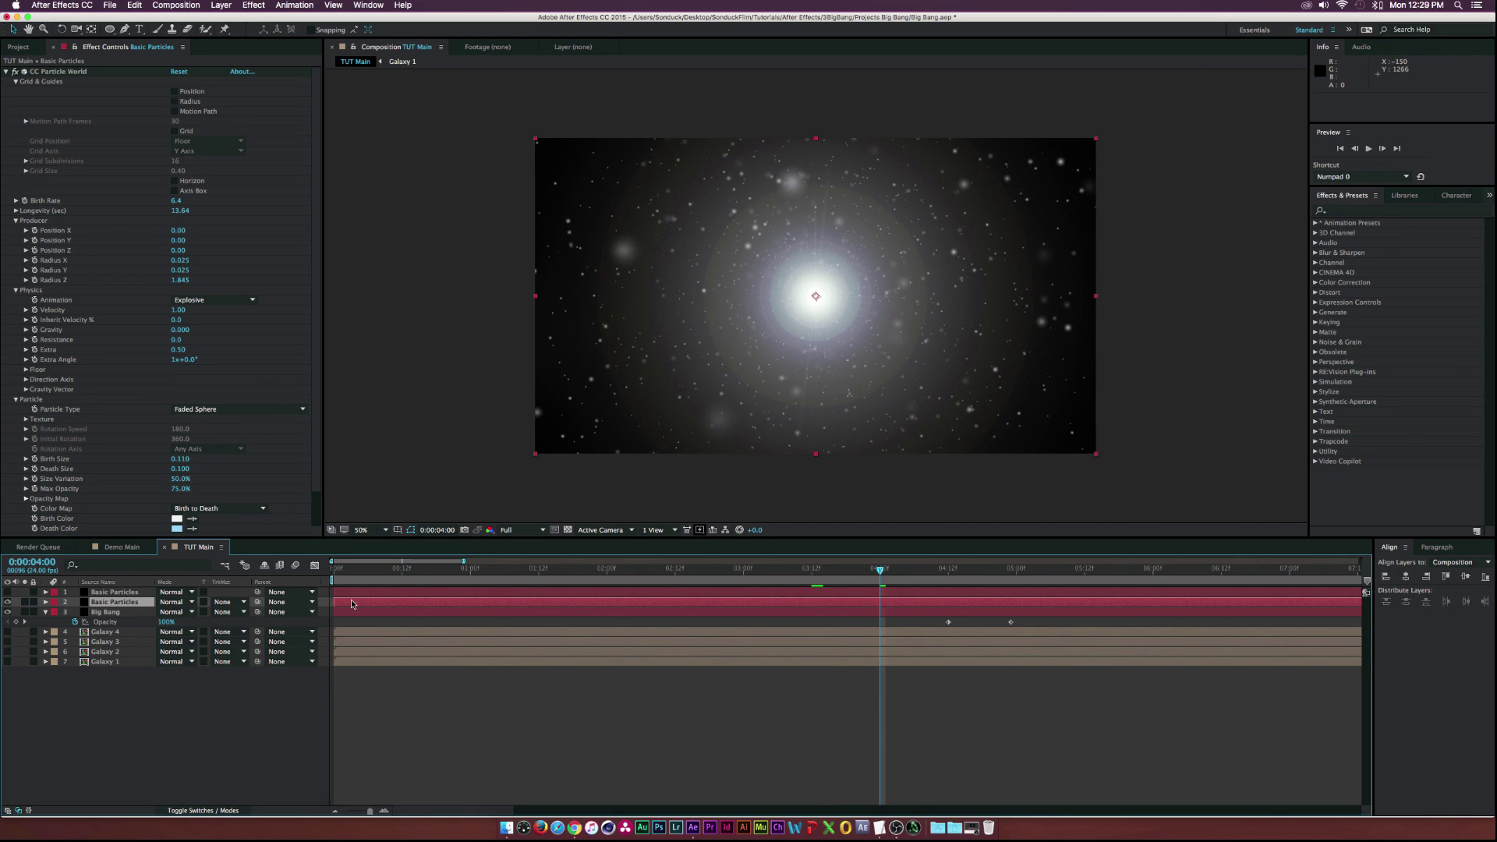
pyautogui.moveTo(363, 603); pyautogui.dragTo(955, 574)
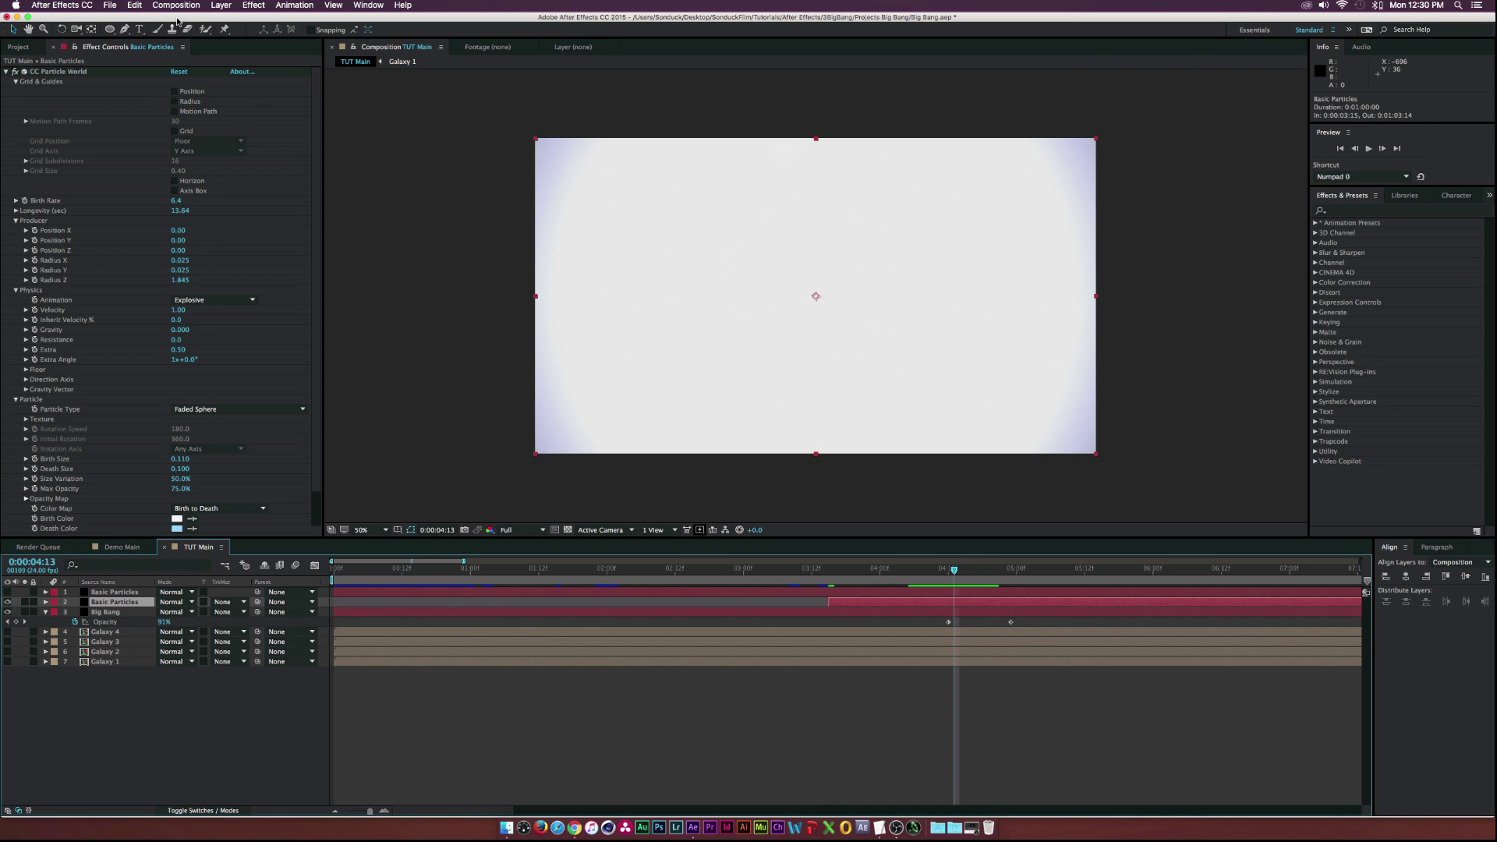
# Cut the lower Basic Particles layer off at 0:00:04:13 and scrub through the flash and fade
pyautogui.click(221, 5)
pyautogui.moveTo(134, 5)
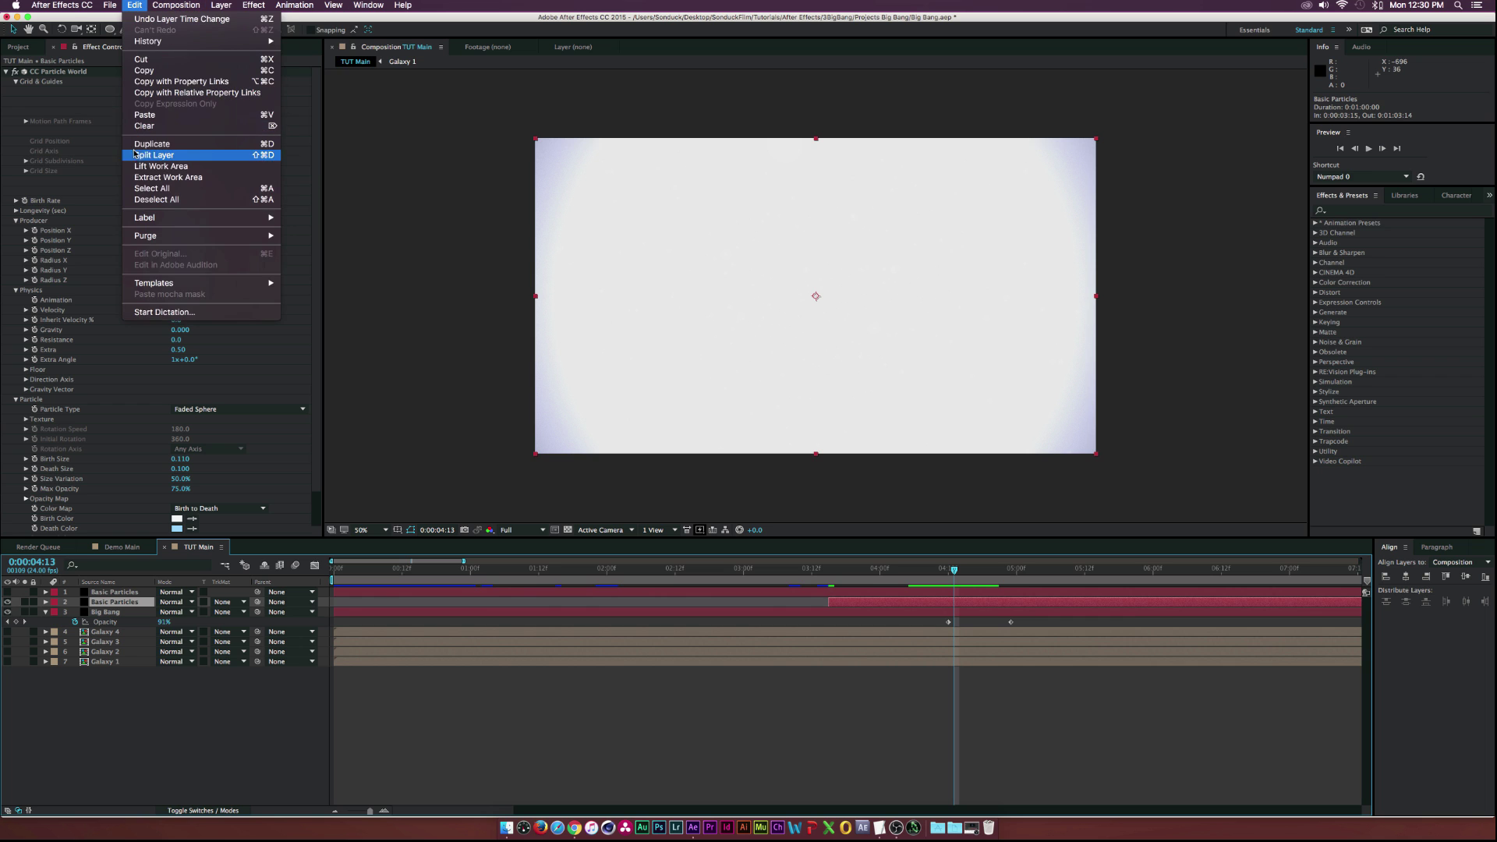
pyautogui.click(209, 187)
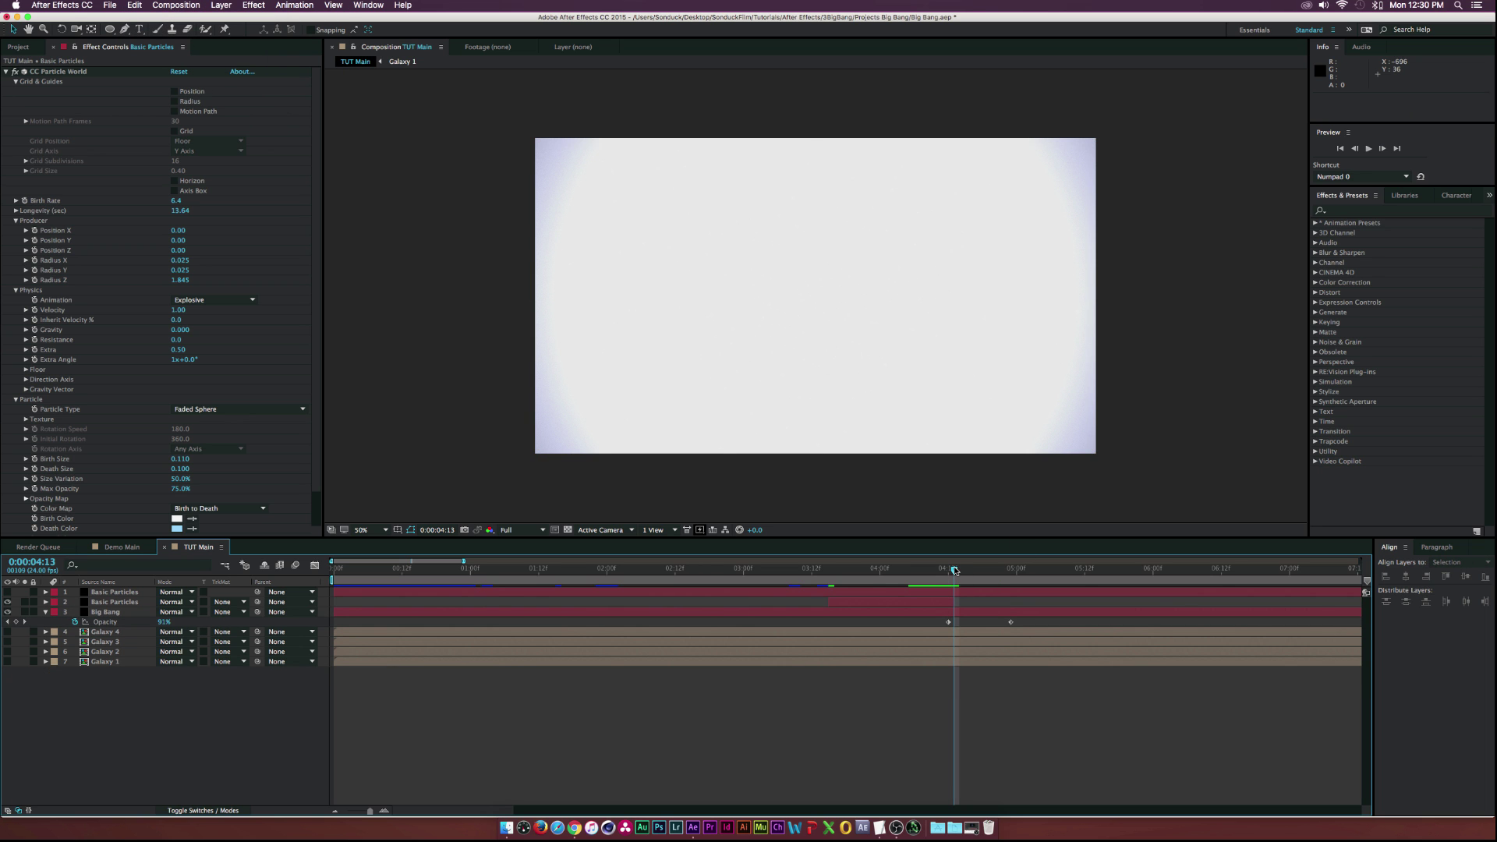
pyautogui.click(924, 575)
pyautogui.moveTo(916, 577)
pyautogui.mouseDown()
pyautogui.moveTo(869, 577)
pyautogui.moveTo(943, 578)
pyautogui.mouseUp()
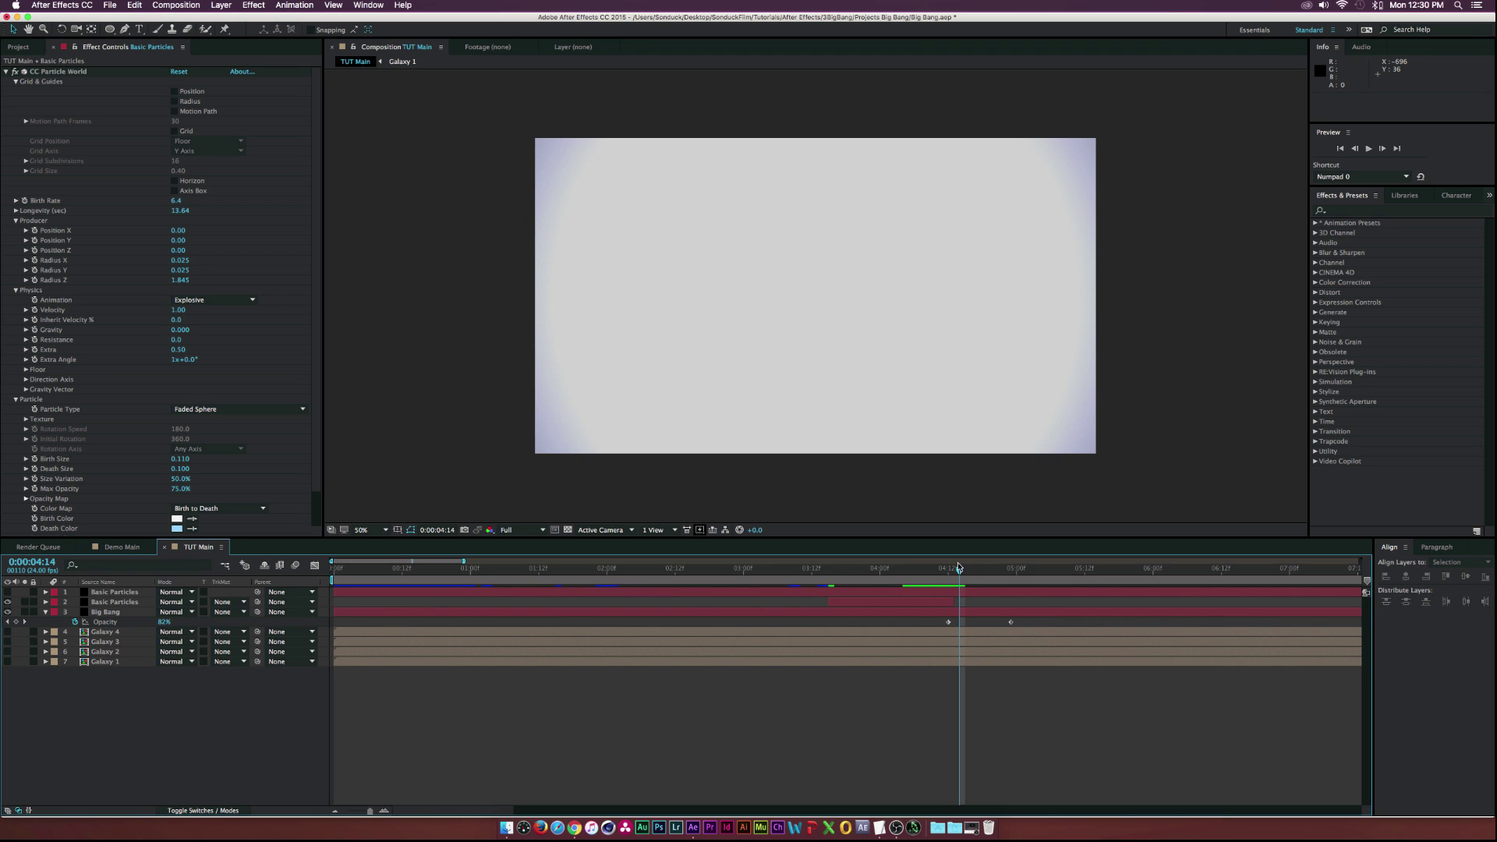
pyautogui.moveTo(974, 574); pyautogui.dragTo(1051, 574)
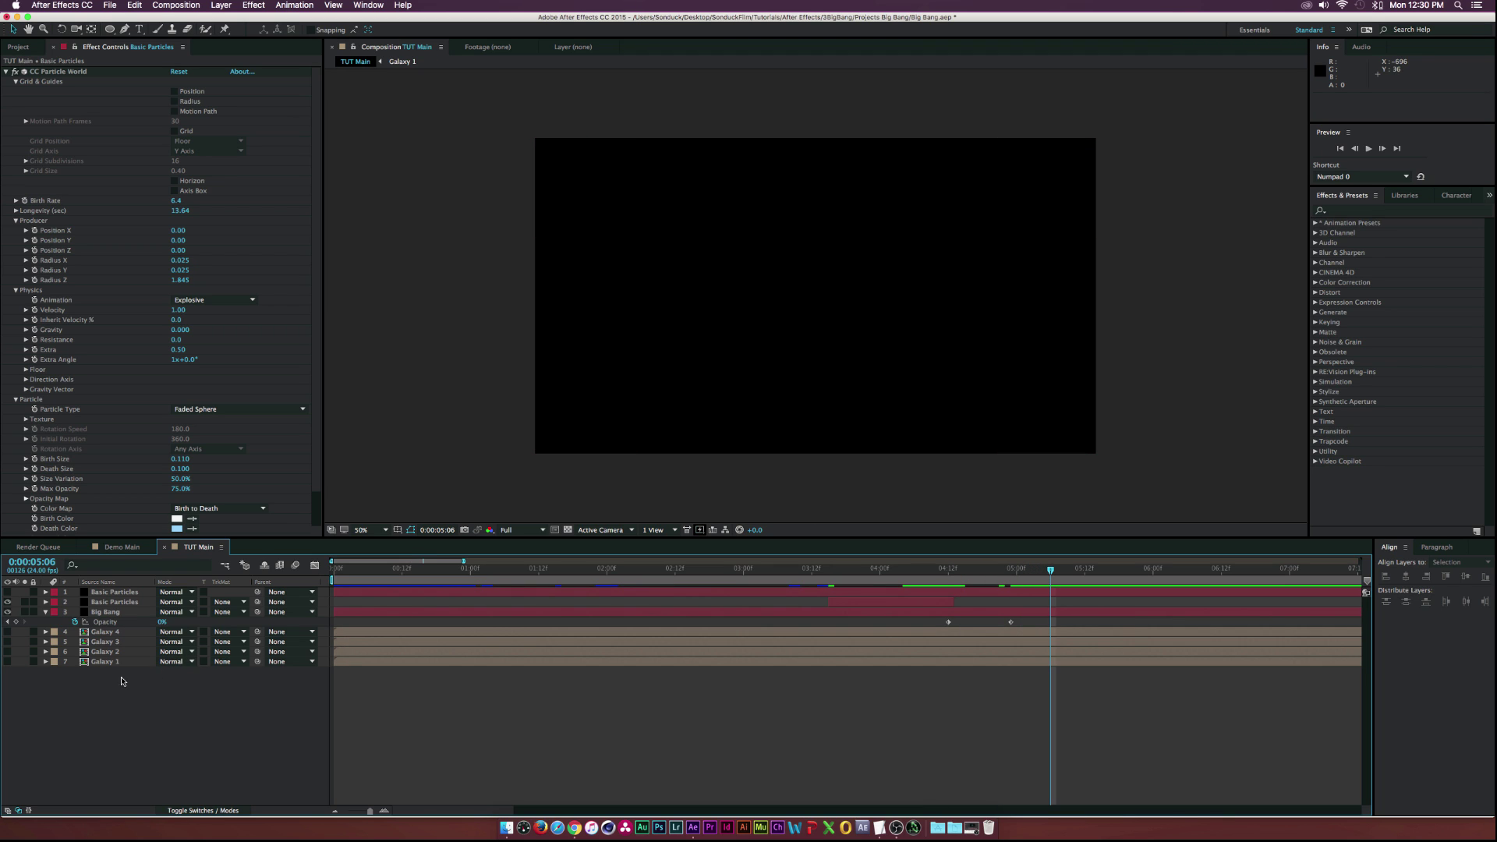
# Make the top Basic Particles layer visible and set its Particle Type to Textured QuadPolygon
pyautogui.click(102, 592)
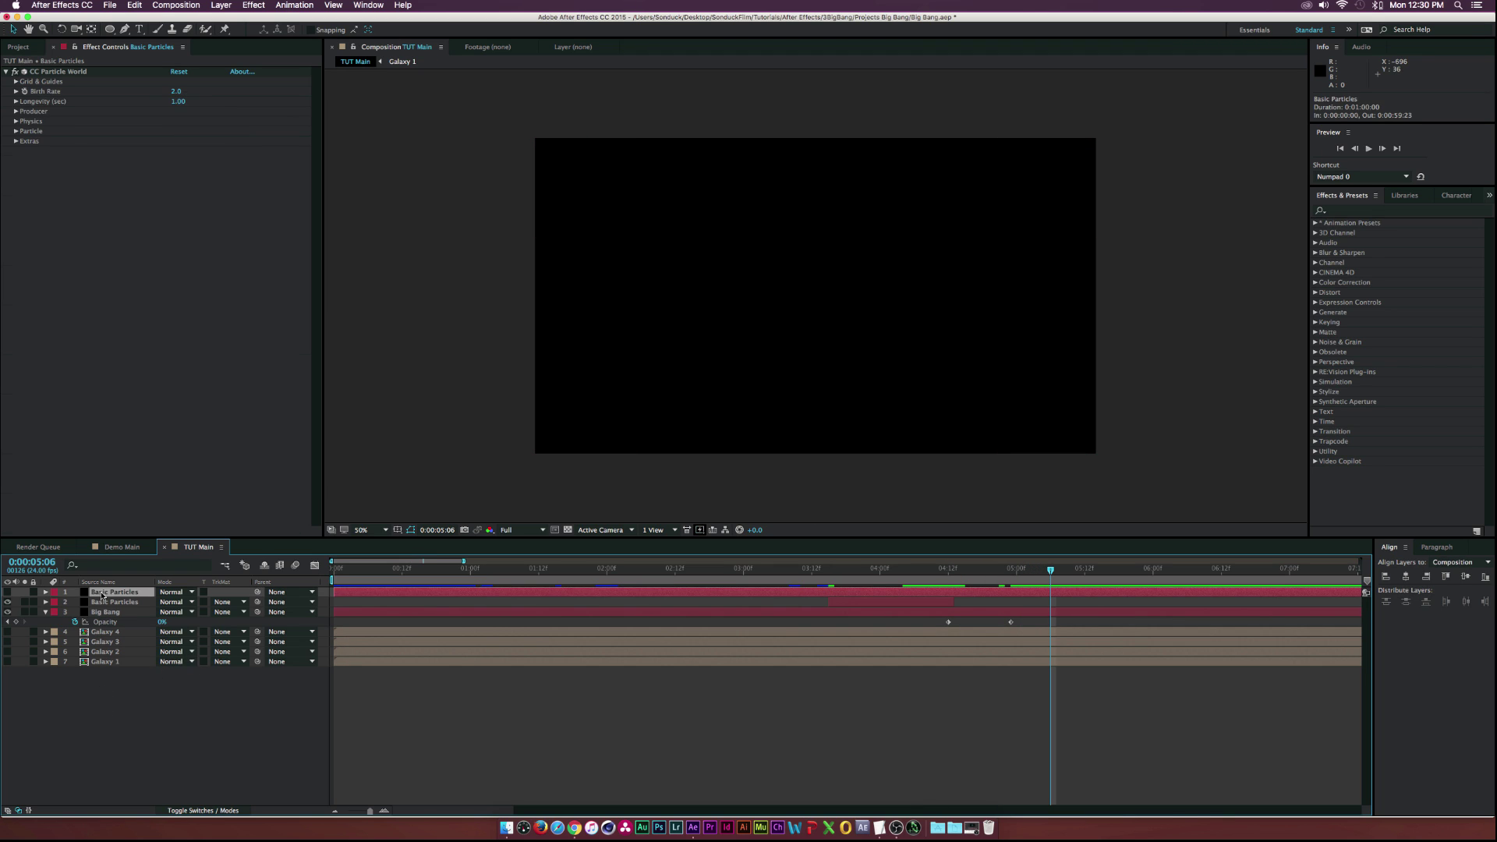
pyautogui.click(7, 593)
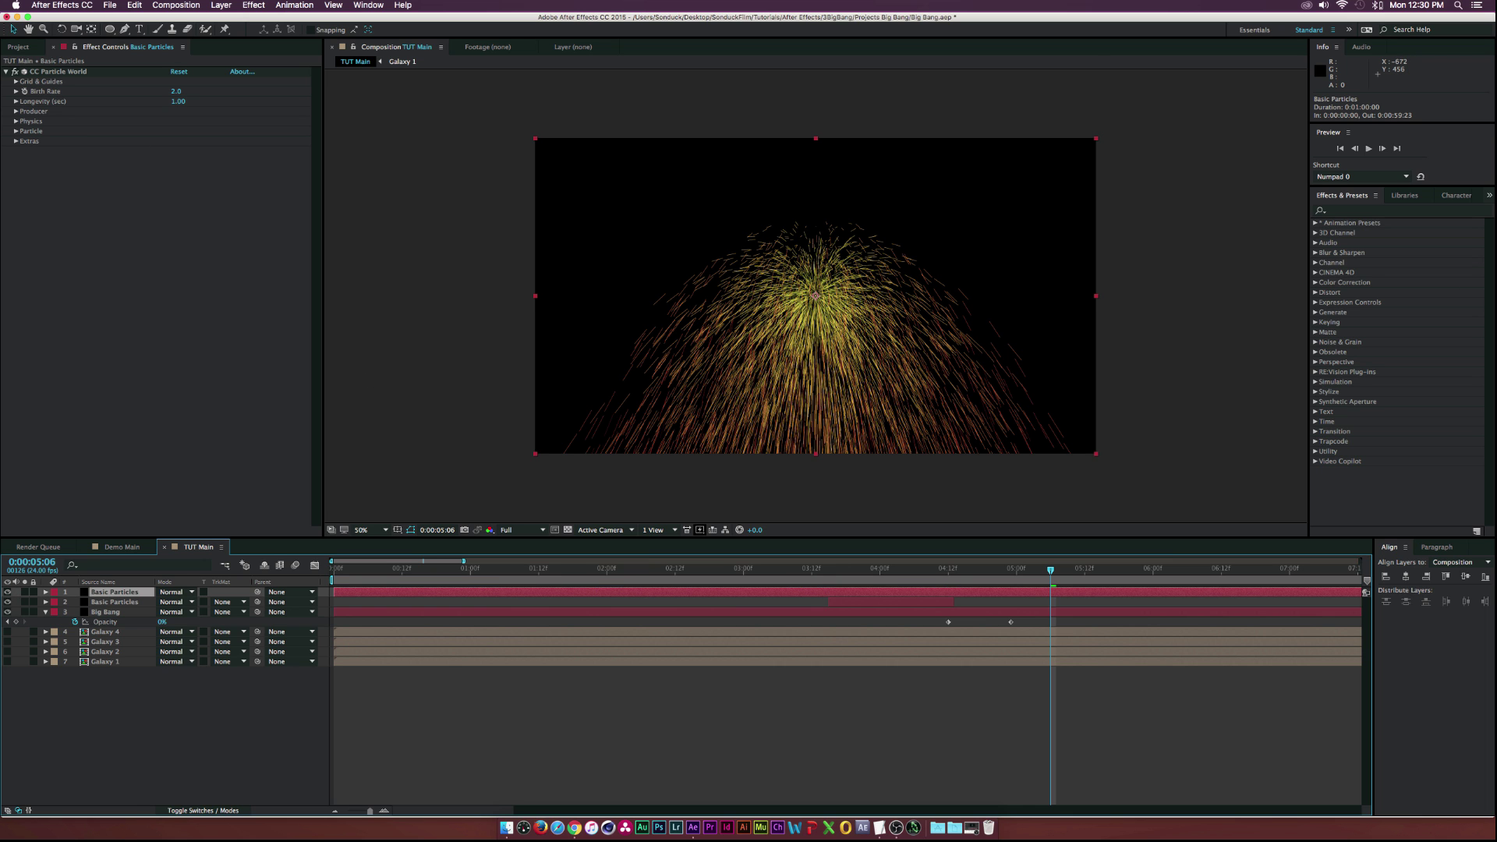
pyautogui.click(16, 132)
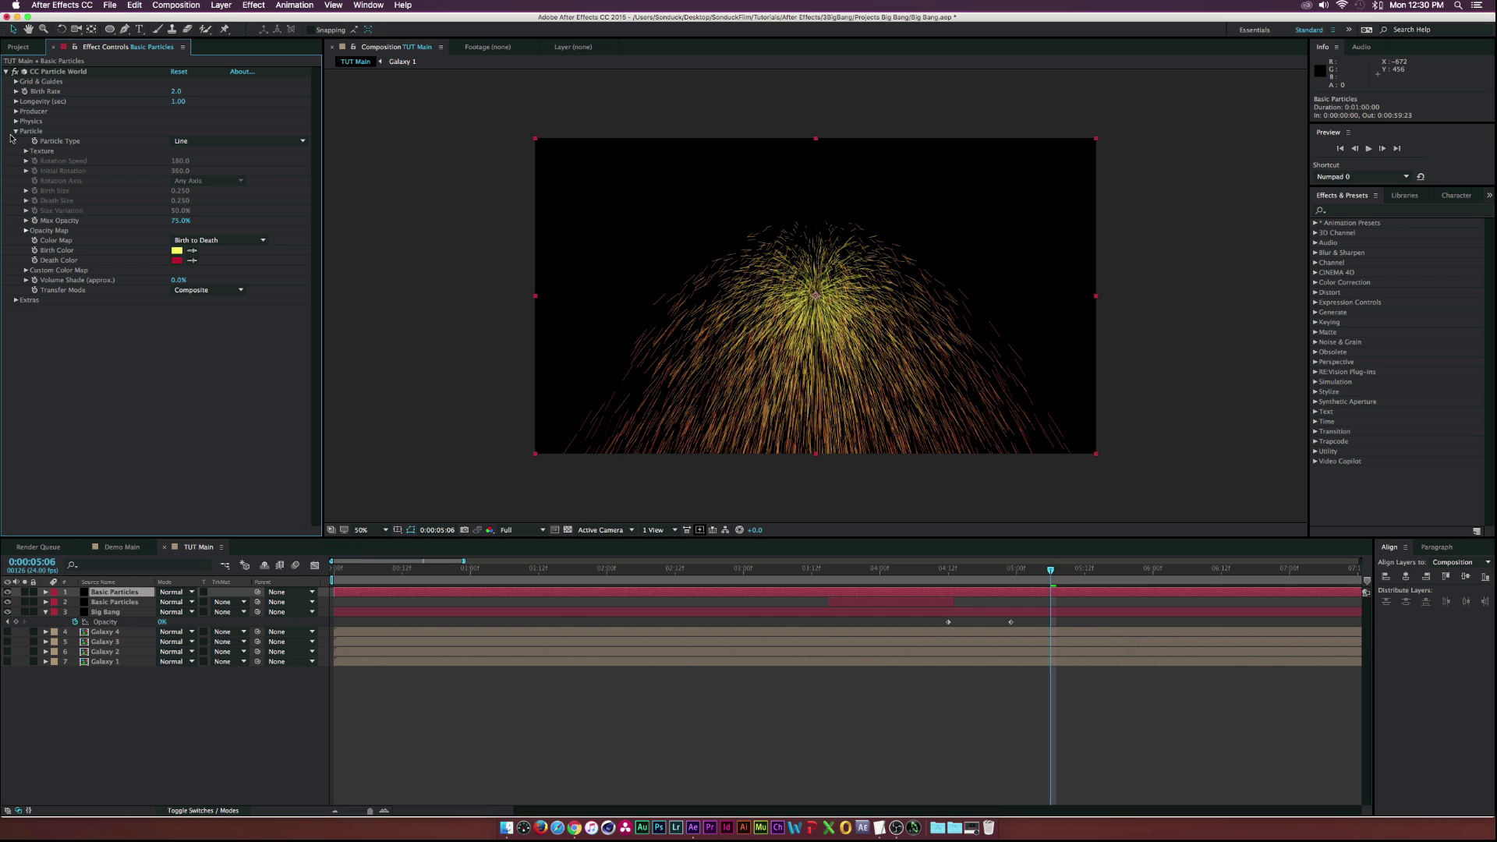
pyautogui.click(233, 143)
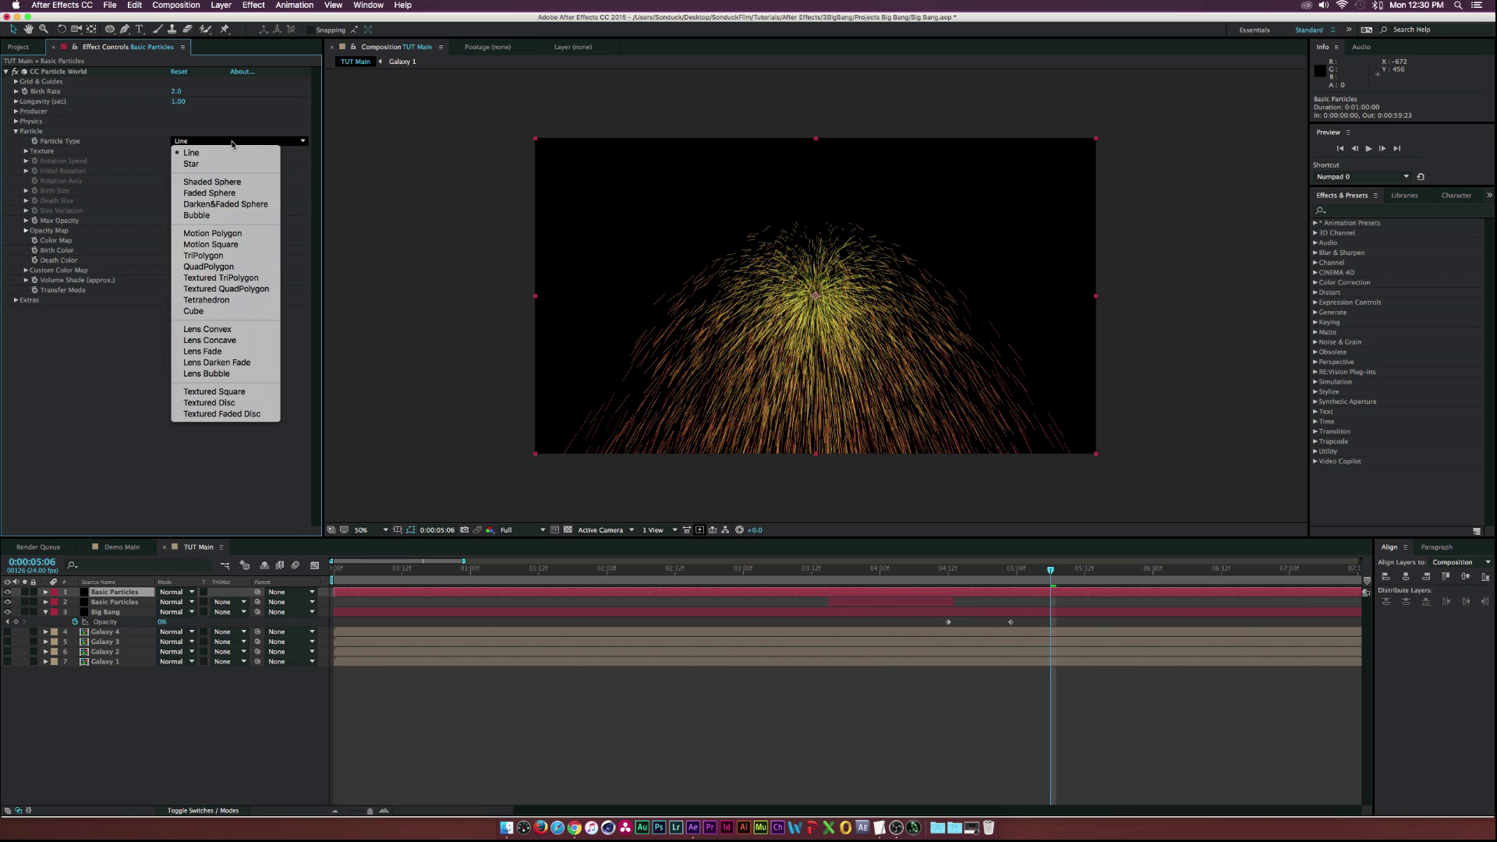
pyautogui.click(248, 289)
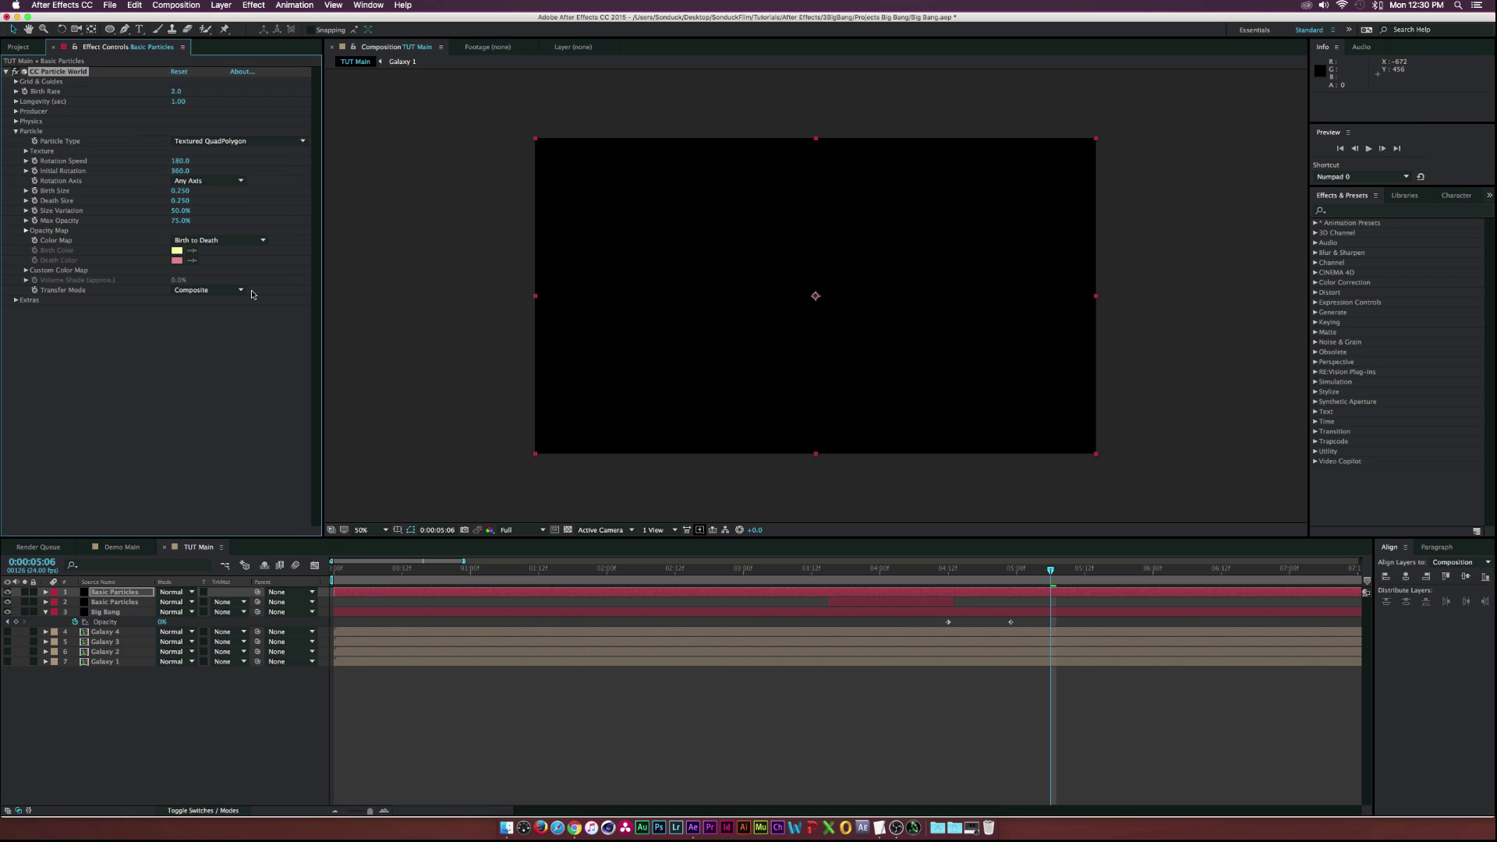
# Use the Galaxy 1 layer as the texture for the top layer's particles
pyautogui.click(26, 151)
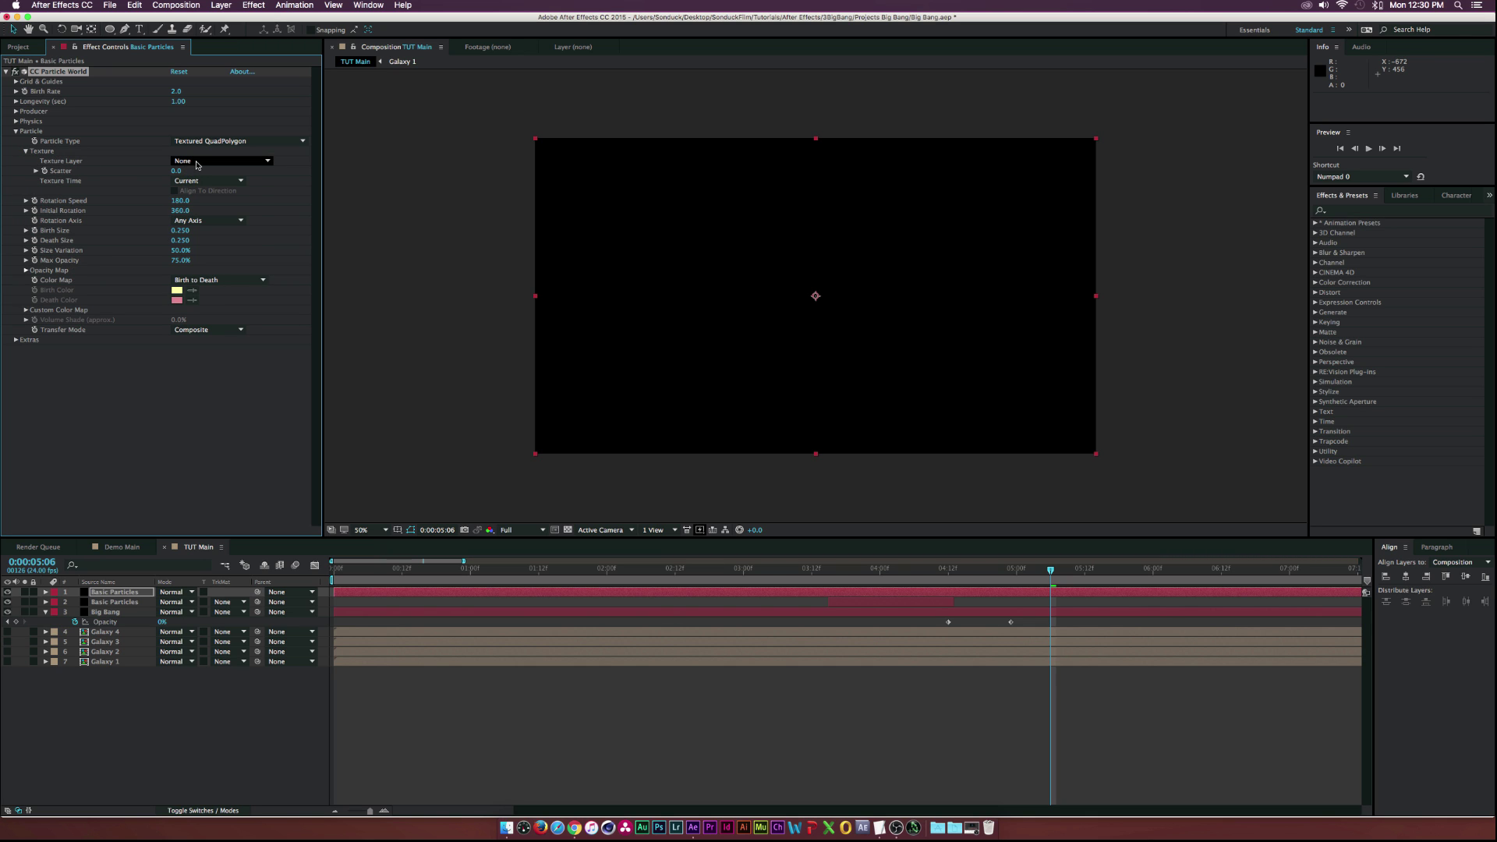
pyautogui.click(220, 160)
pyautogui.click(213, 258)
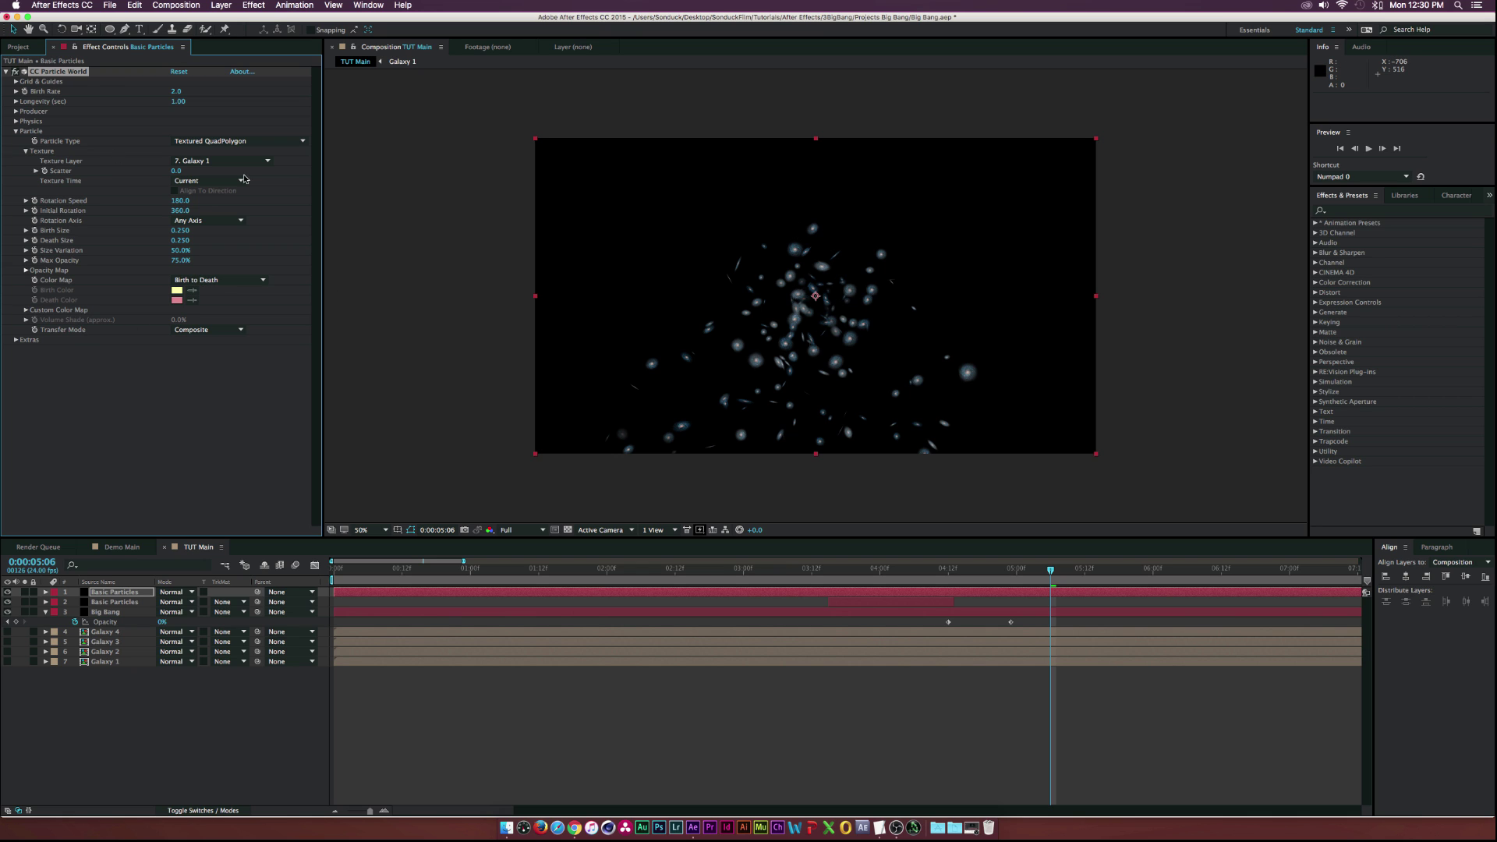
# Set the galaxy particles' Gravity to 0 and scrub through their motion
pyautogui.click(15, 121)
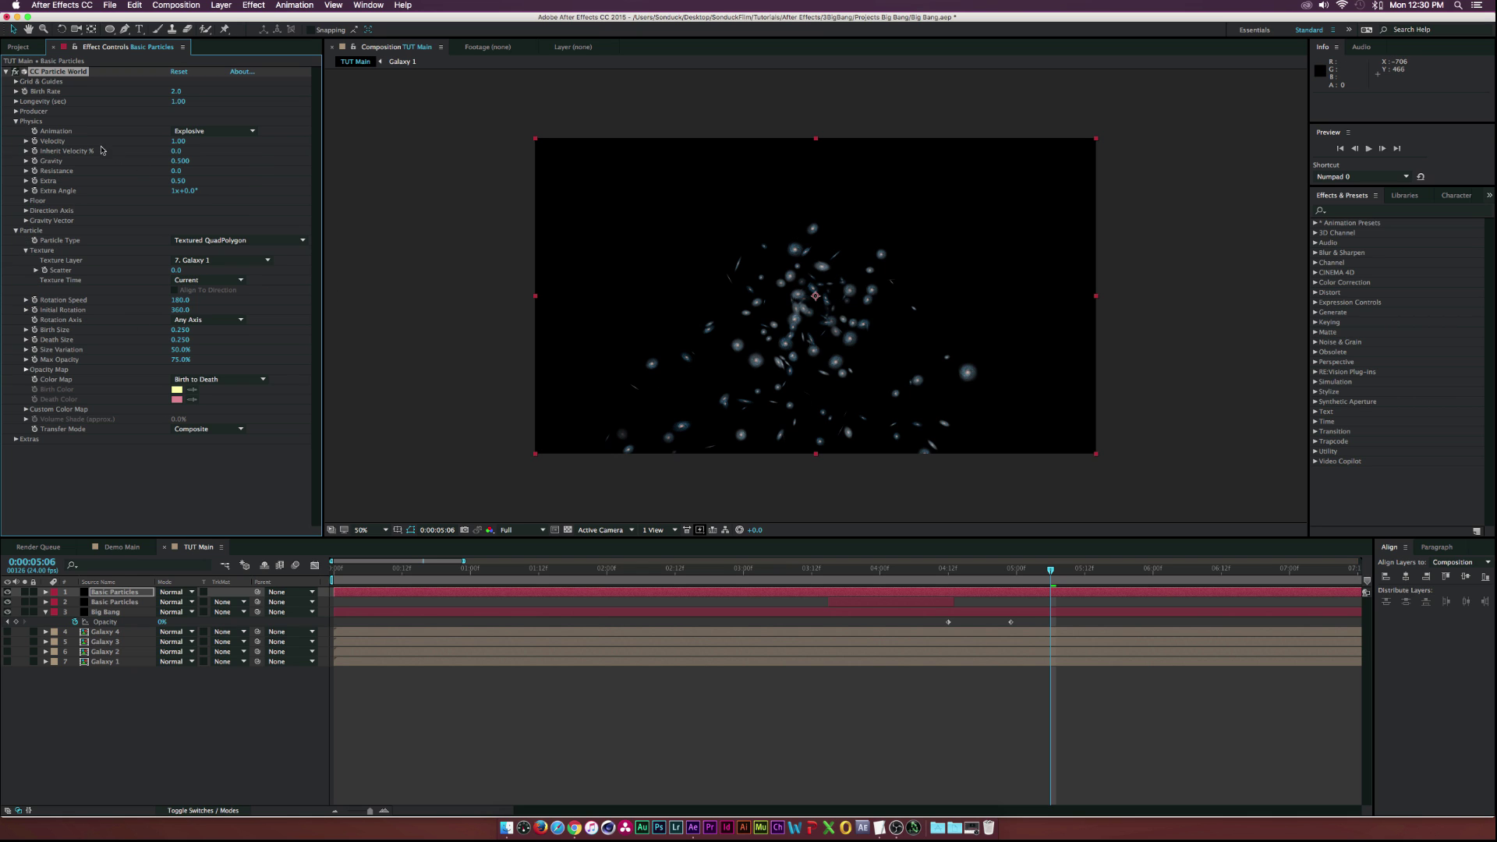
pyautogui.click(180, 162)
pyautogui.write('0.5')
pyautogui.click(253, 171)
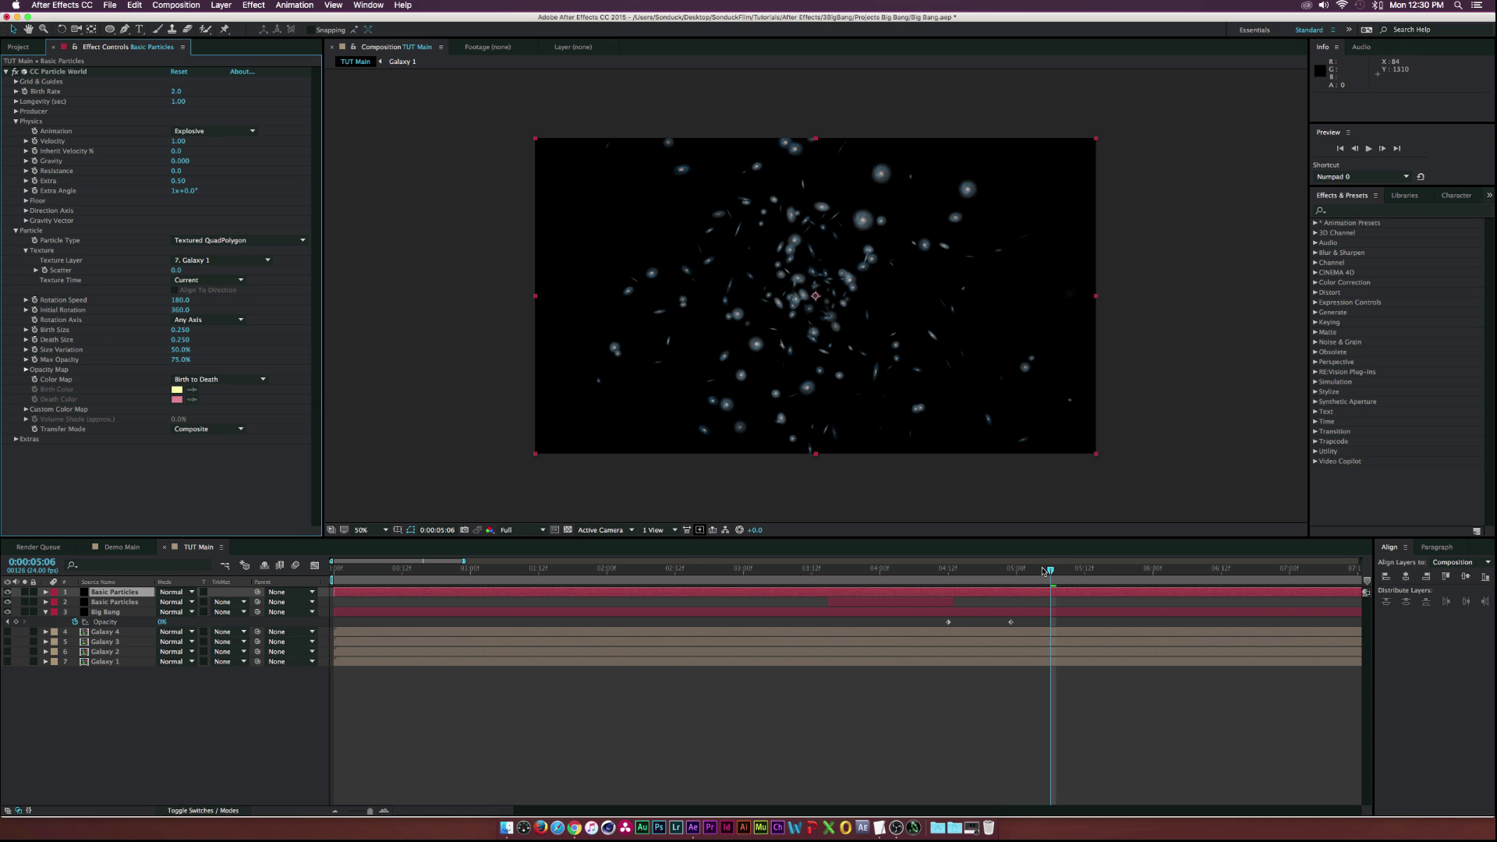
pyautogui.moveTo(1050, 570); pyautogui.dragTo(1142, 570)
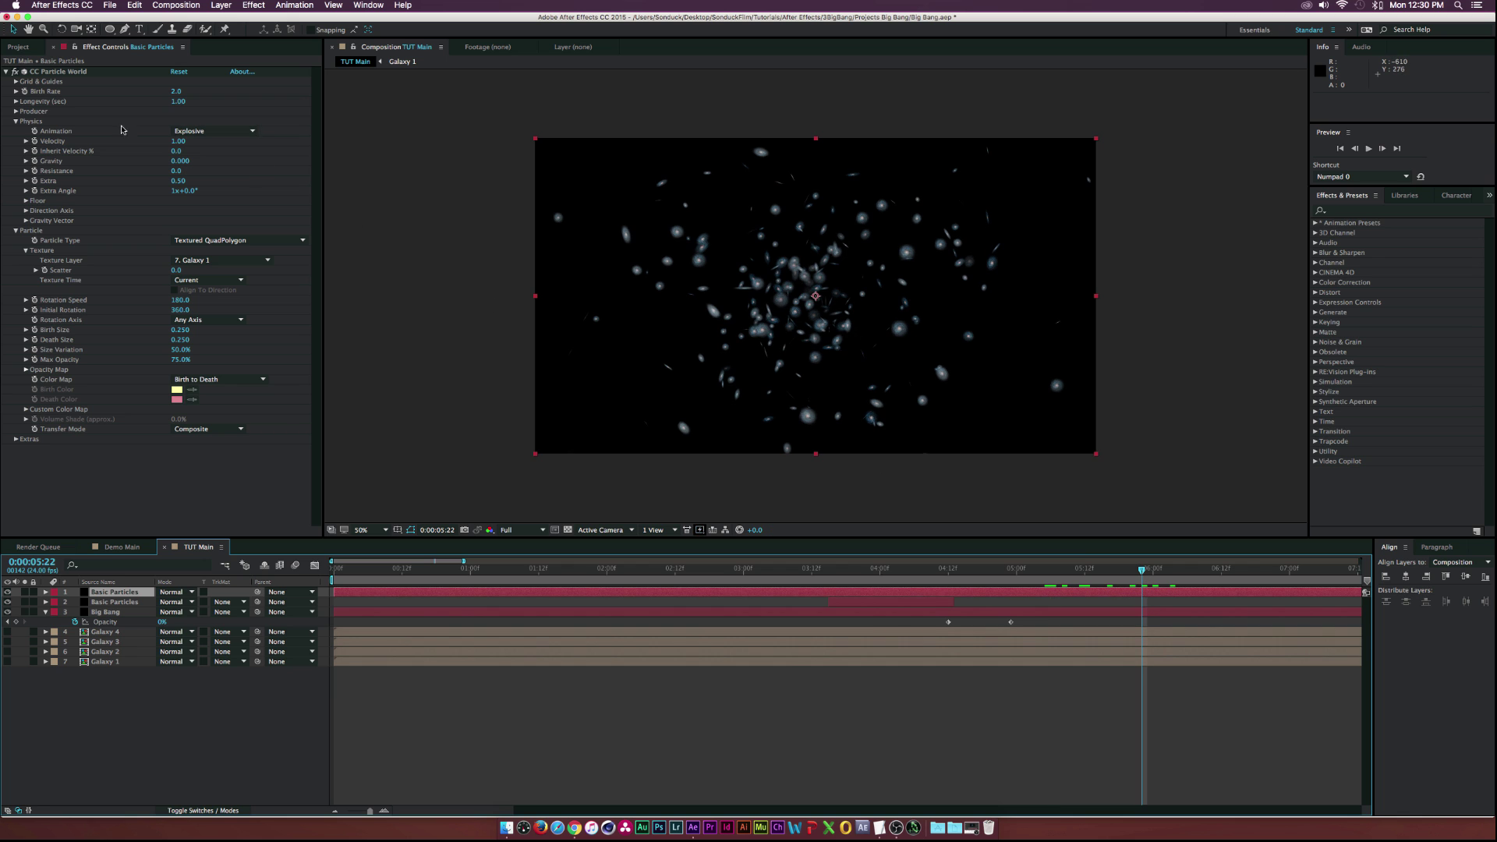
# Raise the galaxy particles' Producer Radius Z to 2.045 and scrub back to the fading flash
pyautogui.click(19, 113)
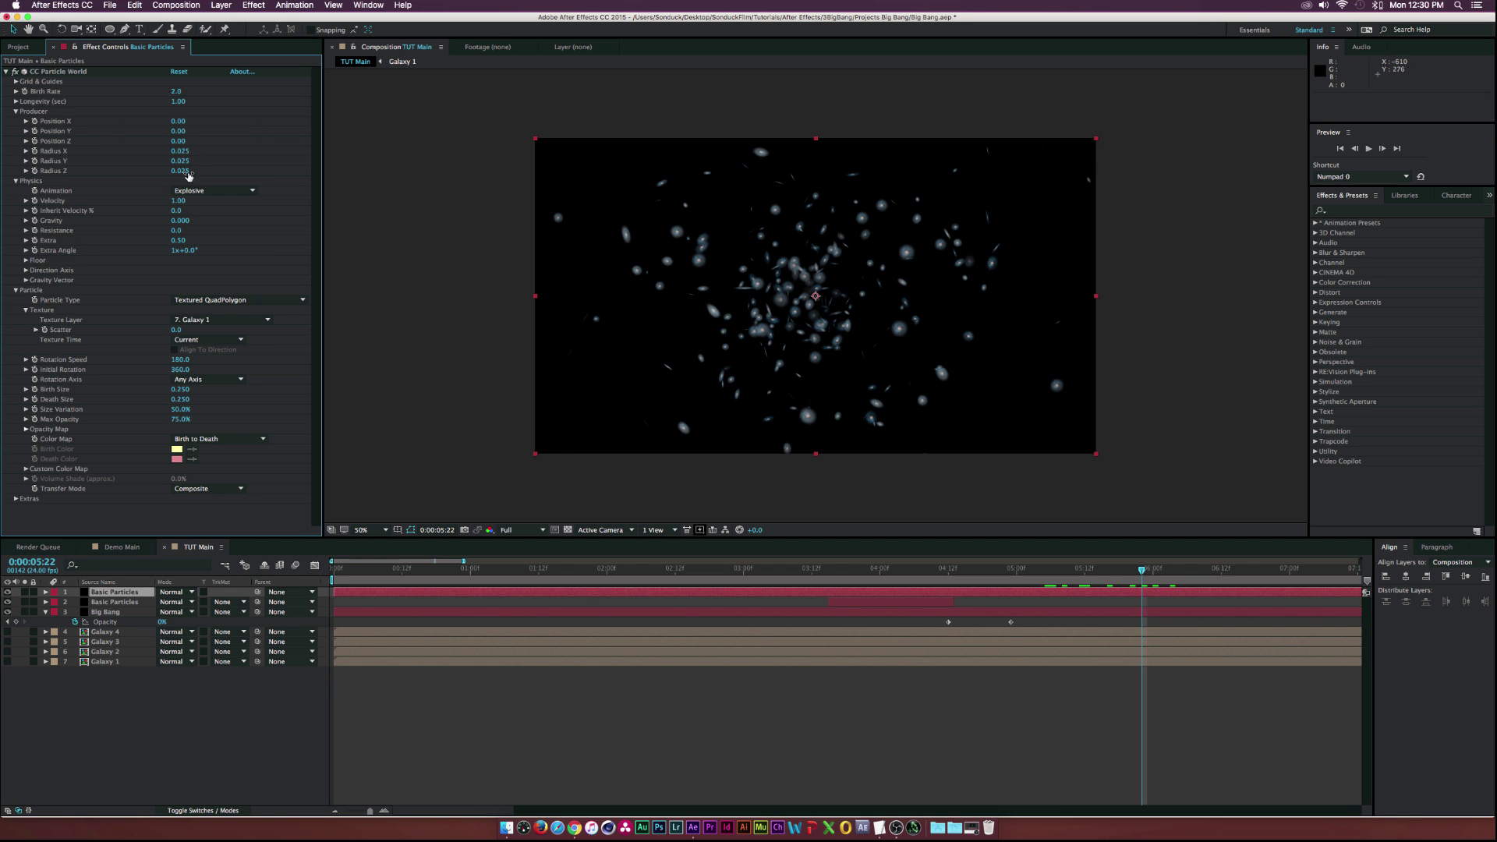
pyautogui.moveTo(179, 170); pyautogui.dragTo(327, 165)
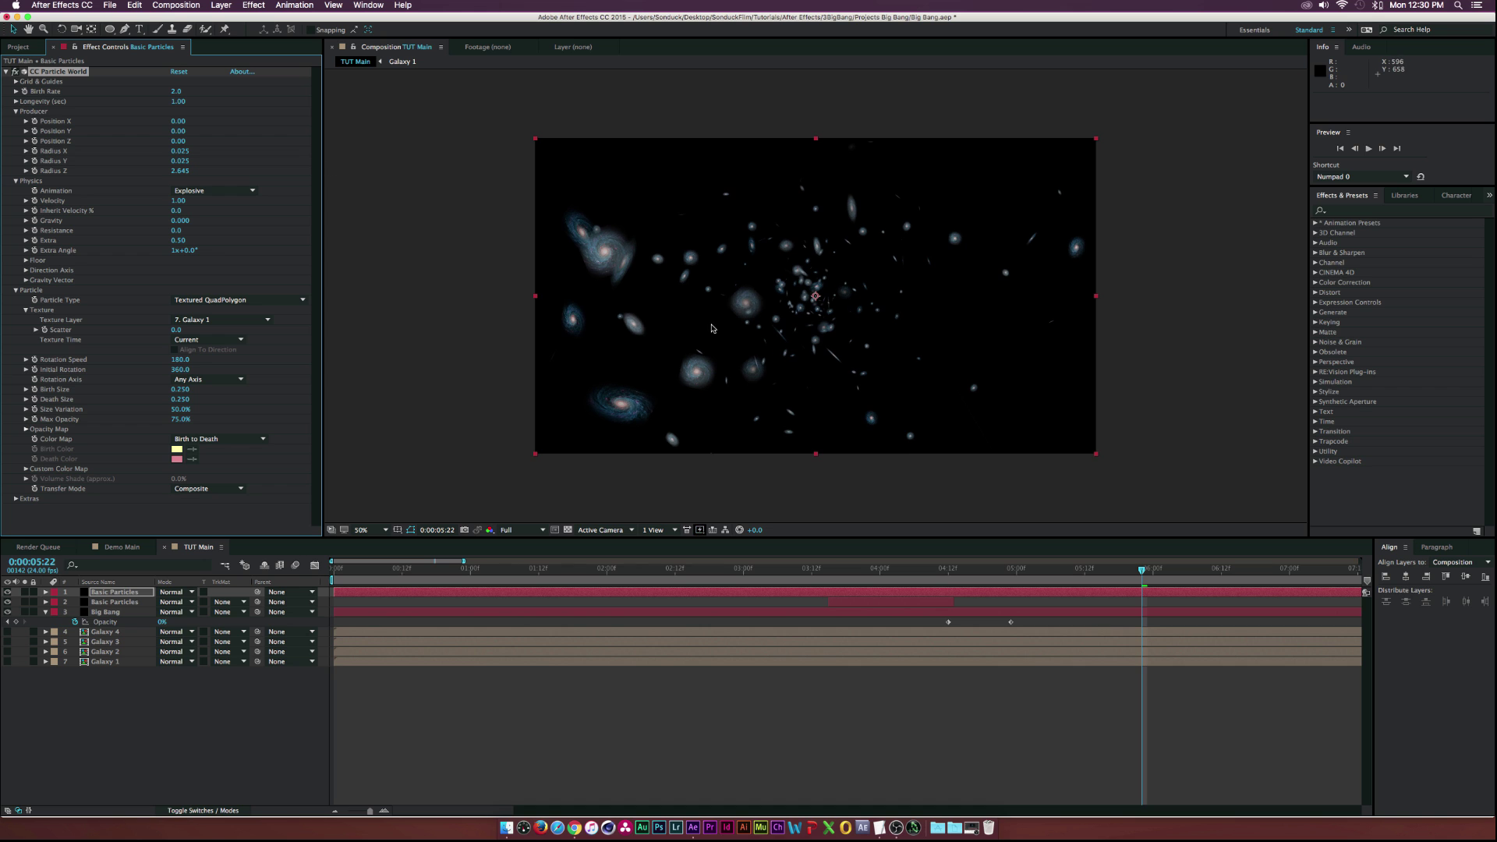
pyautogui.moveTo(1048, 573); pyautogui.dragTo(988, 581)
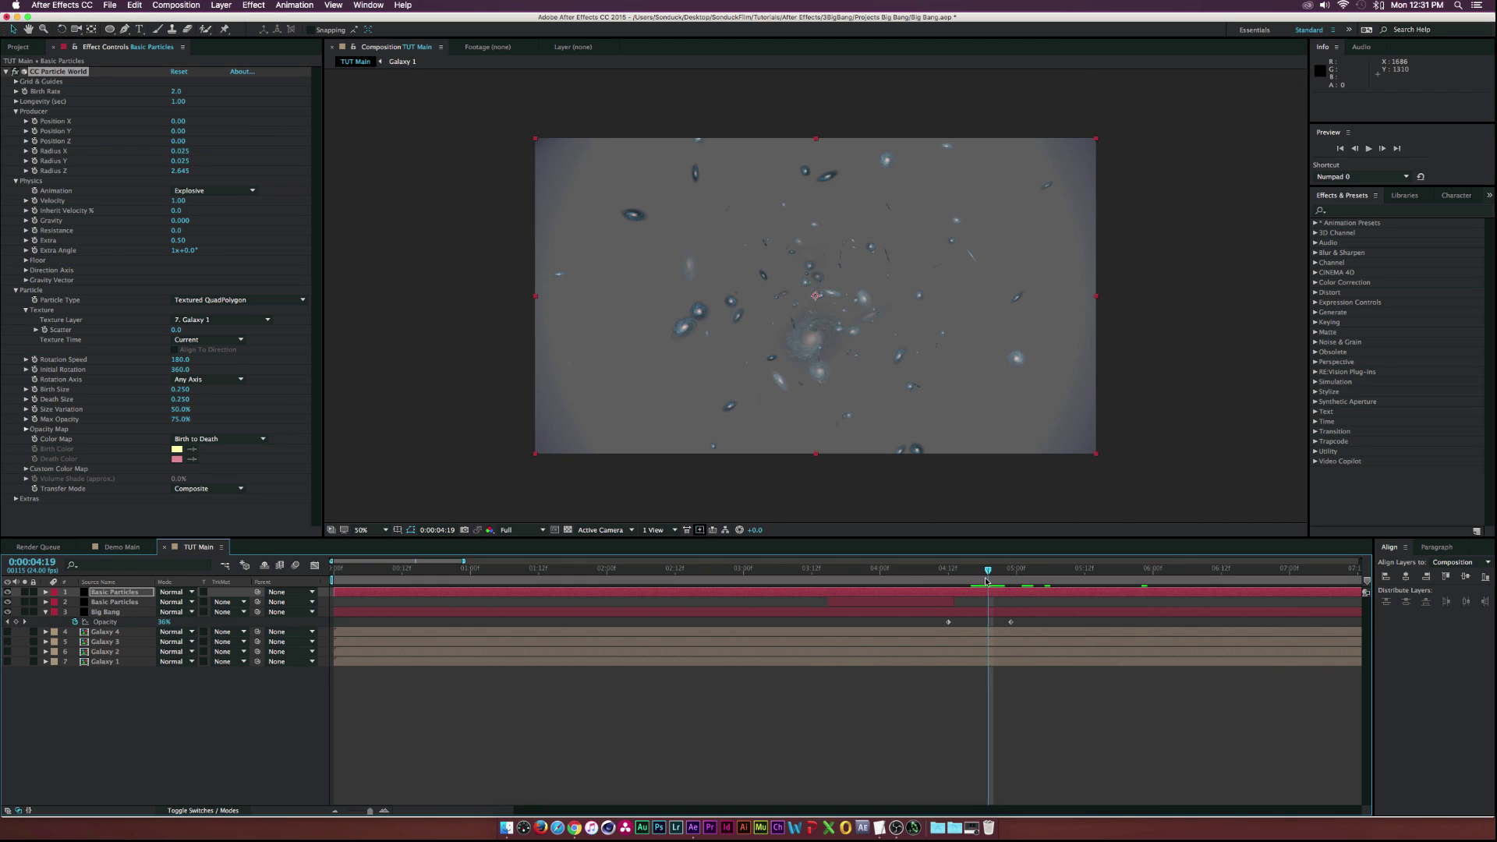
# Move the galaxy Basic Particles layer below Big Bang in the layer stack and have it start at 0:00:04:12
pyautogui.moveTo(115, 591); pyautogui.dragTo(112, 621)
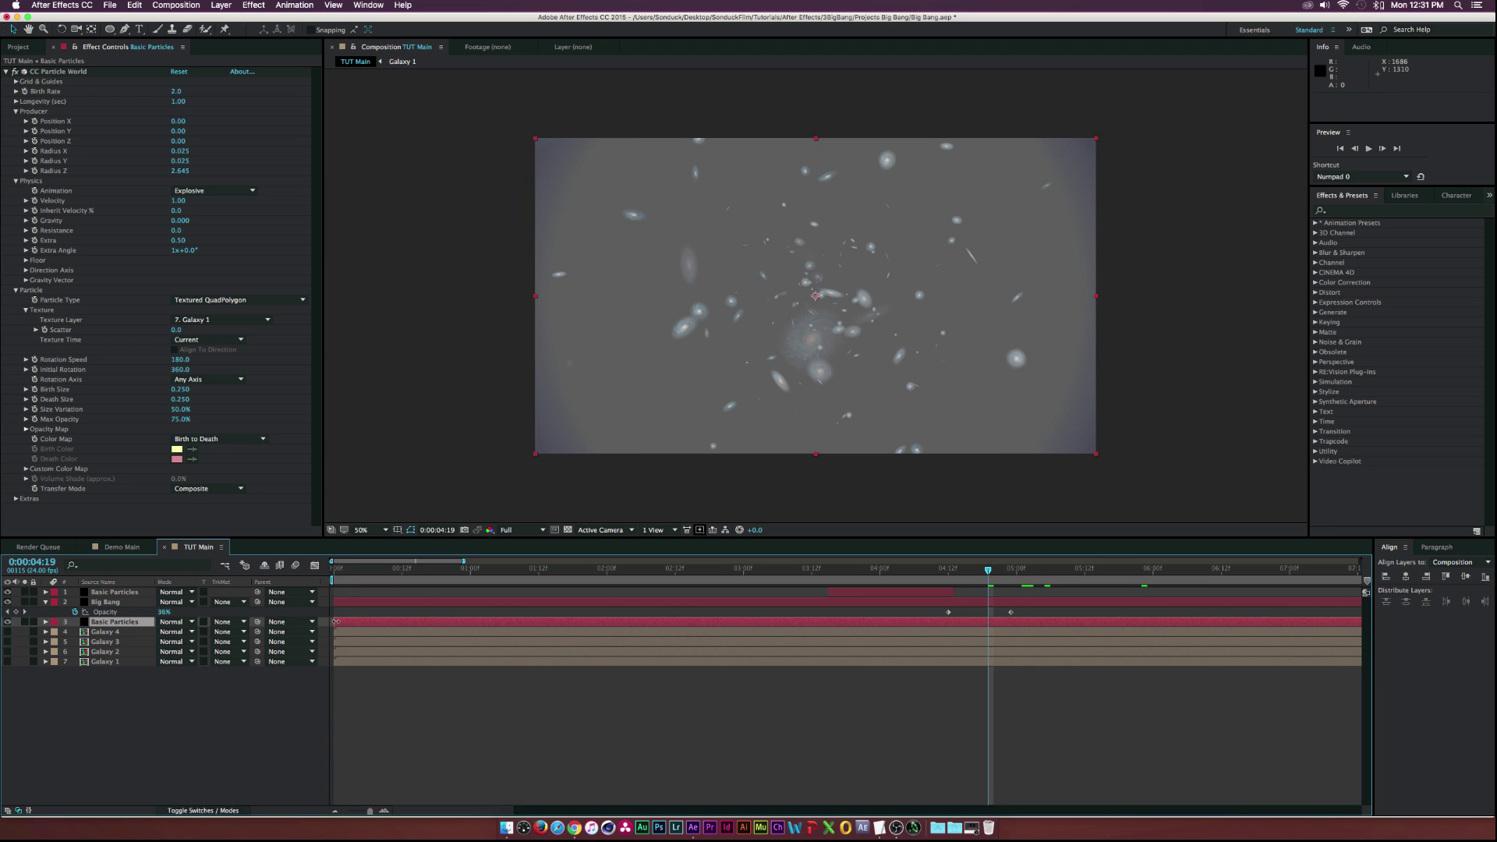
pyautogui.moveTo(336, 621); pyautogui.dragTo(962, 657)
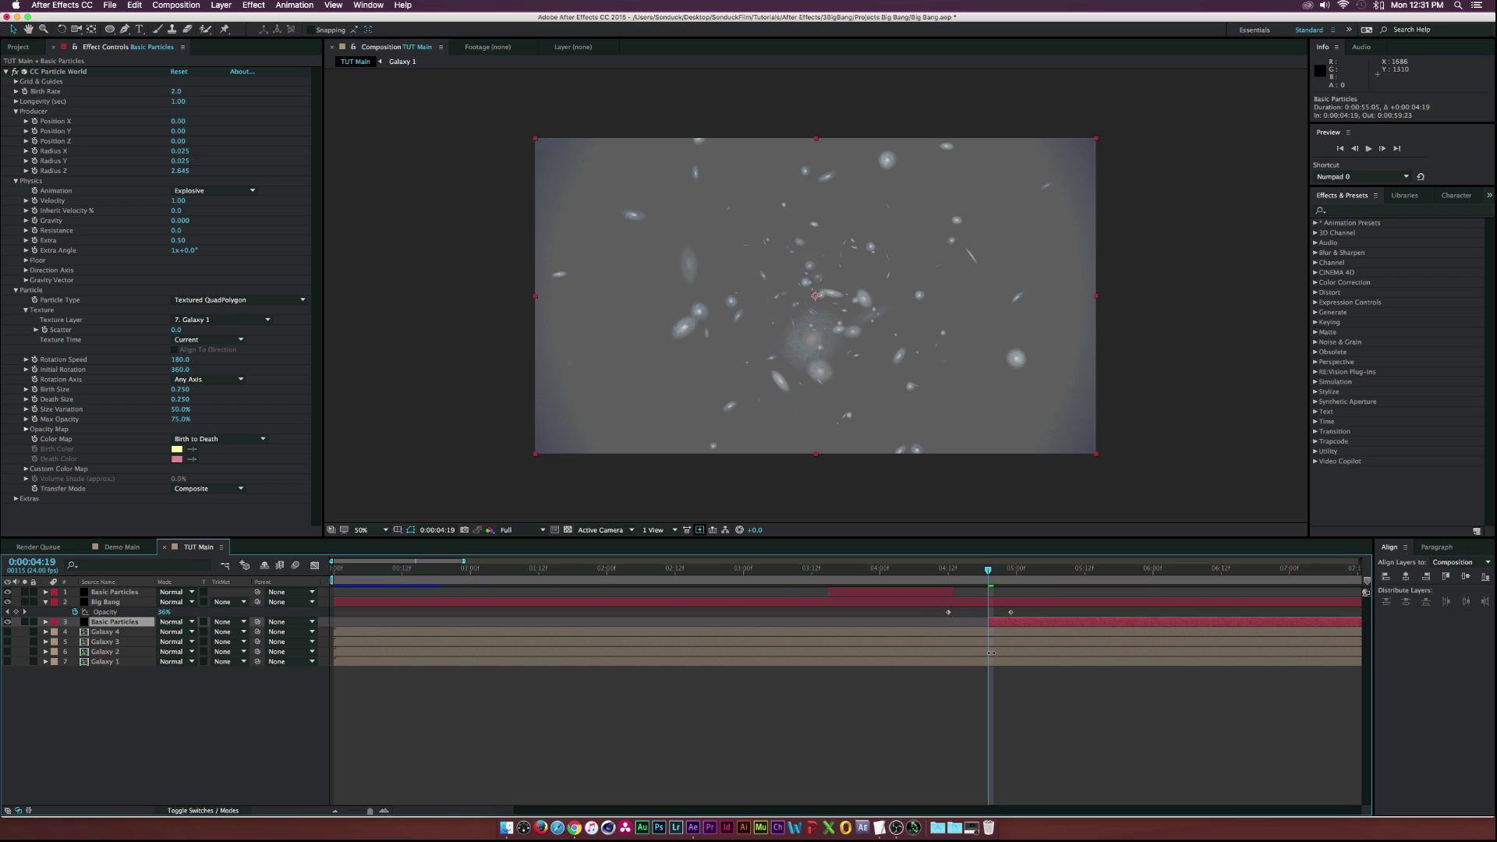
pyautogui.moveTo(946, 570)
pyautogui.mouseDown()
pyautogui.moveTo(1000, 570)
pyautogui.moveTo(949, 573)
pyautogui.mouseUp()
pyautogui.moveTo(1006, 621); pyautogui.dragTo(966, 623)
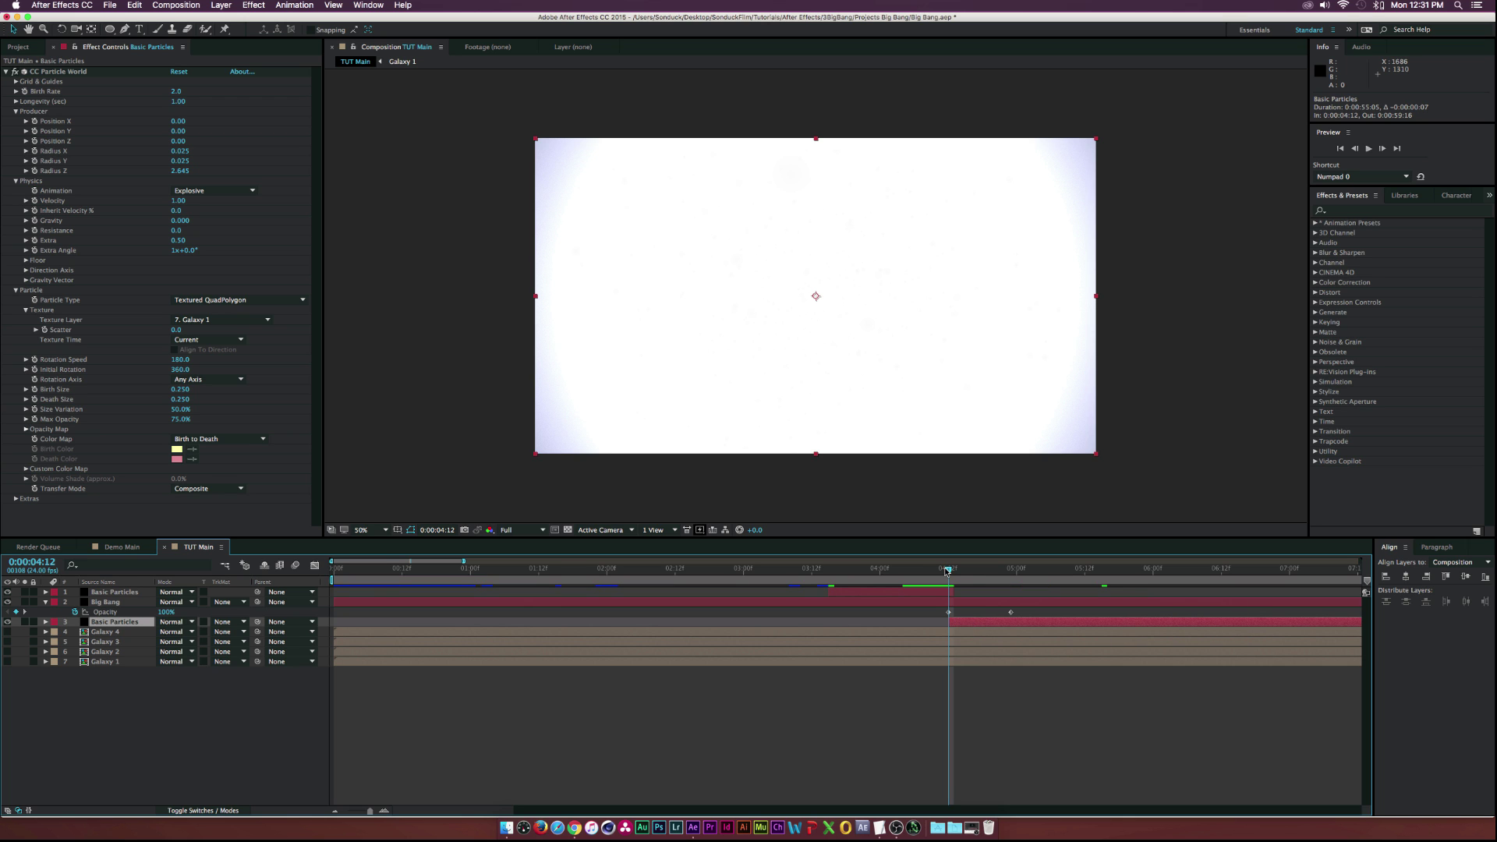
# Spread the galaxy particles with Producer Radius X 0.305 and Radius Y 0.385, and scrub through the result
pyautogui.moveTo(947, 571); pyautogui.dragTo(1062, 572)
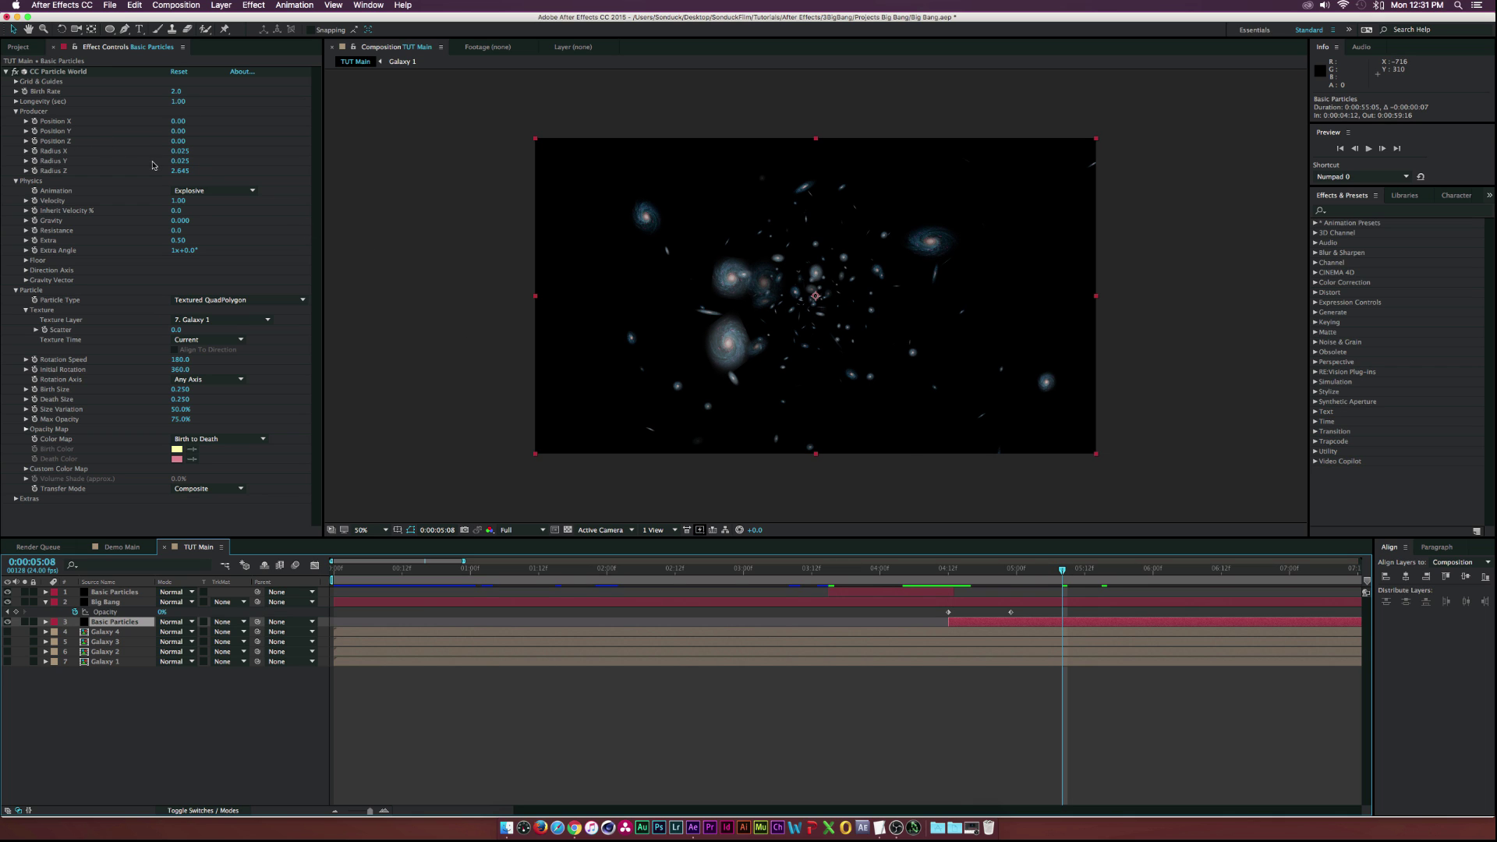
pyautogui.moveTo(176, 160); pyautogui.dragTo(202, 151)
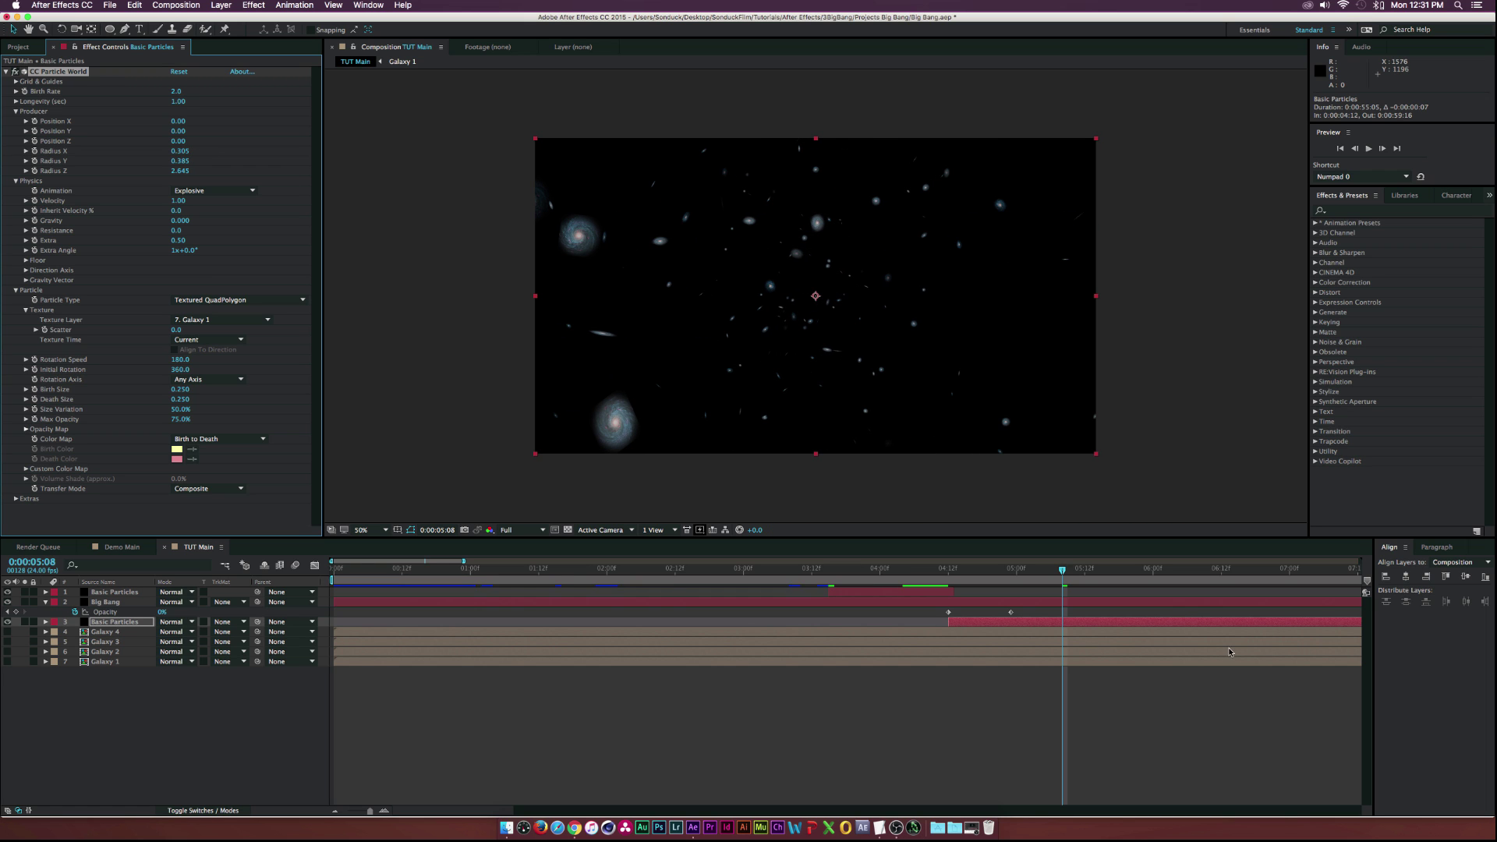
pyautogui.click(1006, 584)
pyautogui.moveTo(979, 569); pyautogui.dragTo(1045, 572)
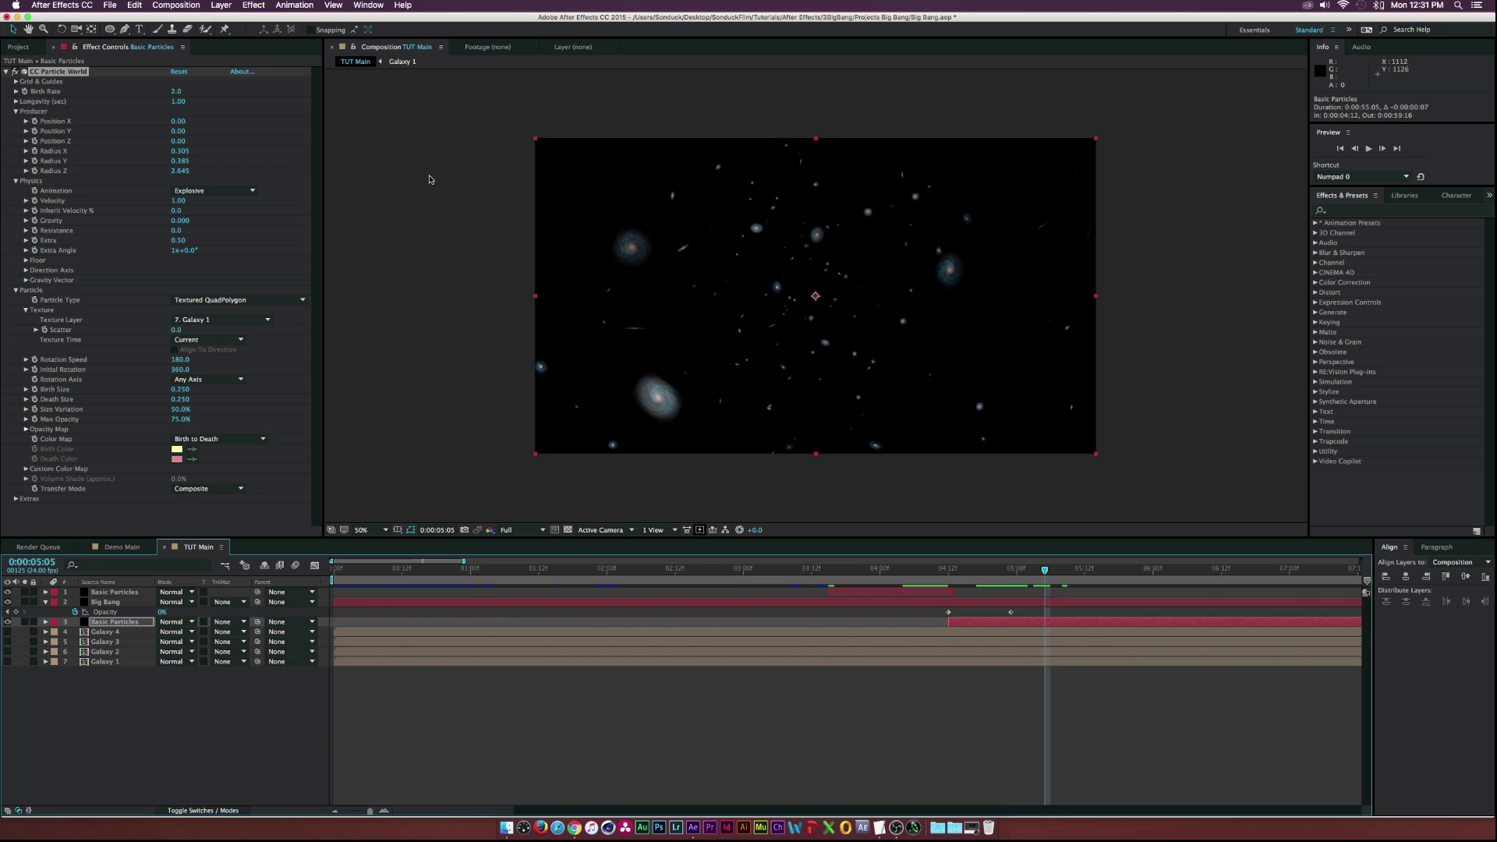
# Set the galaxy particles' Longevity to 10 seconds and scrub through the simulation
pyautogui.click(134, 106)
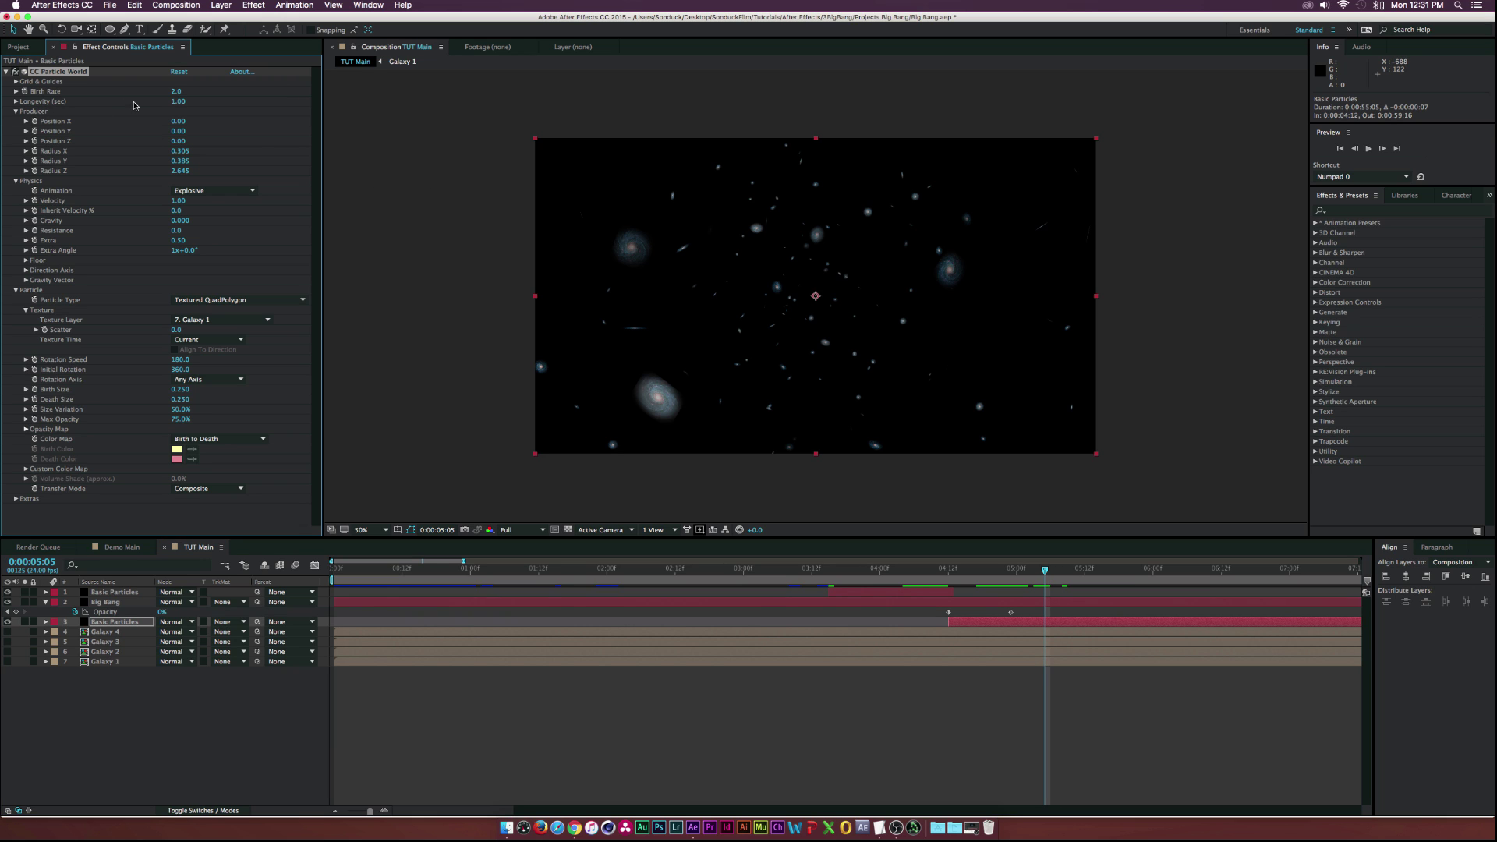
pyautogui.click(177, 102)
pyautogui.write('10')
pyautogui.press('Return')
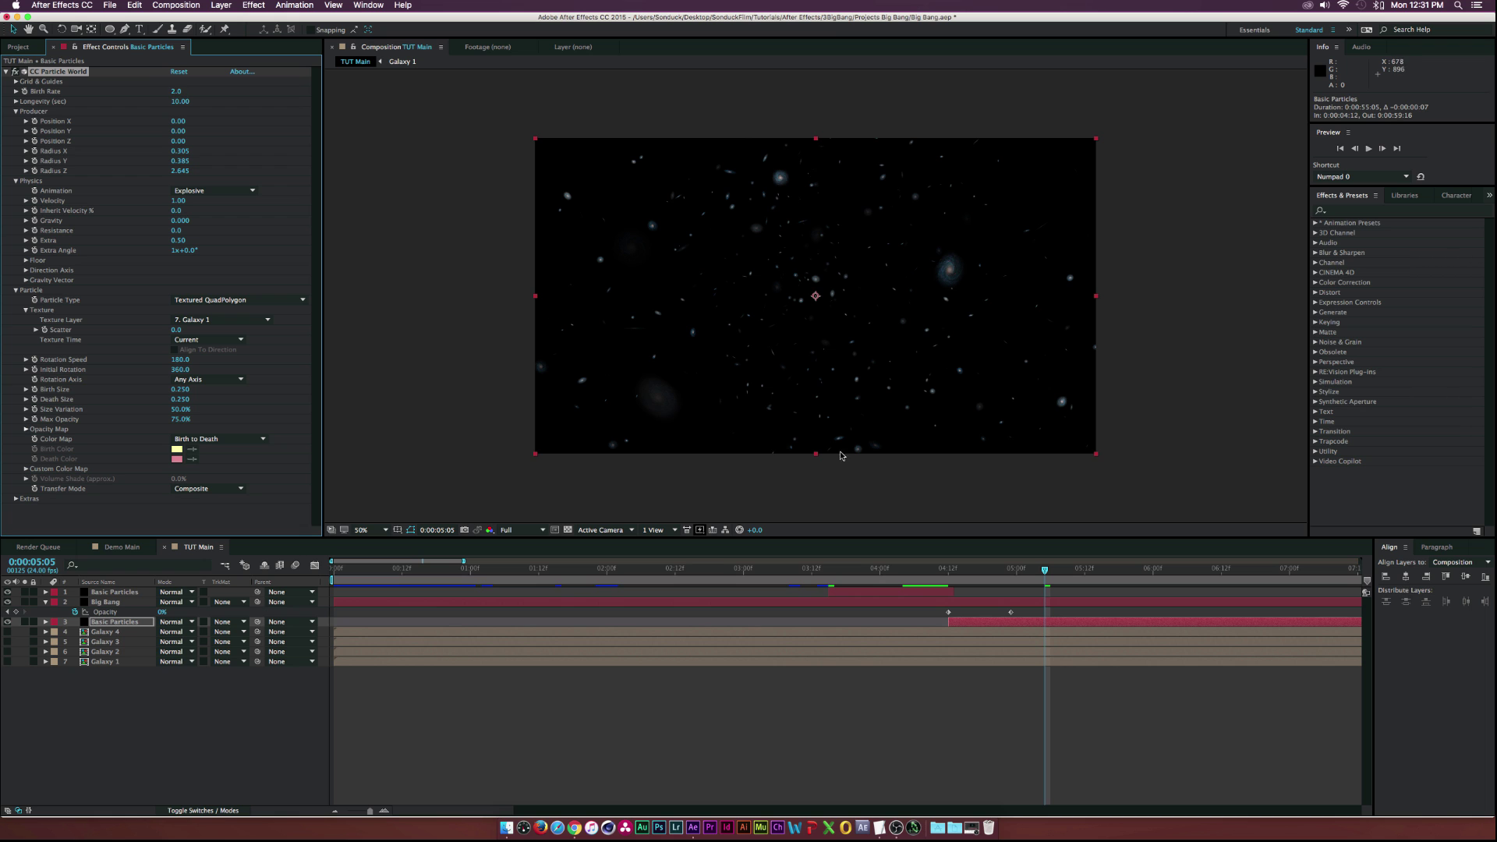
pyautogui.click(1011, 570)
pyautogui.moveTo(1019, 576)
pyautogui.mouseDown()
pyautogui.moveTo(1200, 578)
pyautogui.moveTo(1036, 578)
pyautogui.mouseUp()
# Duplicate the galaxy Basic Particles layer and change the copy's particle texture to the Galaxy 2 layer
pyautogui.click(124, 622)
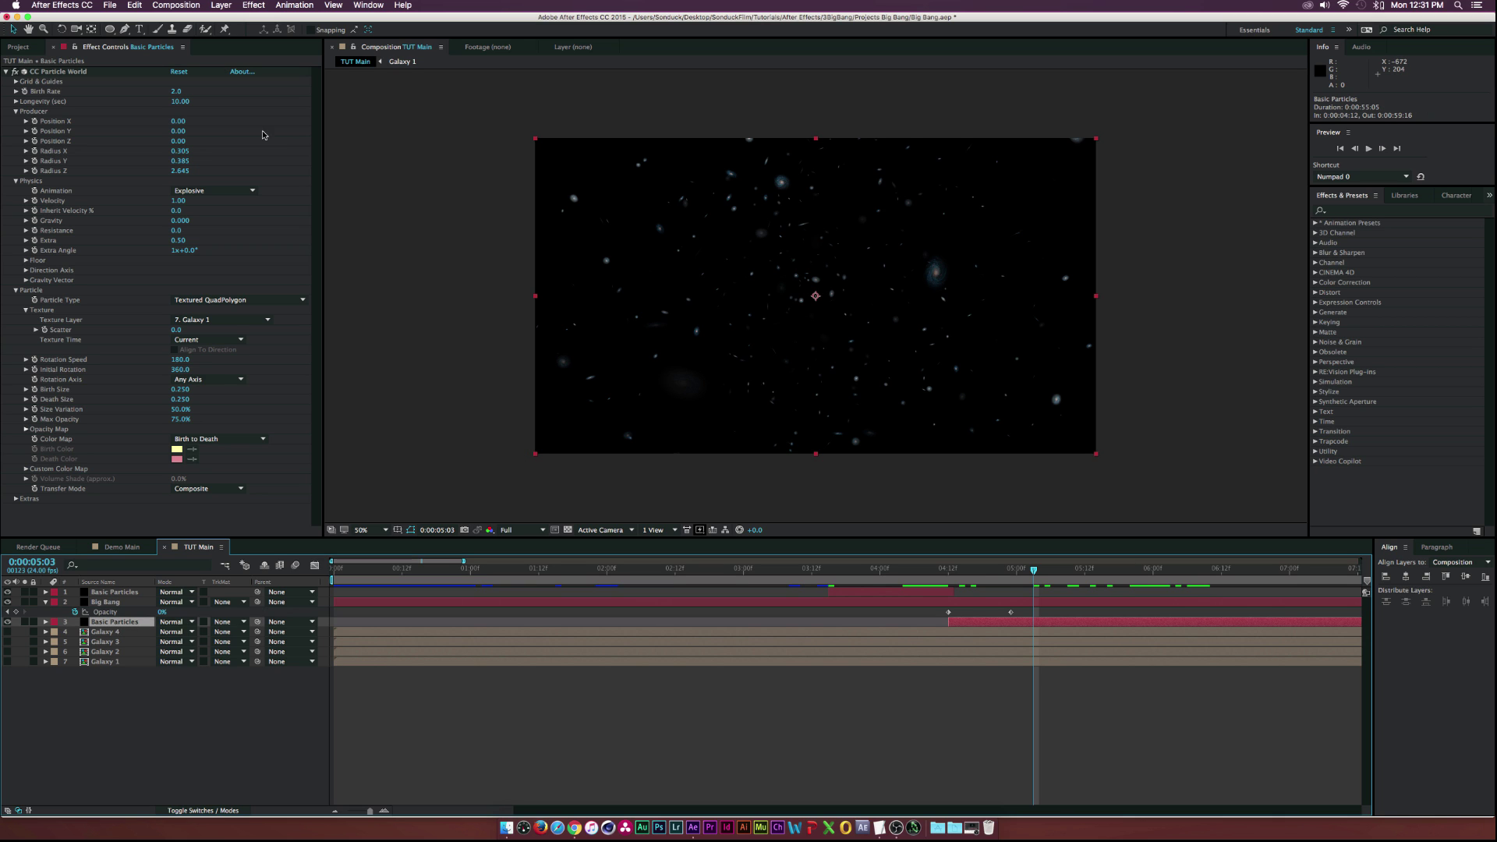
pyautogui.click(134, 6)
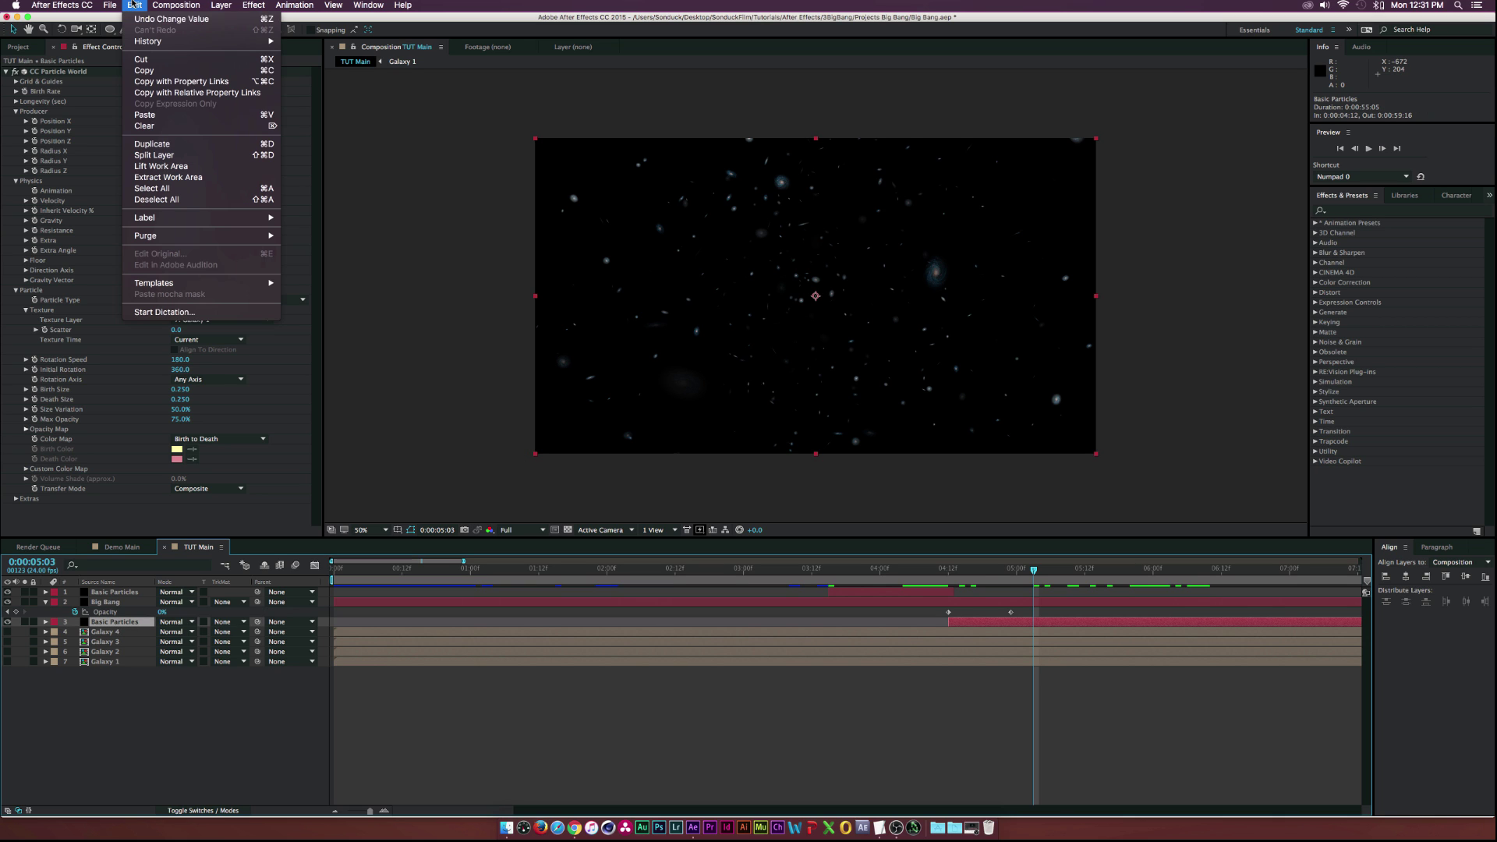
pyautogui.click(152, 143)
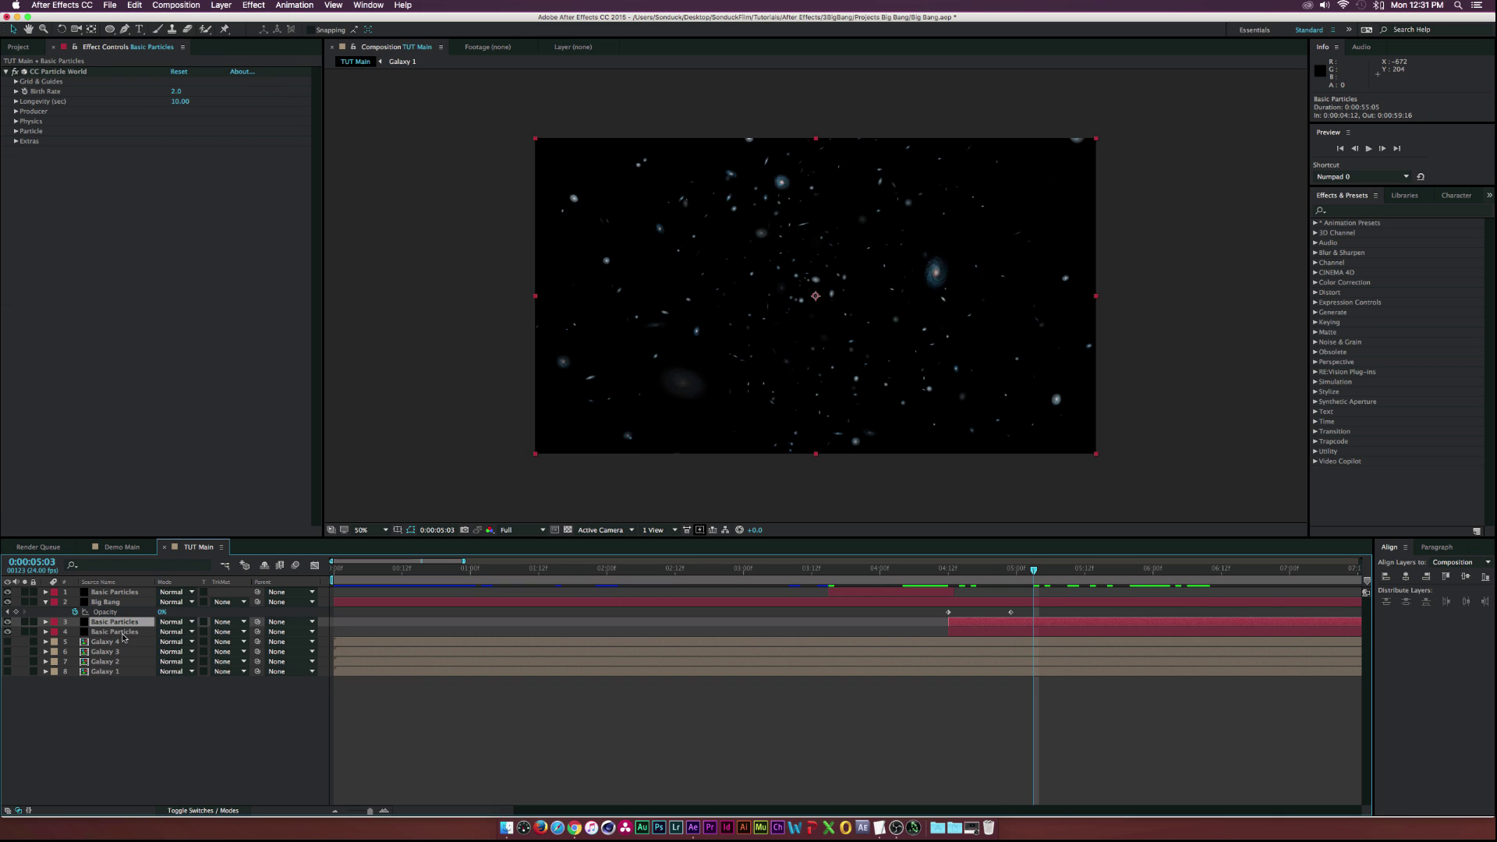
pyautogui.click(15, 132)
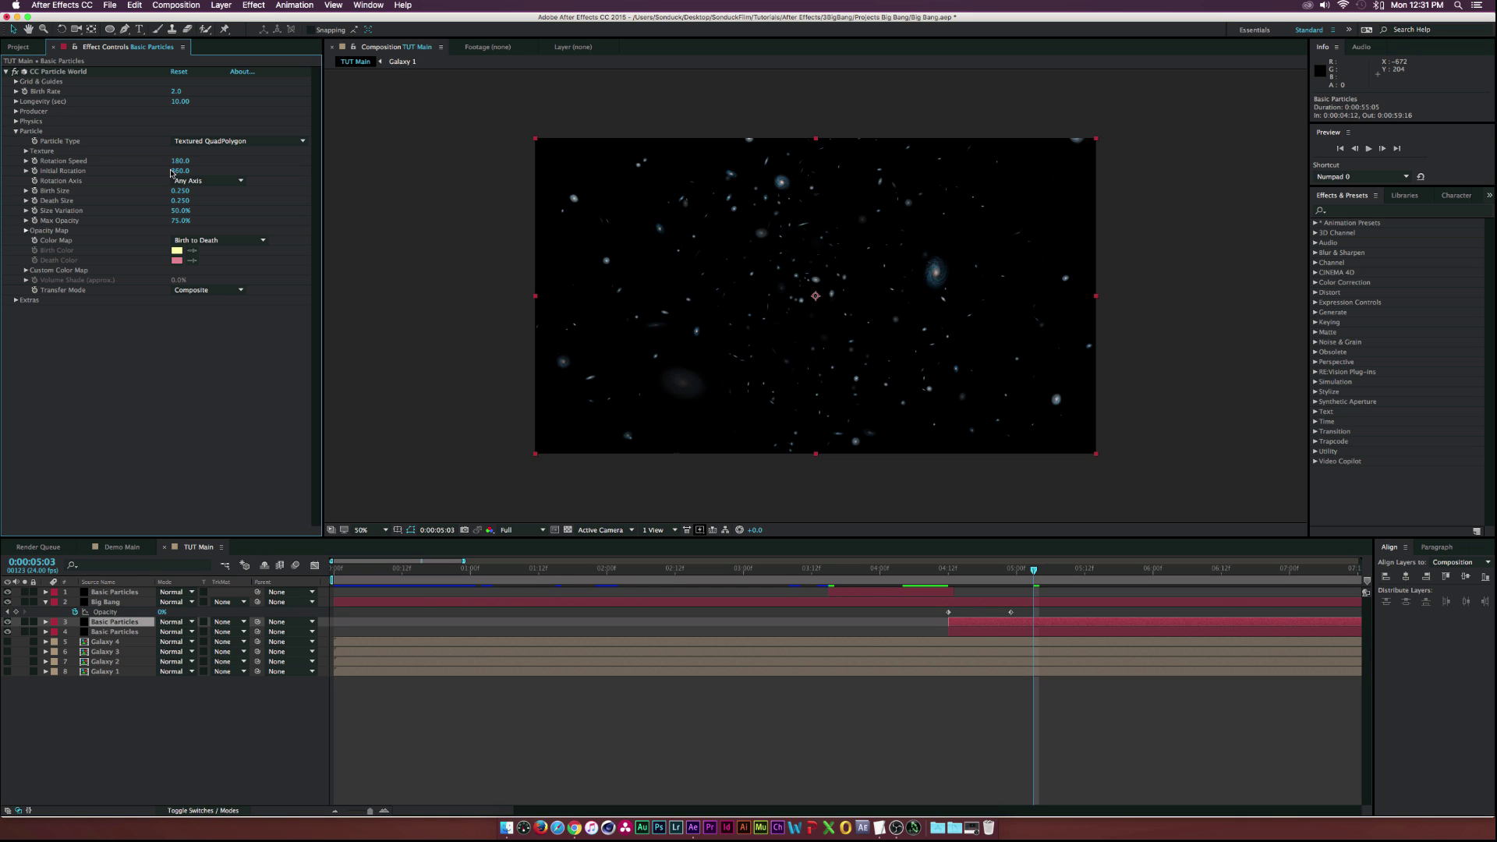
pyautogui.click(26, 151)
pyautogui.click(219, 161)
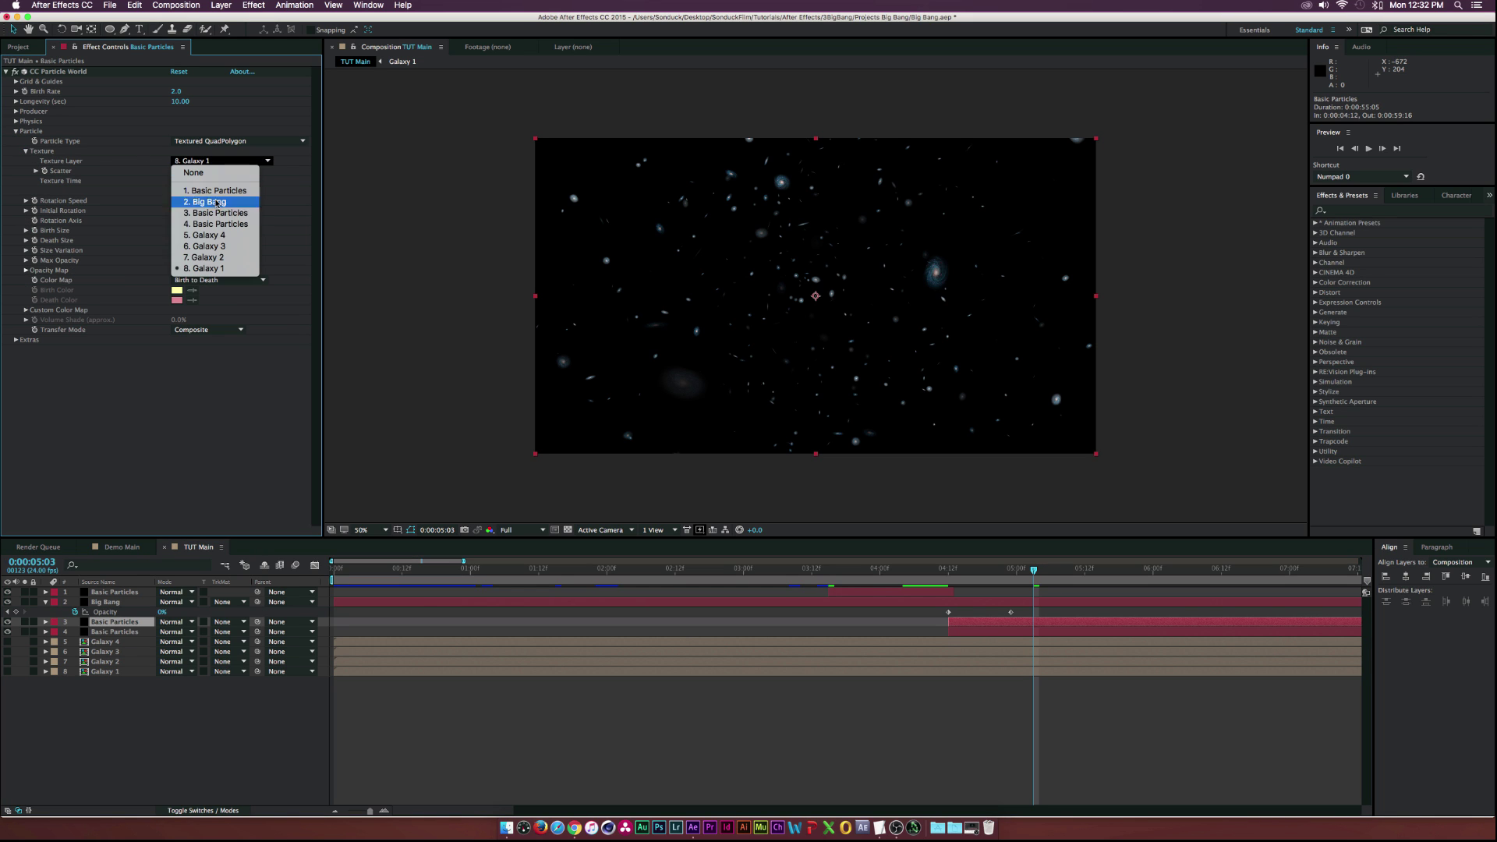
pyautogui.click(204, 257)
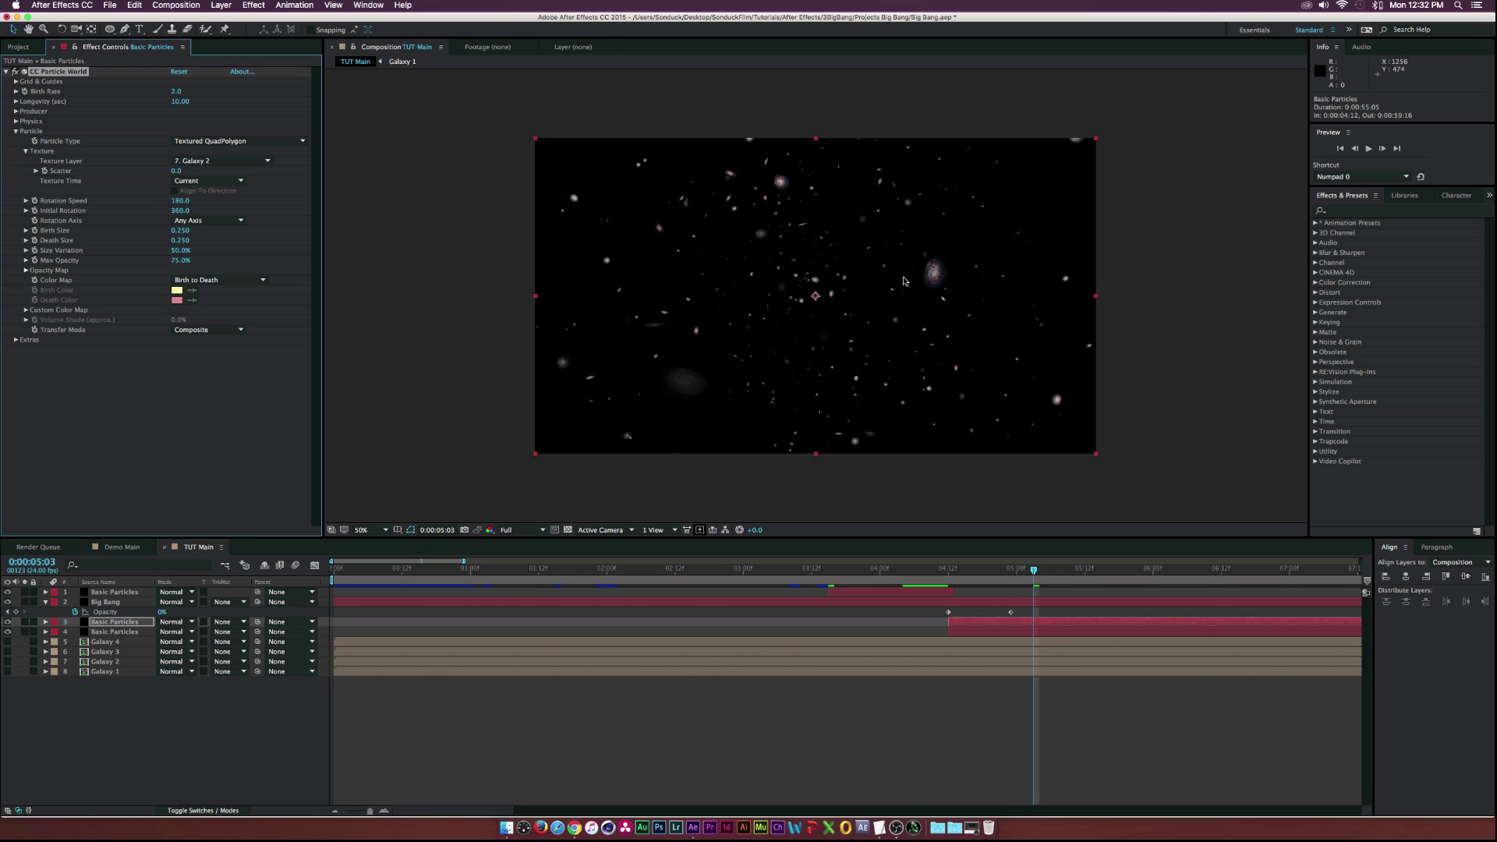
# Set the Galaxy 2 particles' Random Seed to 350 and scrub through the combined galaxies
pyautogui.click(17, 341)
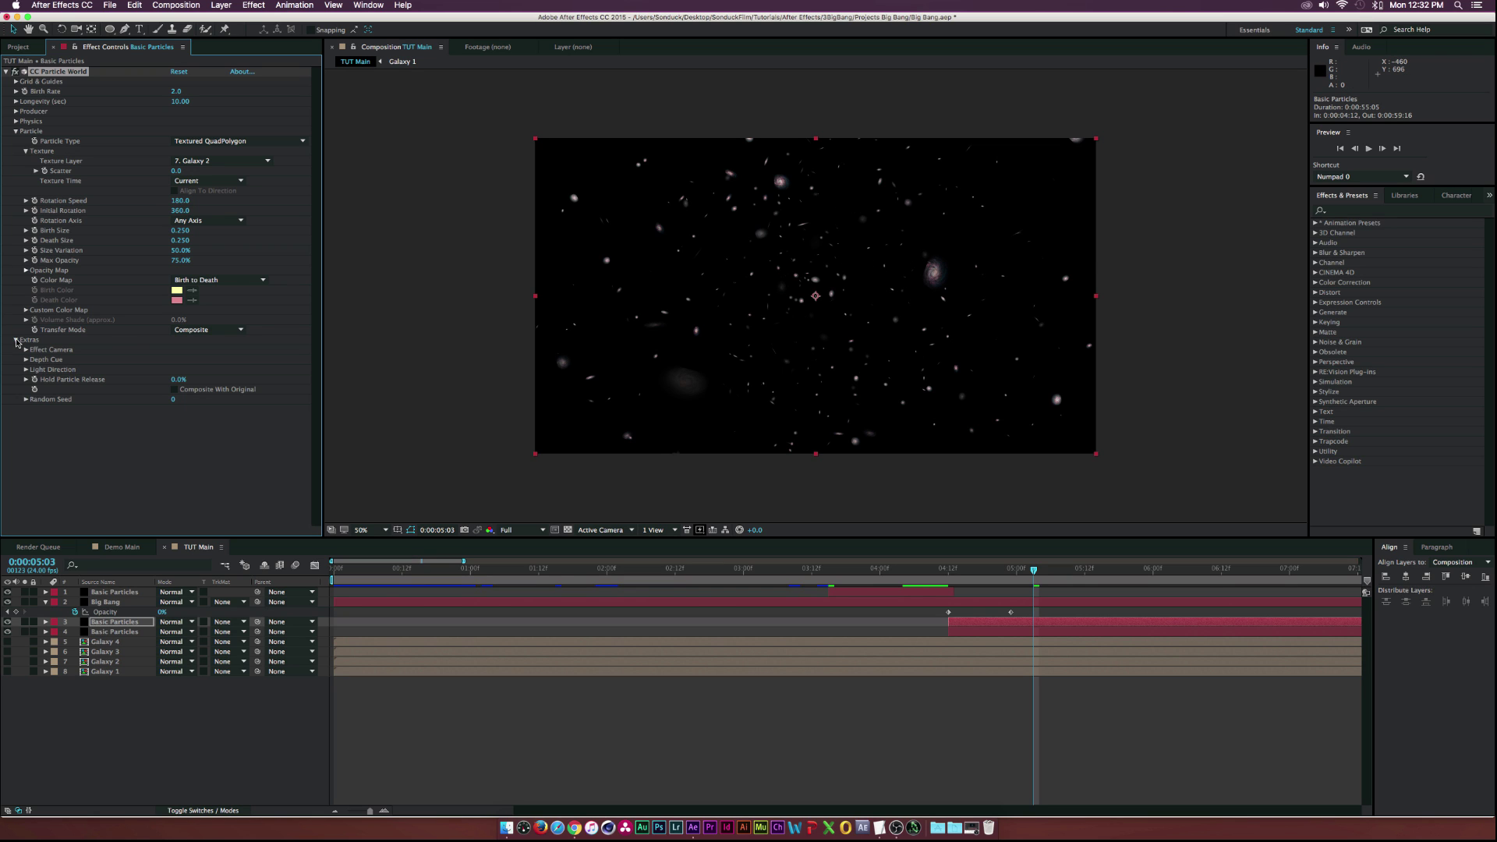
pyautogui.click(196, 403)
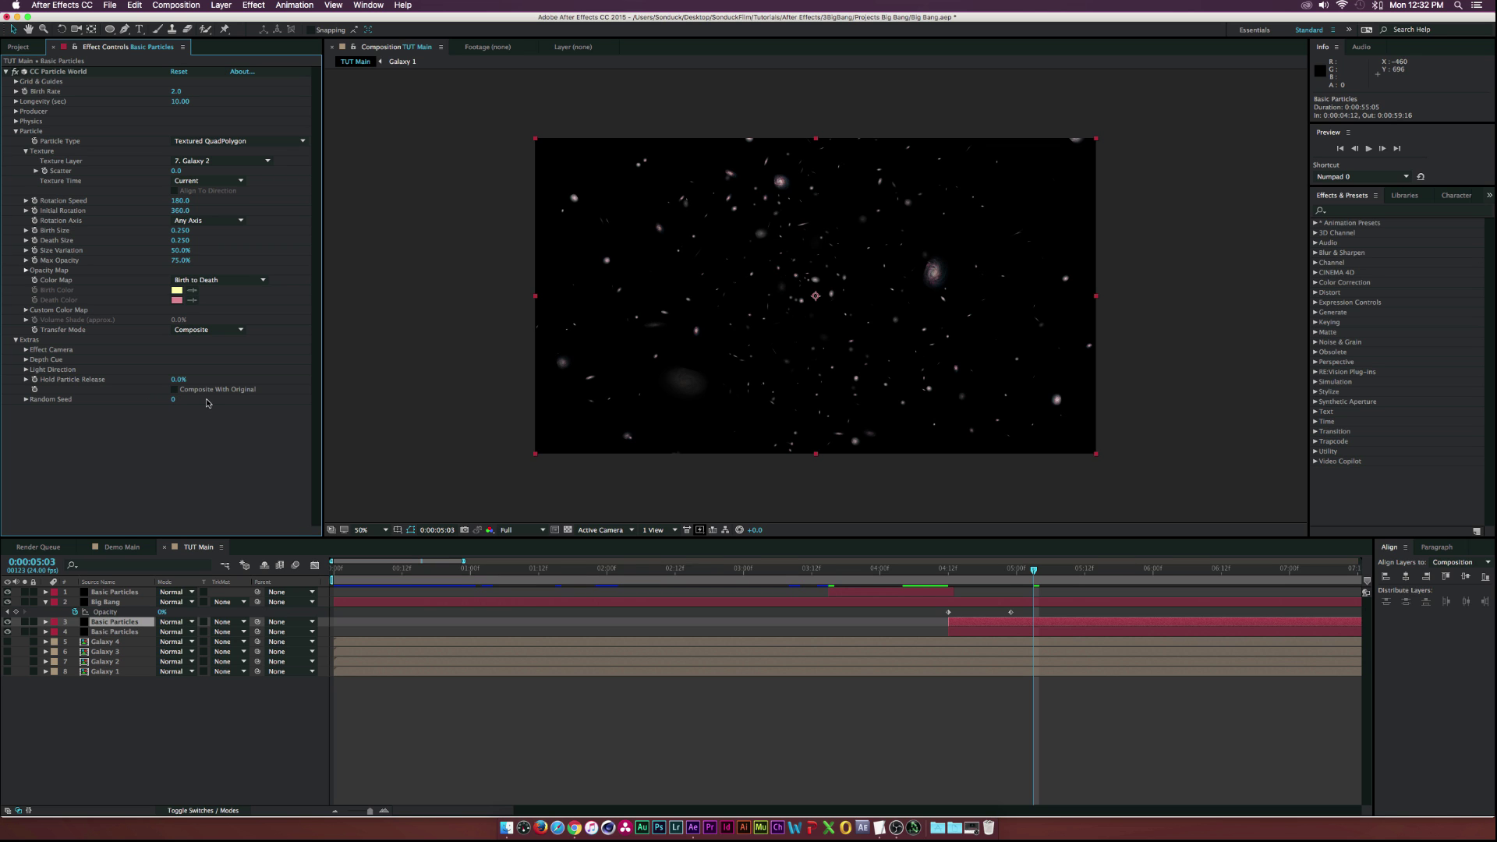
pyautogui.moveTo(171, 402); pyautogui.dragTo(210, 401)
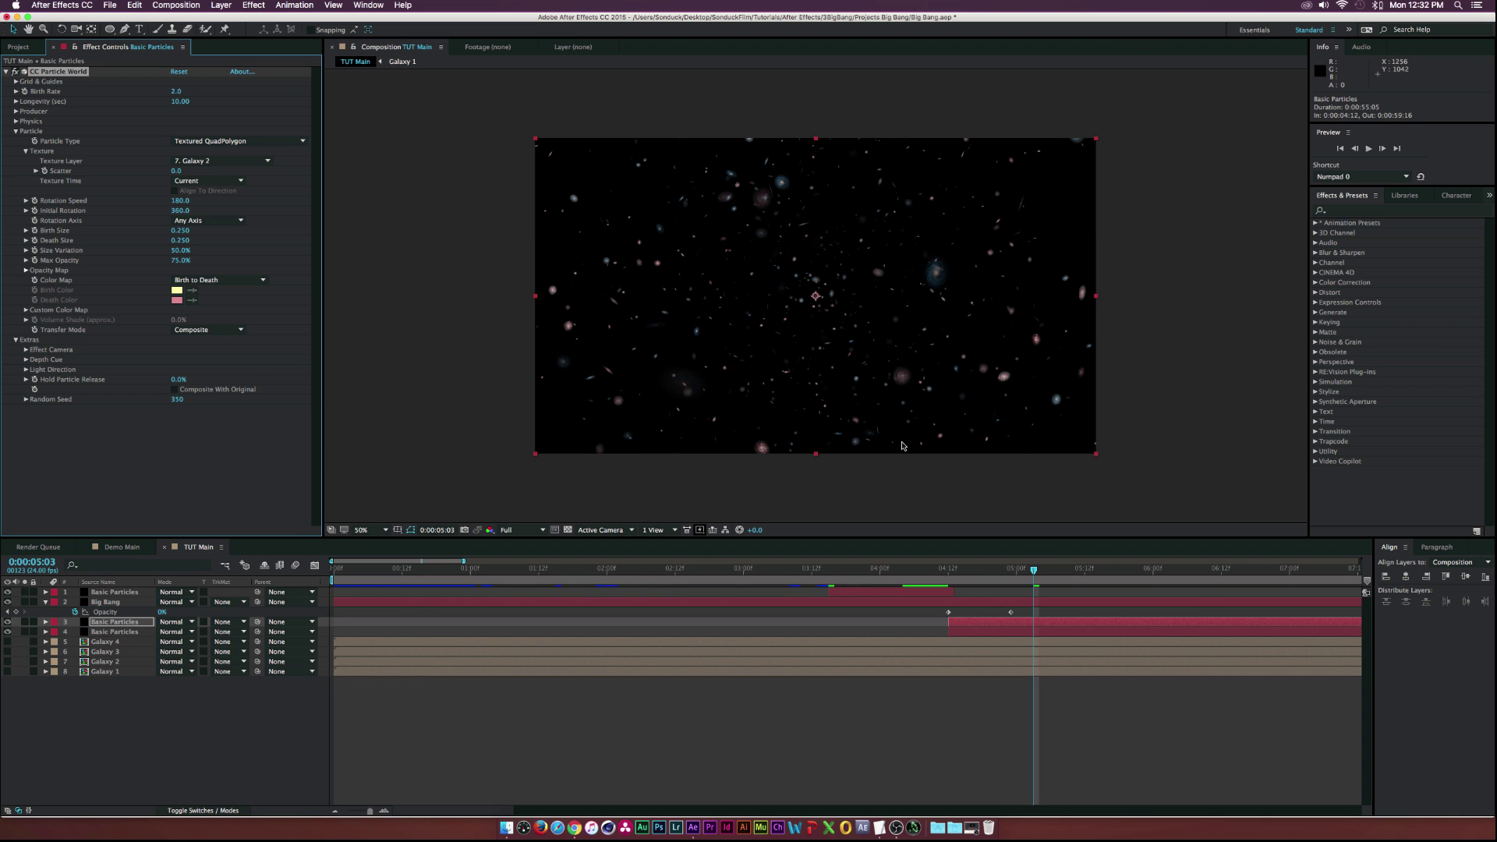
pyautogui.moveTo(975, 569); pyautogui.dragTo(1037, 573)
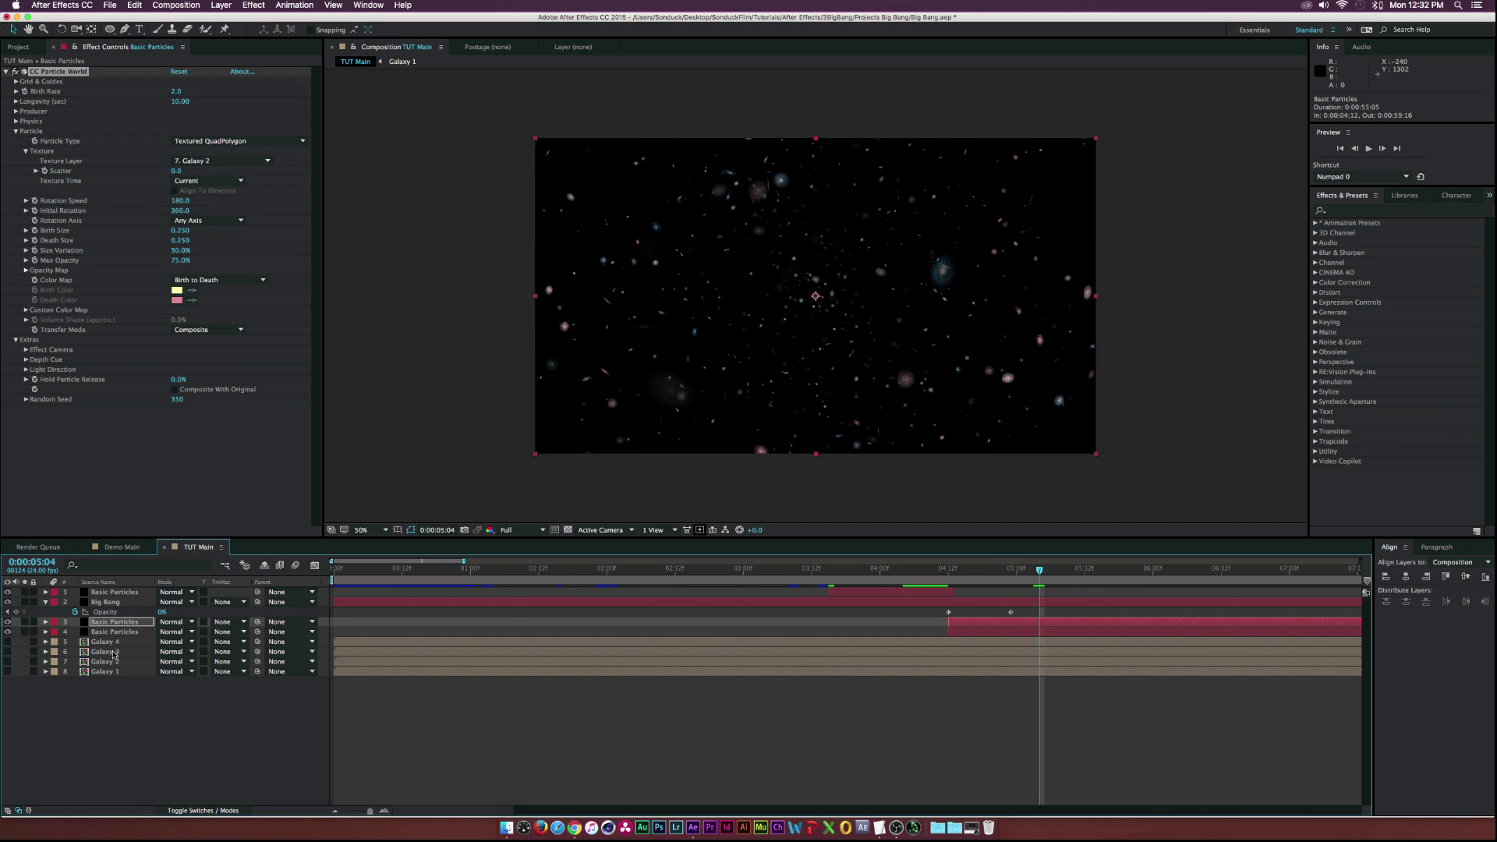
pyautogui.moveTo(1017, 569)
pyautogui.mouseDown()
pyautogui.moveTo(1131, 572)
pyautogui.moveTo(1000, 574)
pyautogui.moveTo(1016, 570)
pyautogui.mouseUp()
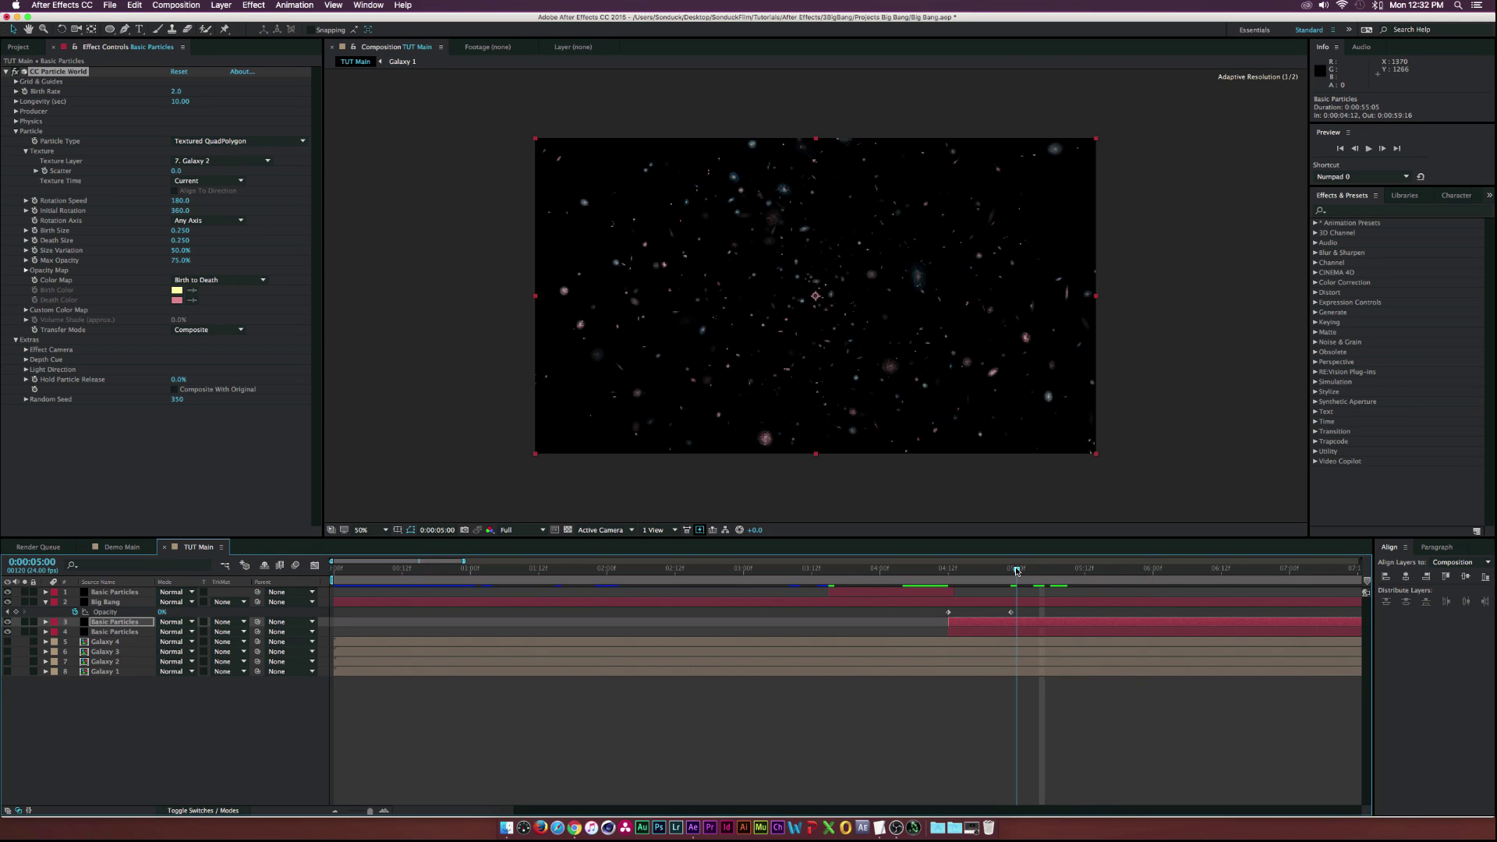
# Duplicate the two Basic Particles layers textured with Galaxy 1 and Galaxy 2 together
pyautogui.click(127, 708)
pyautogui.click(118, 625)
pyautogui.keyDown('shift'); pyautogui.click(115, 632); pyautogui.keyUp('shift')
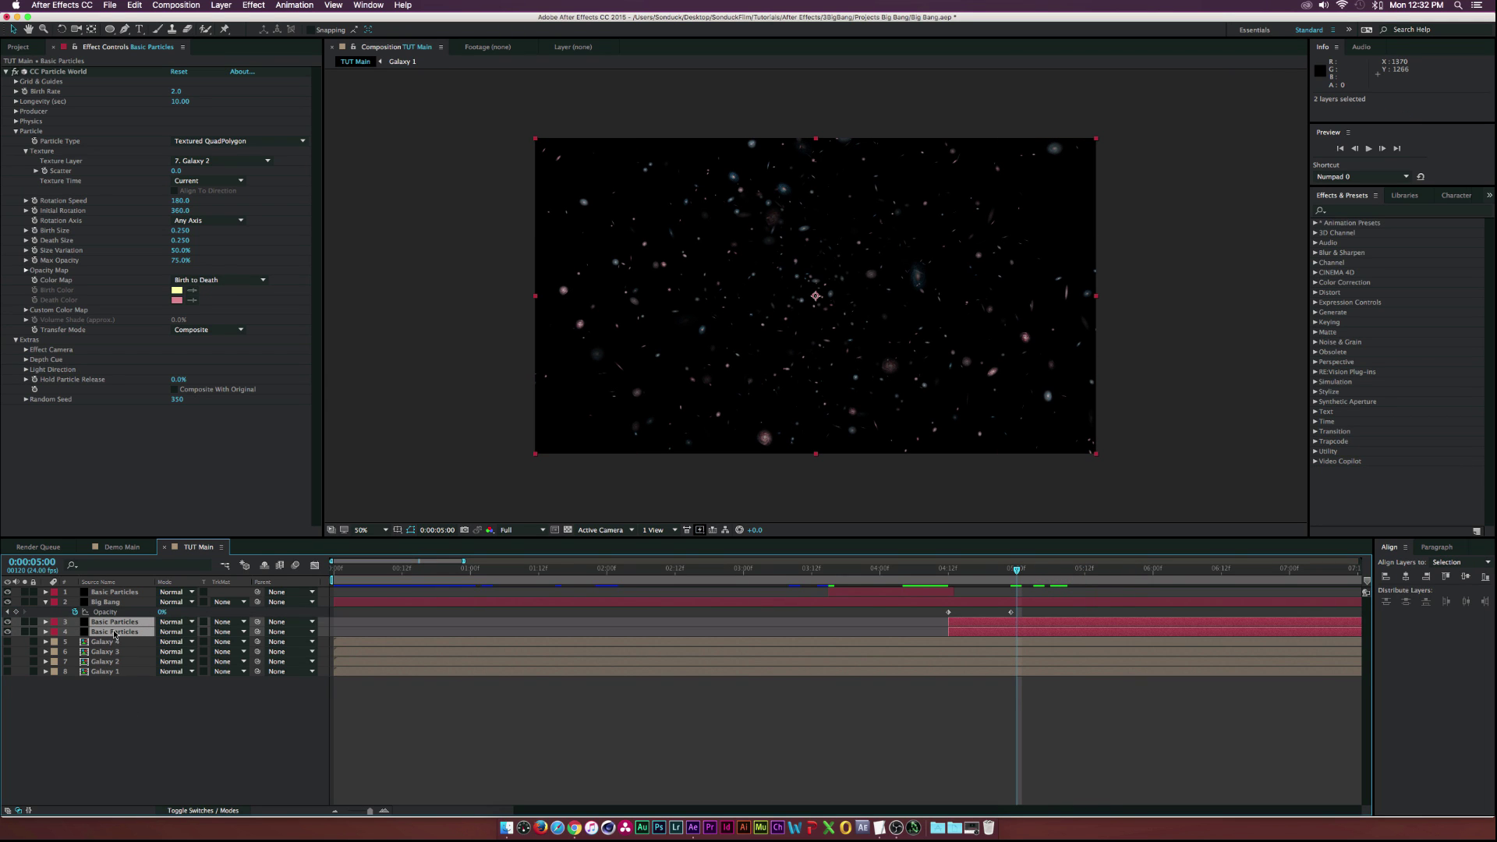
pyautogui.hotkey('ctrl', 'd')
# Change the duplicated Galaxy 1 particle layer's texture to the Galaxy 3 layer and set its Random Seed to 590
pyautogui.click(144, 755)
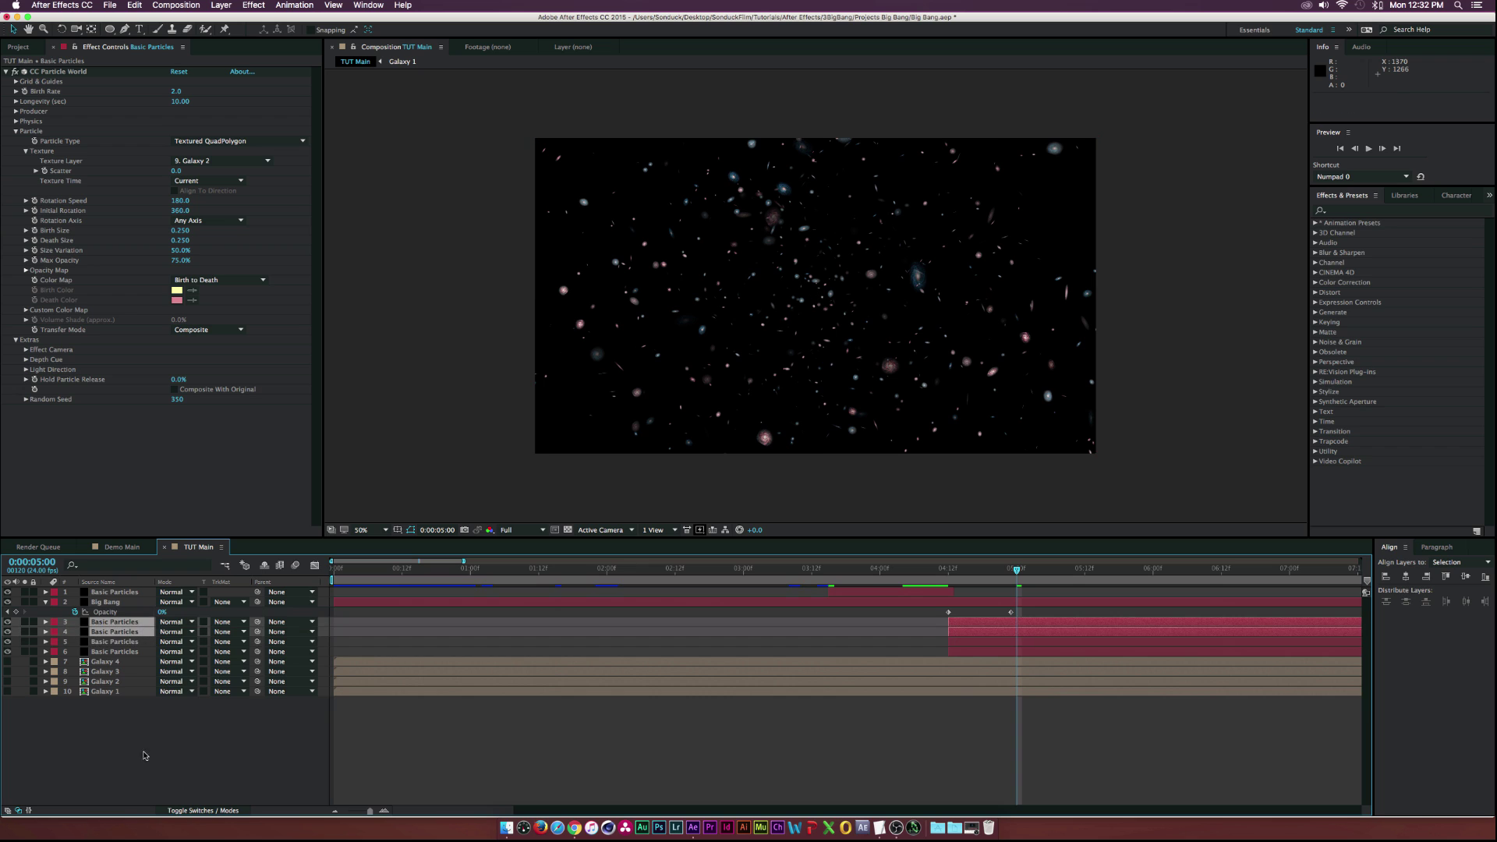
pyautogui.click(115, 631)
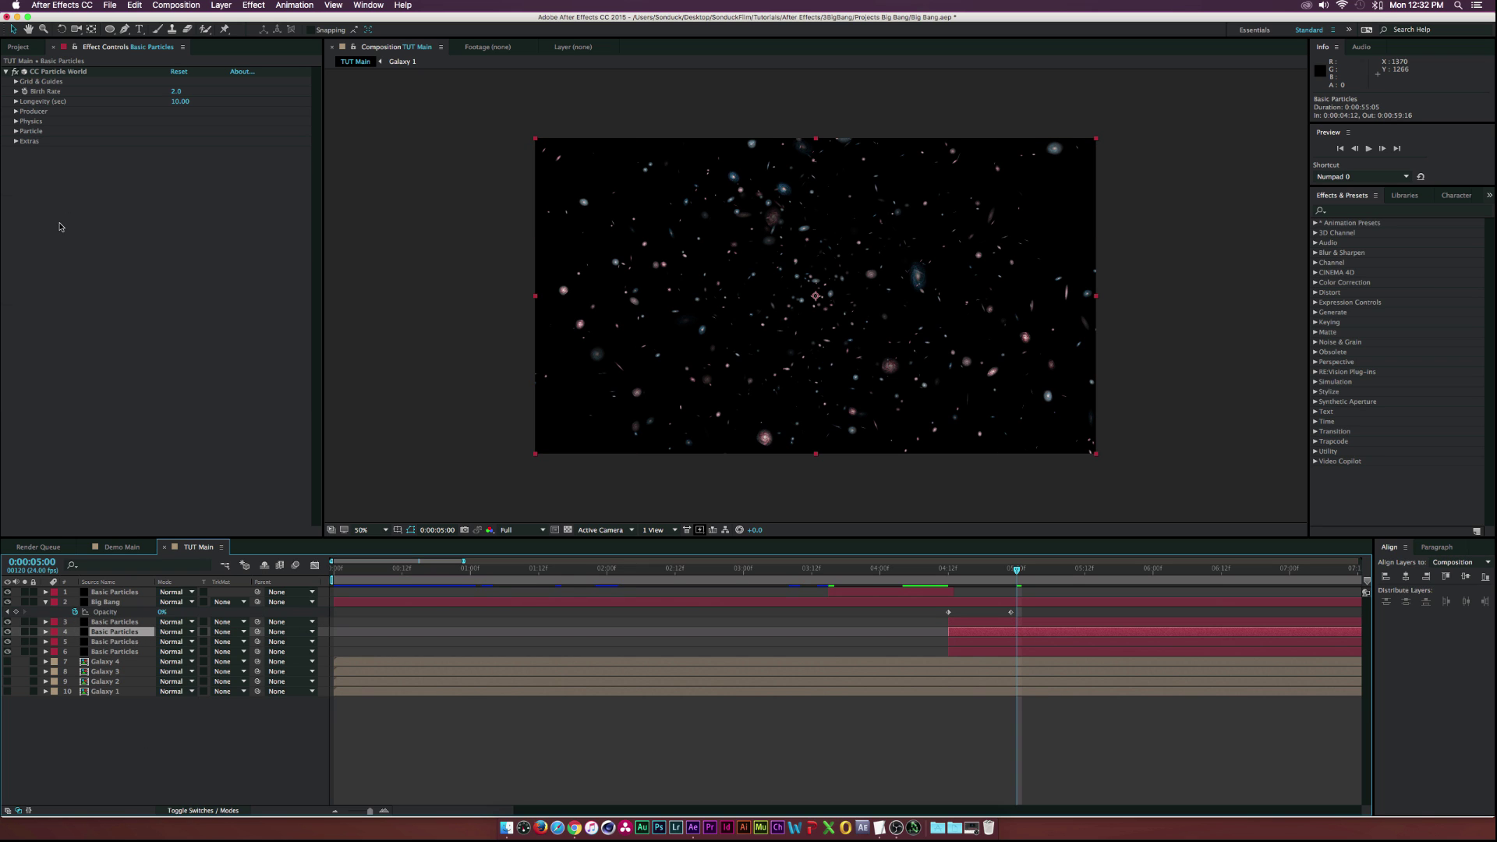
pyautogui.click(16, 131)
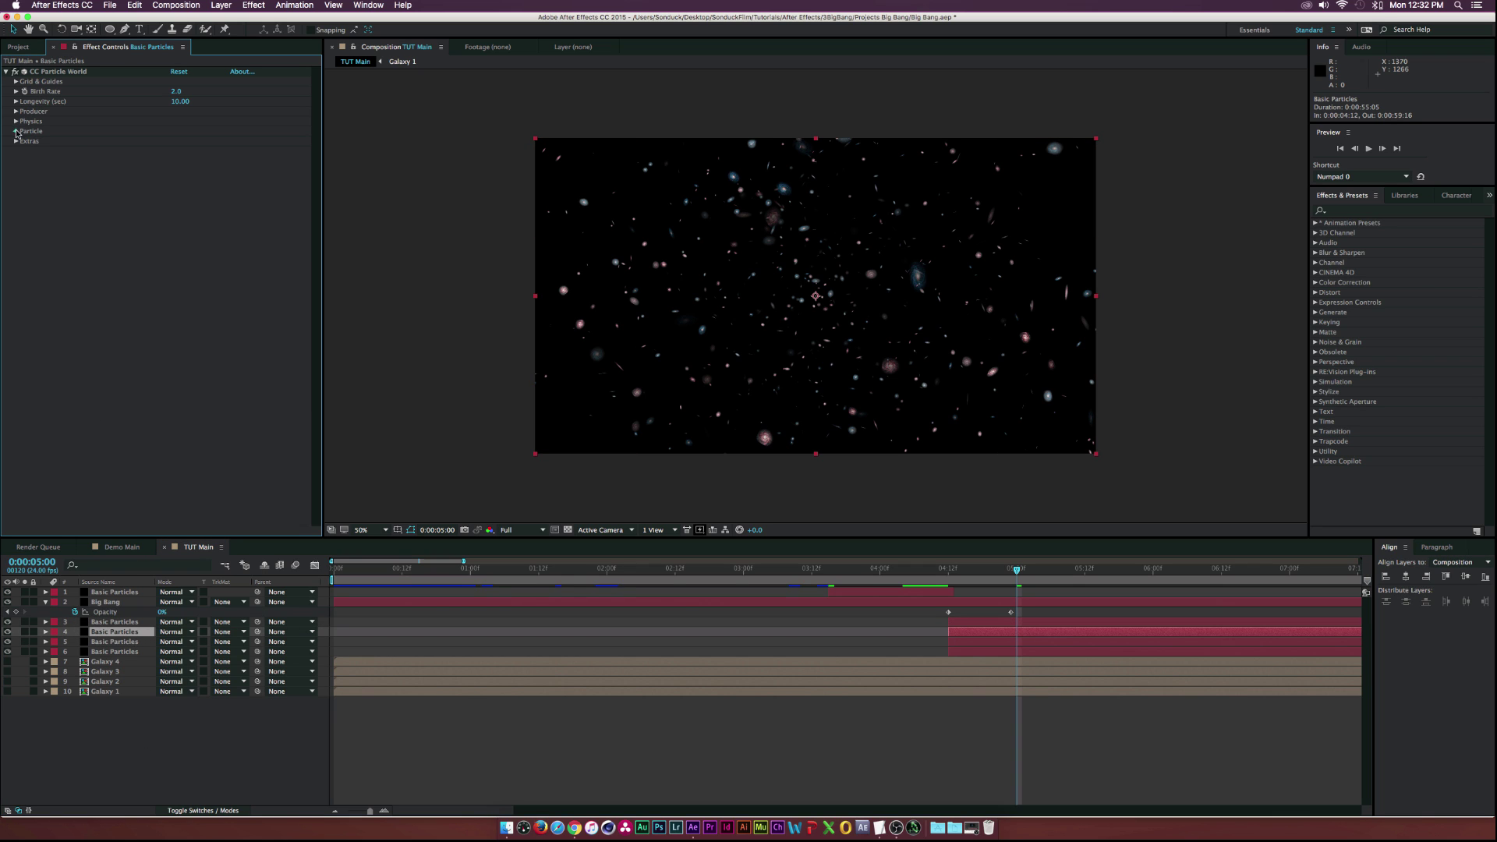
pyautogui.click(26, 151)
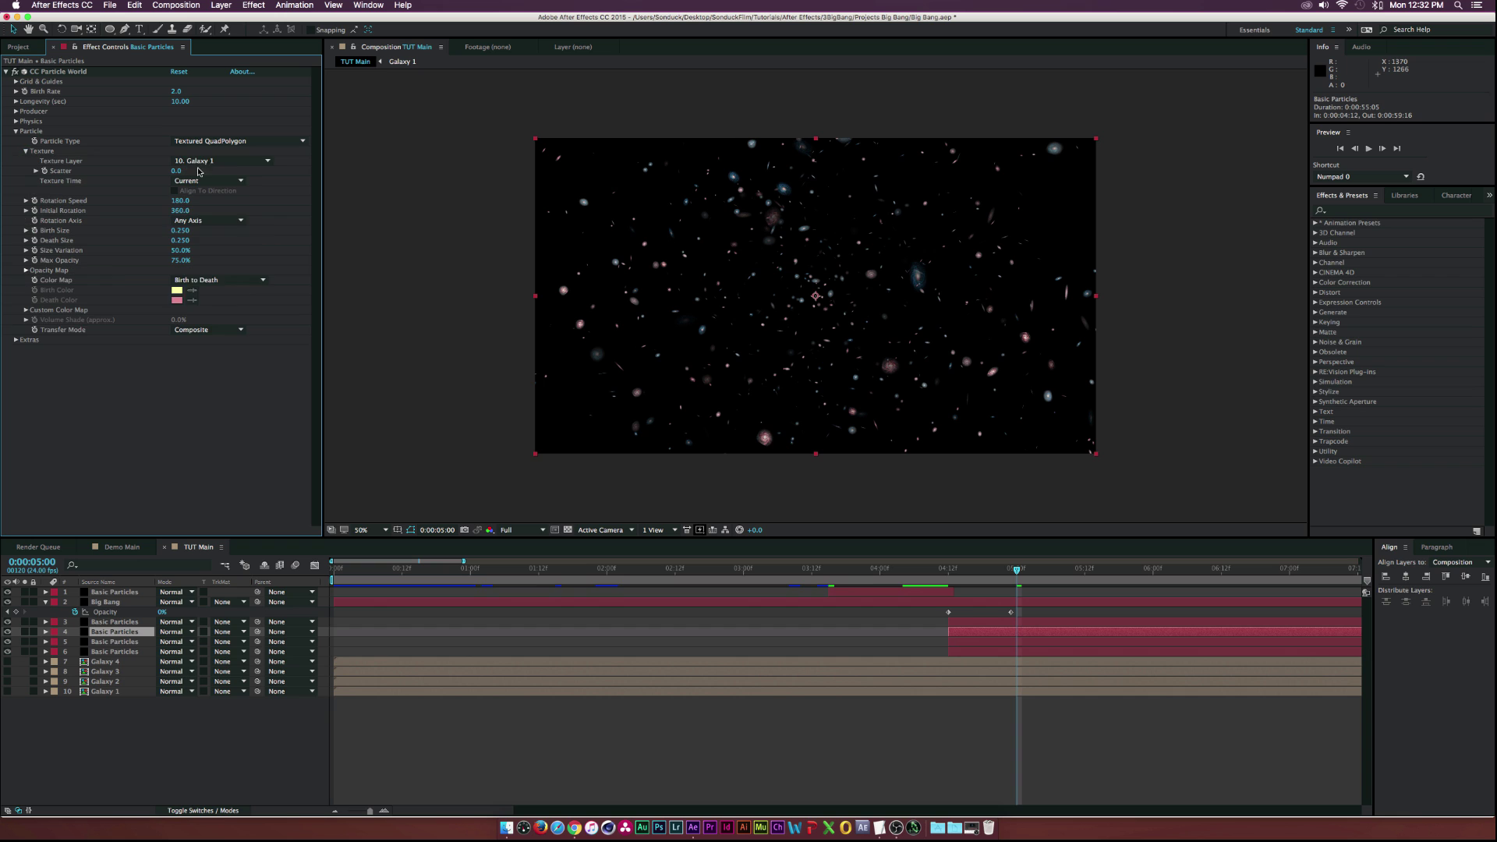
pyautogui.click(203, 161)
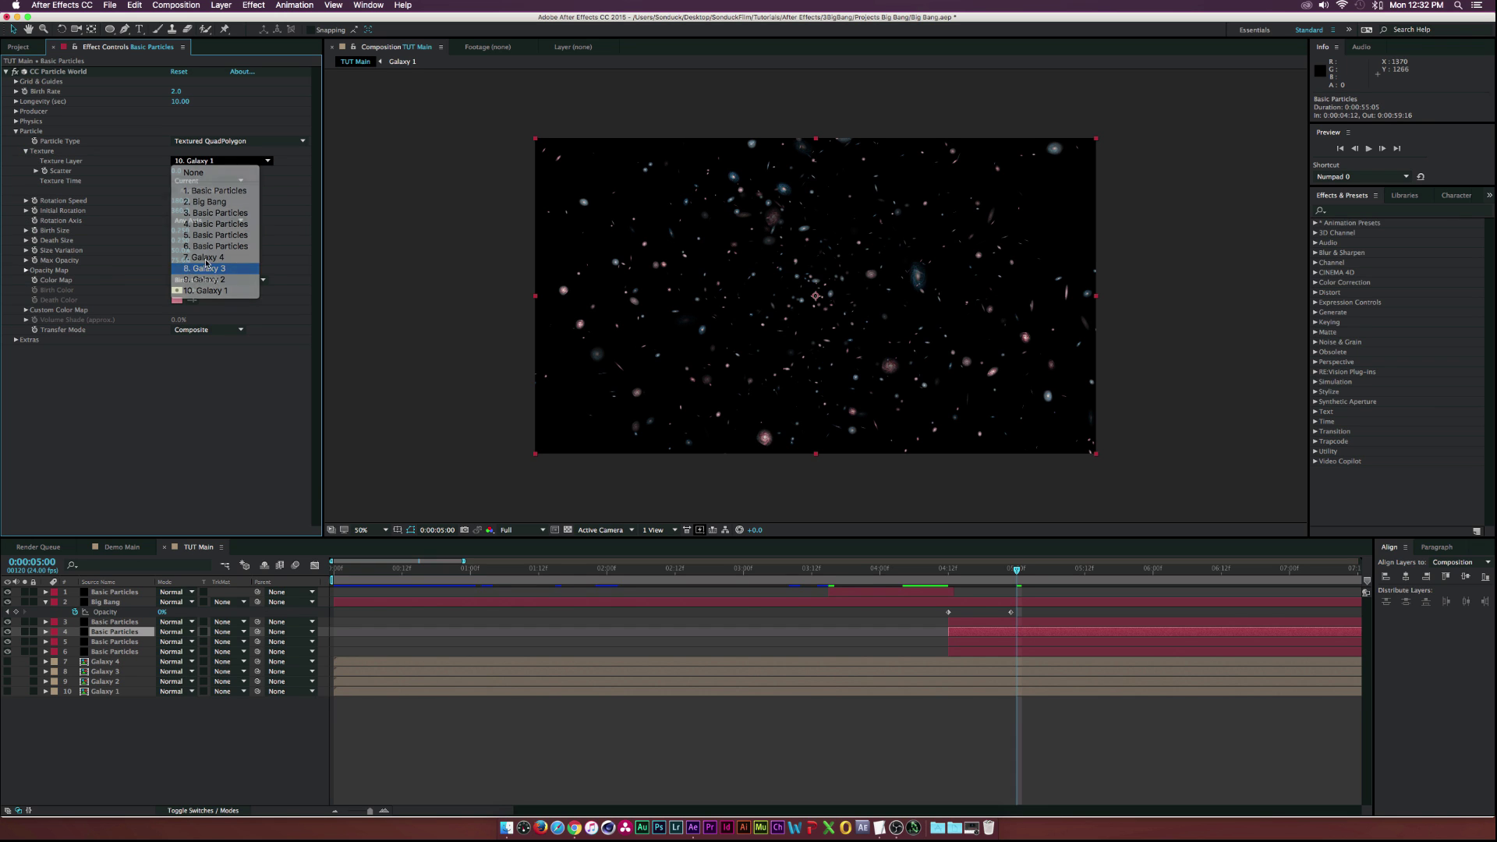
pyautogui.click(214, 269)
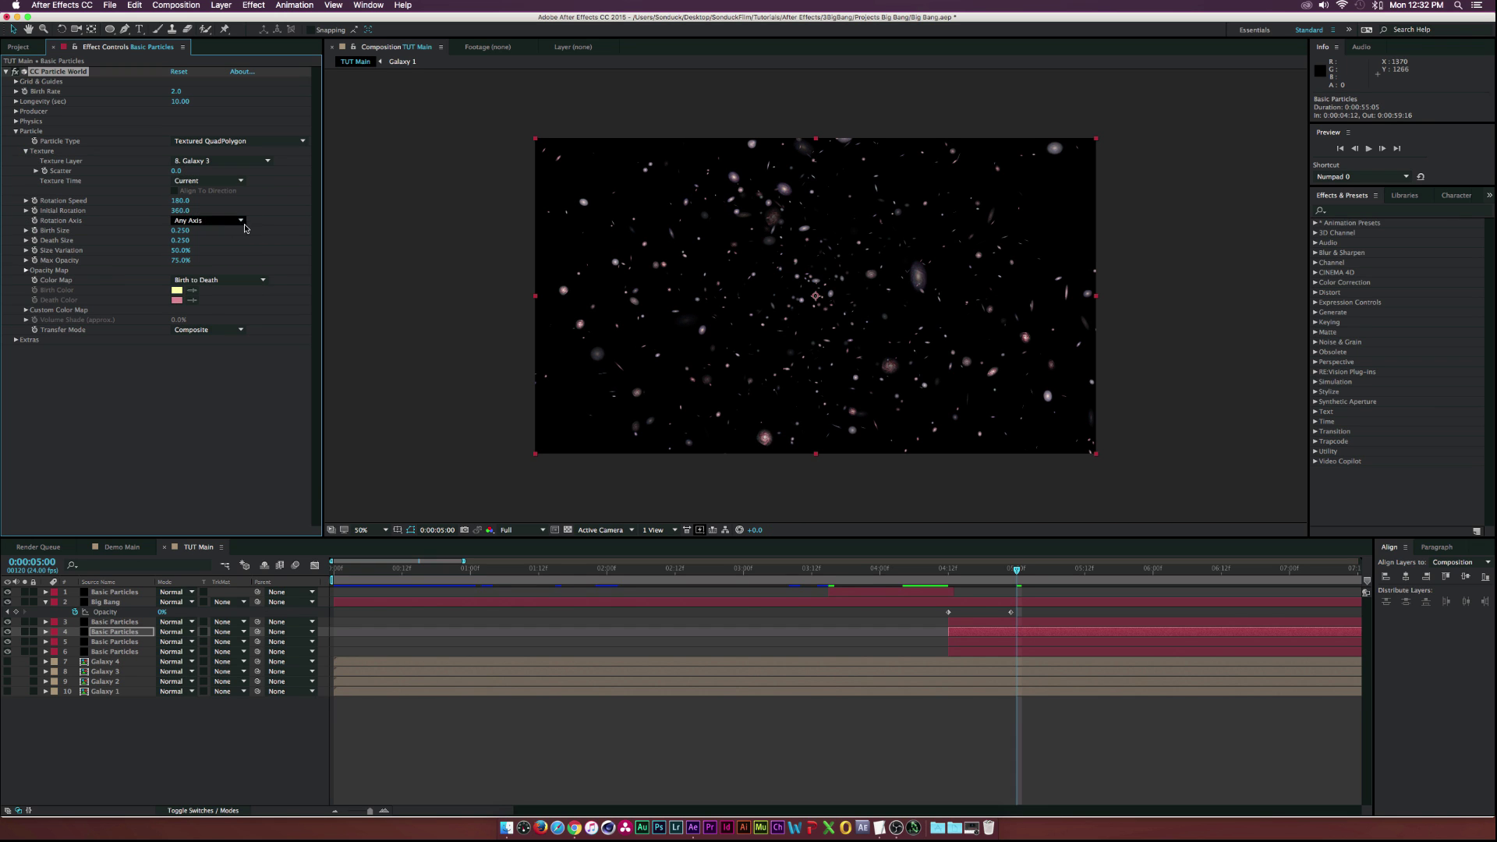
pyautogui.click(16, 340)
pyautogui.moveTo(174, 402); pyautogui.dragTo(209, 400)
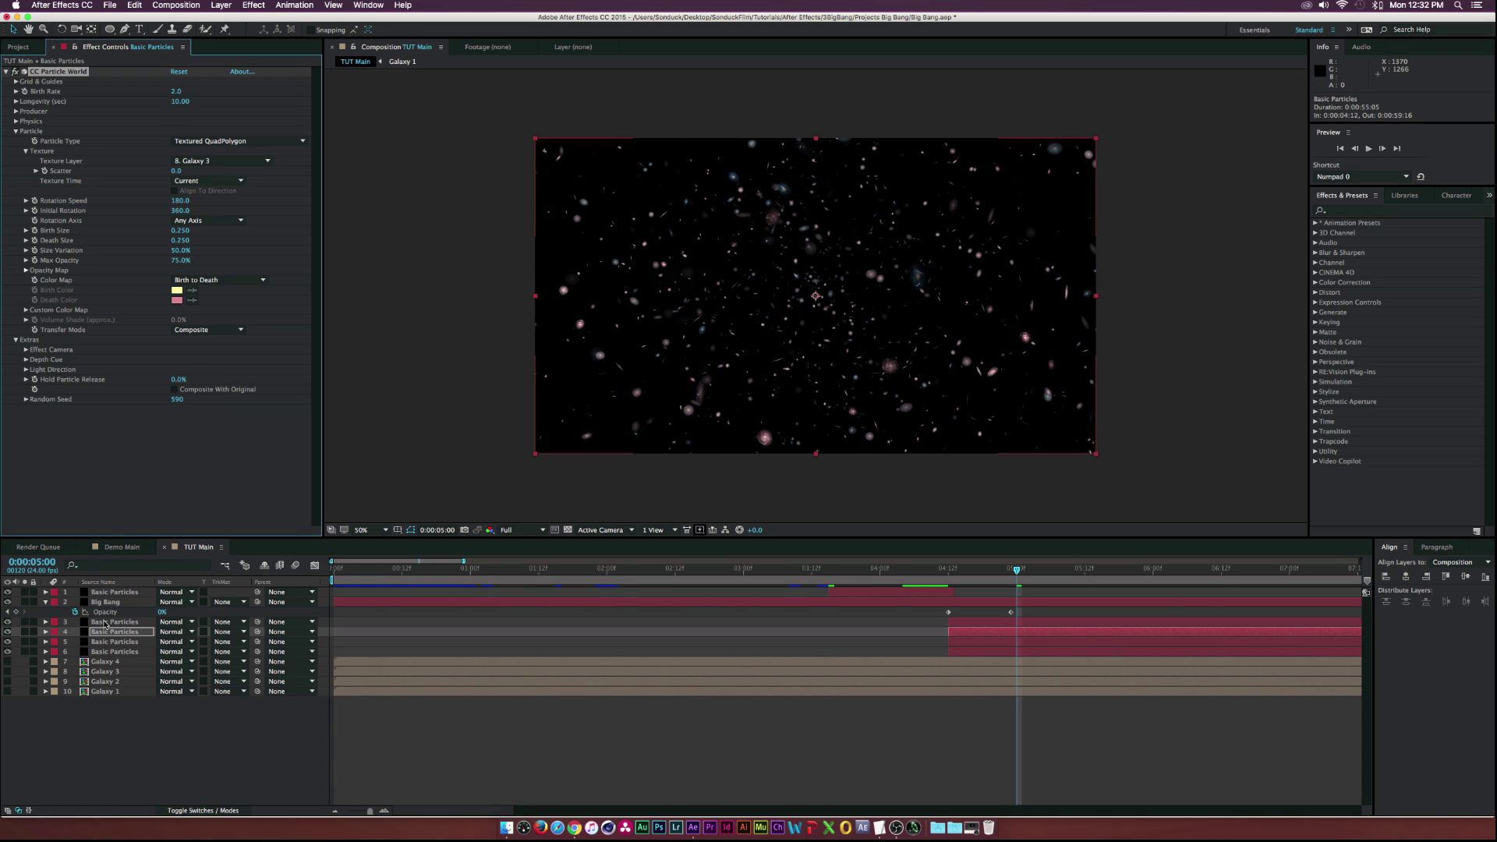
# Change the duplicated Galaxy 2 particle layer's texture to the Galaxy 4 layer
pyautogui.press('super+Up')
pyautogui.click(16, 121)
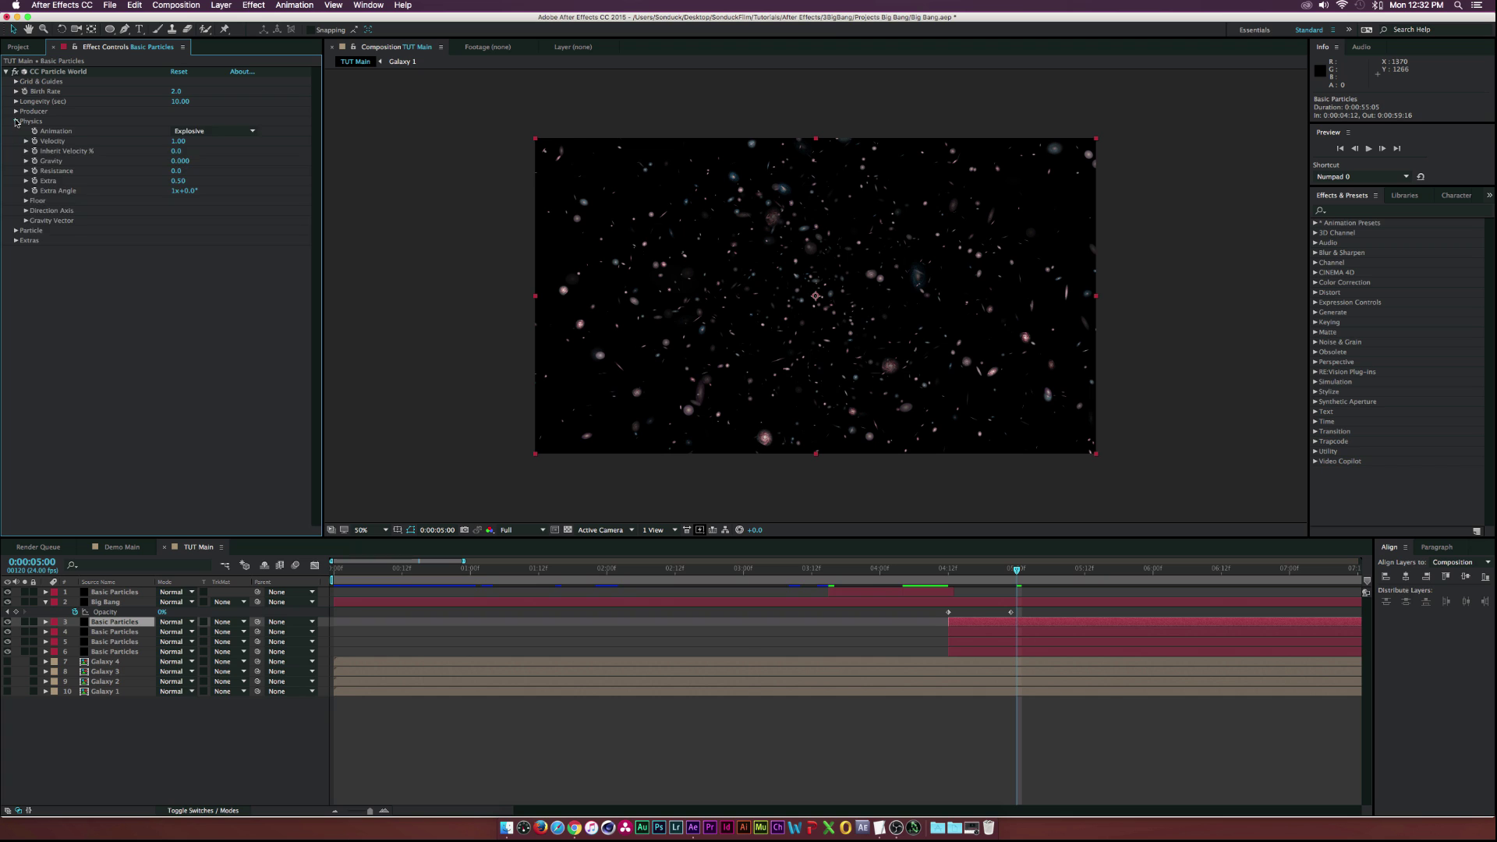
pyautogui.click(15, 121)
pyautogui.click(15, 131)
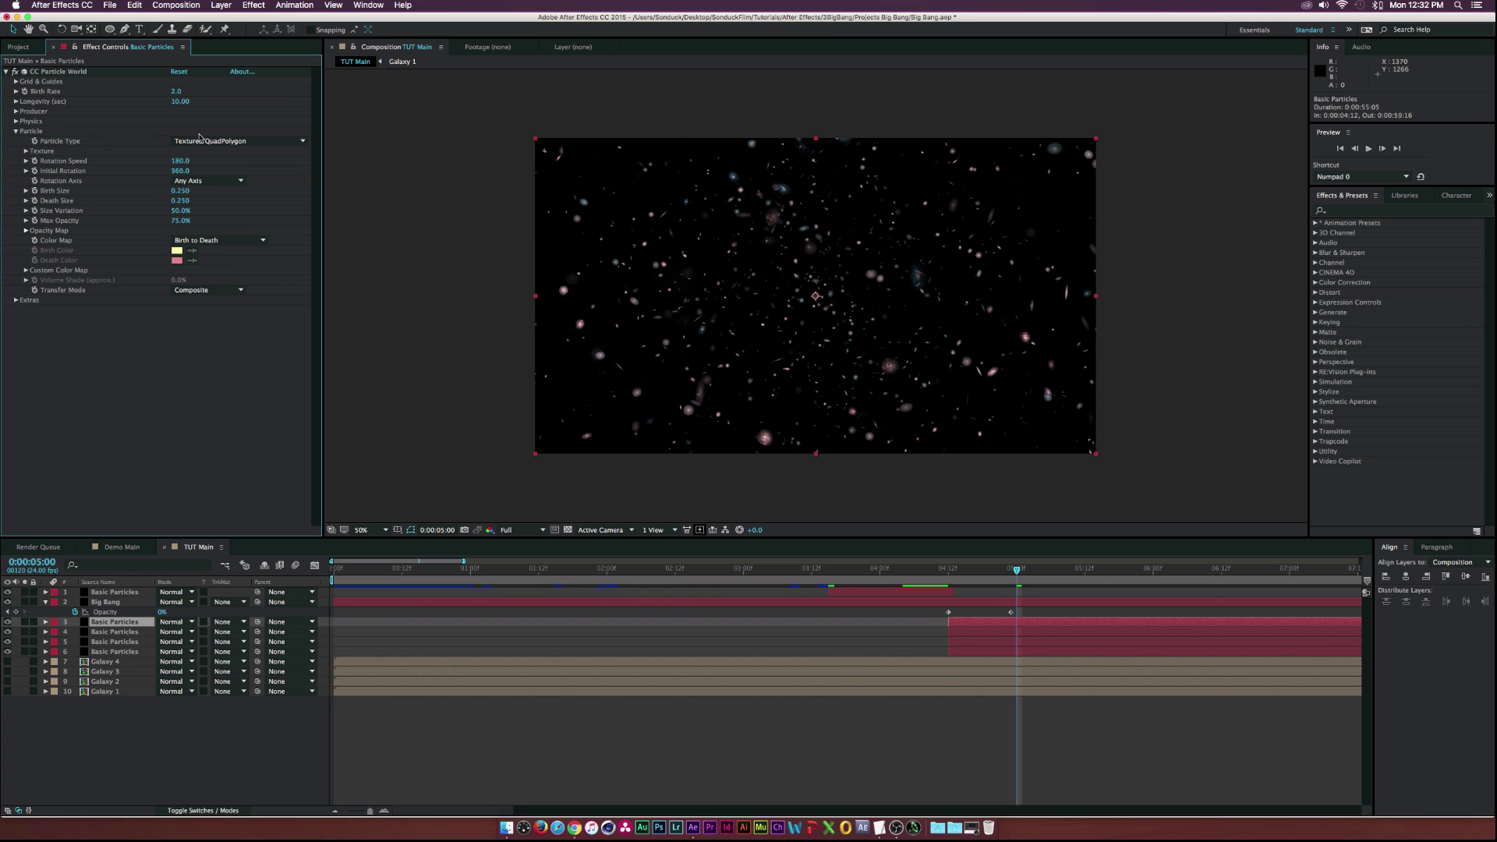
pyautogui.click(26, 151)
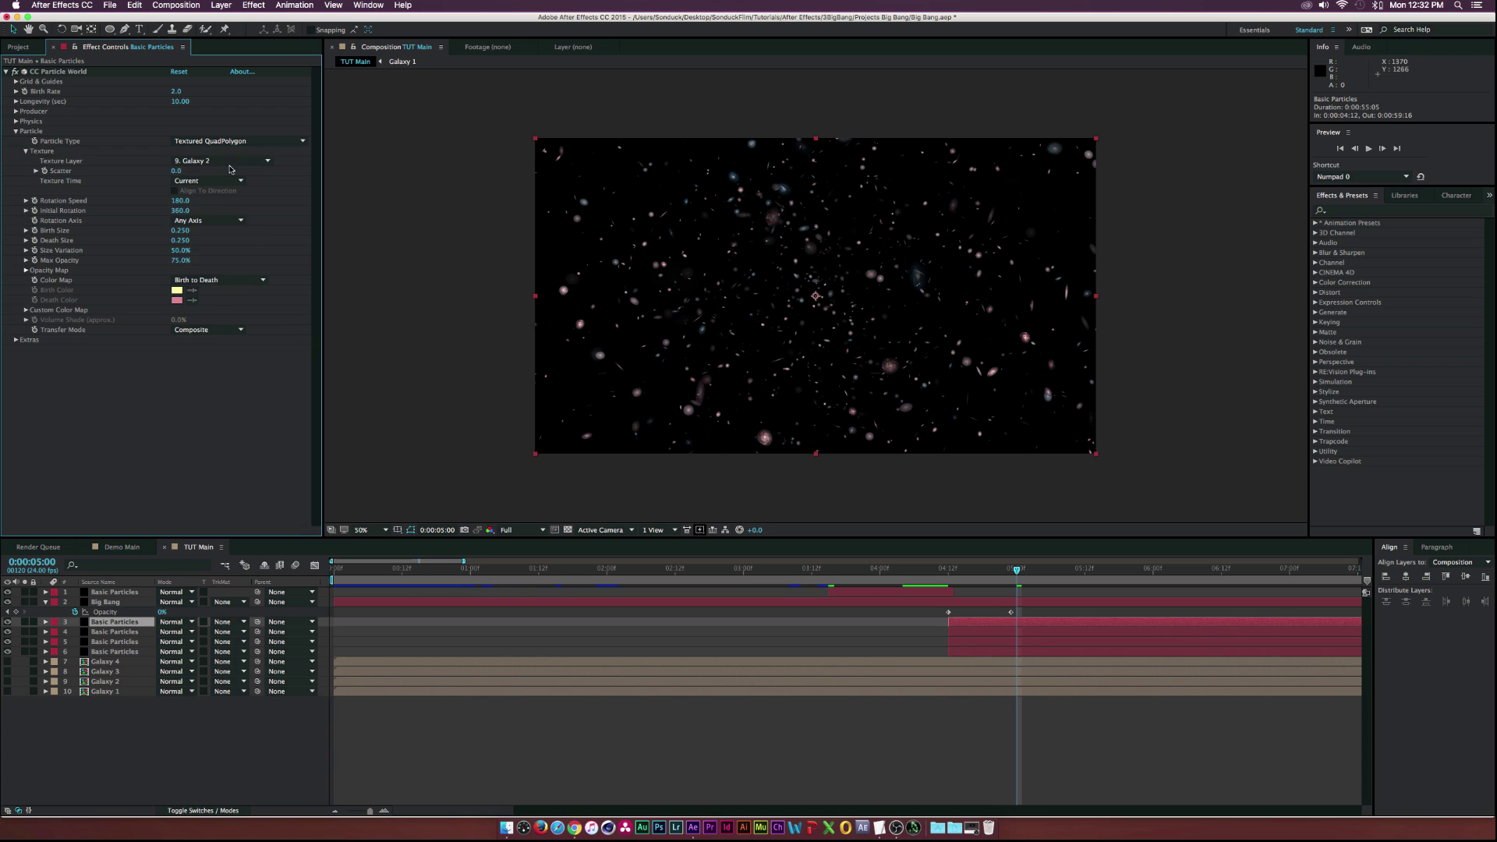
pyautogui.click(221, 161)
pyautogui.click(206, 262)
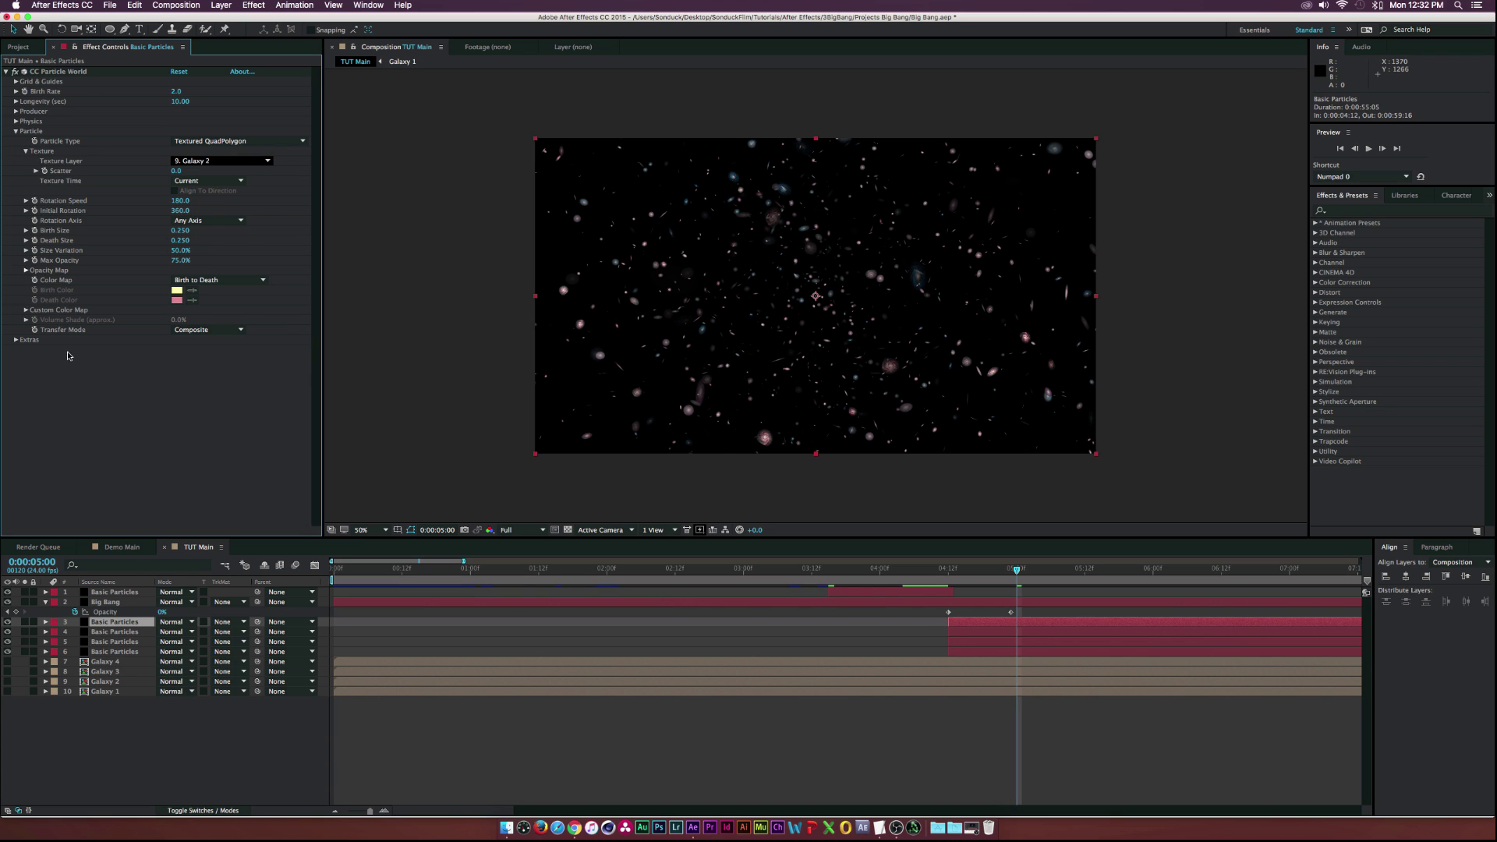
# Set the Galaxy 4 particles' Random Seed to 1310 and scrub through the combined galaxies
pyautogui.click(16, 341)
pyautogui.moveTo(169, 400); pyautogui.dragTo(226, 401)
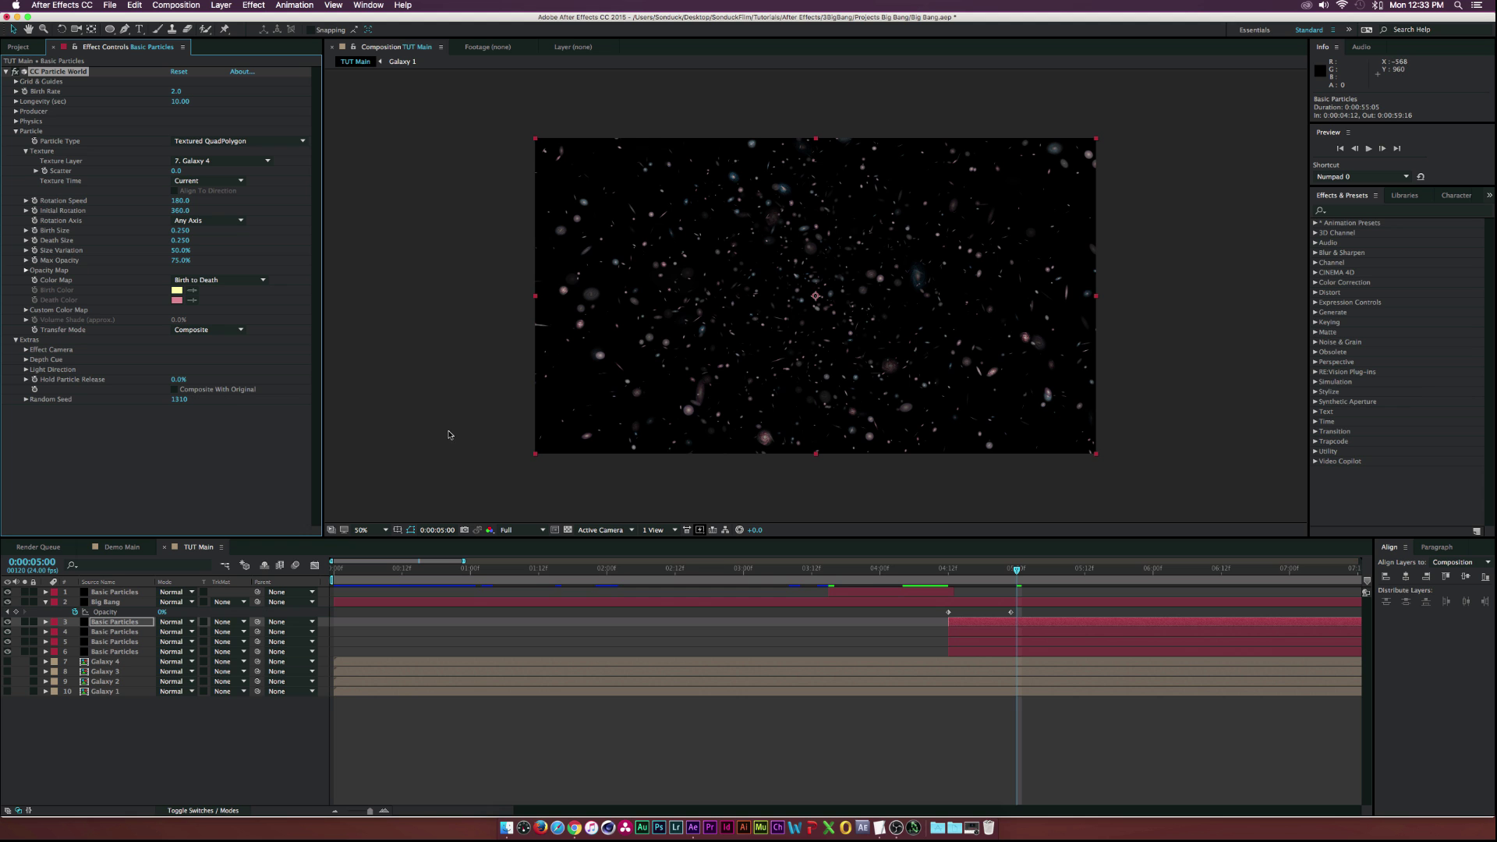
pyautogui.moveTo(959, 568); pyautogui.dragTo(1084, 570)
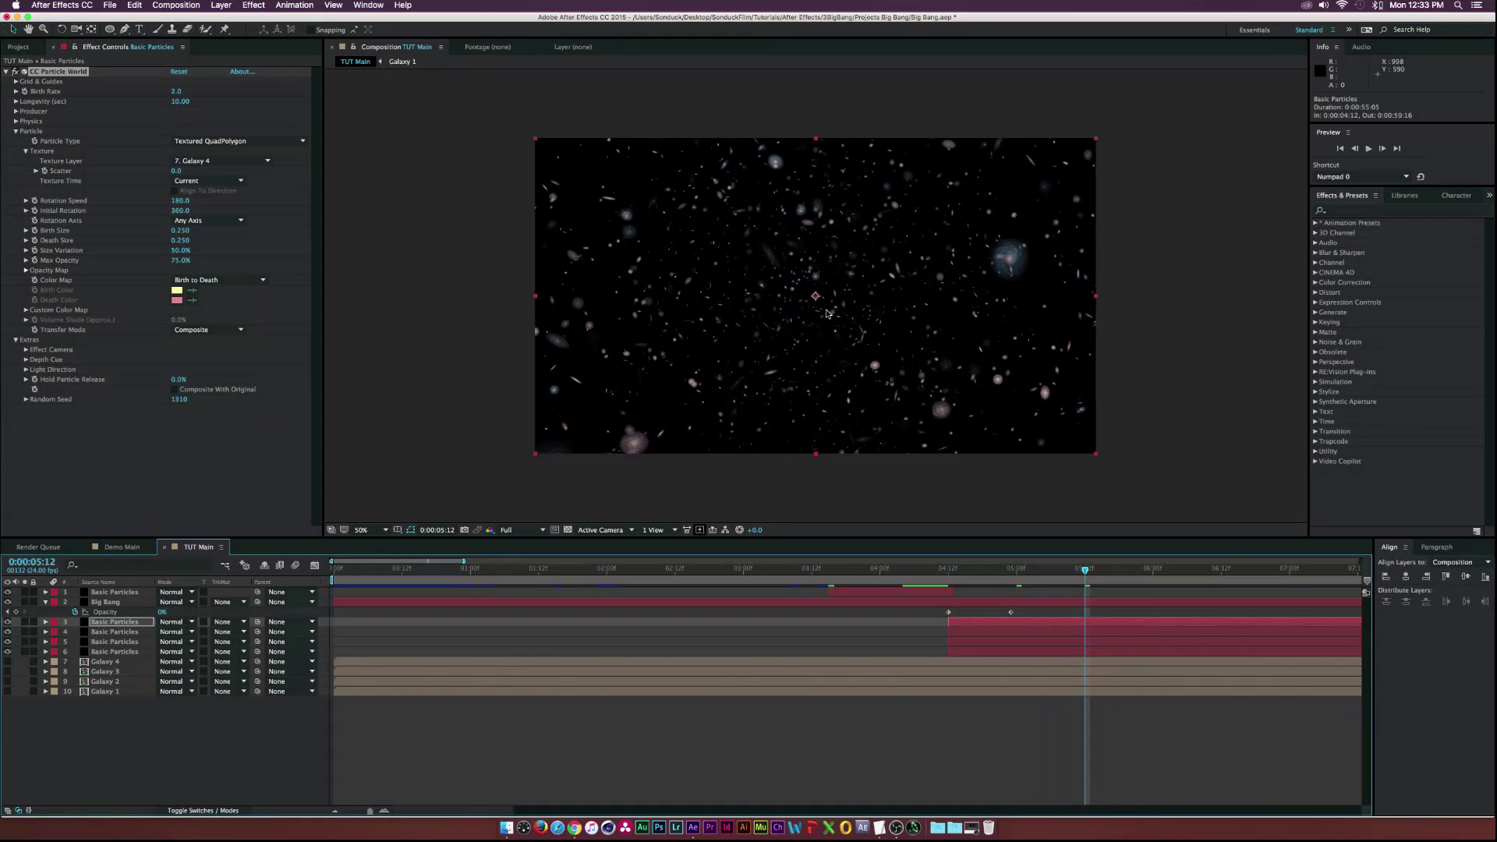
# Open the Galaxy 2 pre-comp and apply the Tint effect to the Galaxy 2.jpg layer
pyautogui.doubleClick(105, 682)
pyautogui.click(113, 593)
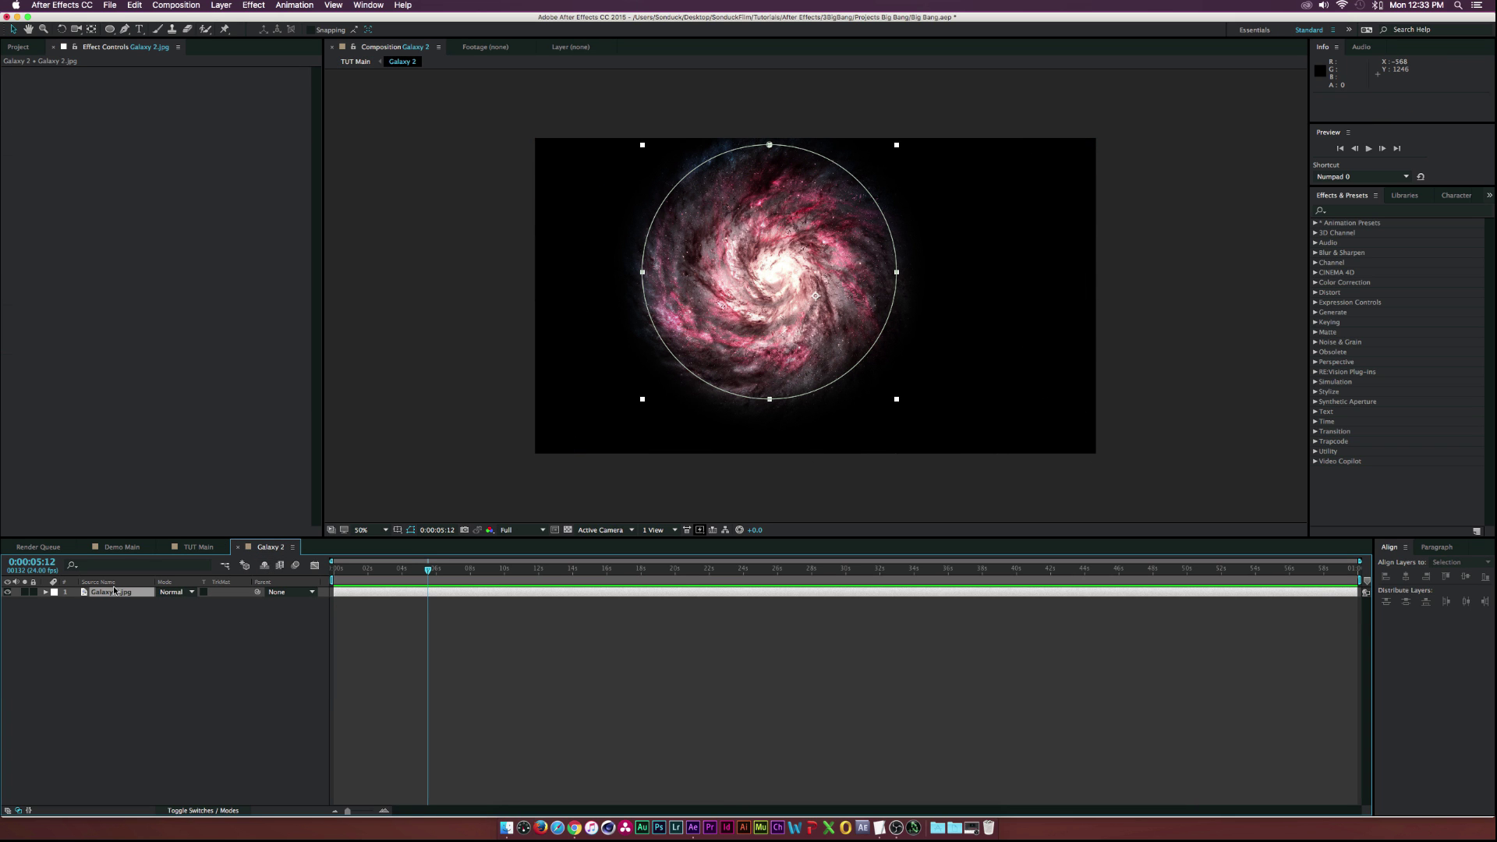
pyautogui.click(254, 5)
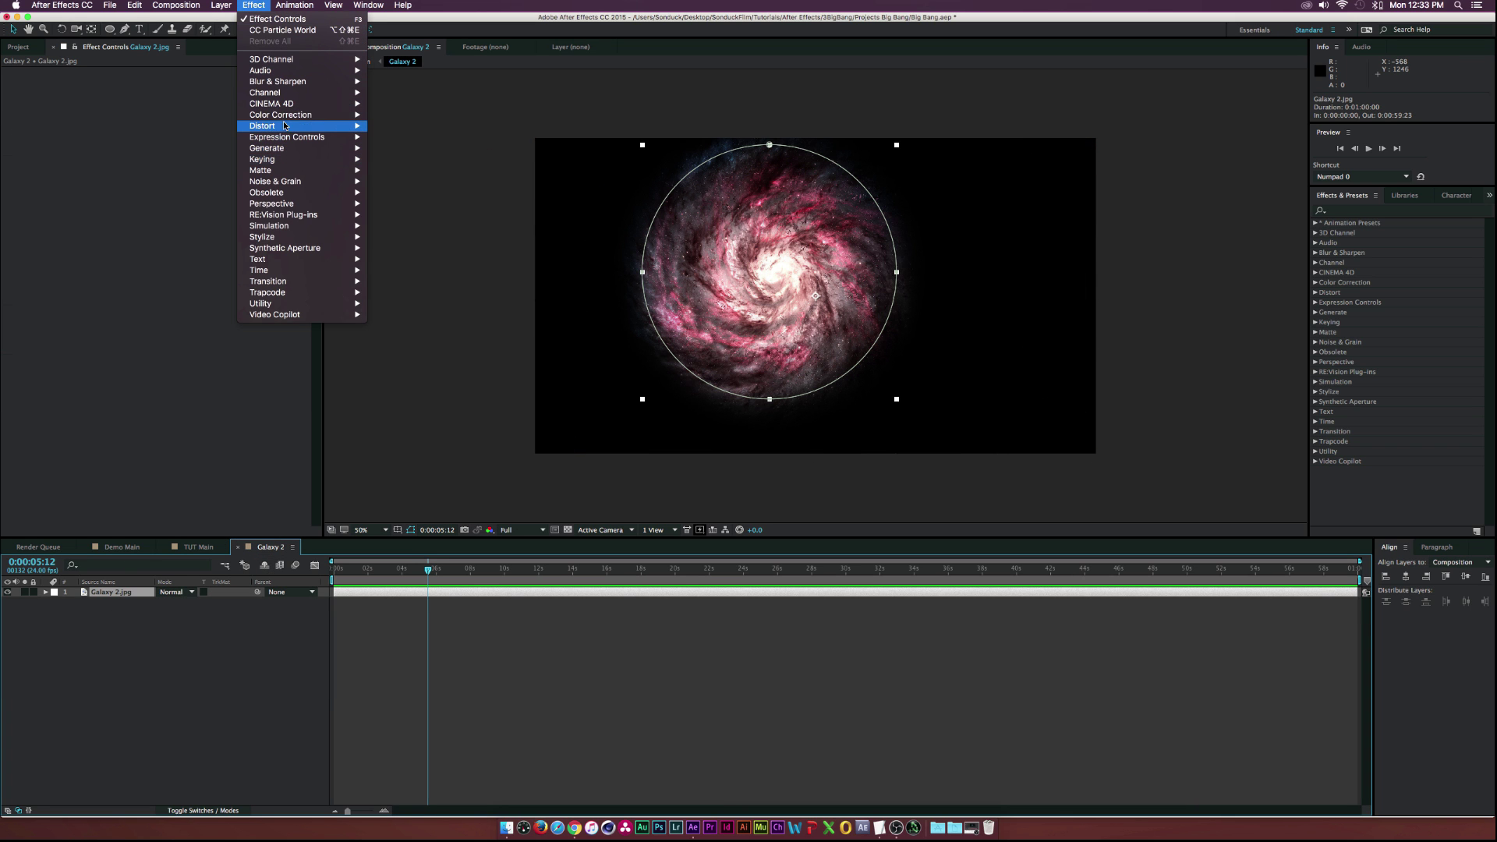
pyautogui.moveTo(328, 114)
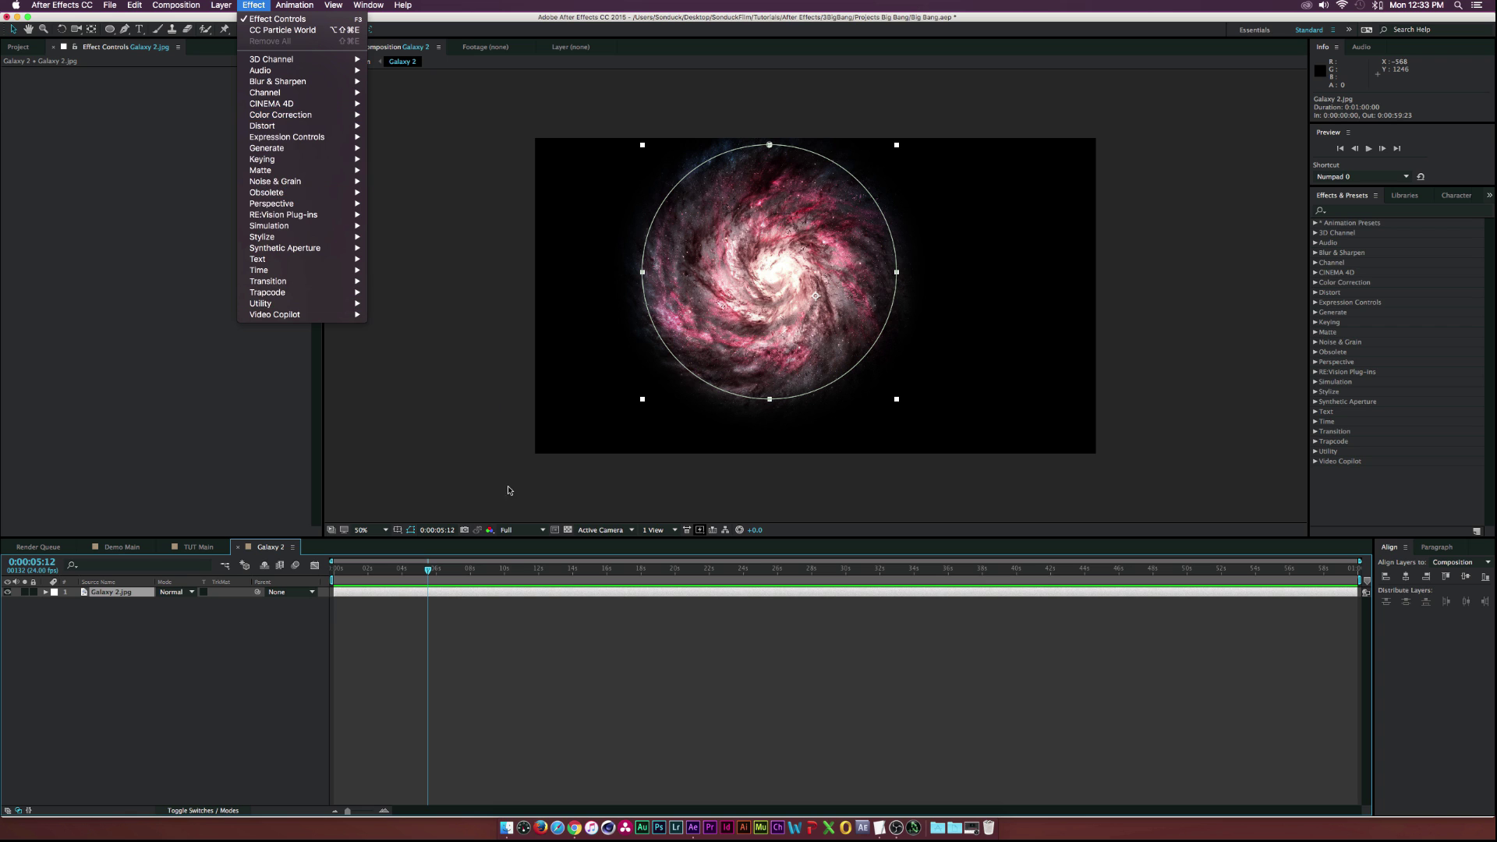
pyautogui.click(375, 460)
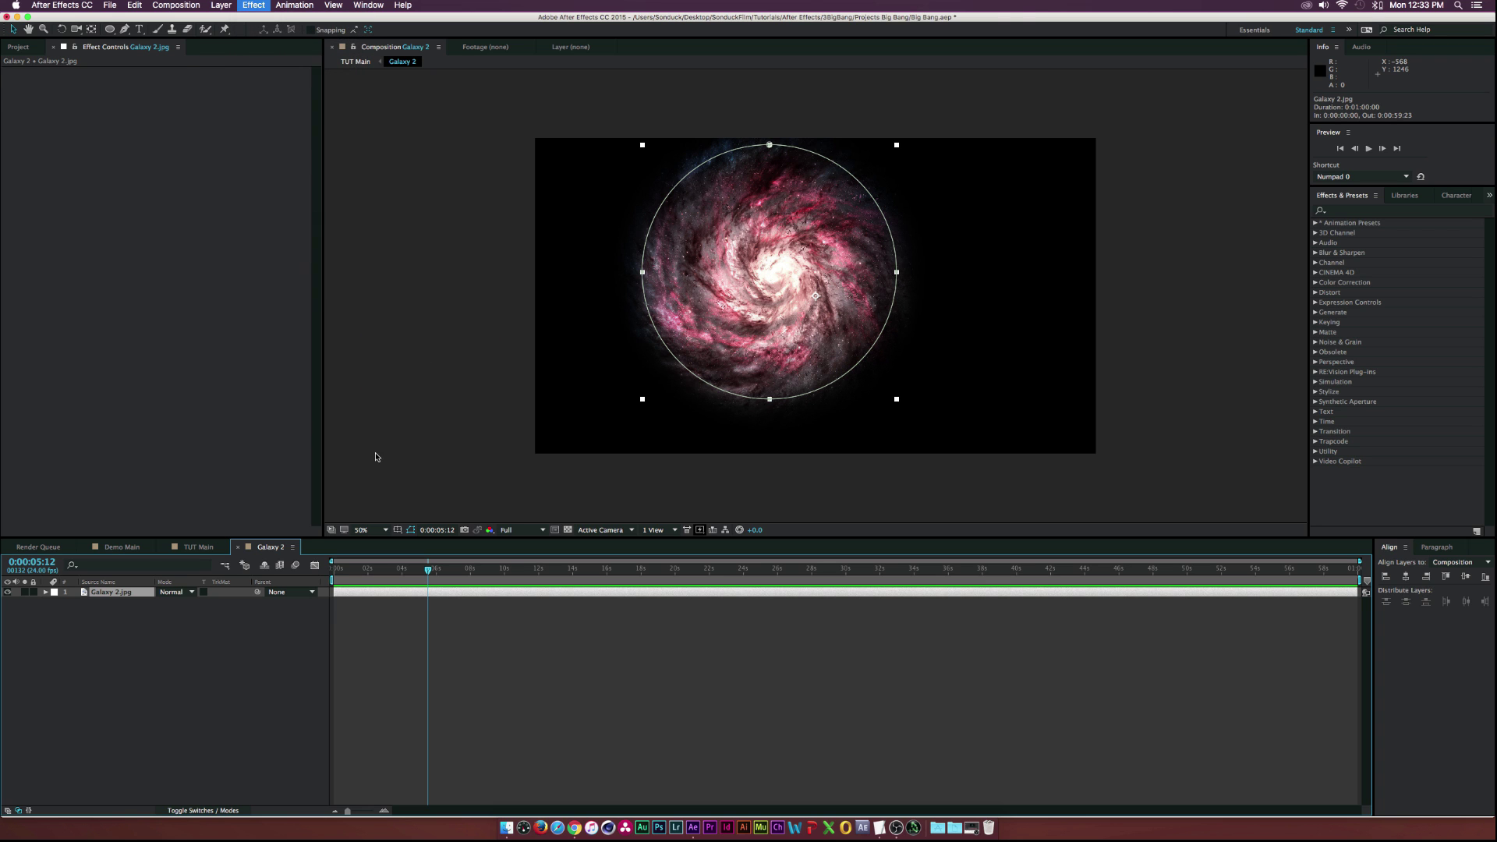
# Map the tint's white to a saturated purple and set Amount to Tint to 70%
pyautogui.click(177, 91)
pyautogui.moveTo(297, 293); pyautogui.dragTo(259, 246)
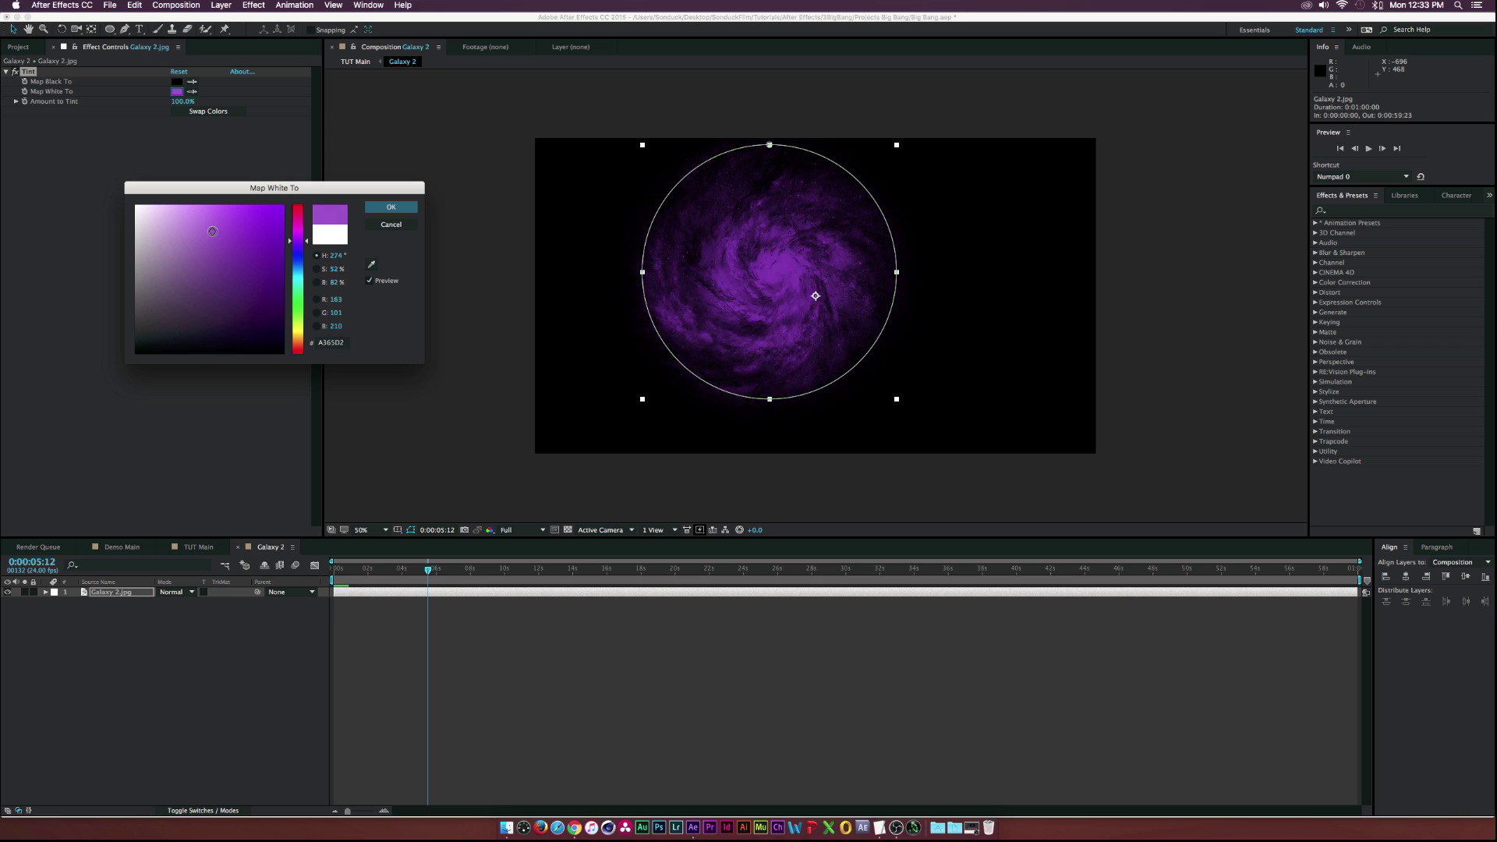
pyautogui.click(391, 207)
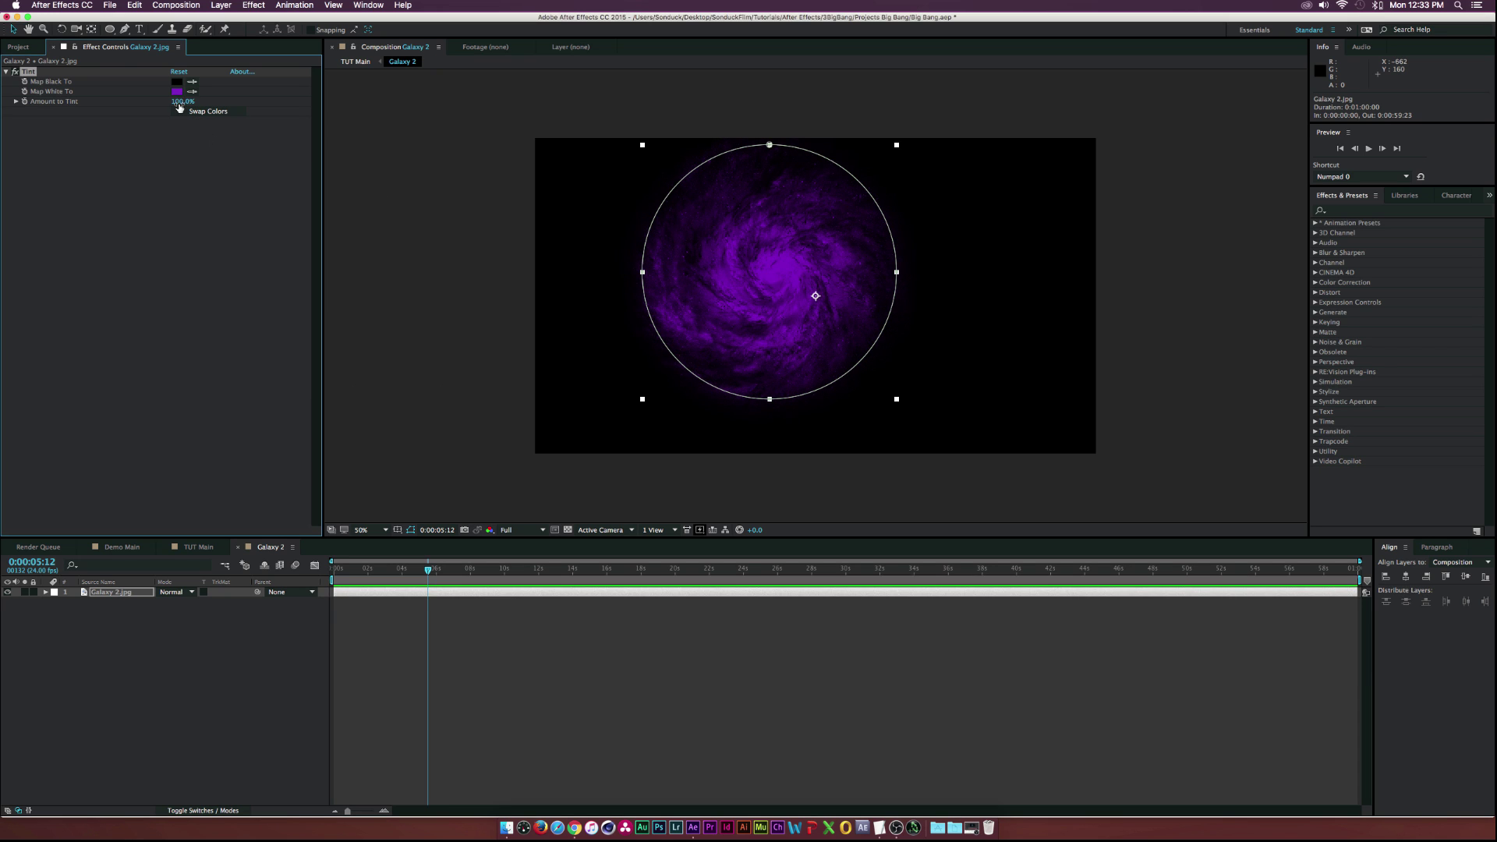
pyautogui.moveTo(181, 101); pyautogui.dragTo(196, 165)
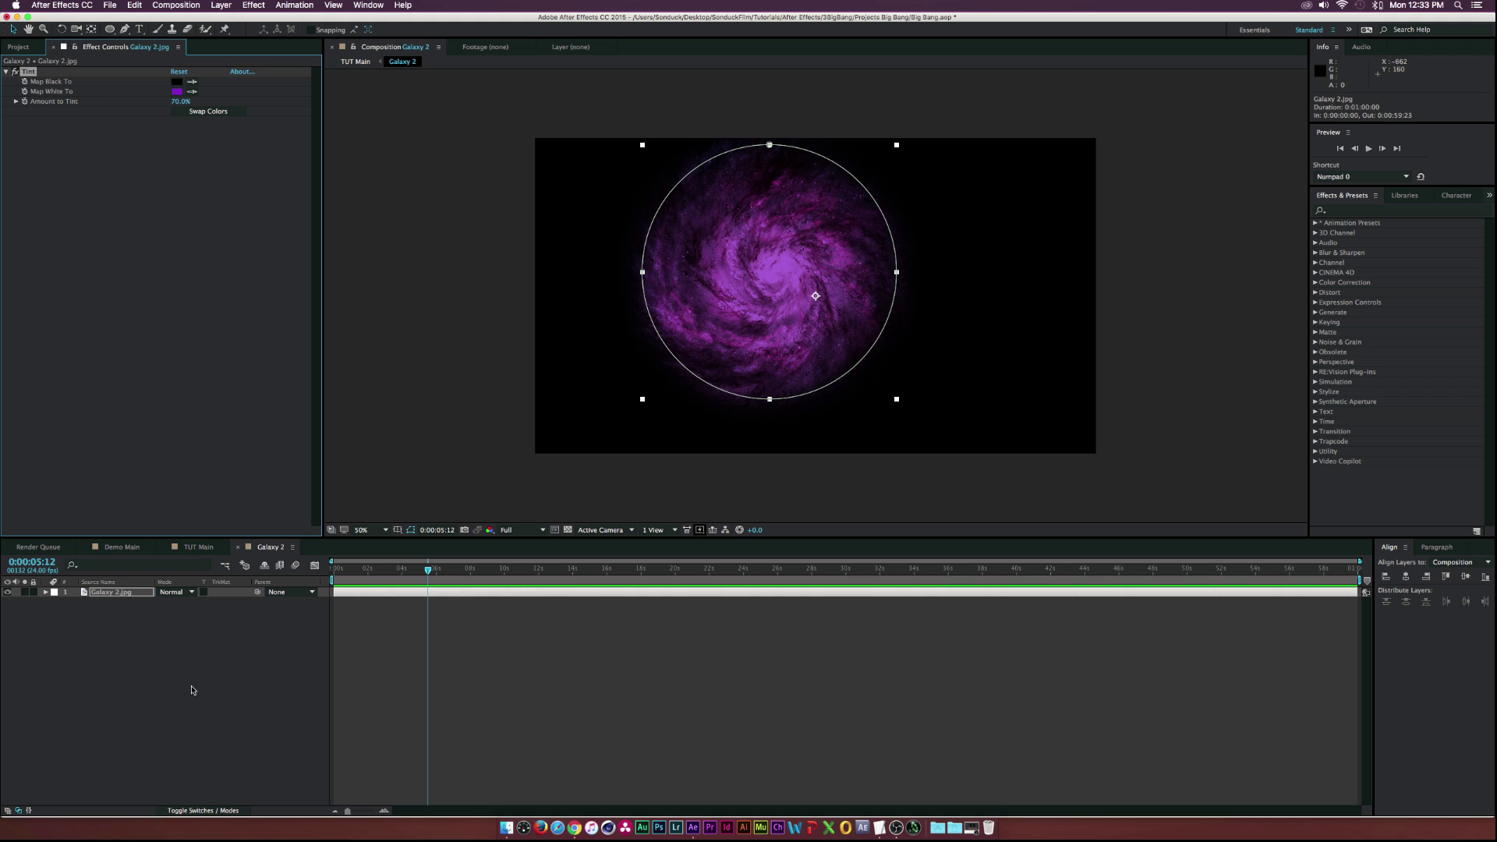
# Return to the TUT Main composition and scrub through the particles to check the tinted galaxies
pyautogui.click(179, 624)
pyautogui.click(208, 549)
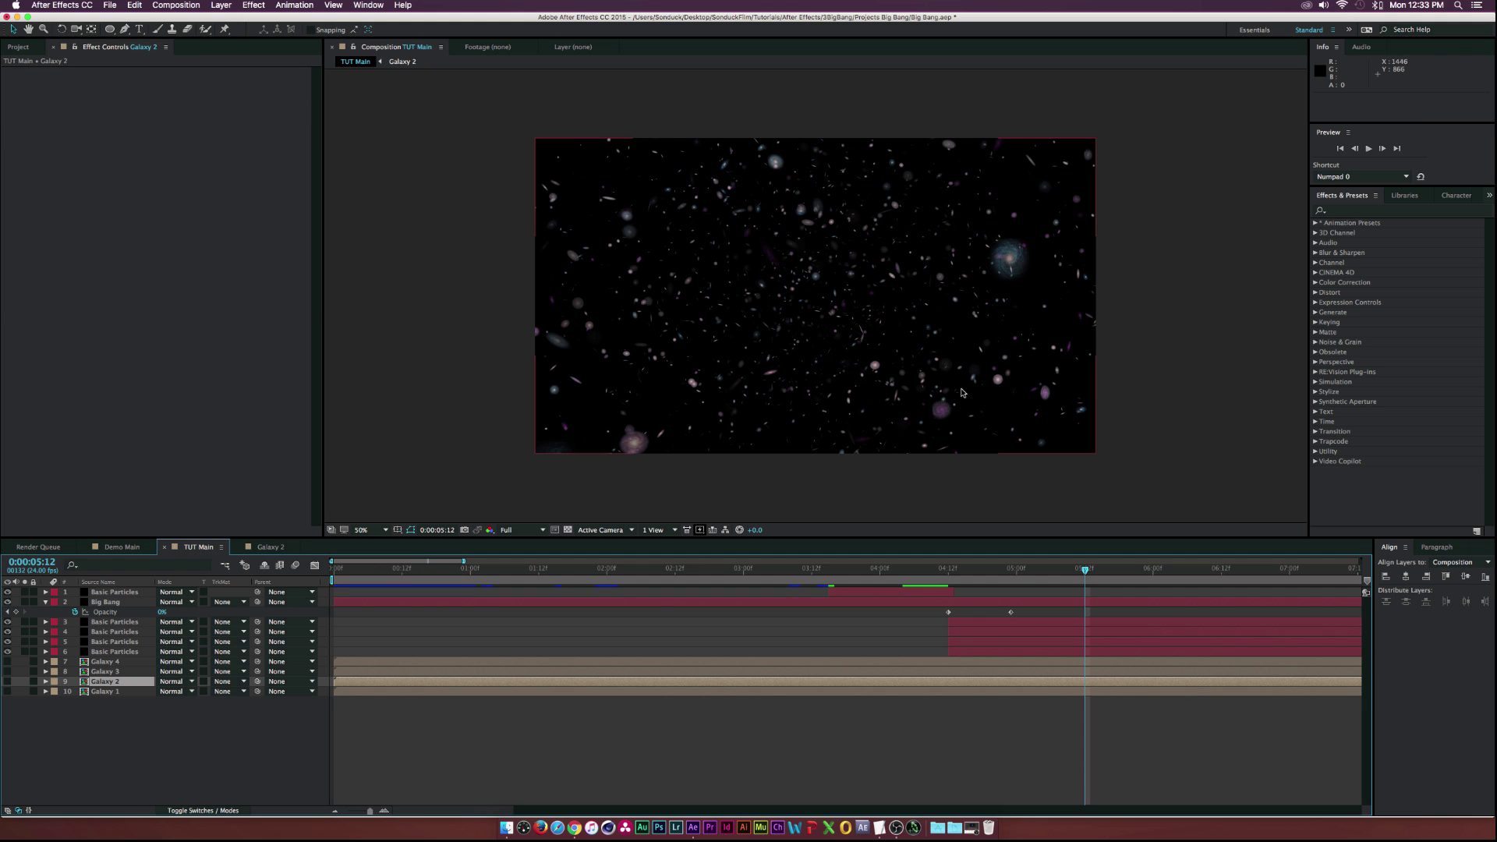
pyautogui.moveTo(983, 573); pyautogui.dragTo(1045, 569)
pyautogui.click(187, 752)
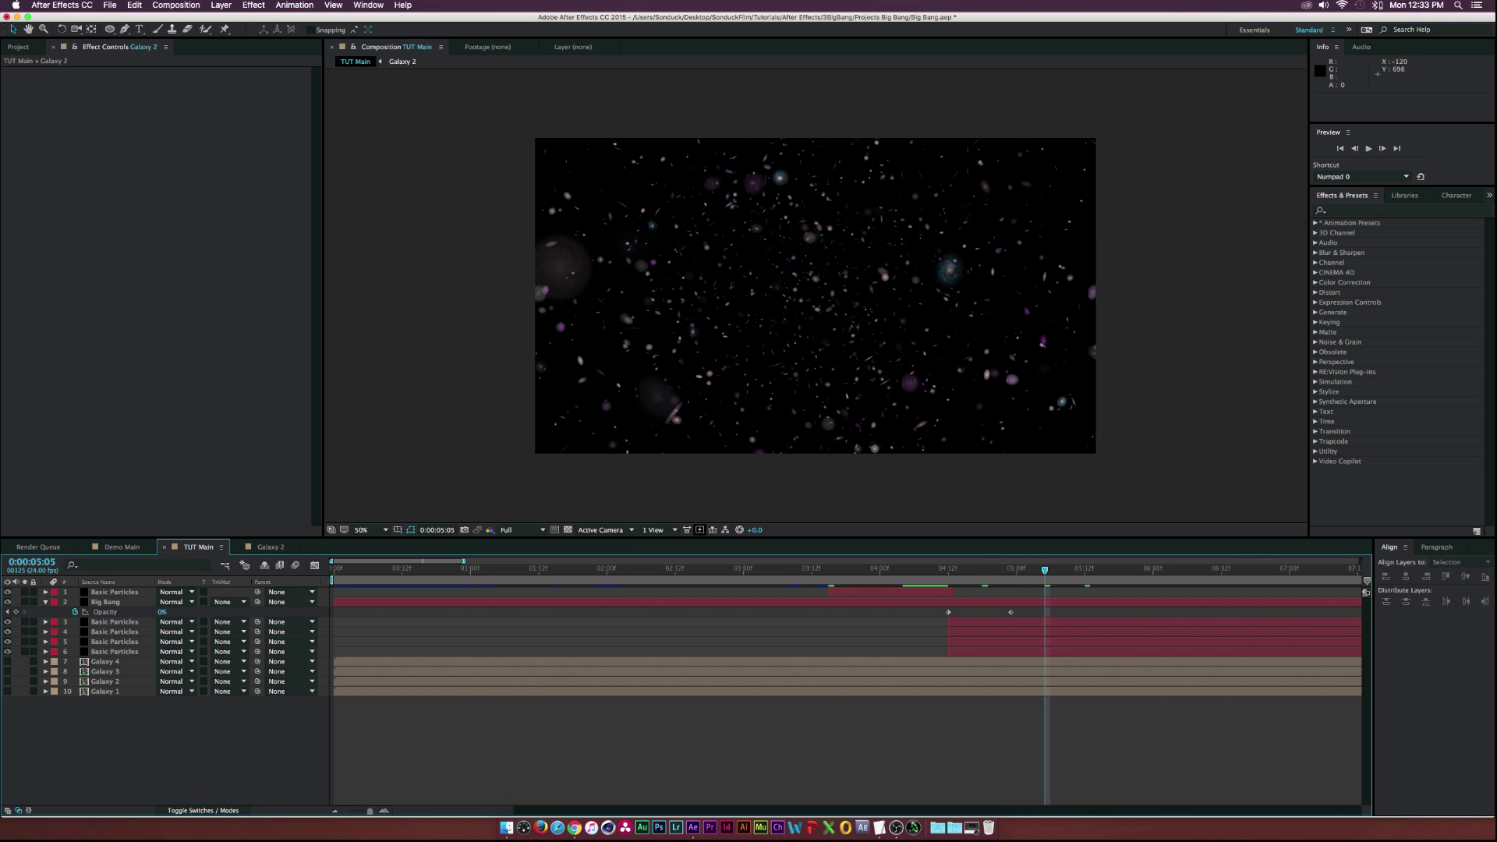
# Switch to Chrome to view flare reference images, move its window aside and return to After Effects
pyautogui.press('super+Tab')
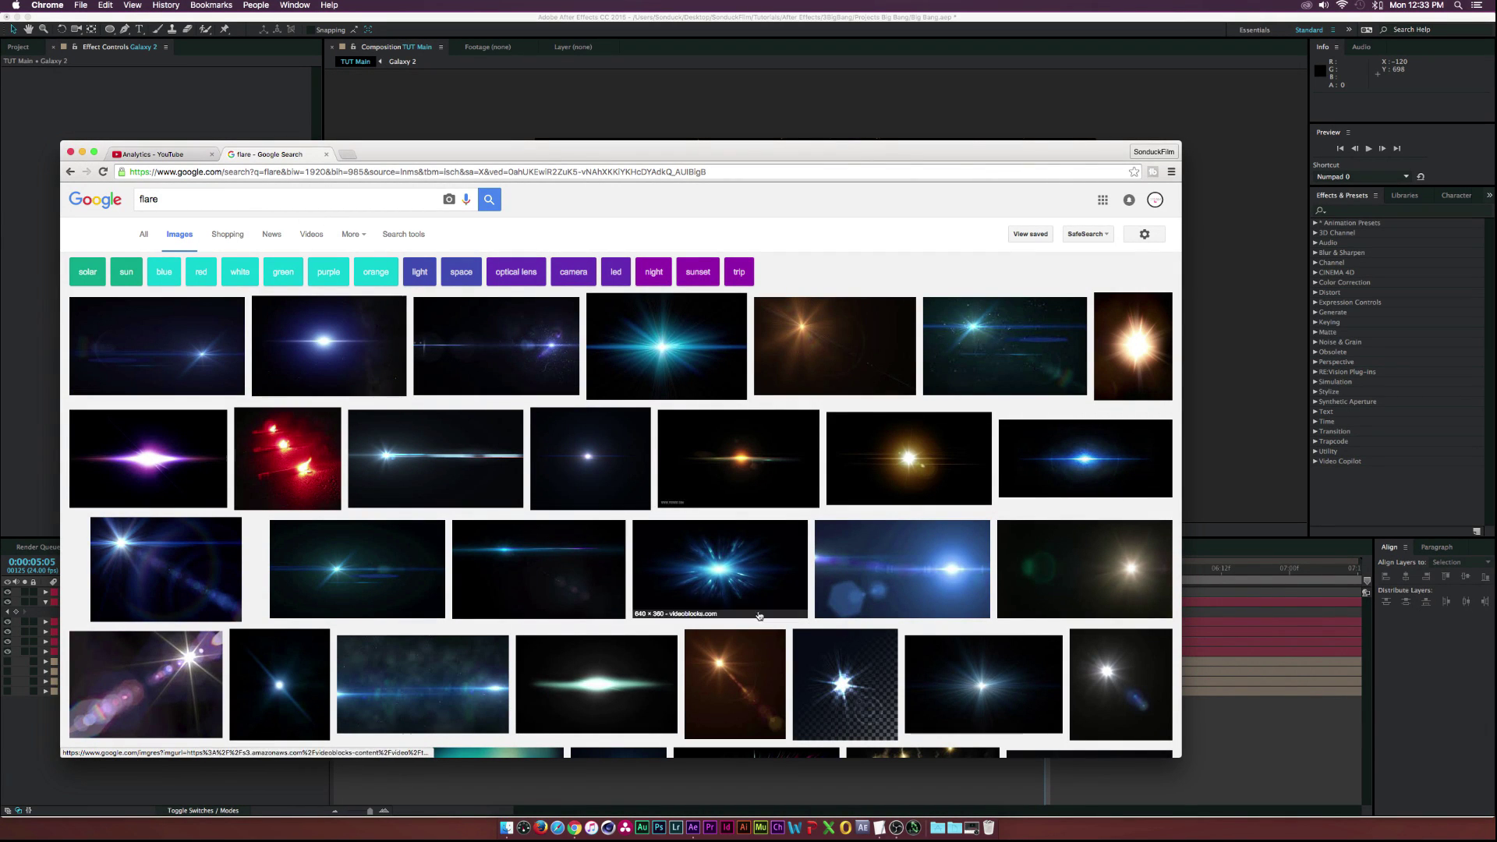
pyautogui.moveTo(701, 152); pyautogui.dragTo(4, 153)
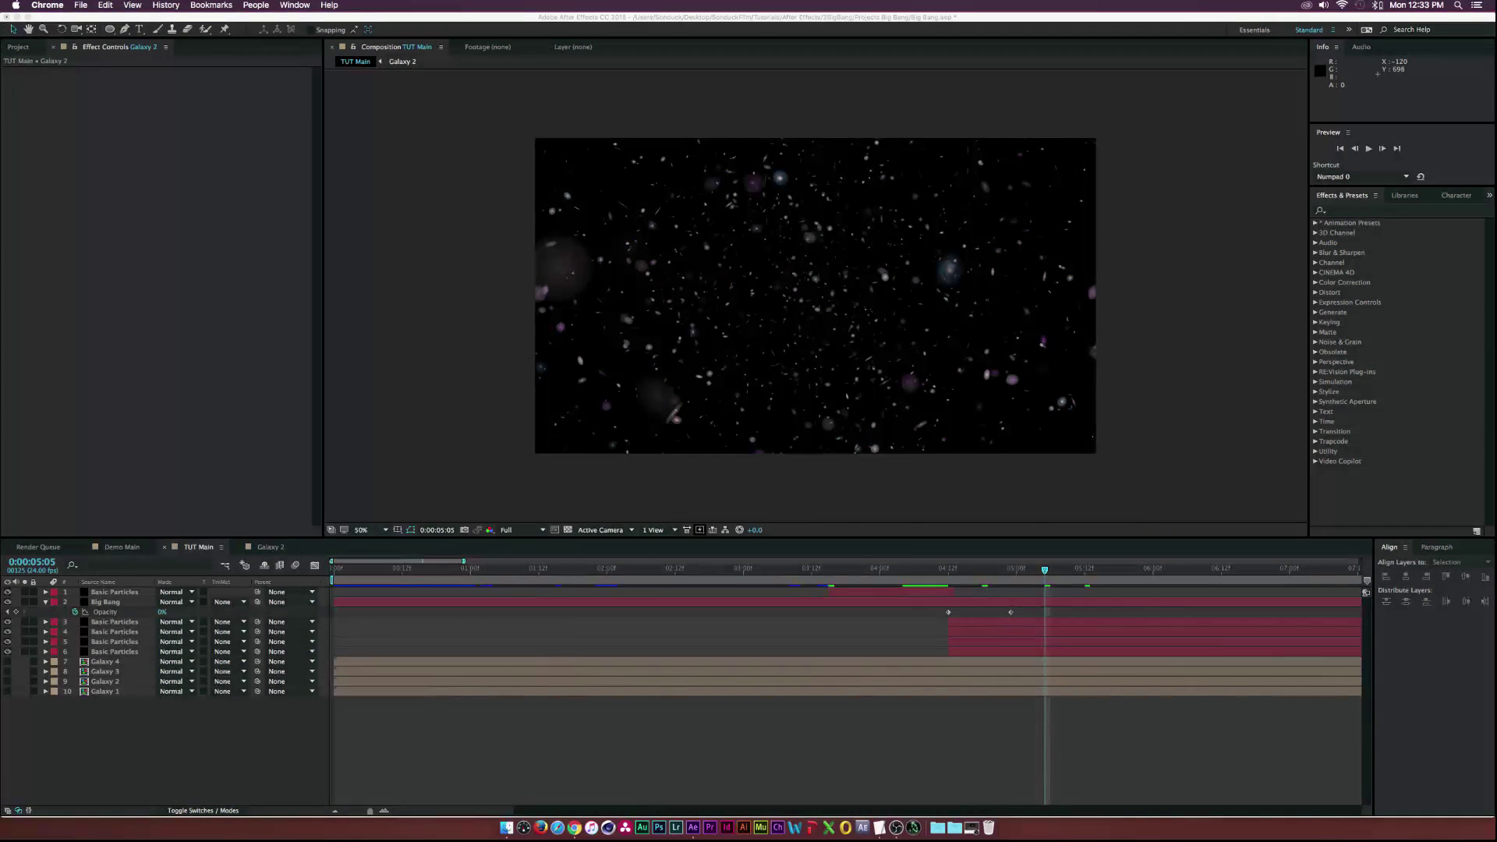
pyautogui.click(156, 61)
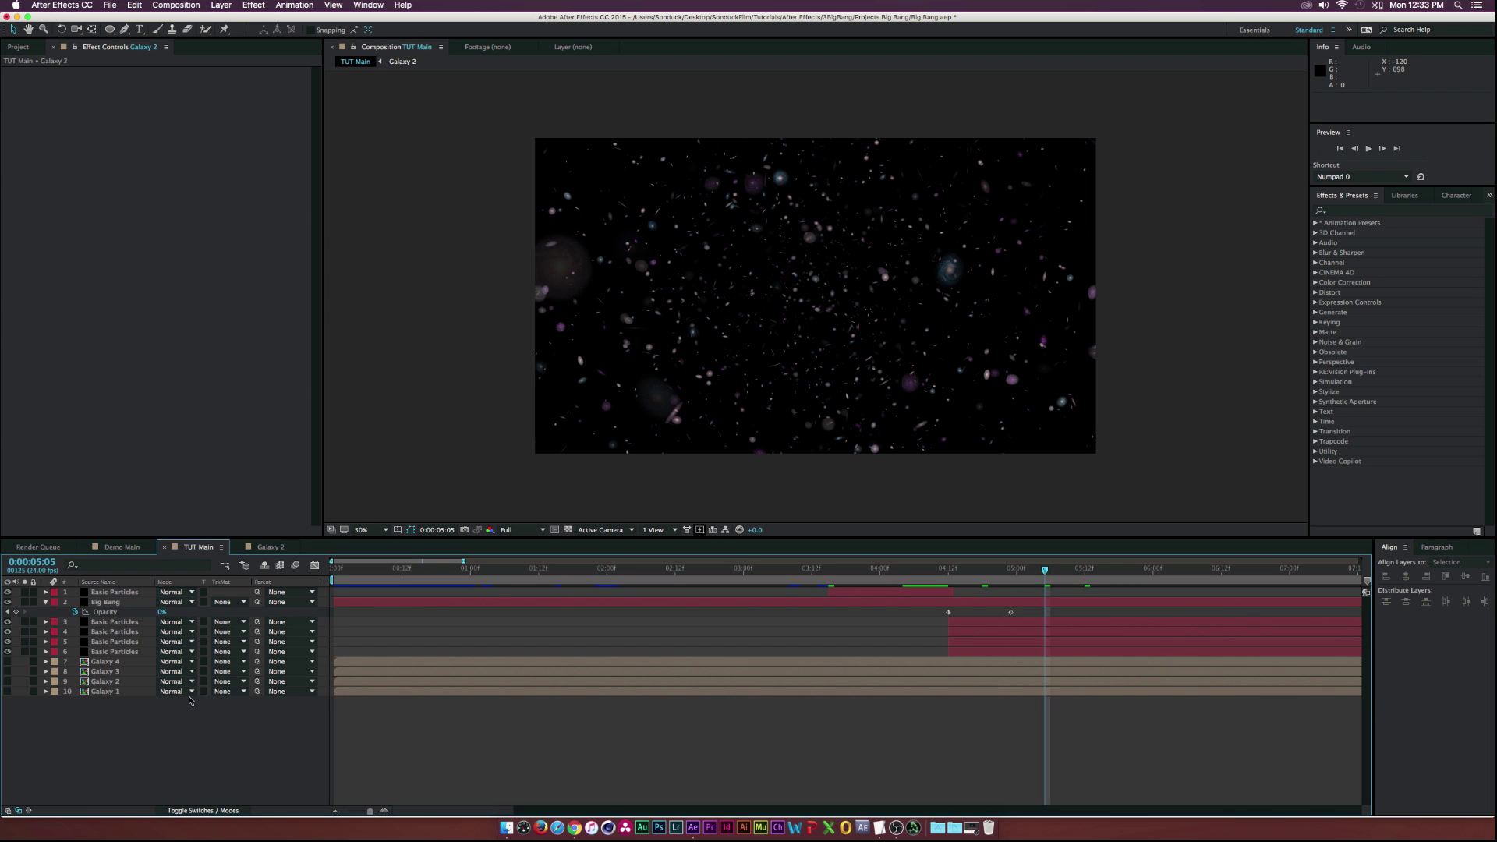
# Create a new solid named Flare and apply the Video Copilot Optical Flares effect to it
pyautogui.press('super+y')
pyautogui.write('Fla')
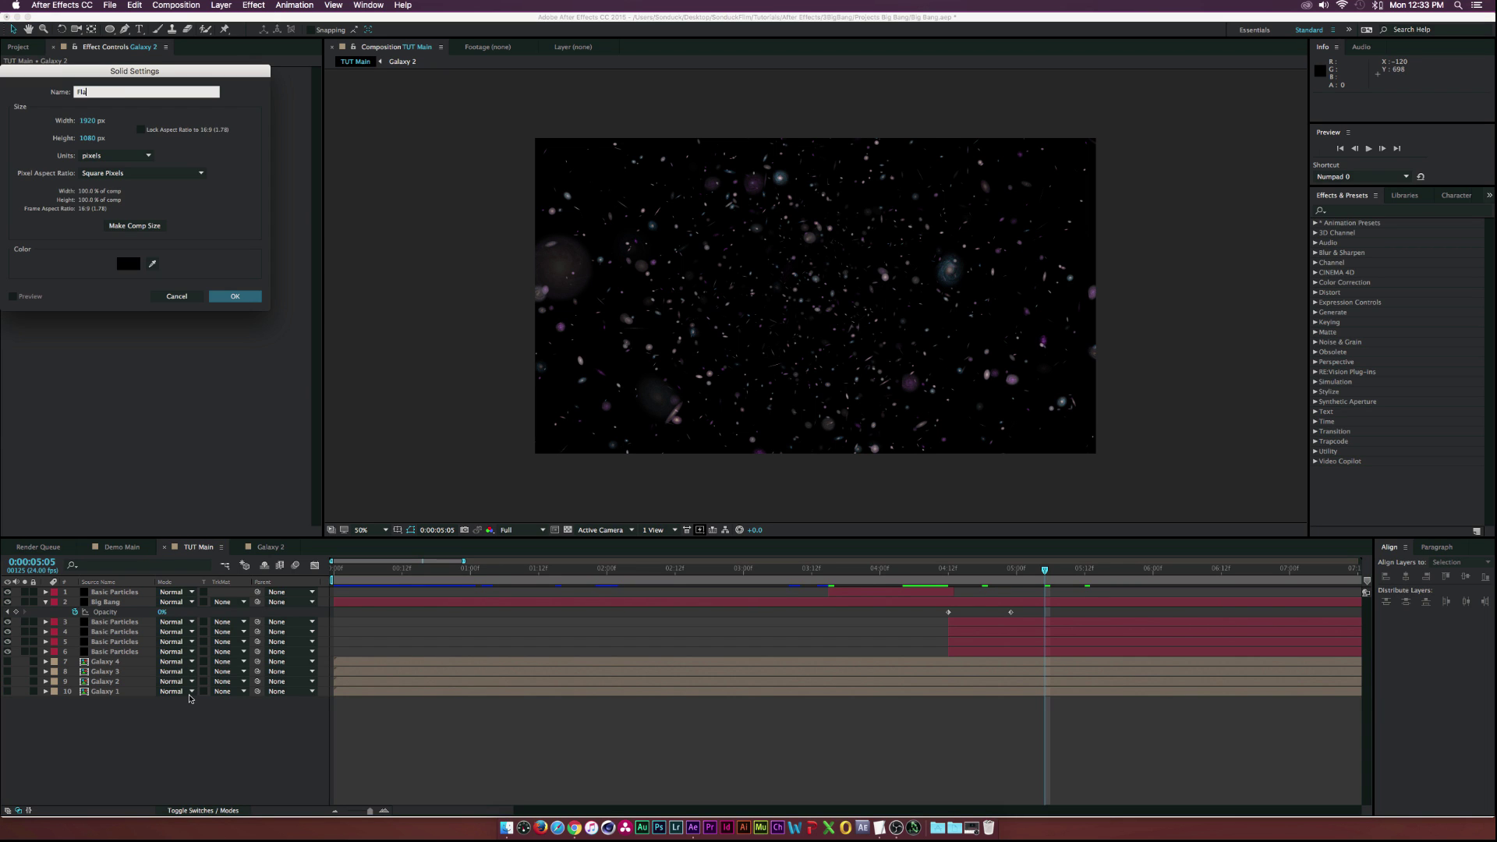
pyautogui.write('re')
pyautogui.press('Return')
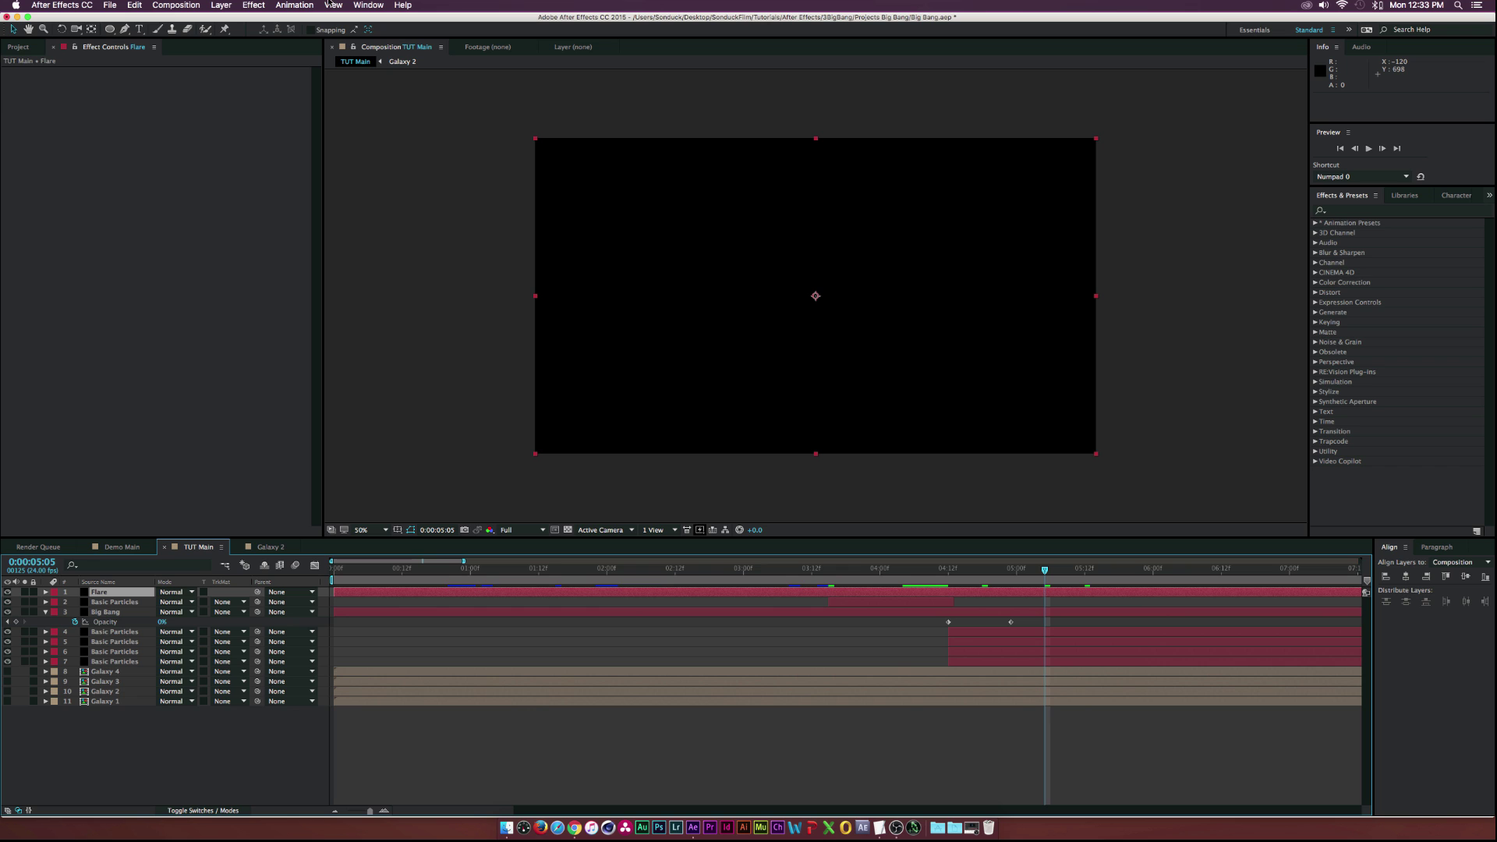
pyautogui.click(265, 5)
pyautogui.moveTo(318, 312)
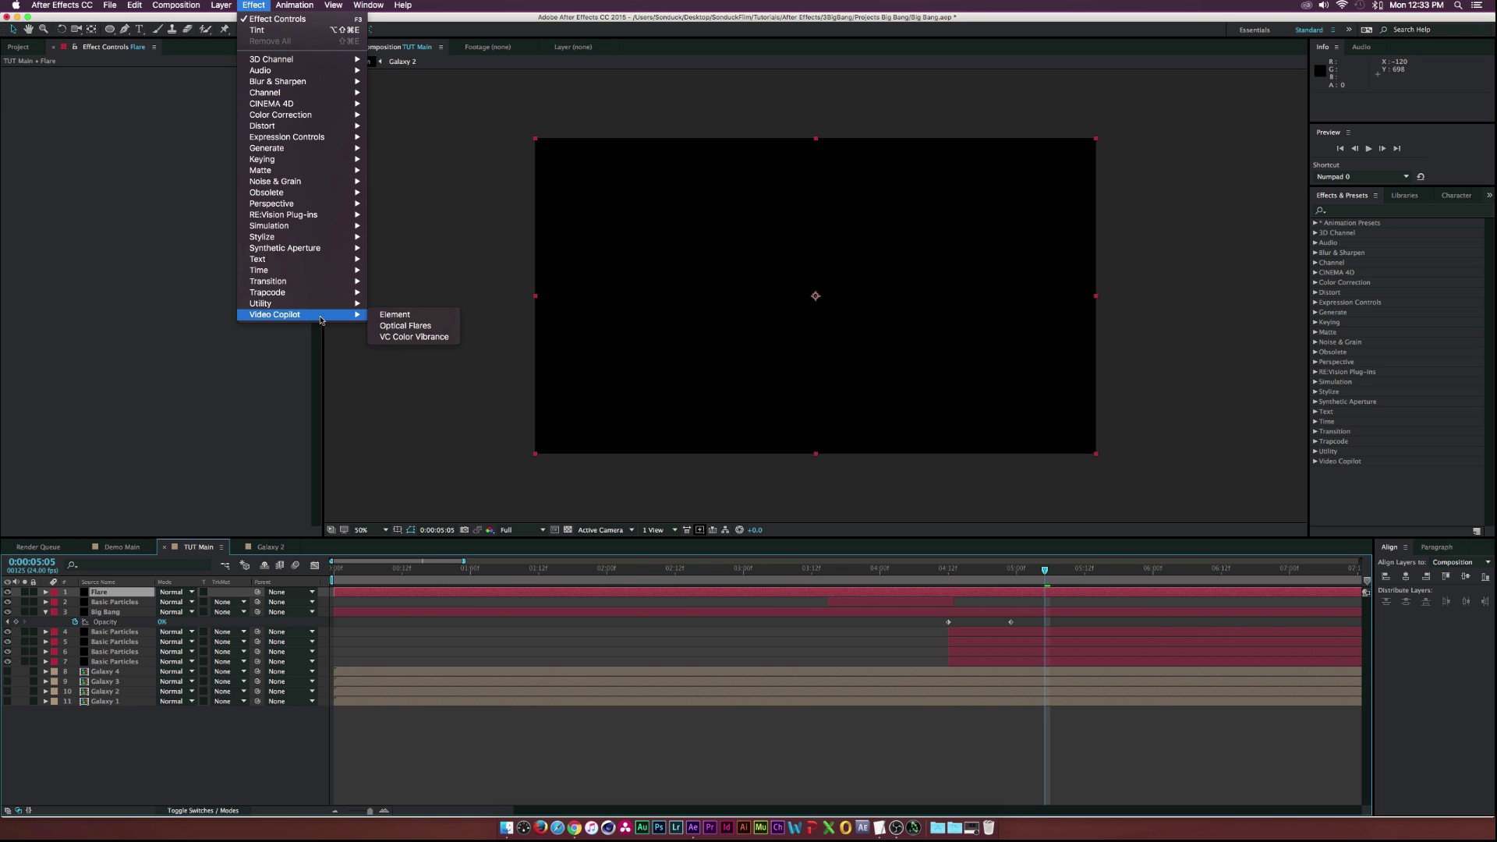
pyautogui.click(402, 326)
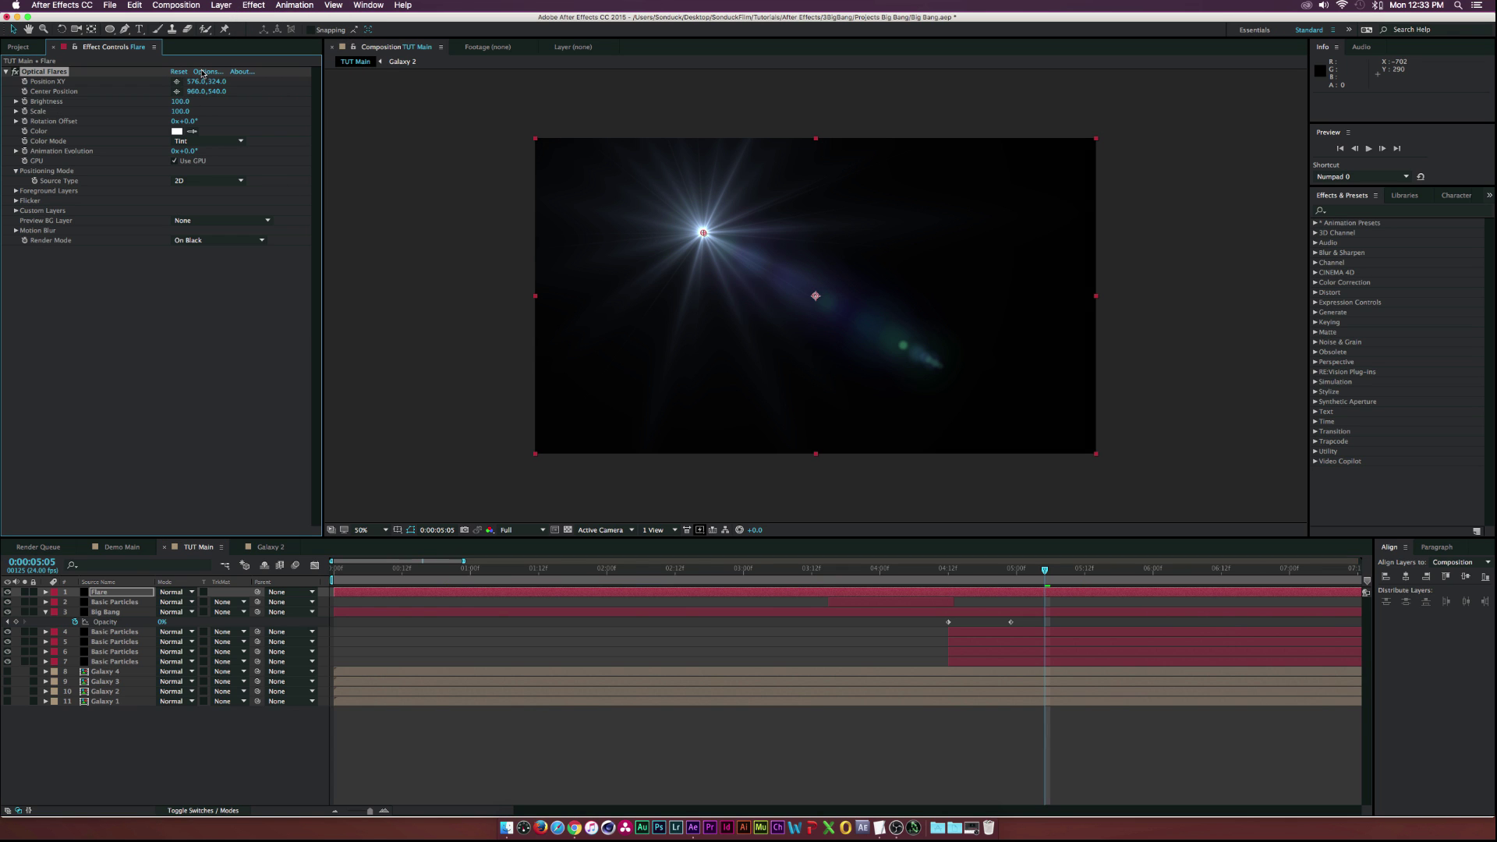
# Clear the default lens objects in the Optical Flares options and build the flare from a Glow and a Streak
pyautogui.click(202, 72)
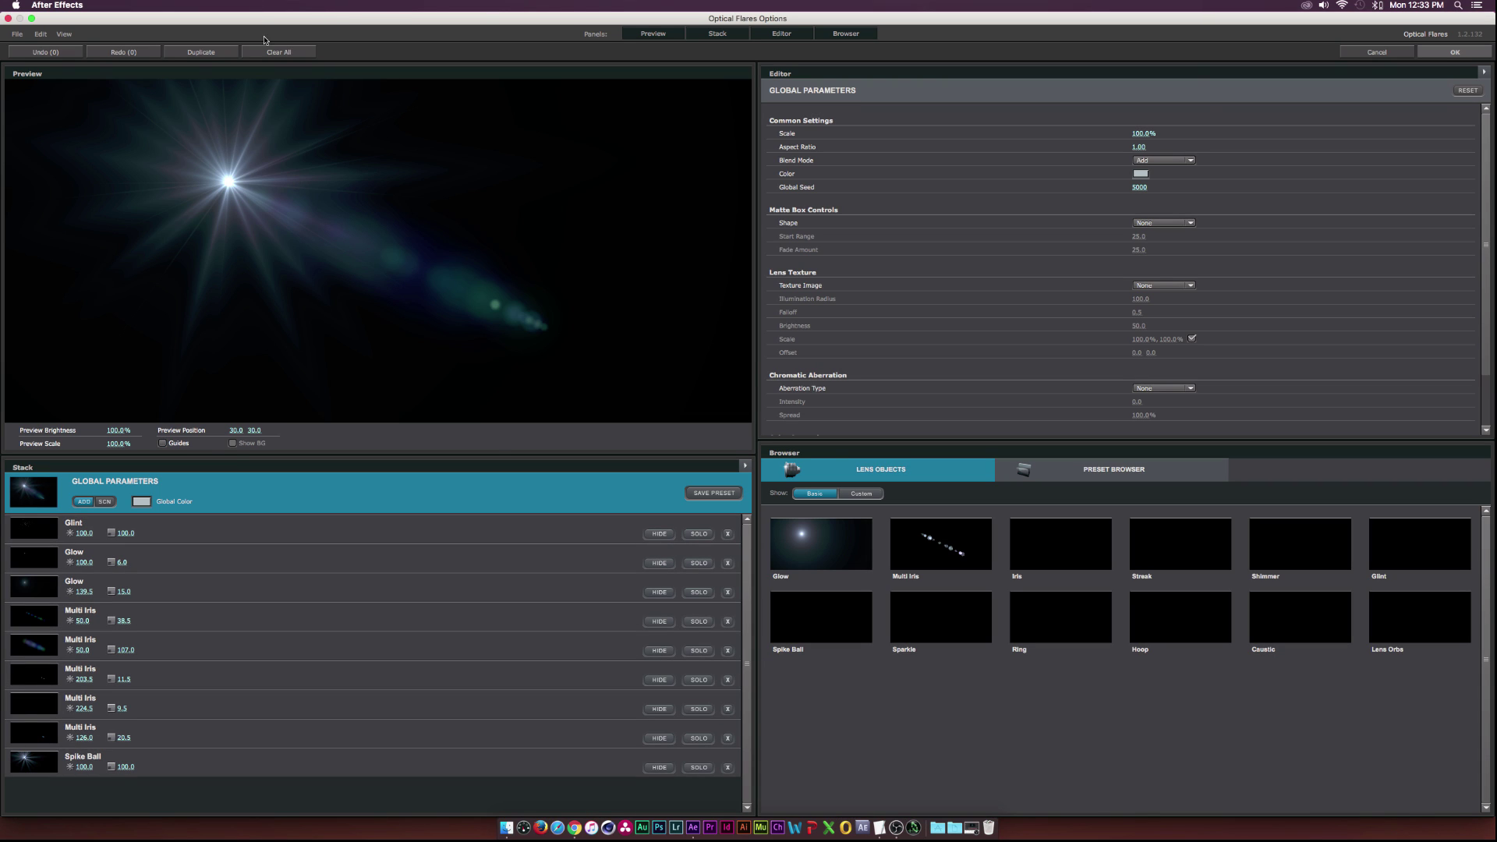
pyautogui.click(274, 51)
pyautogui.click(713, 437)
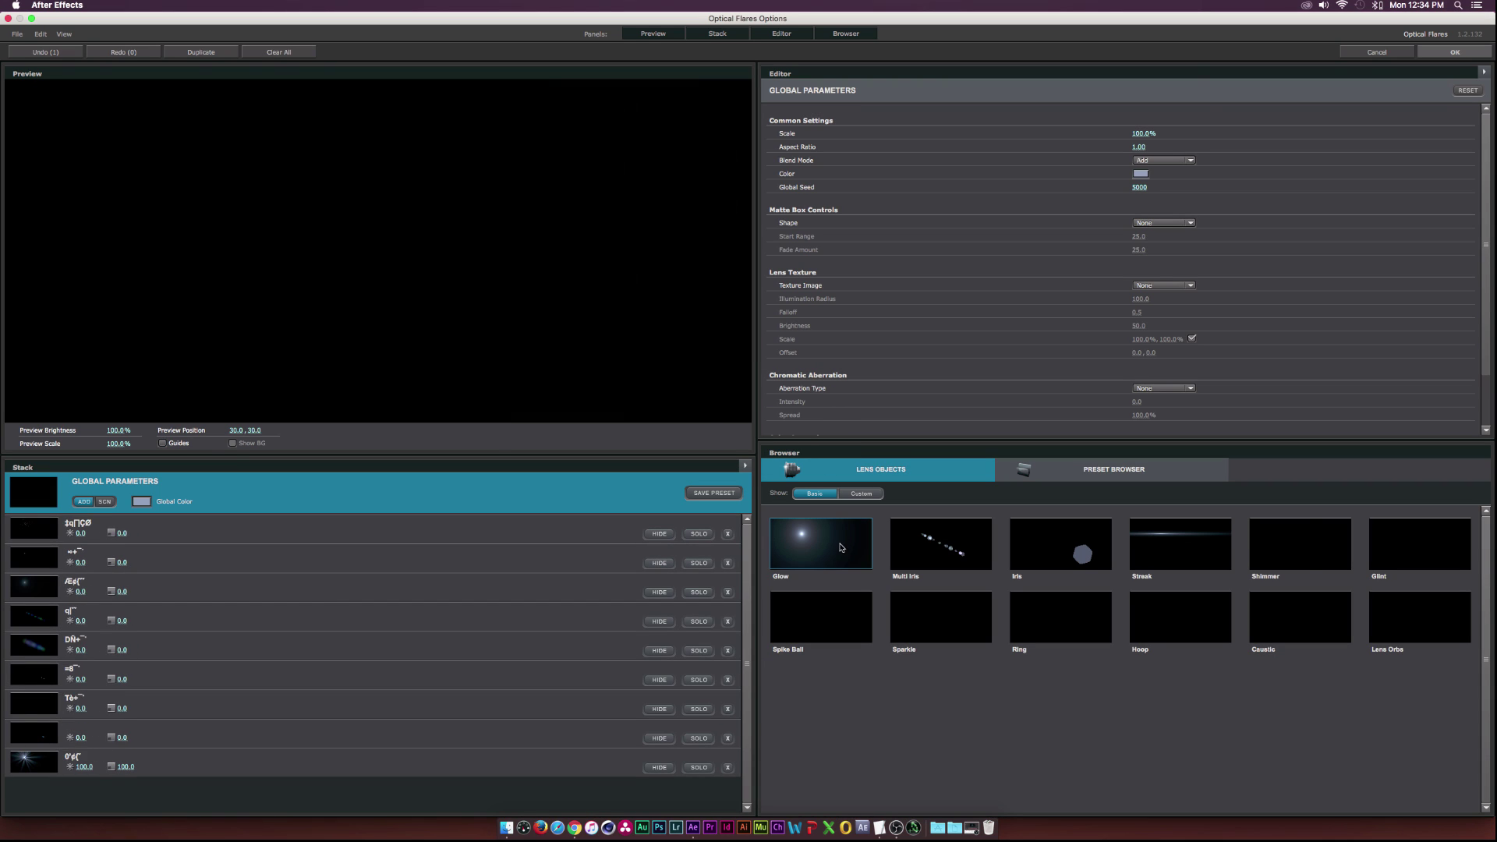
pyautogui.click(840, 548)
pyautogui.click(1179, 544)
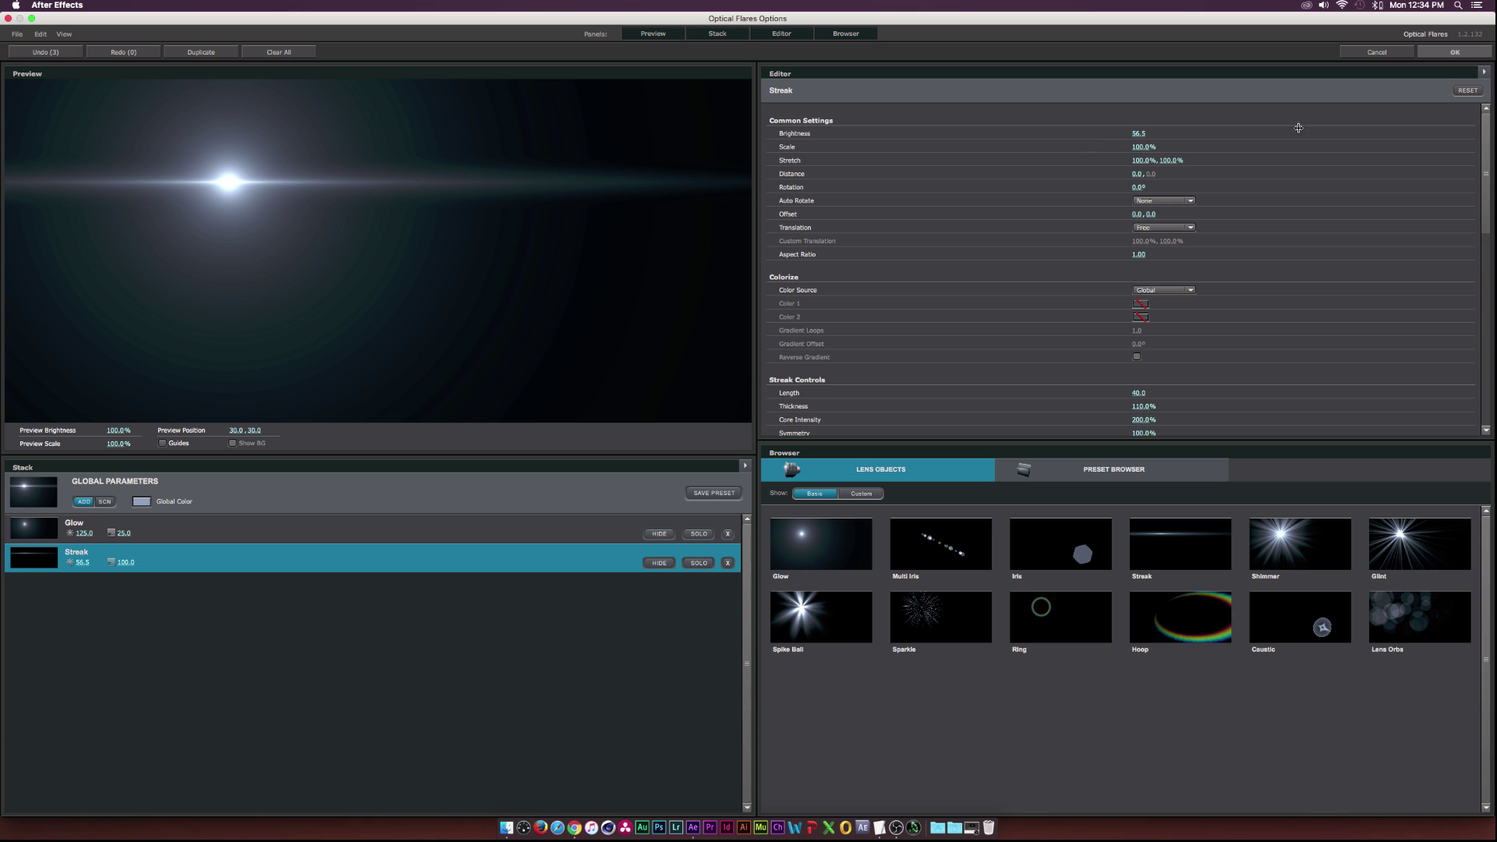
pyautogui.click(1455, 52)
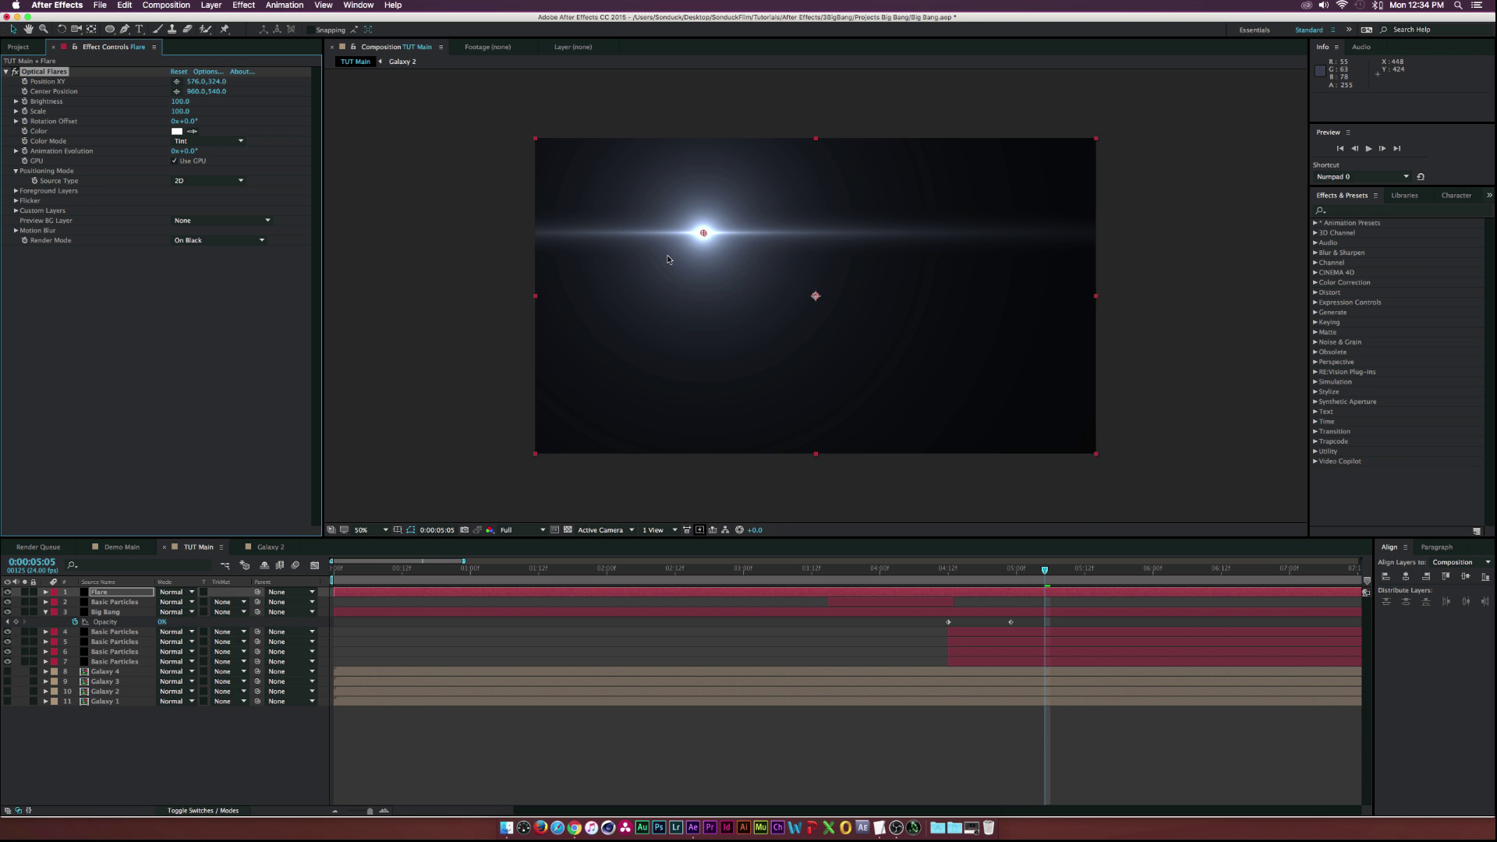
# Move the flare's Position XY to about 958, 542 at the composition's center and select the Flare layer
pyautogui.moveTo(708, 232); pyautogui.dragTo(817, 296)
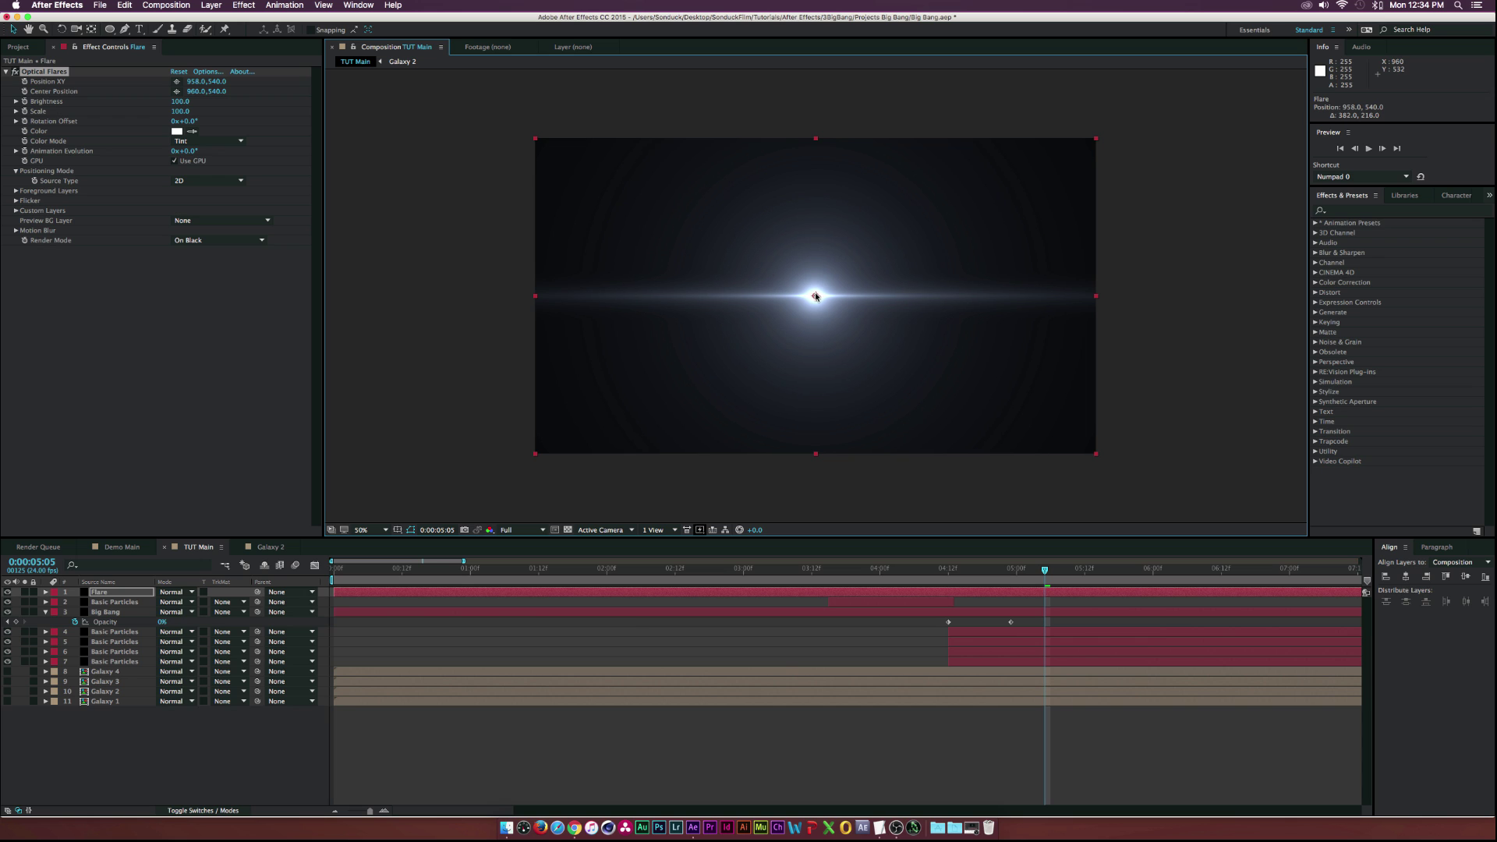
pyautogui.click(102, 596)
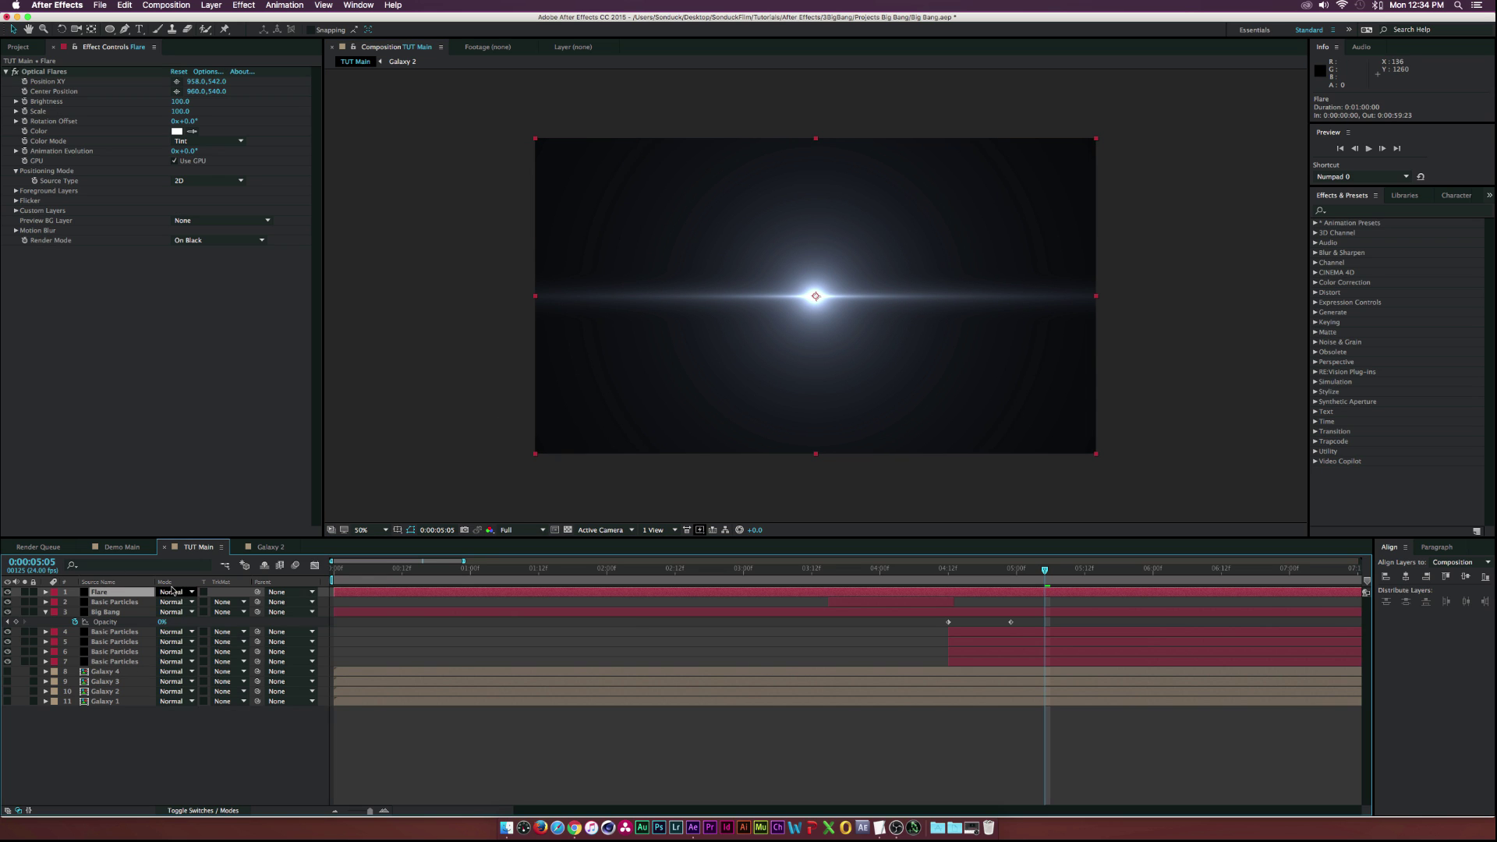
# Set the Flare layer's blending mode to Add
pyautogui.click(172, 591)
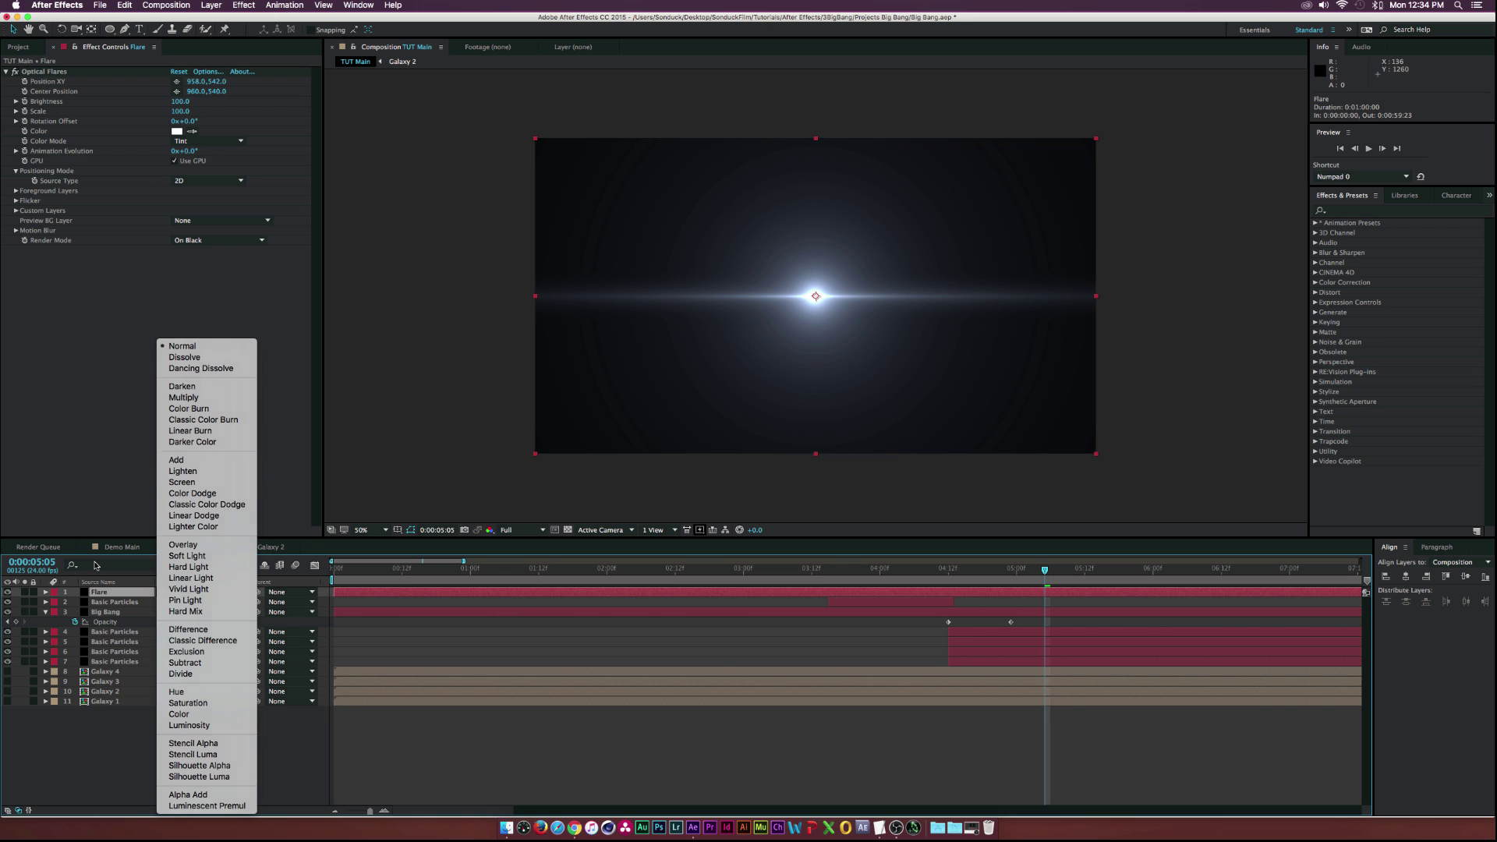
pyautogui.click(95, 565)
pyautogui.click(179, 594)
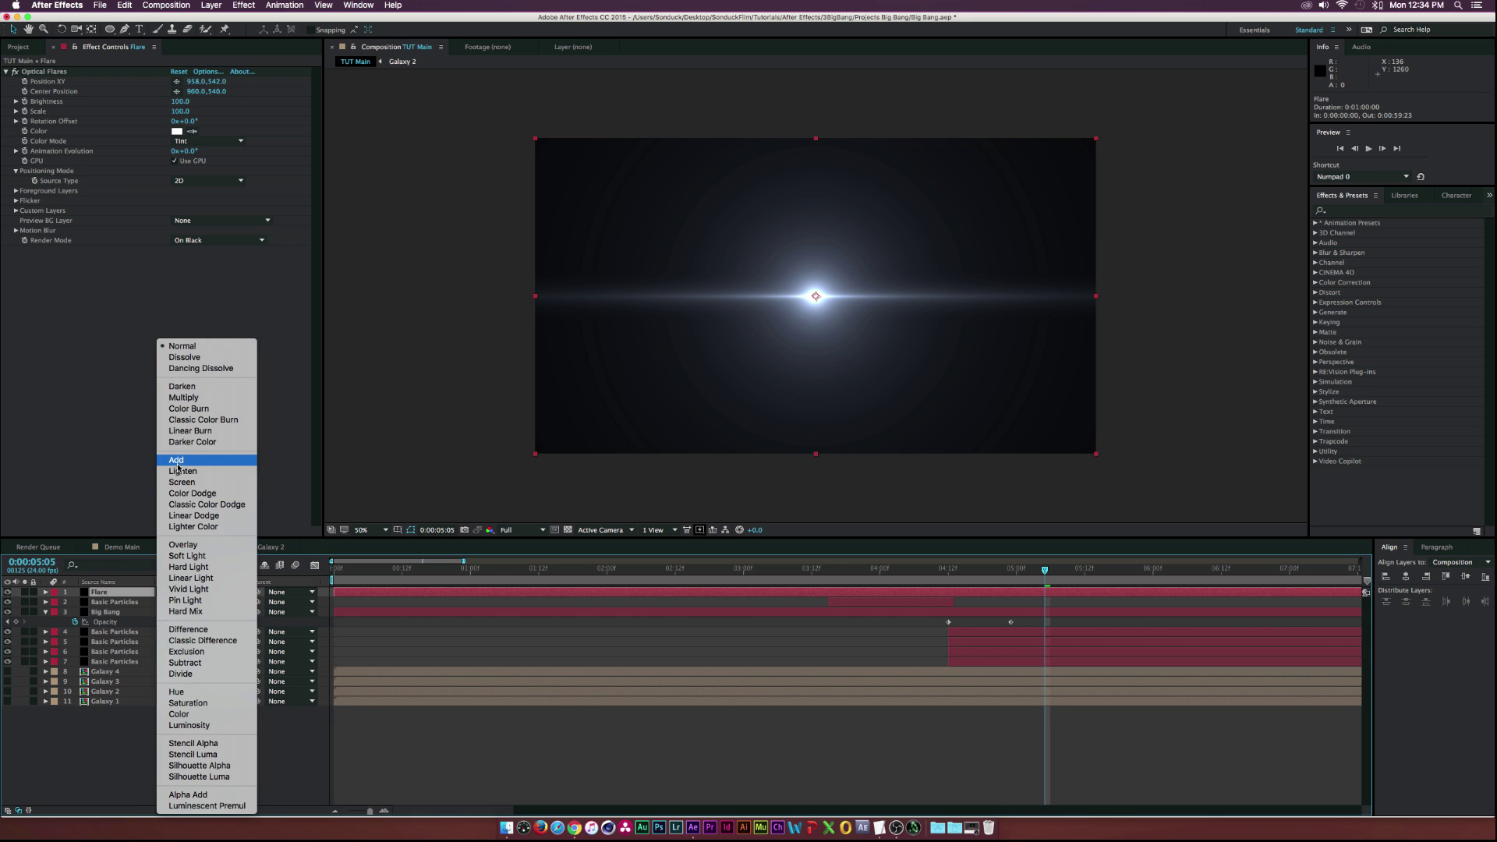
pyautogui.click(177, 462)
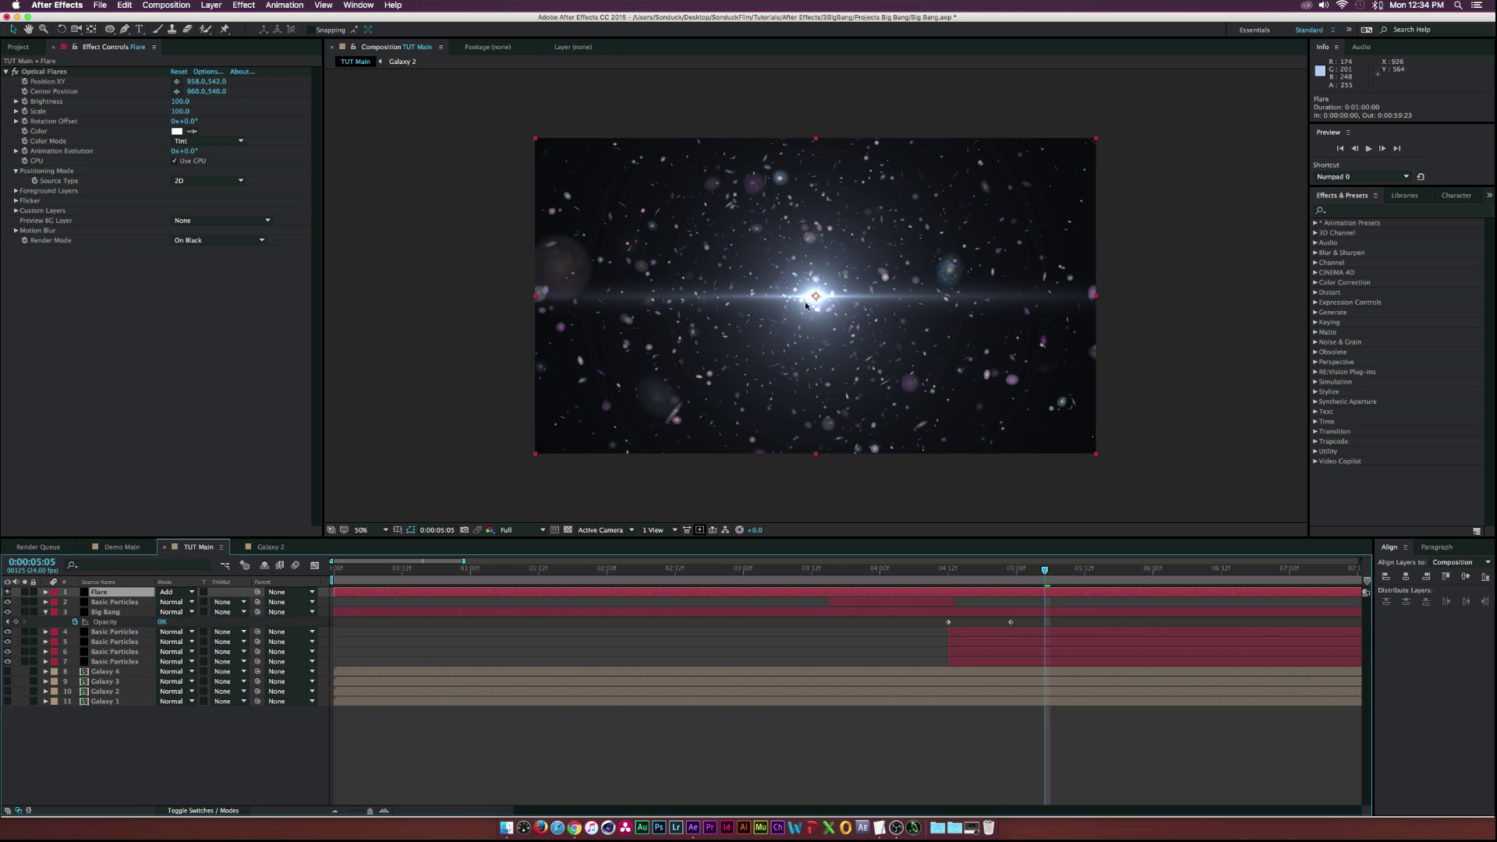
# Trim the start of the Flare layer to 0:00:04:12, the moment of the Big Bang's white flash
pyautogui.moveTo(106, 595)
pyautogui.mouseDown()
pyautogui.moveTo(100, 658)
pyautogui.moveTo(105, 593)
pyautogui.mouseUp()
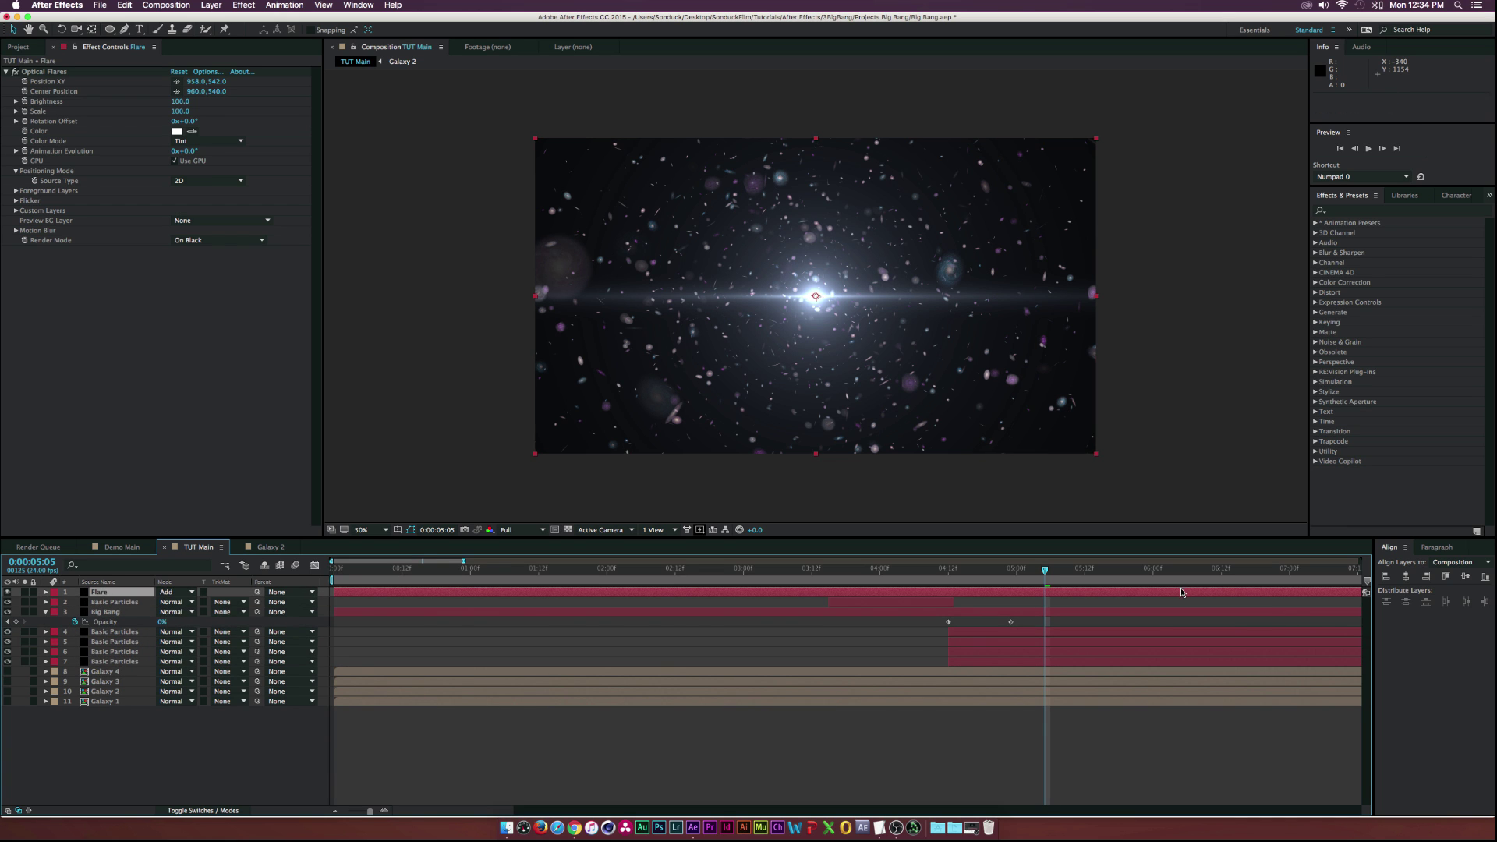
pyautogui.press('j')
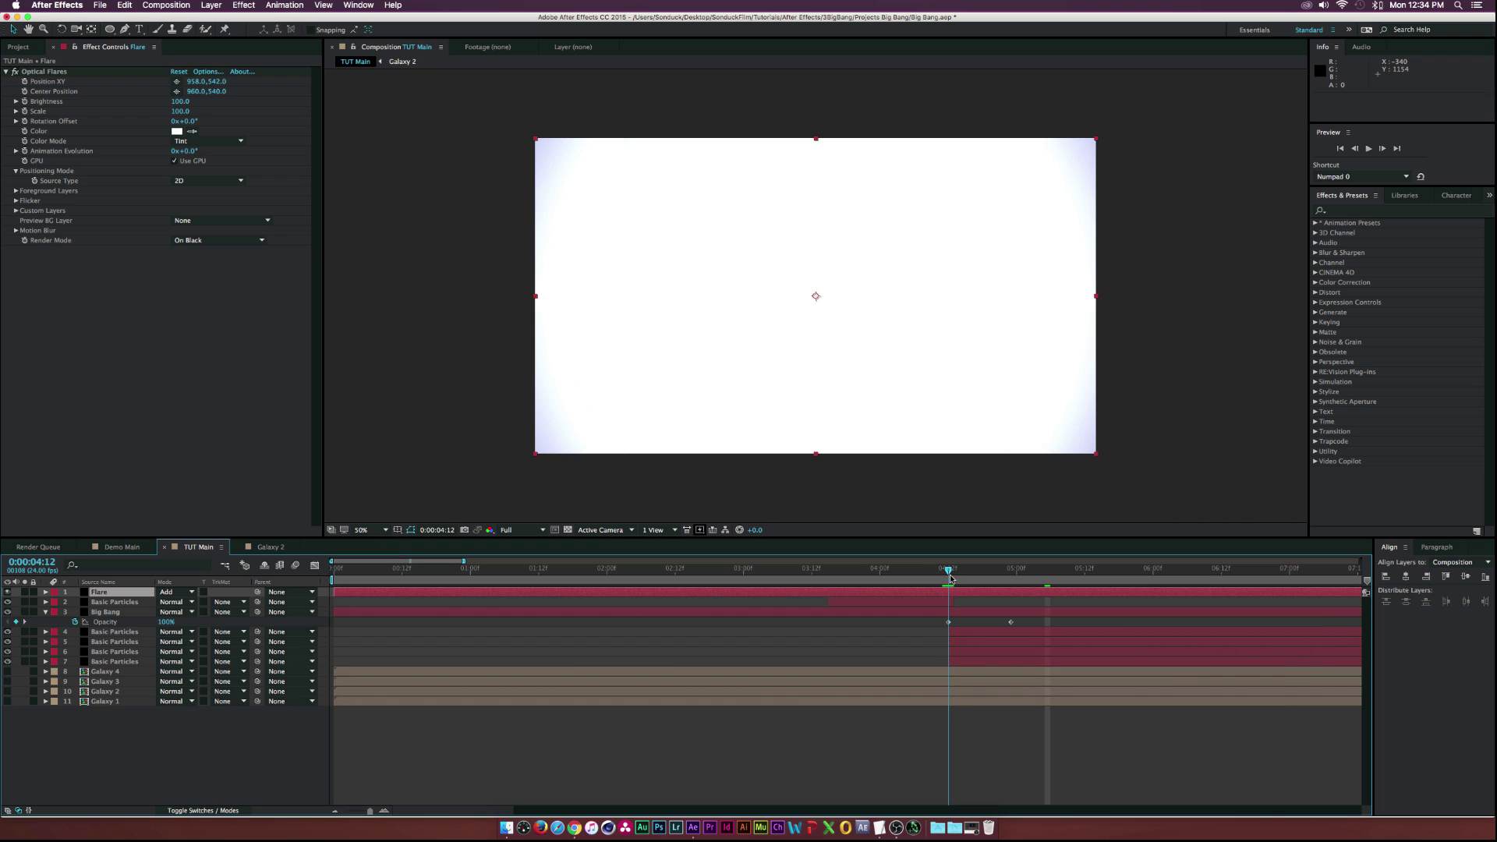
pyautogui.moveTo(330, 594); pyautogui.dragTo(928, 611)
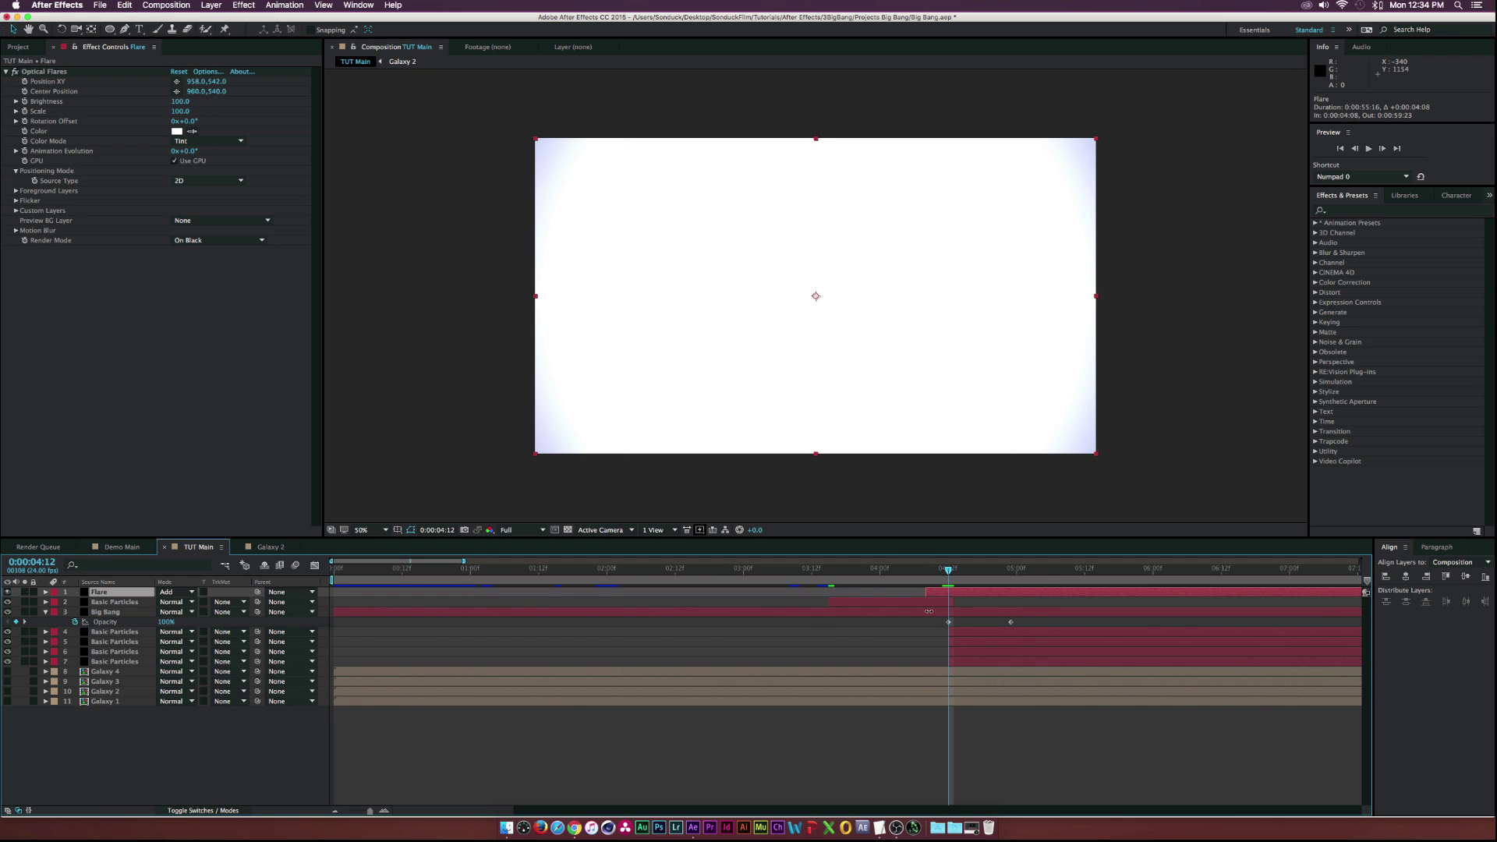
# Give the Optical Flares effect a smooth flicker with Speed 46 and Amount 62, and check it after the explosion
pyautogui.click(16, 200)
pyautogui.moveTo(177, 224); pyautogui.dragTo(215, 232)
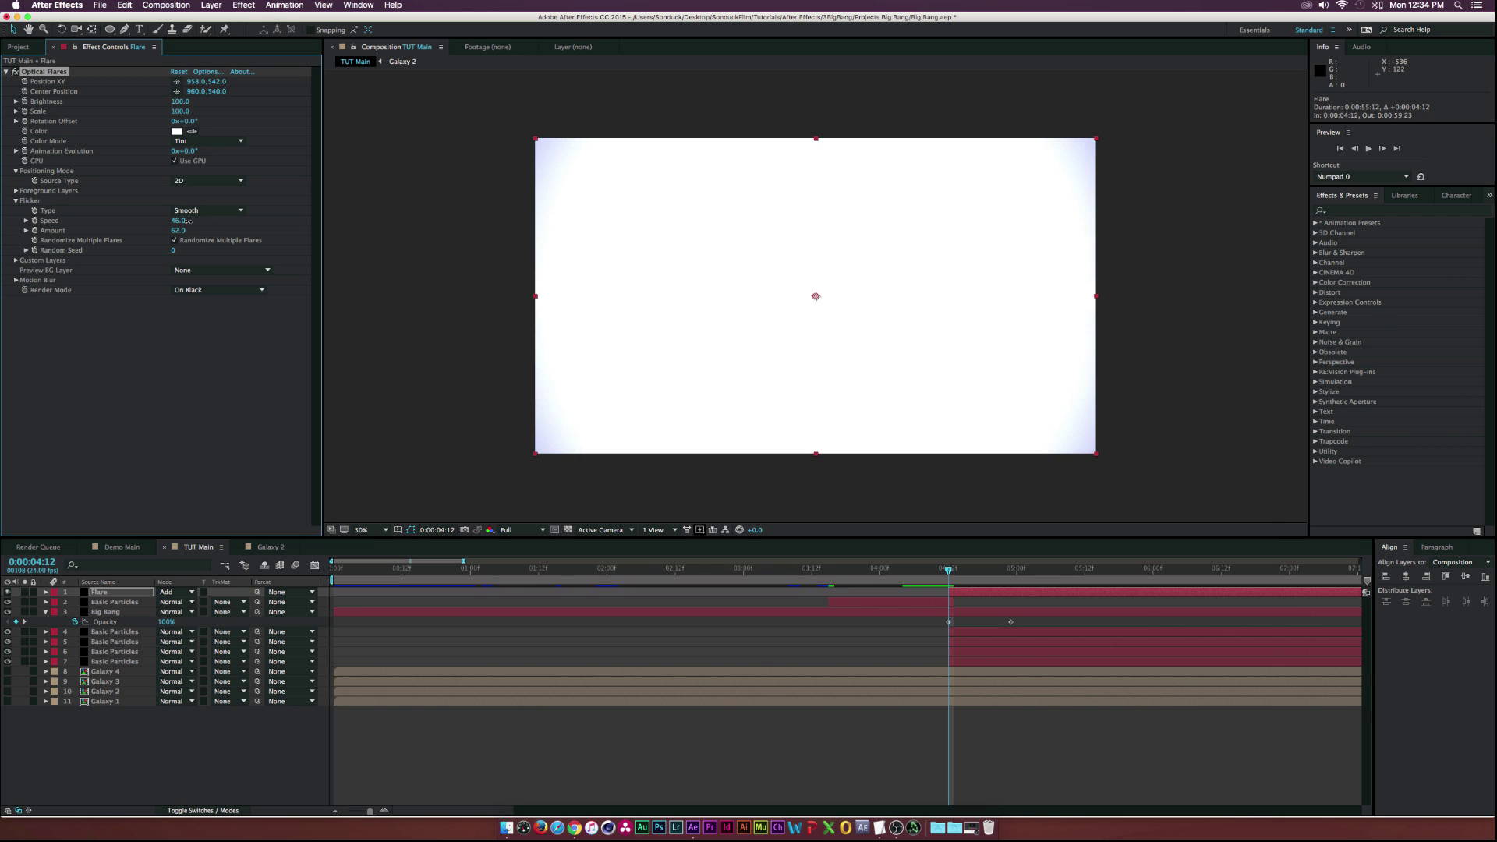
pyautogui.moveTo(1013, 570); pyautogui.dragTo(1074, 572)
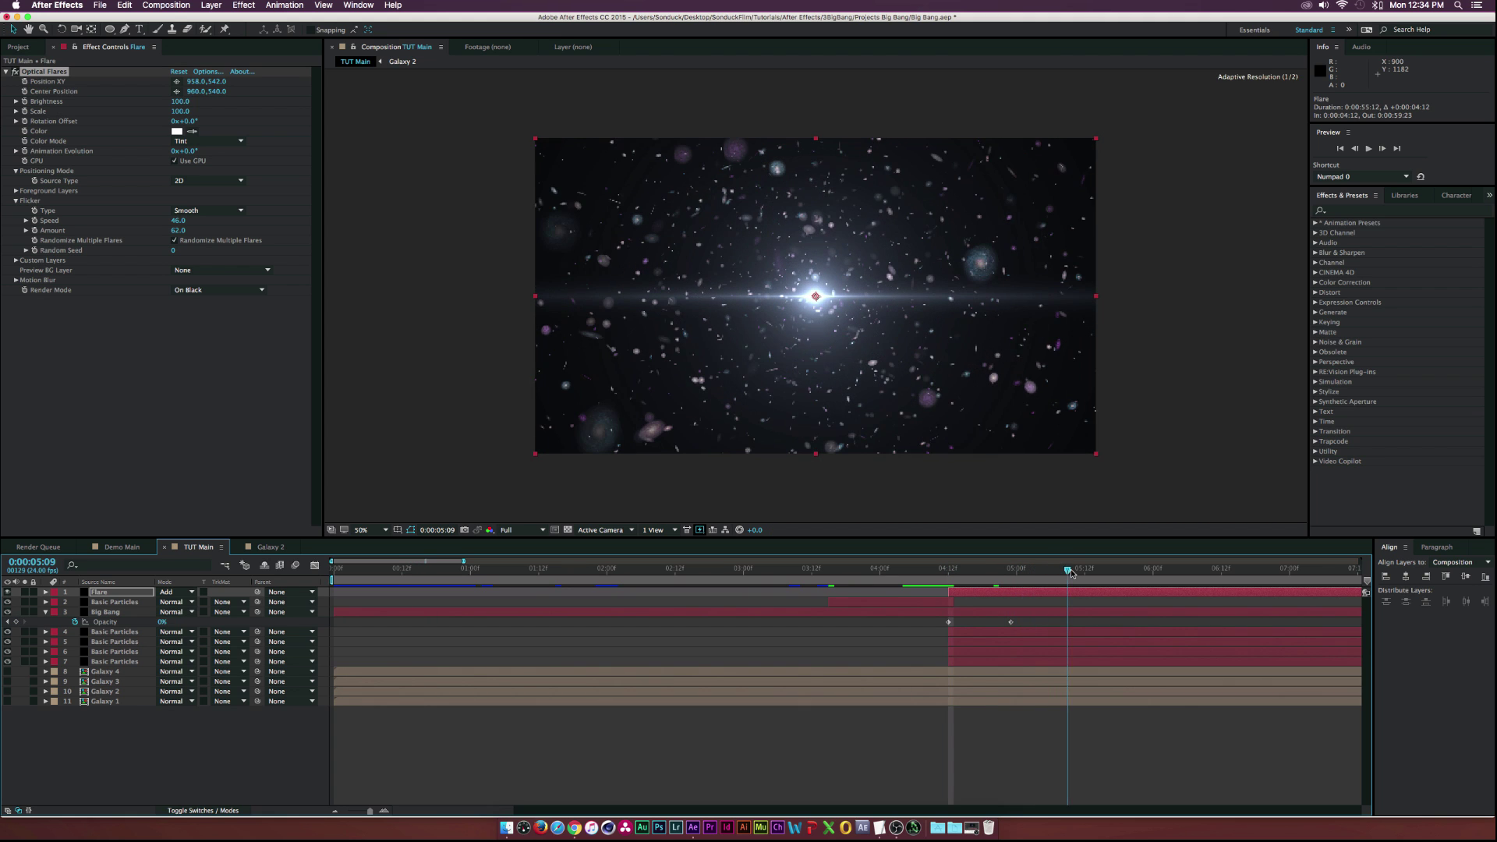
# Set the Optical Flares Brightness to 70 and review the dimmer flare over the explosion
pyautogui.click(180, 102)
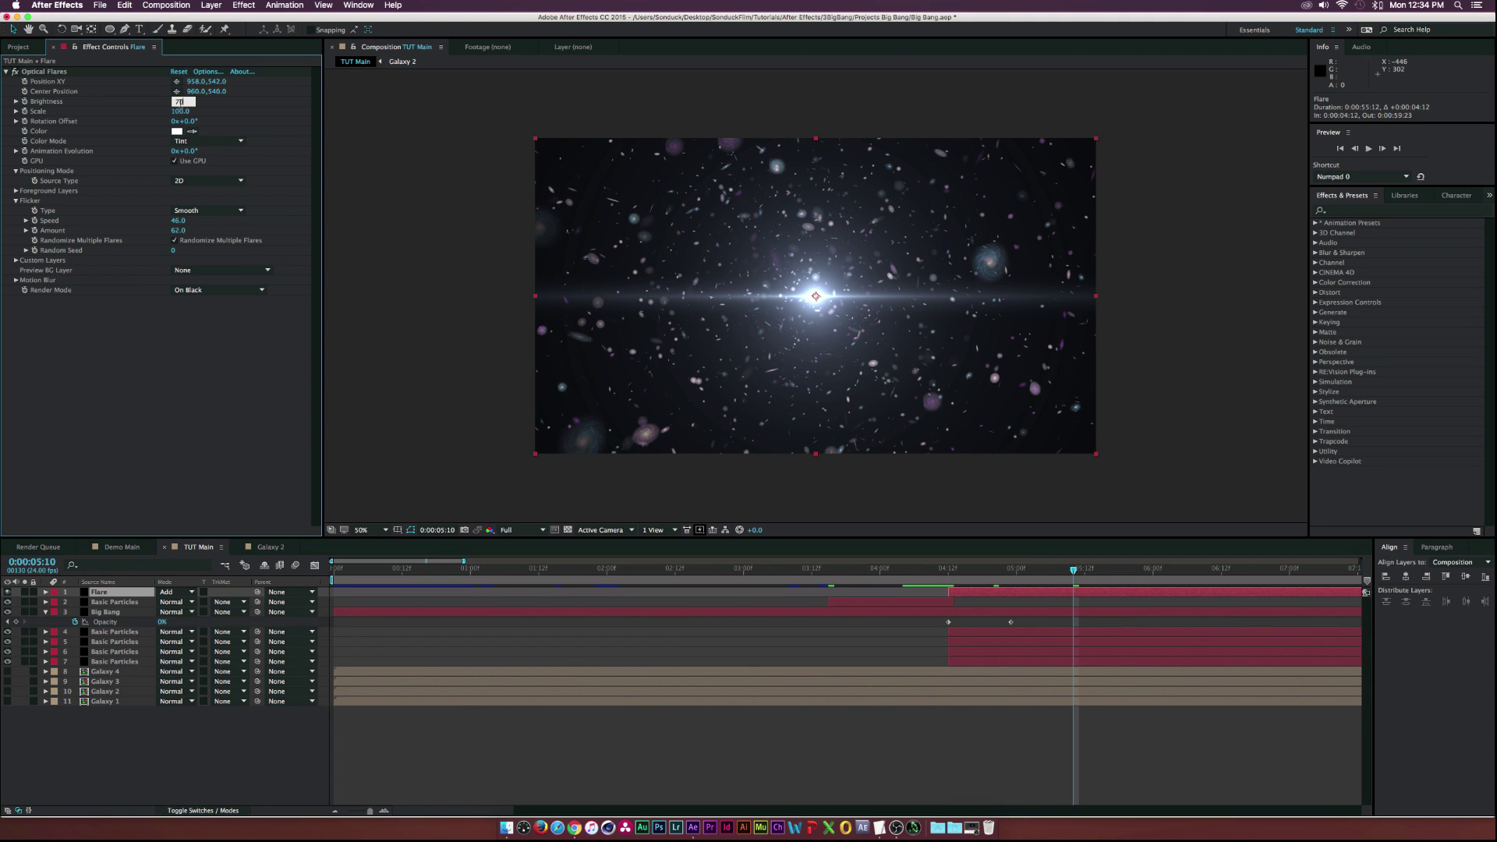
pyautogui.write('70')
pyautogui.press('Return')
pyautogui.click(218, 702)
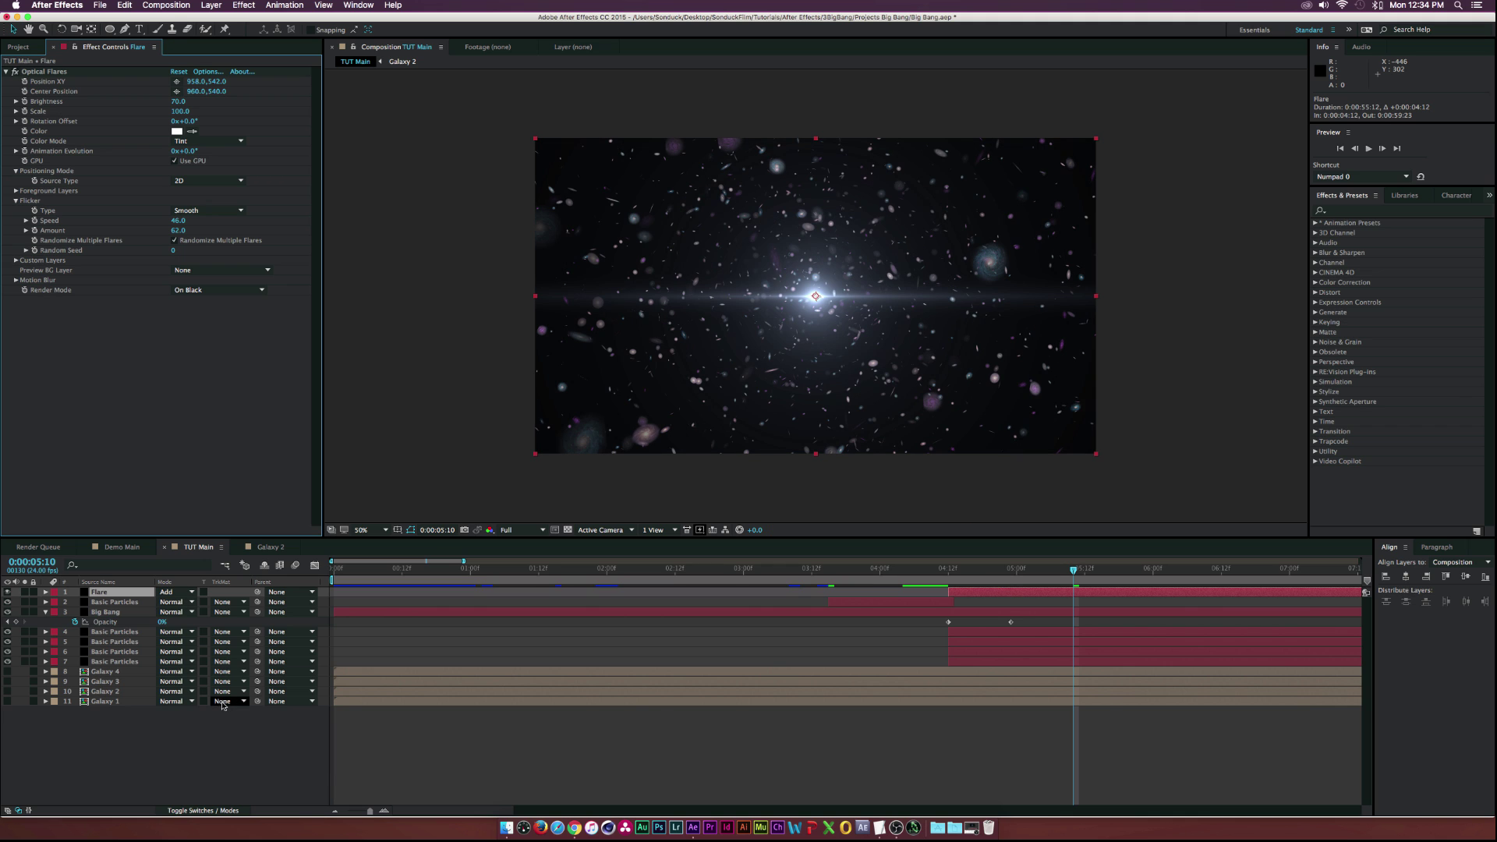
pyautogui.click(234, 713)
pyautogui.click(166, 729)
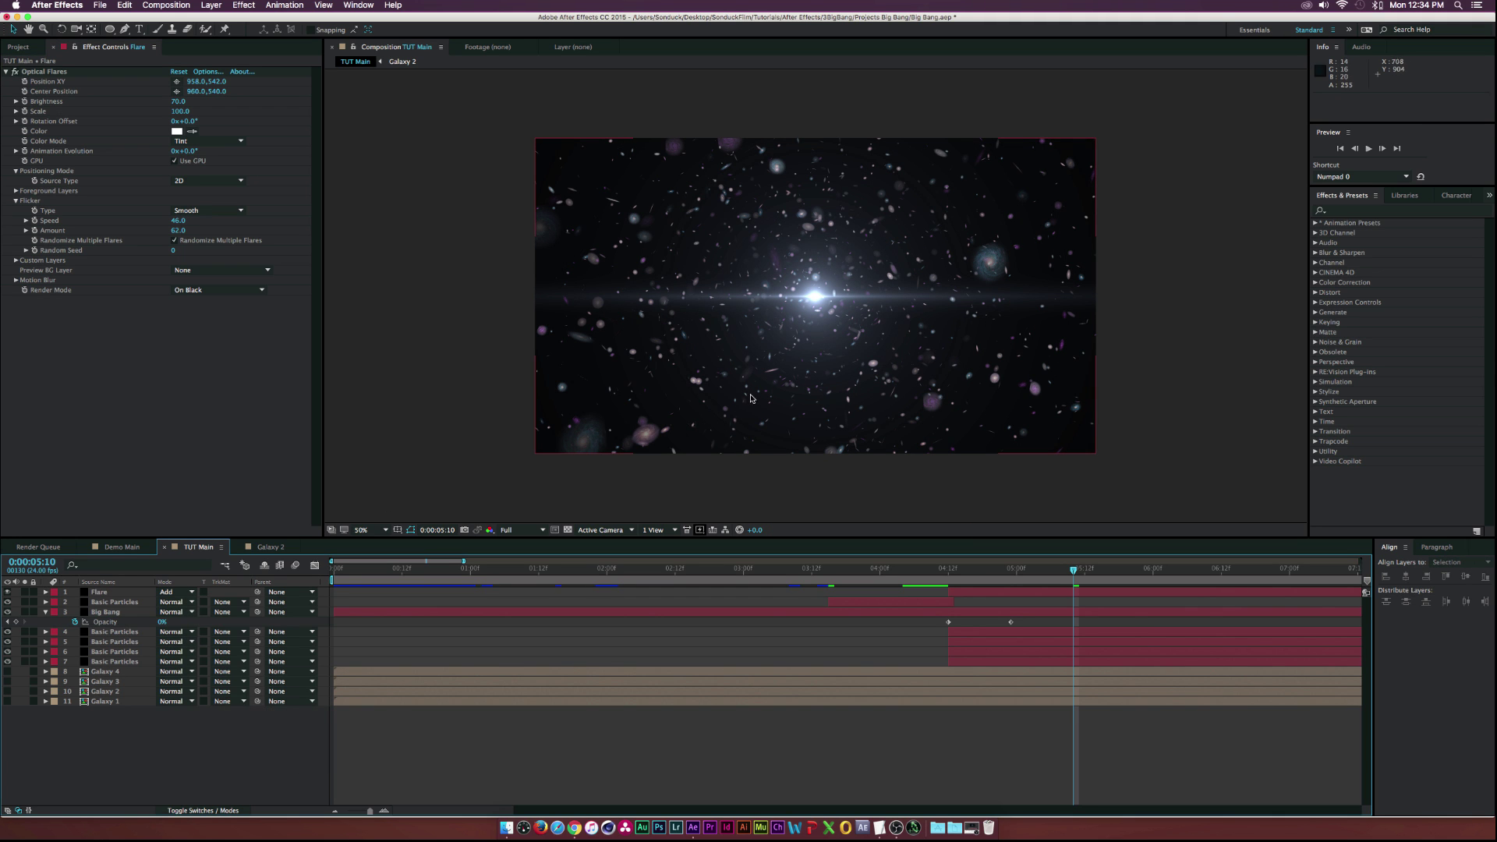
pyautogui.moveTo(955, 571); pyautogui.dragTo(1119, 576)
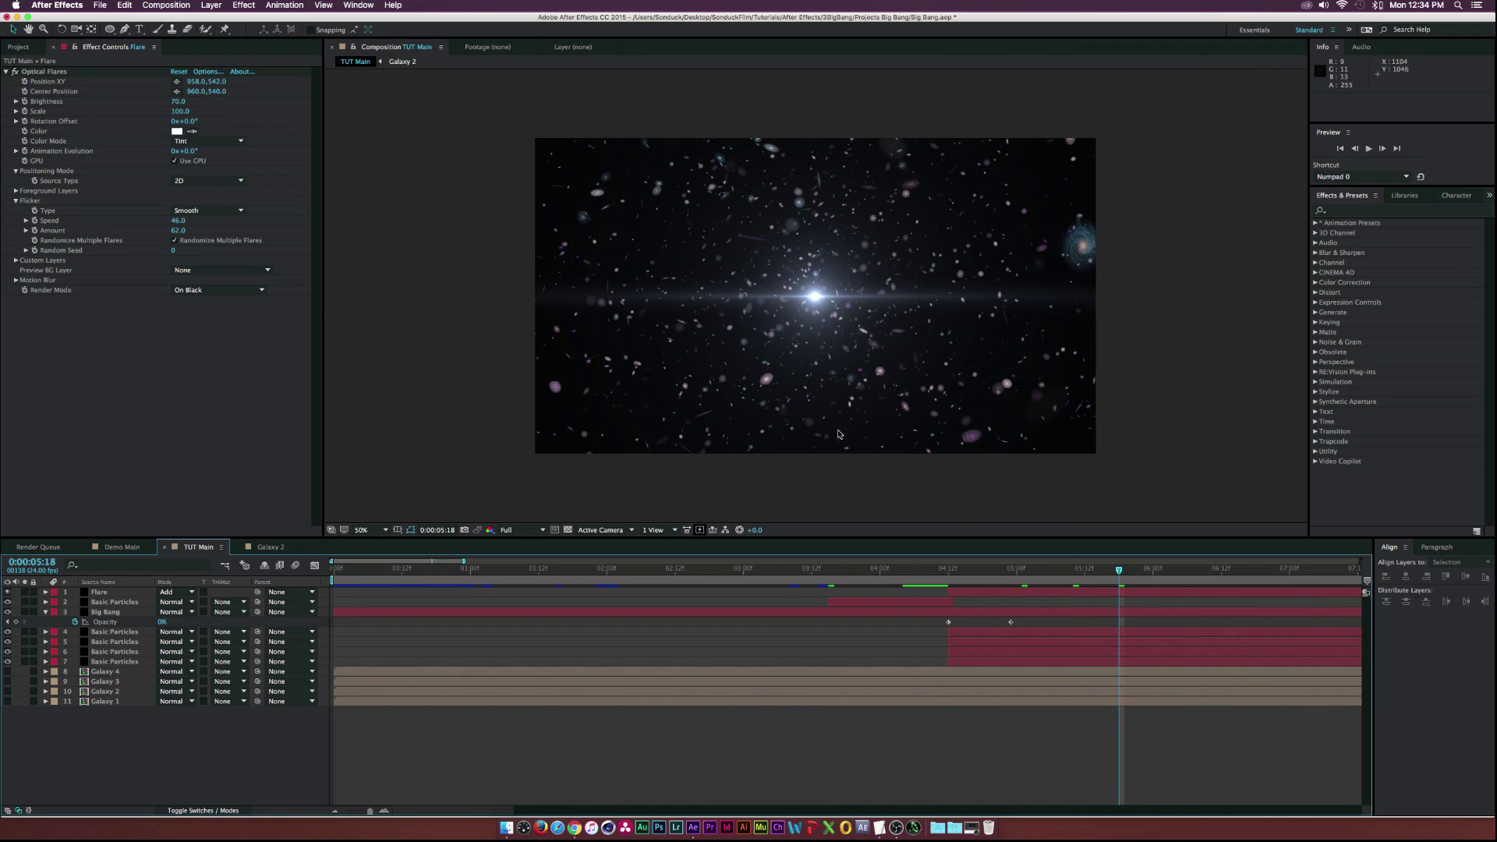
# Collapse the Big Bang layer's properties and add a new two-node camera with the 50mm preset
pyautogui.click(46, 612)
pyautogui.click(212, 6)
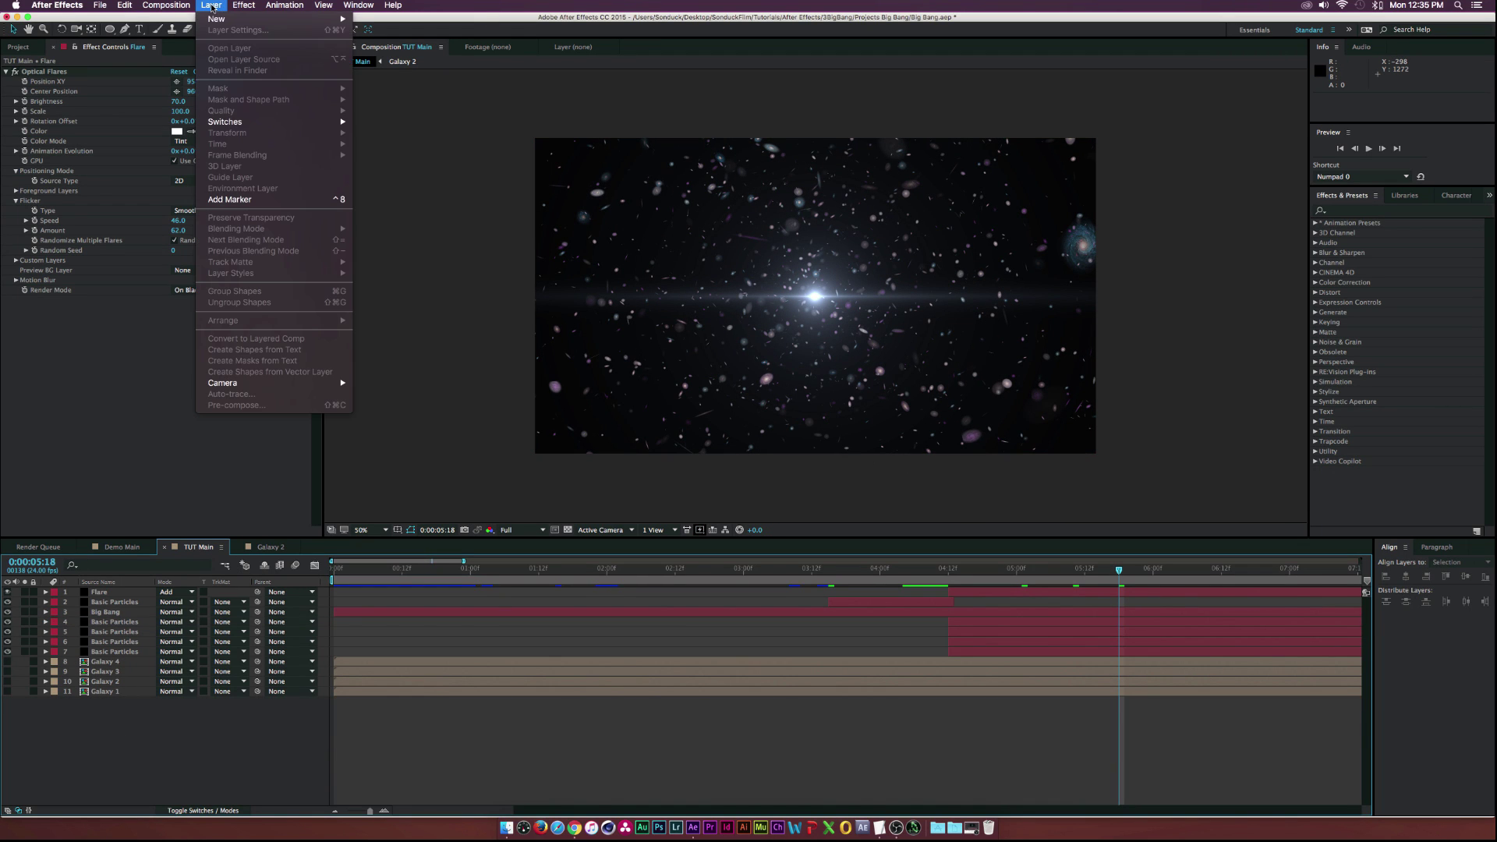
pyautogui.moveTo(230, 19)
pyautogui.click(424, 56)
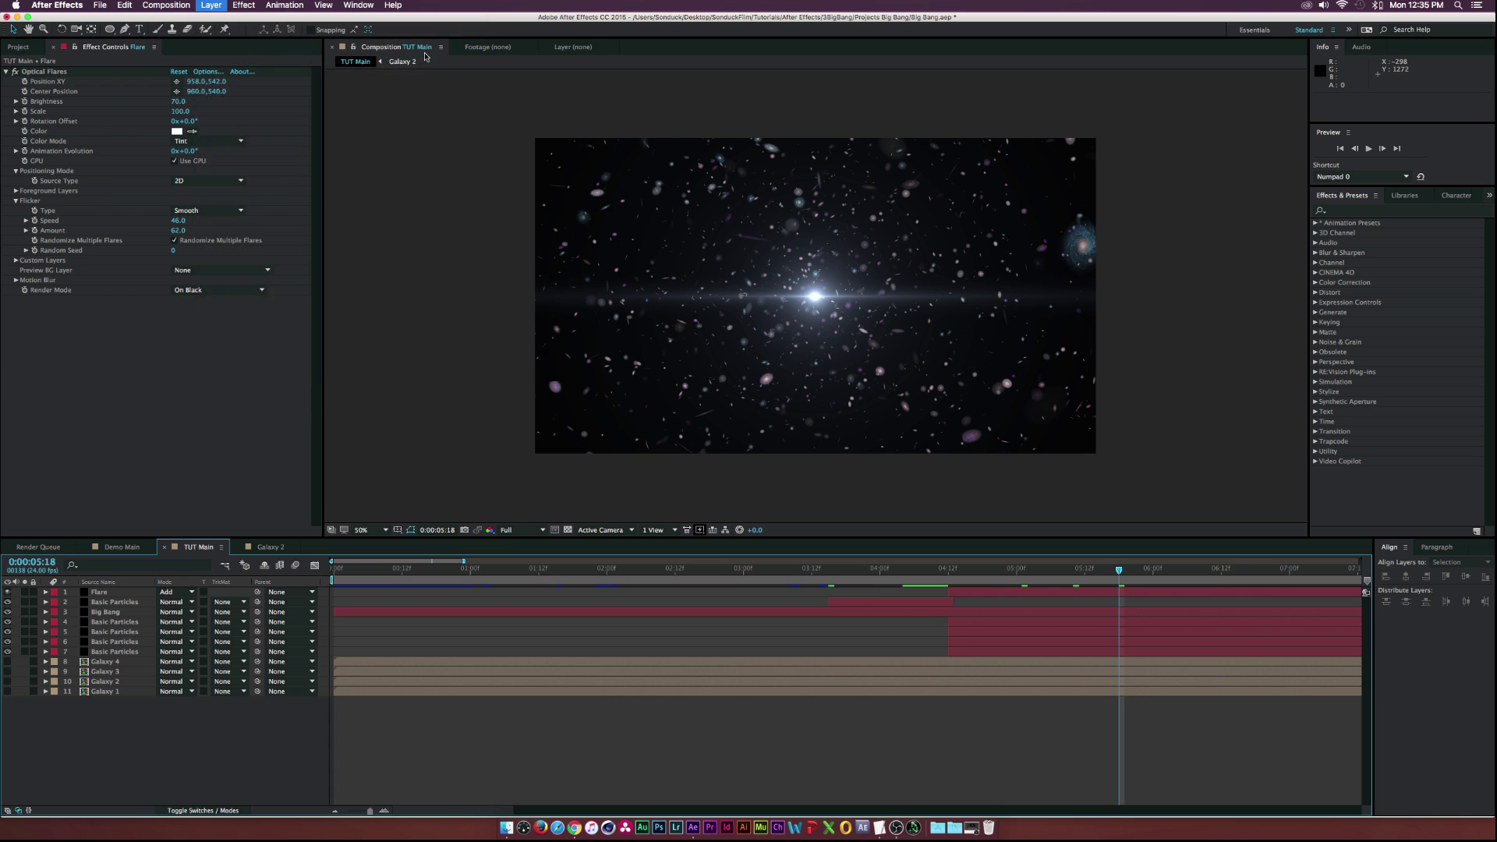
pyautogui.click(396, 343)
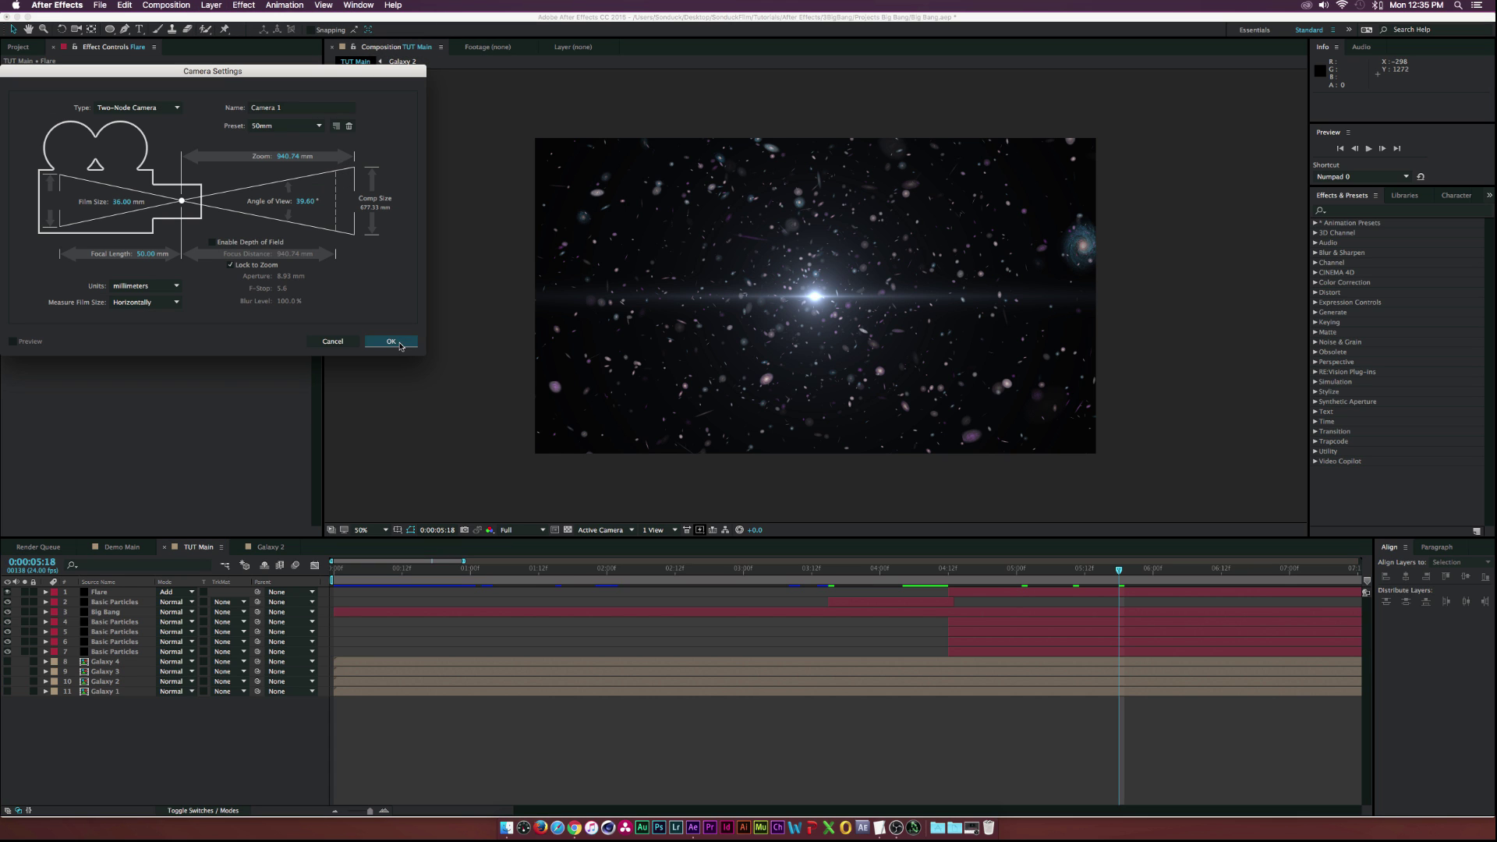
# Set a starting Position keyframe for Camera 1 at 0:00:04:12
pyautogui.moveTo(975, 571); pyautogui.dragTo(948, 571)
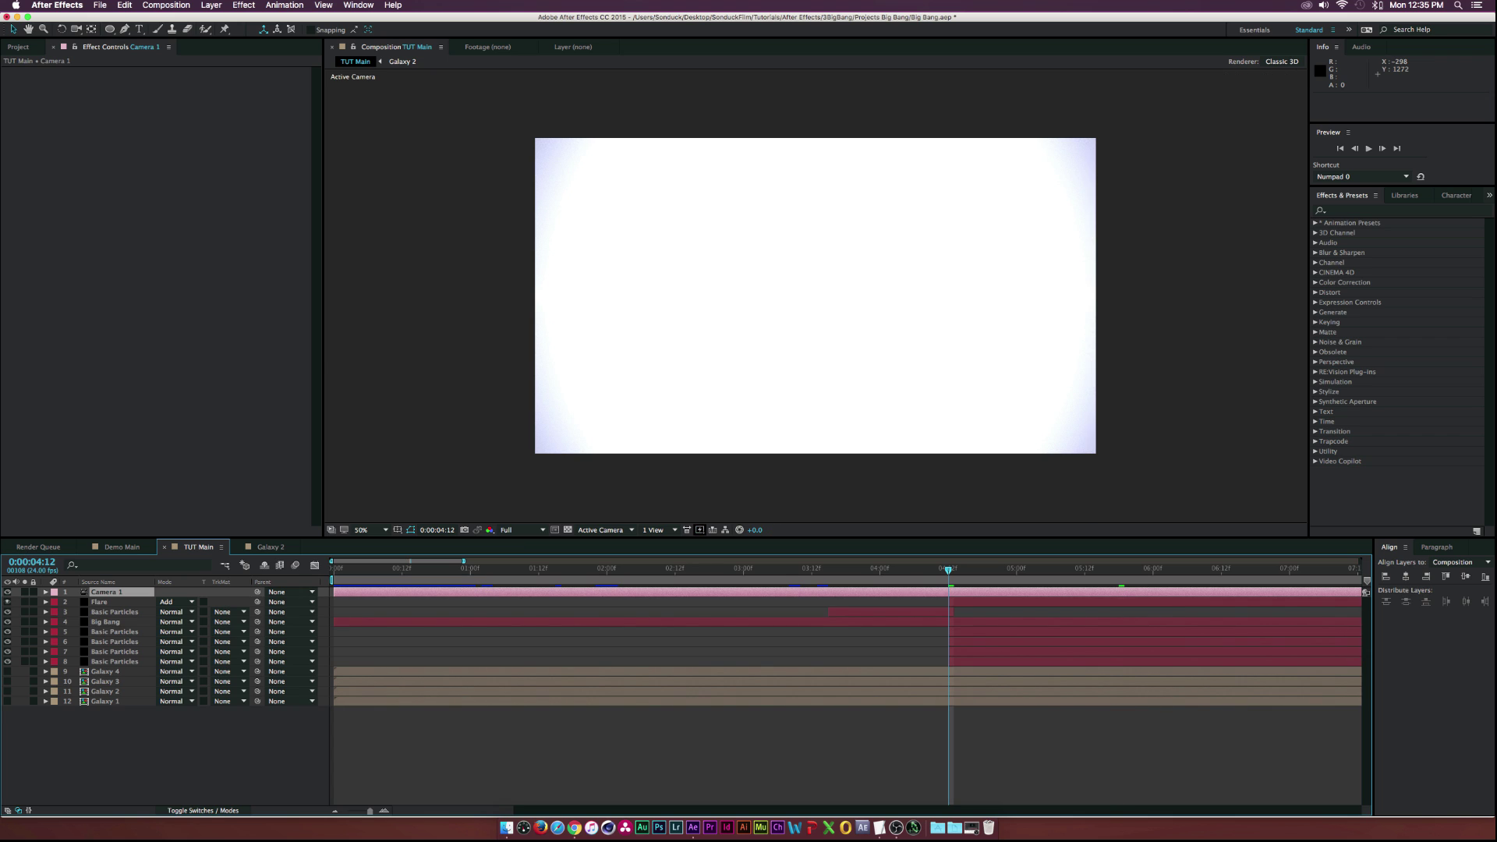
pyautogui.press('p')
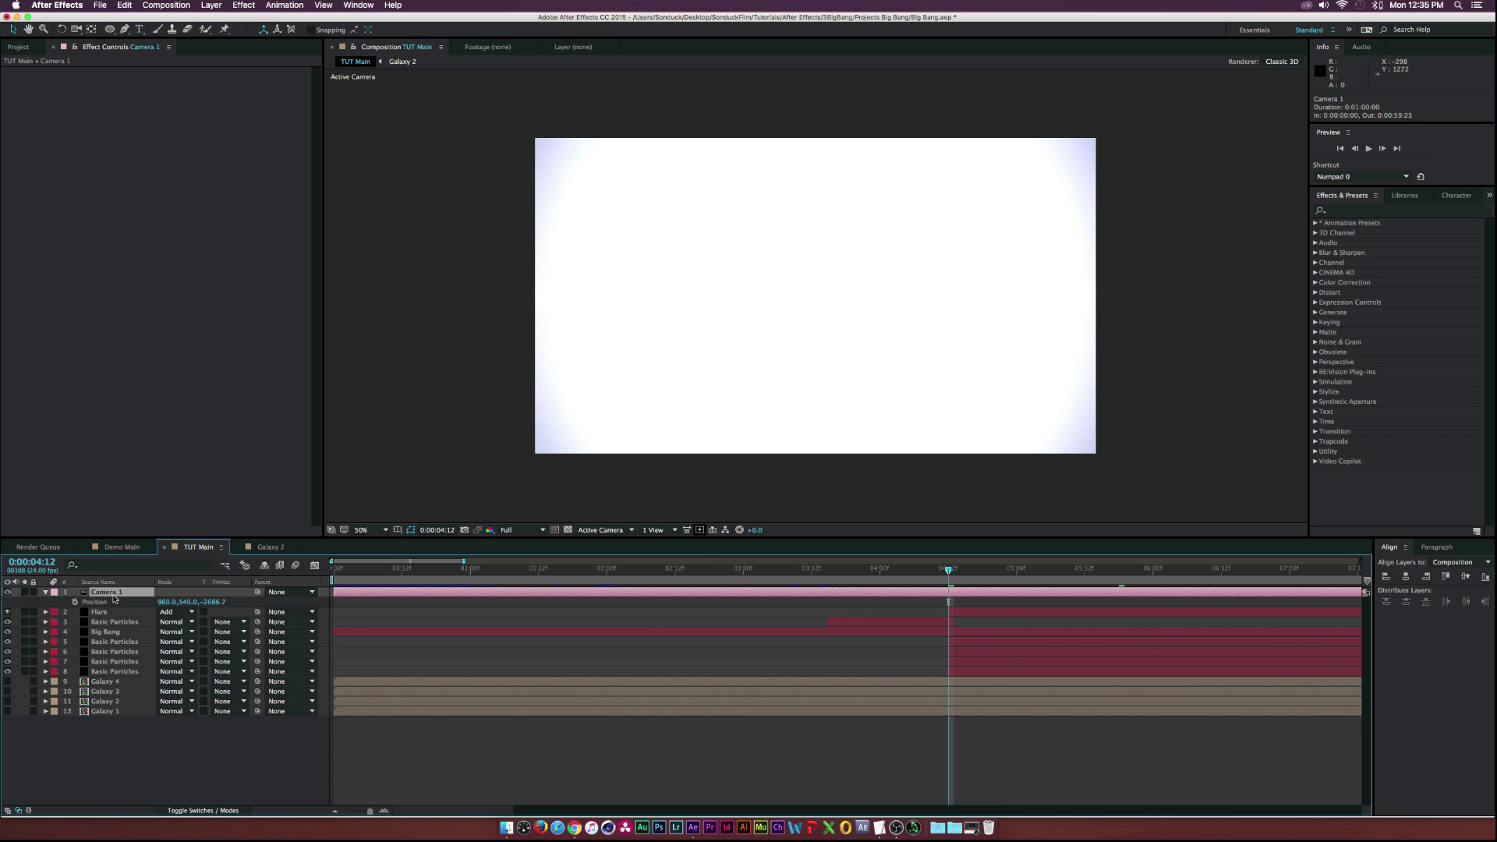
pyautogui.click(76, 602)
# At 0:00:09:00, pull Camera 1 back with the Track Z Camera Tool to a Z position of about -4906.7
pyautogui.moveTo(986, 571); pyautogui.dragTo(1138, 561)
pyautogui.press('-')
pyautogui.press('-')
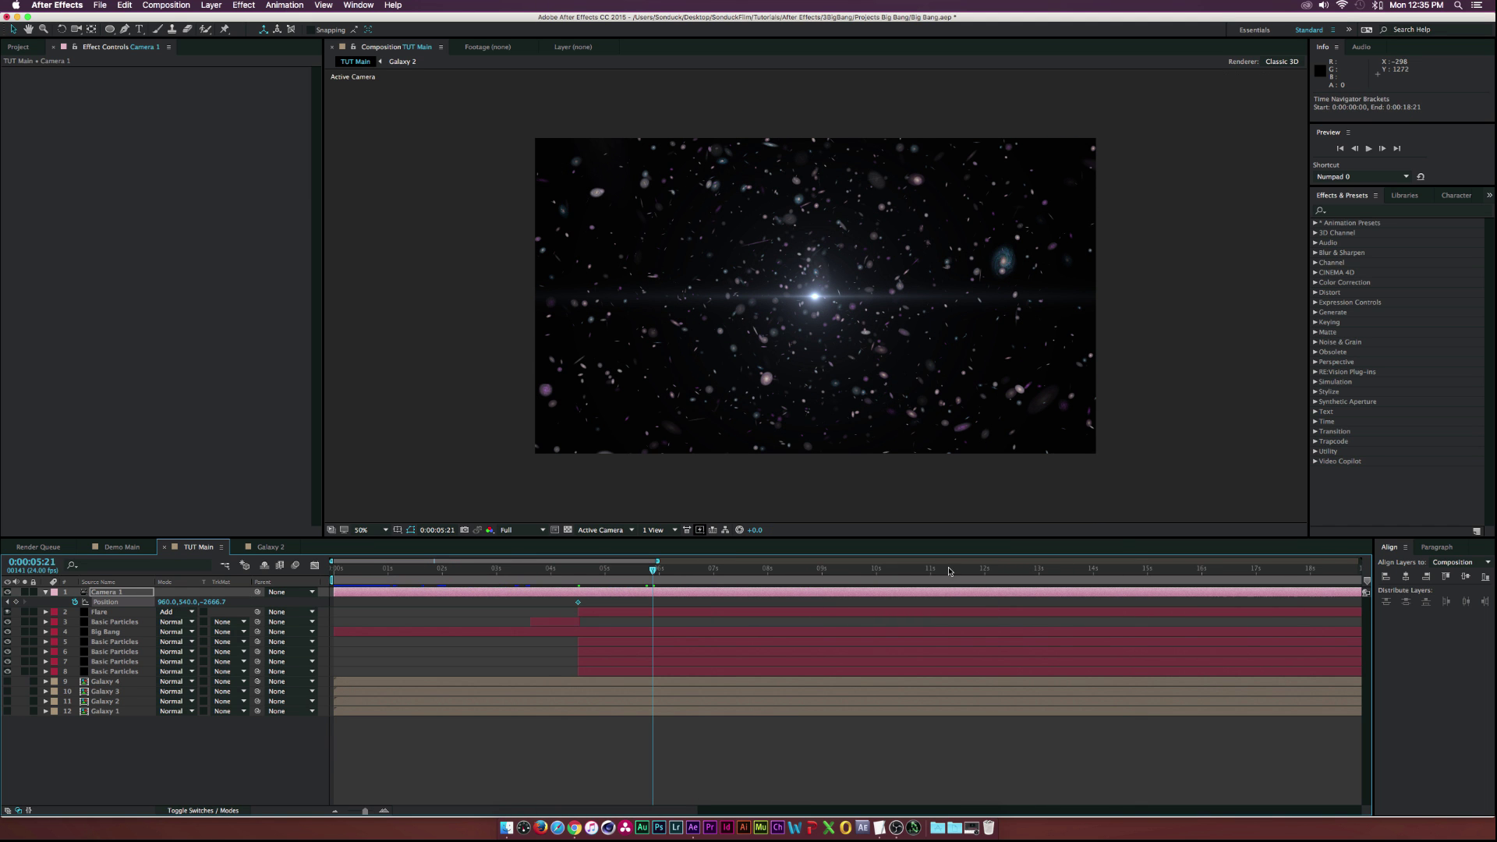
pyautogui.moveTo(657, 563); pyautogui.dragTo(821, 577)
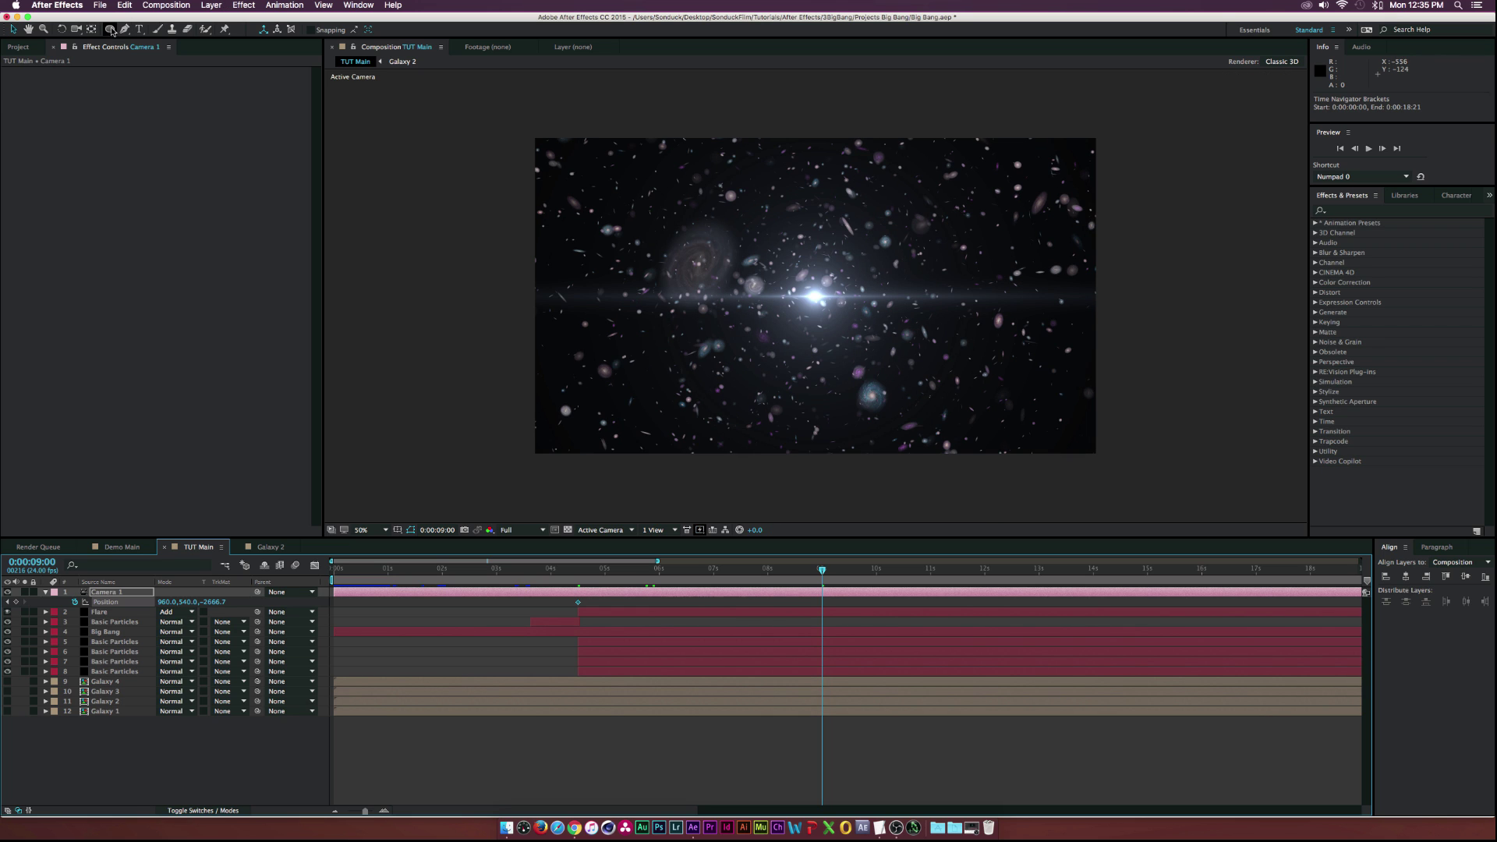
pyautogui.click(77, 29)
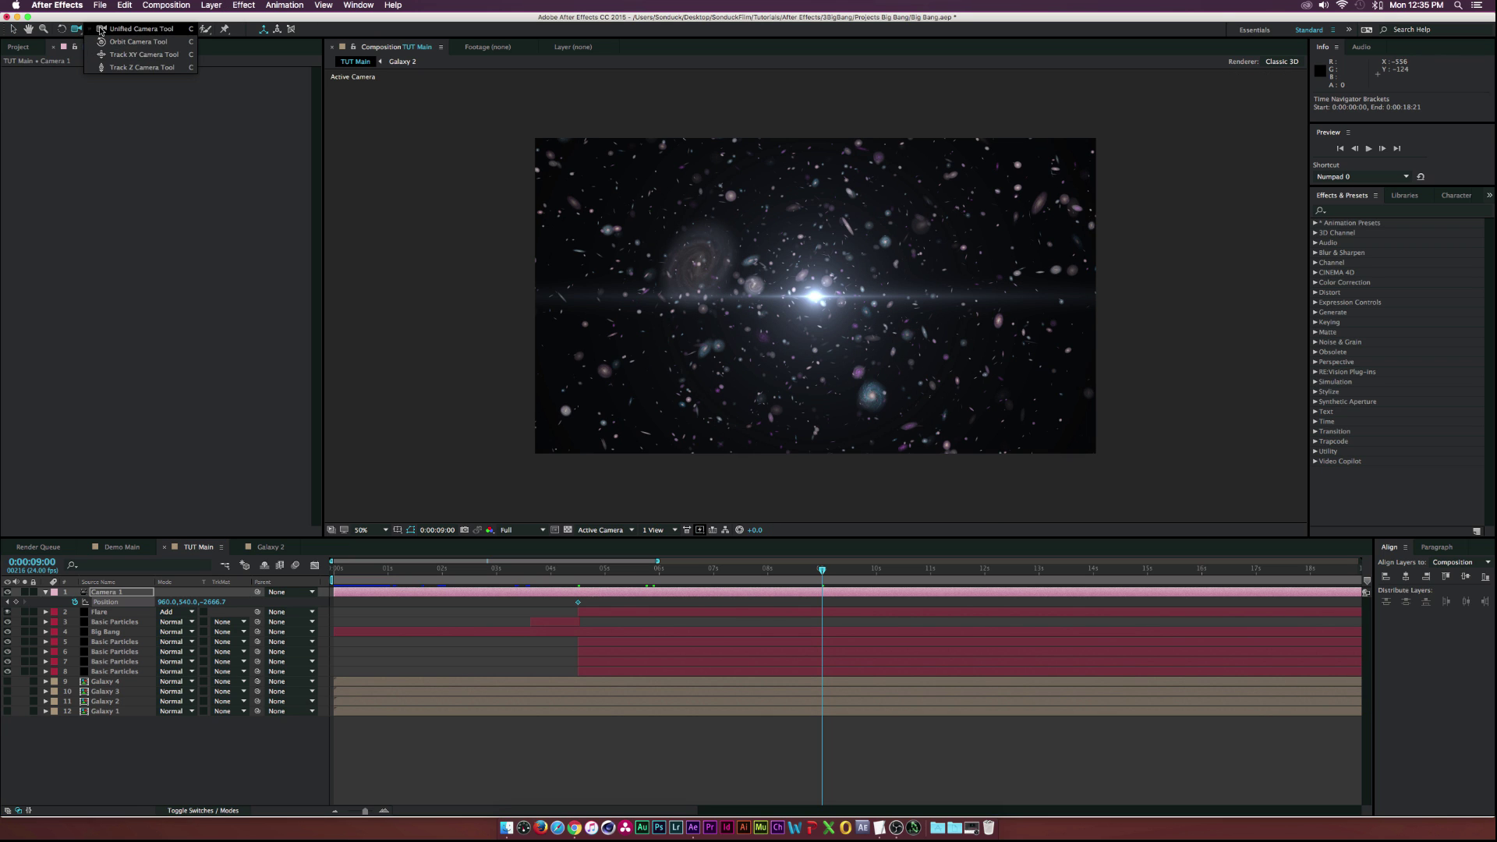
pyautogui.click(142, 68)
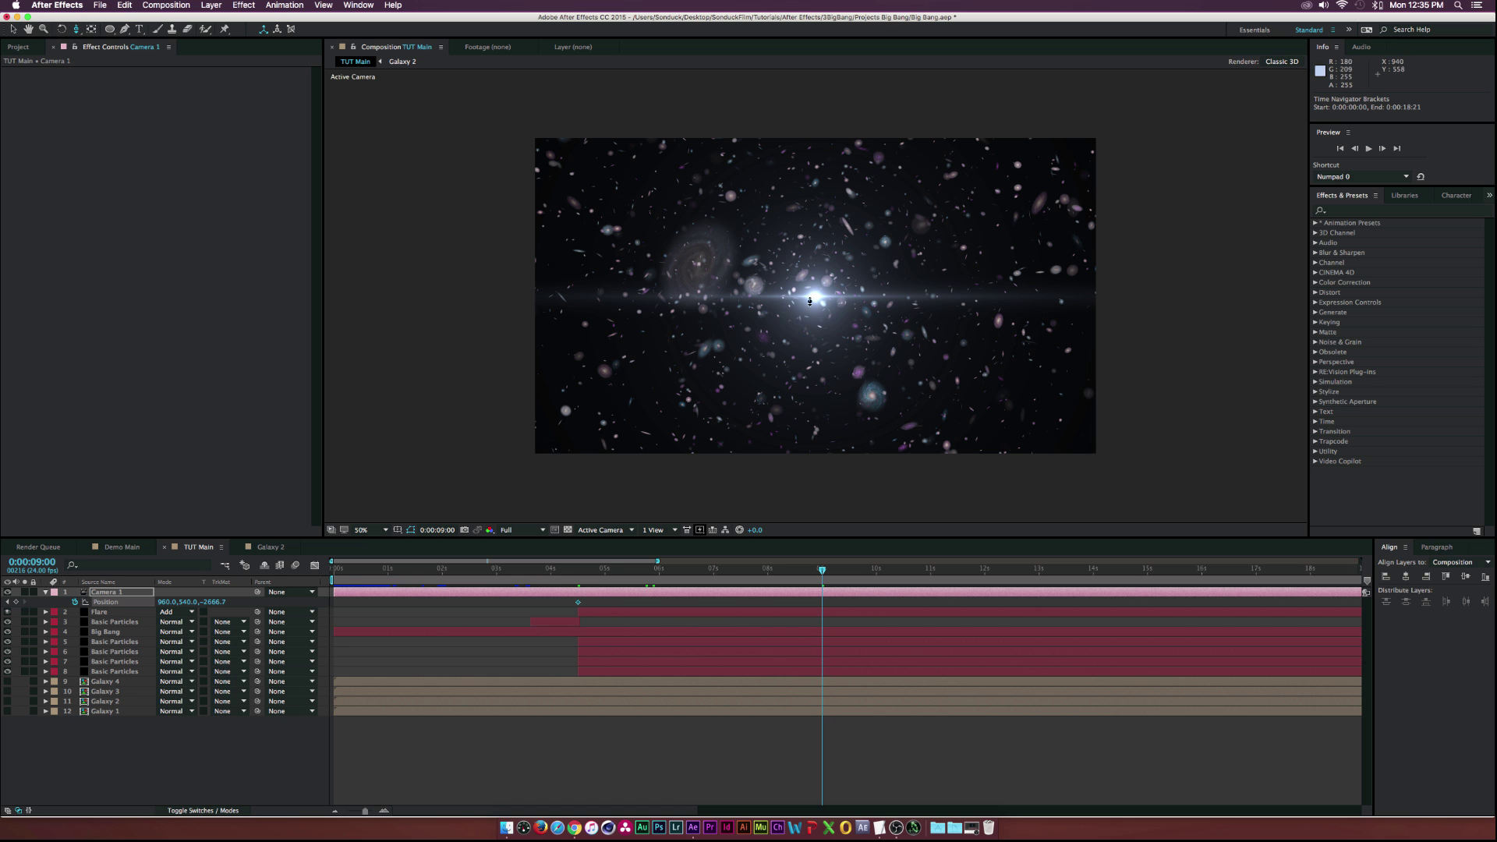
pyautogui.moveTo(810, 301); pyautogui.dragTo(808, 341)
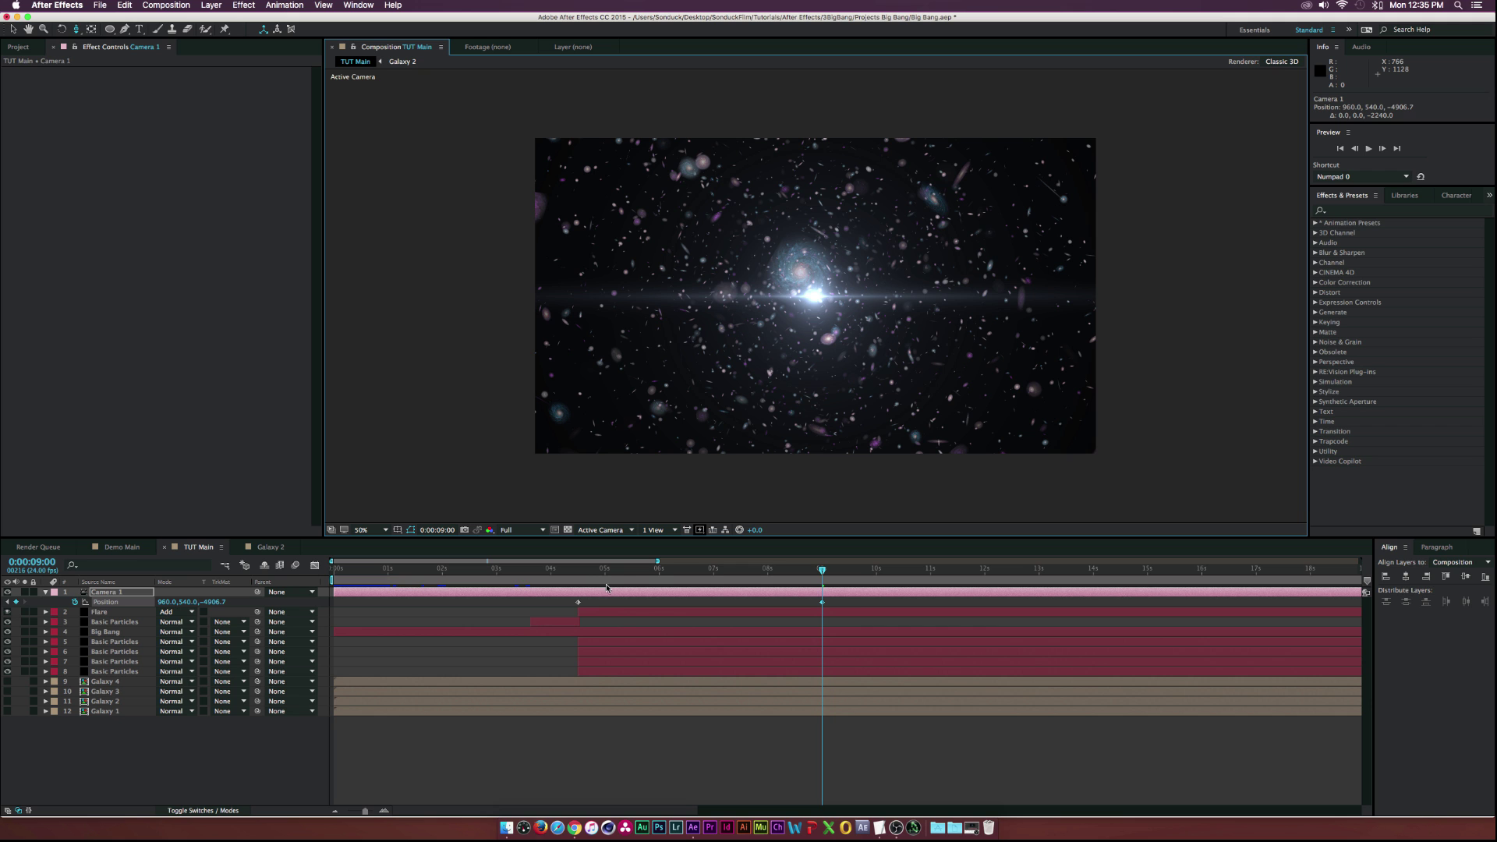
# Preview the camera pull-back between its two Position keyframes and return to 0:00:09:00
pyautogui.moveTo(593, 573); pyautogui.dragTo(754, 560)
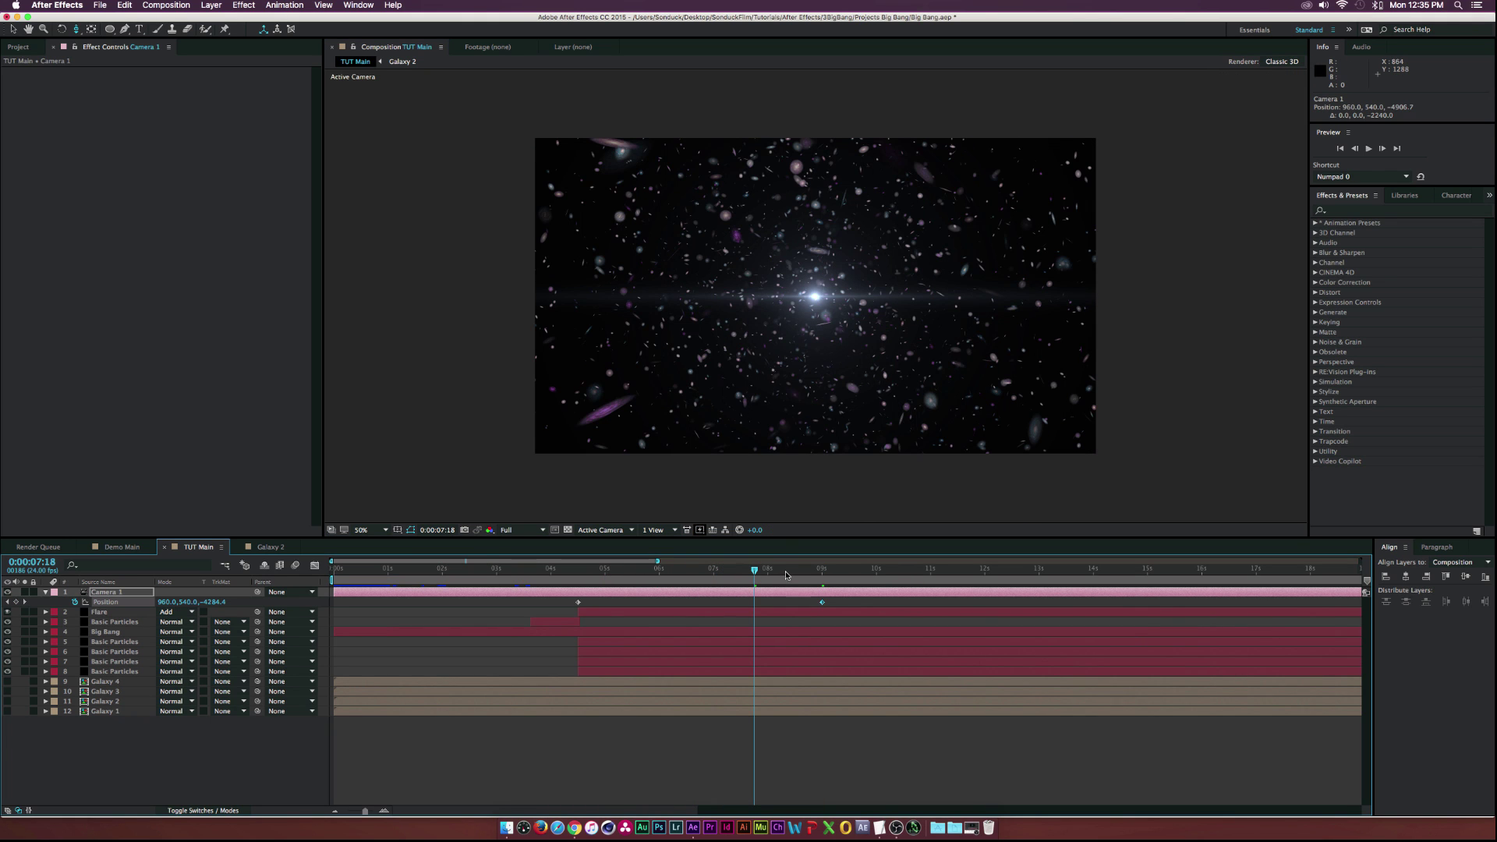
pyautogui.press('space')
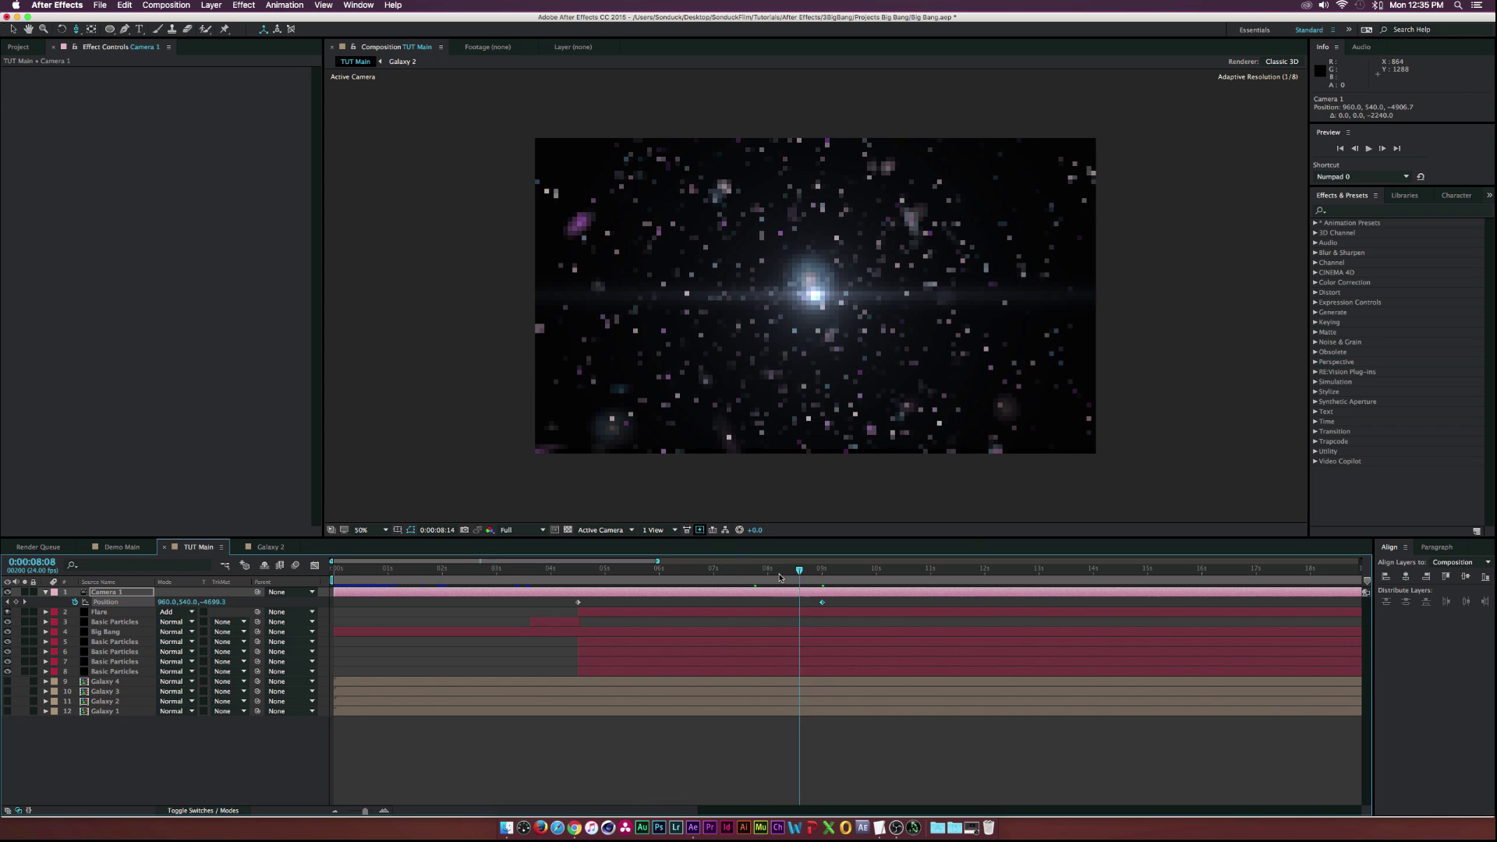
pyautogui.press('space')
pyautogui.moveTo(807, 570); pyautogui.dragTo(822, 573)
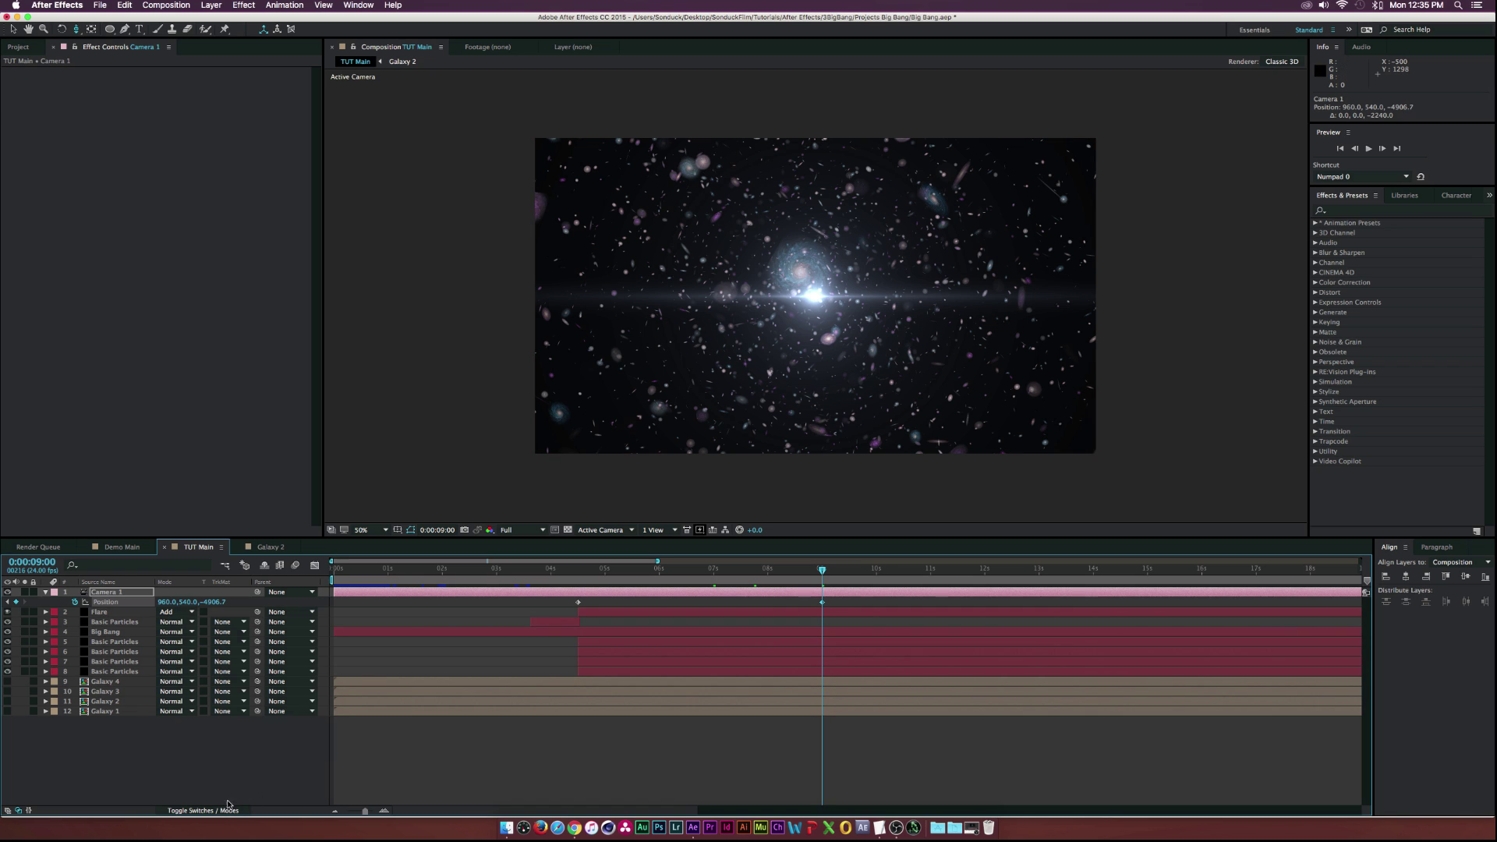
# Turn on motion blur for the particle, Big Bang and galaxy layers and enable it for the composition
pyautogui.click(179, 812)
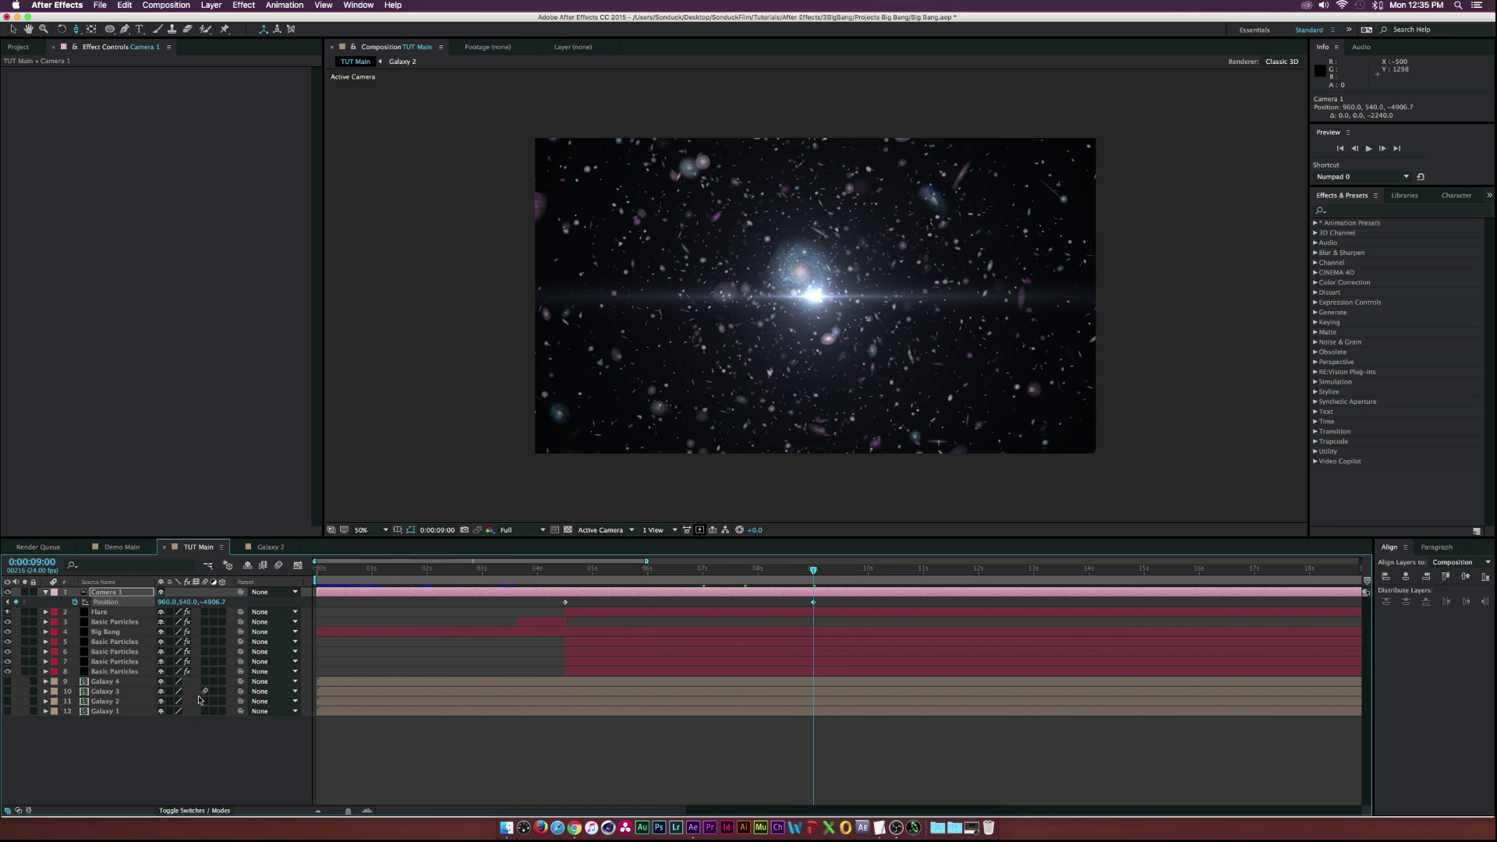
pyautogui.click(206, 612)
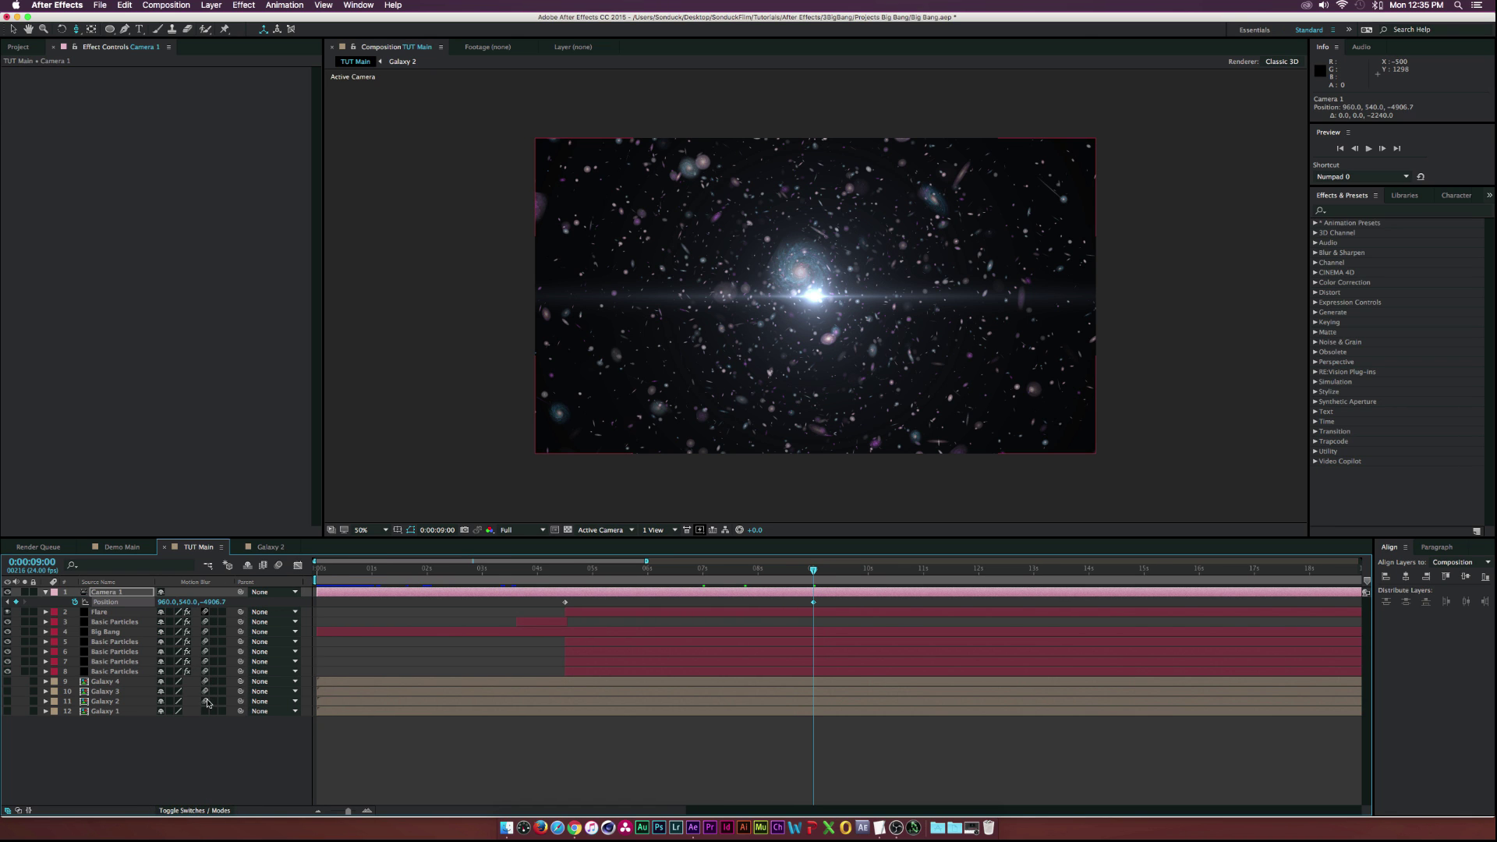
pyautogui.click(105, 612)
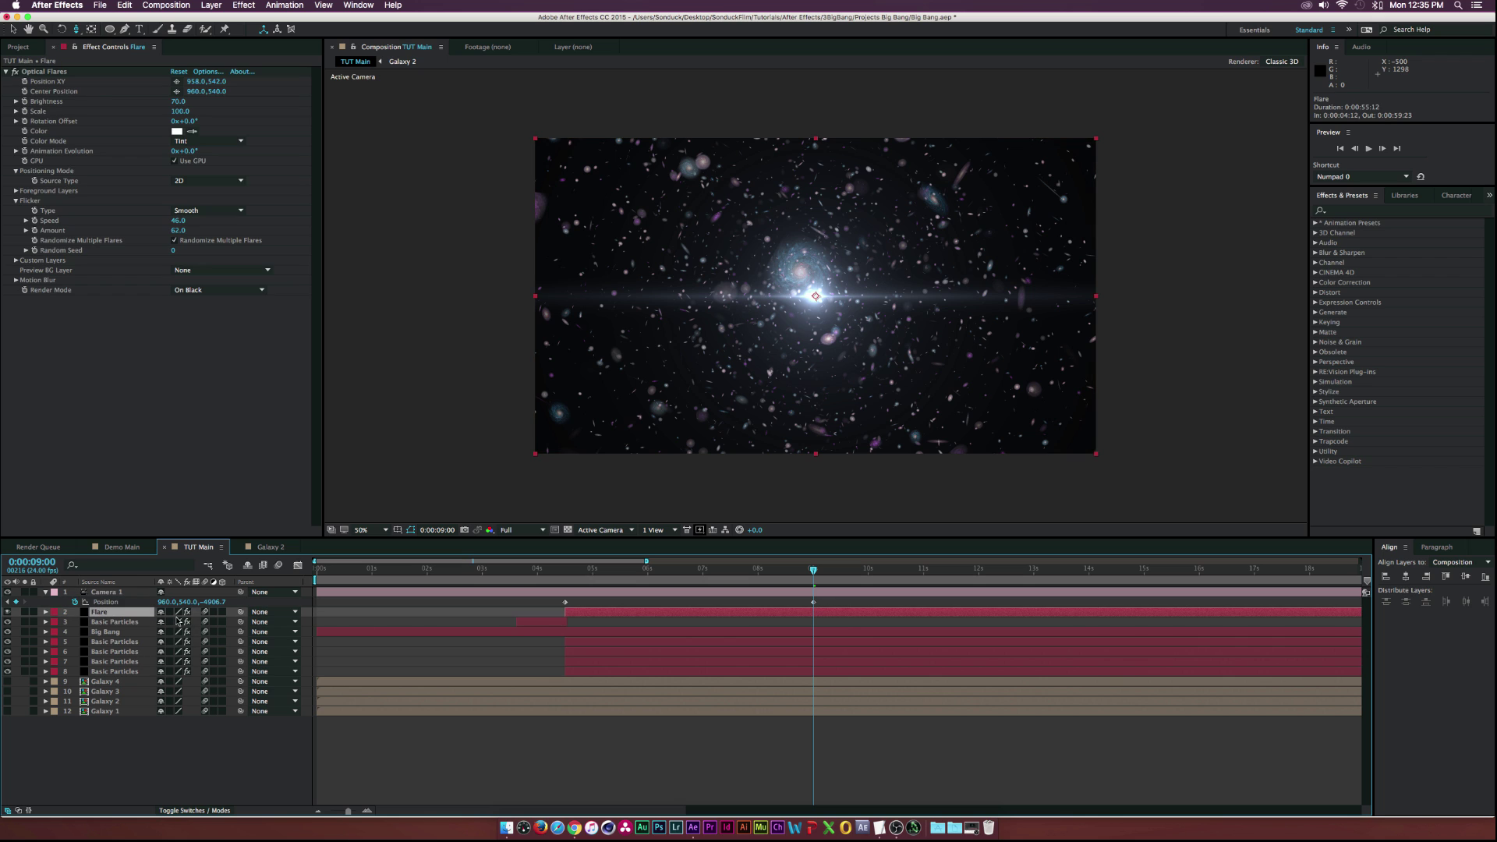
pyautogui.click(279, 565)
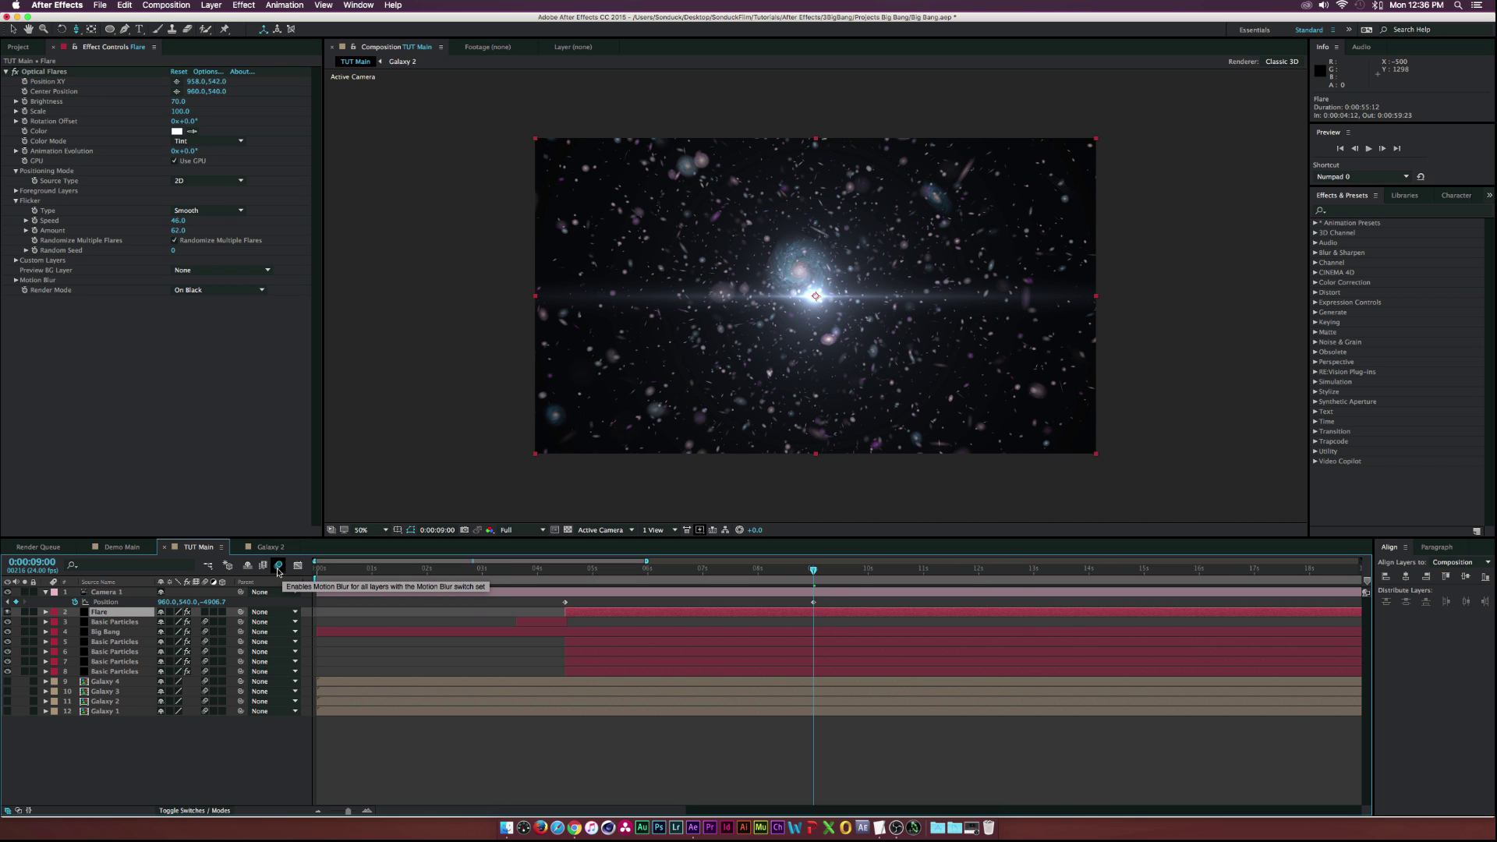
pyautogui.click(429, 476)
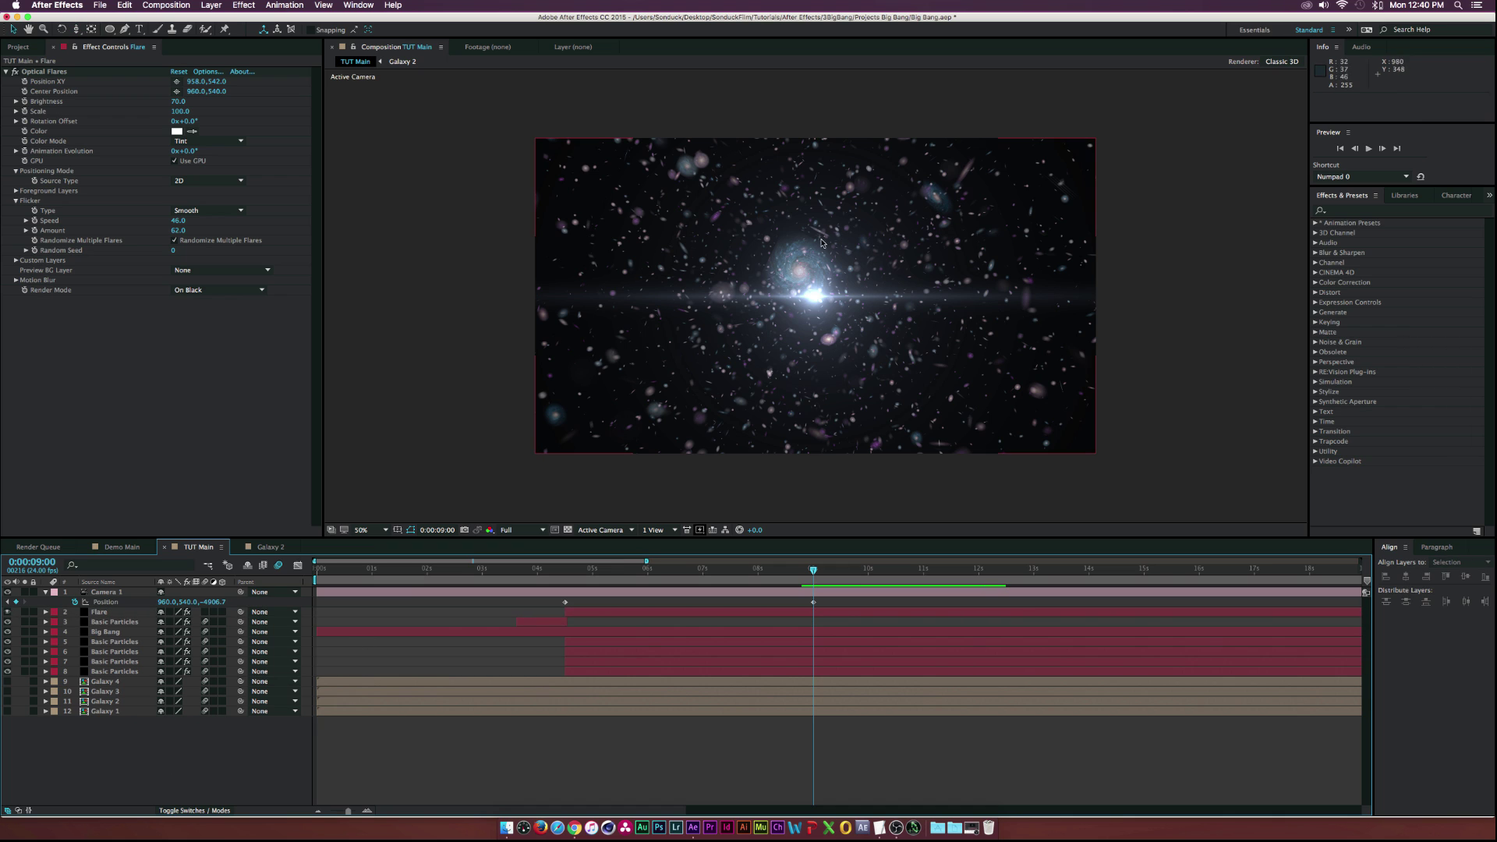
# Create a new solid named Stara and apply the CC Particle World effect to it
pyautogui.press('super+y')
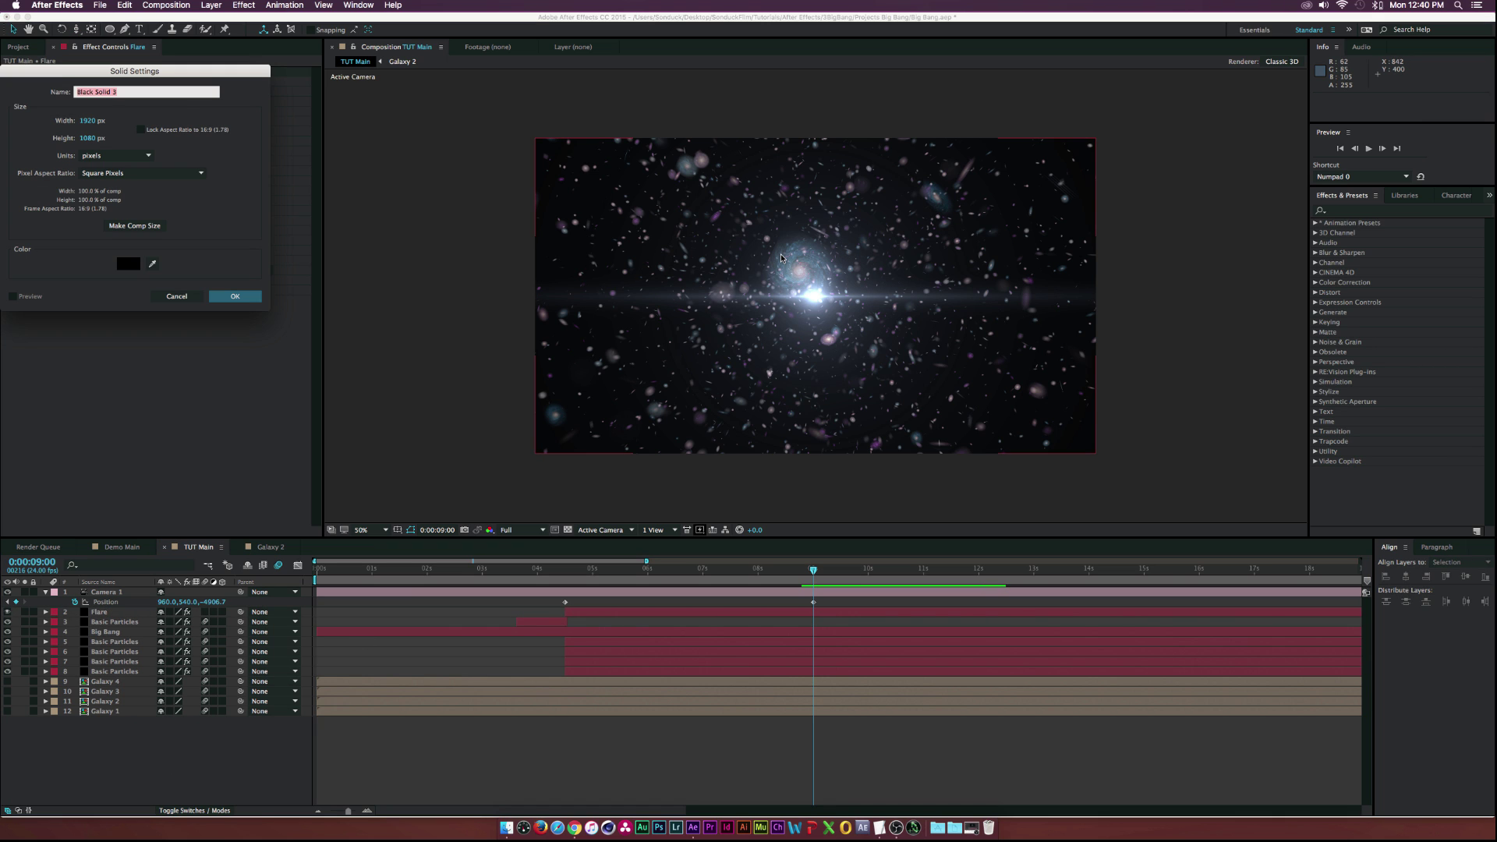
pyautogui.write('Stara')
pyautogui.press('Return')
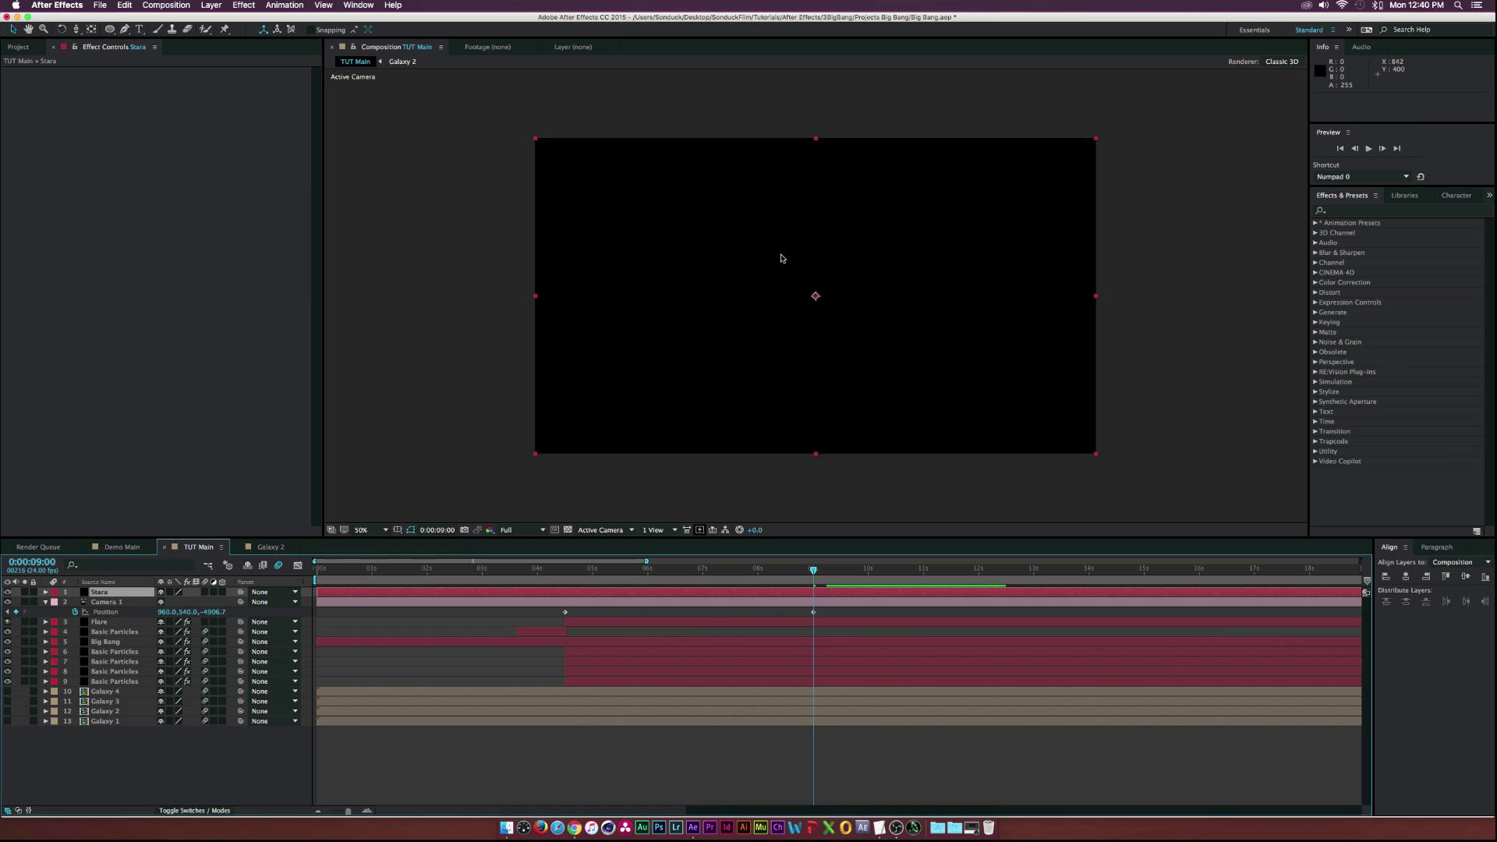
pyautogui.click(244, 5)
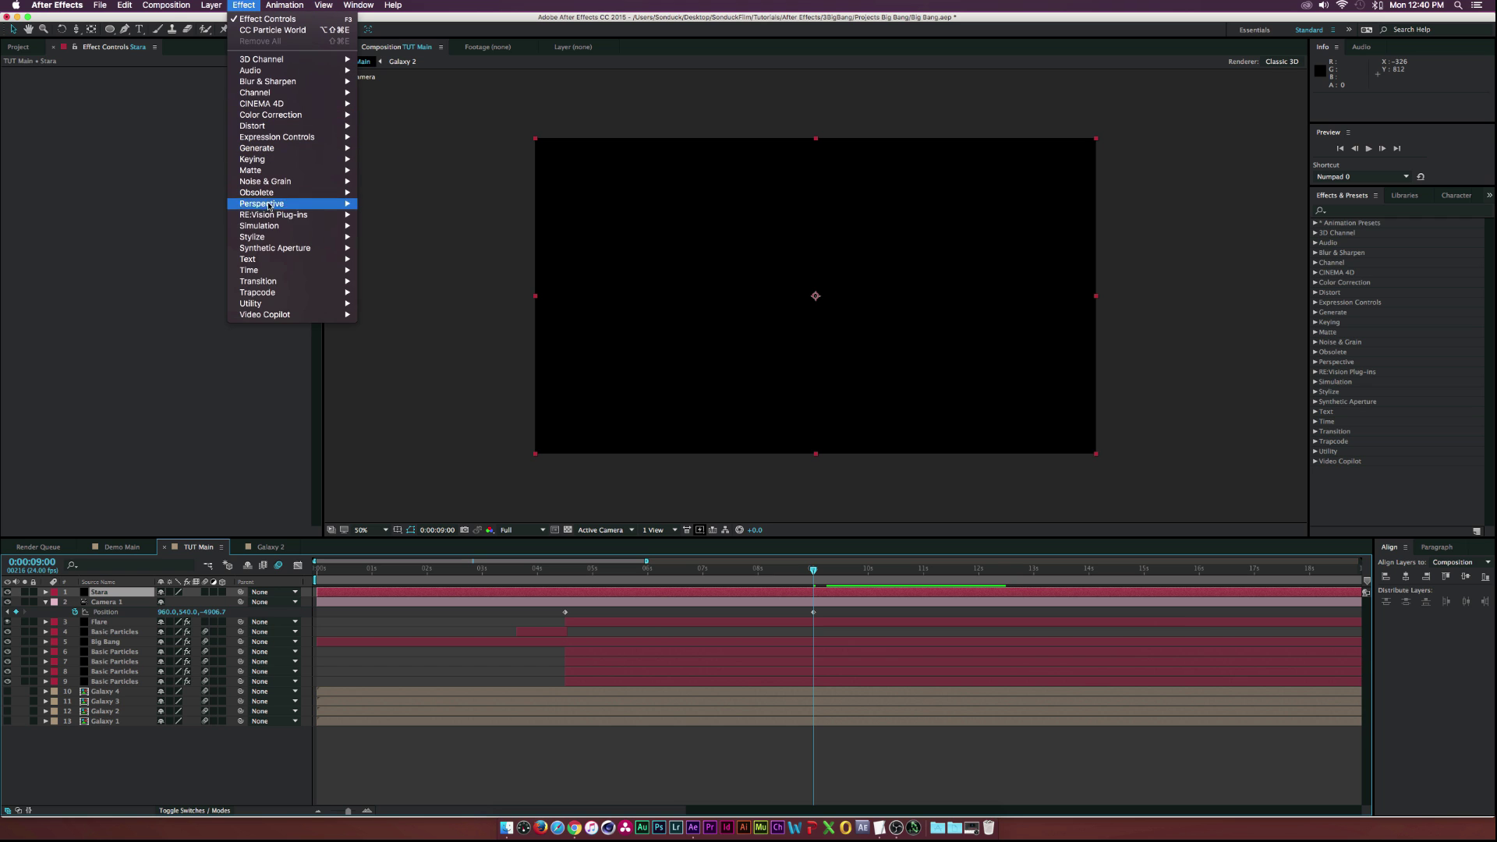
pyautogui.moveTo(276, 228)
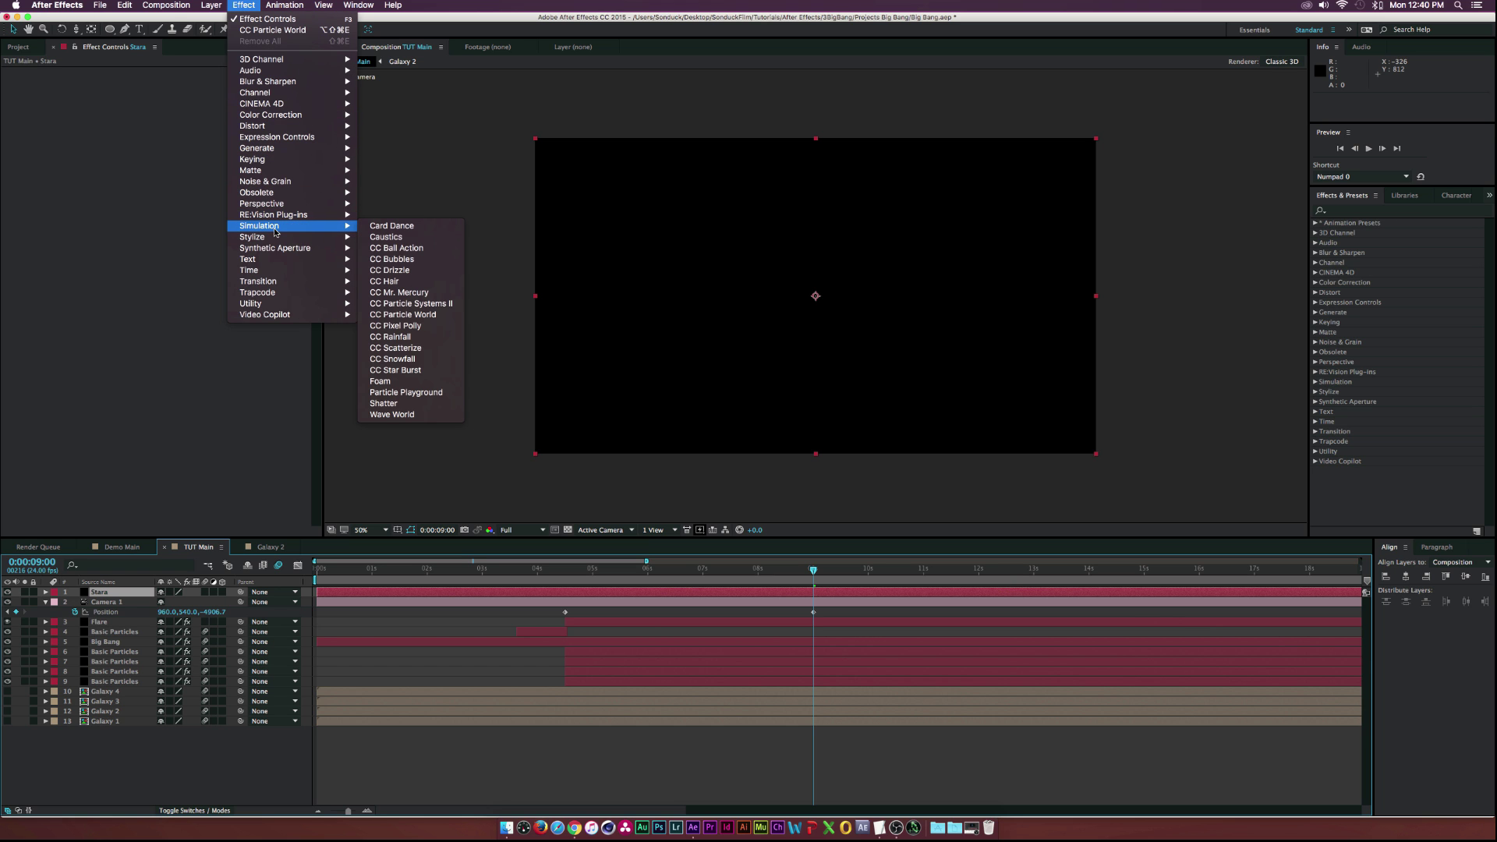
pyautogui.click(405, 315)
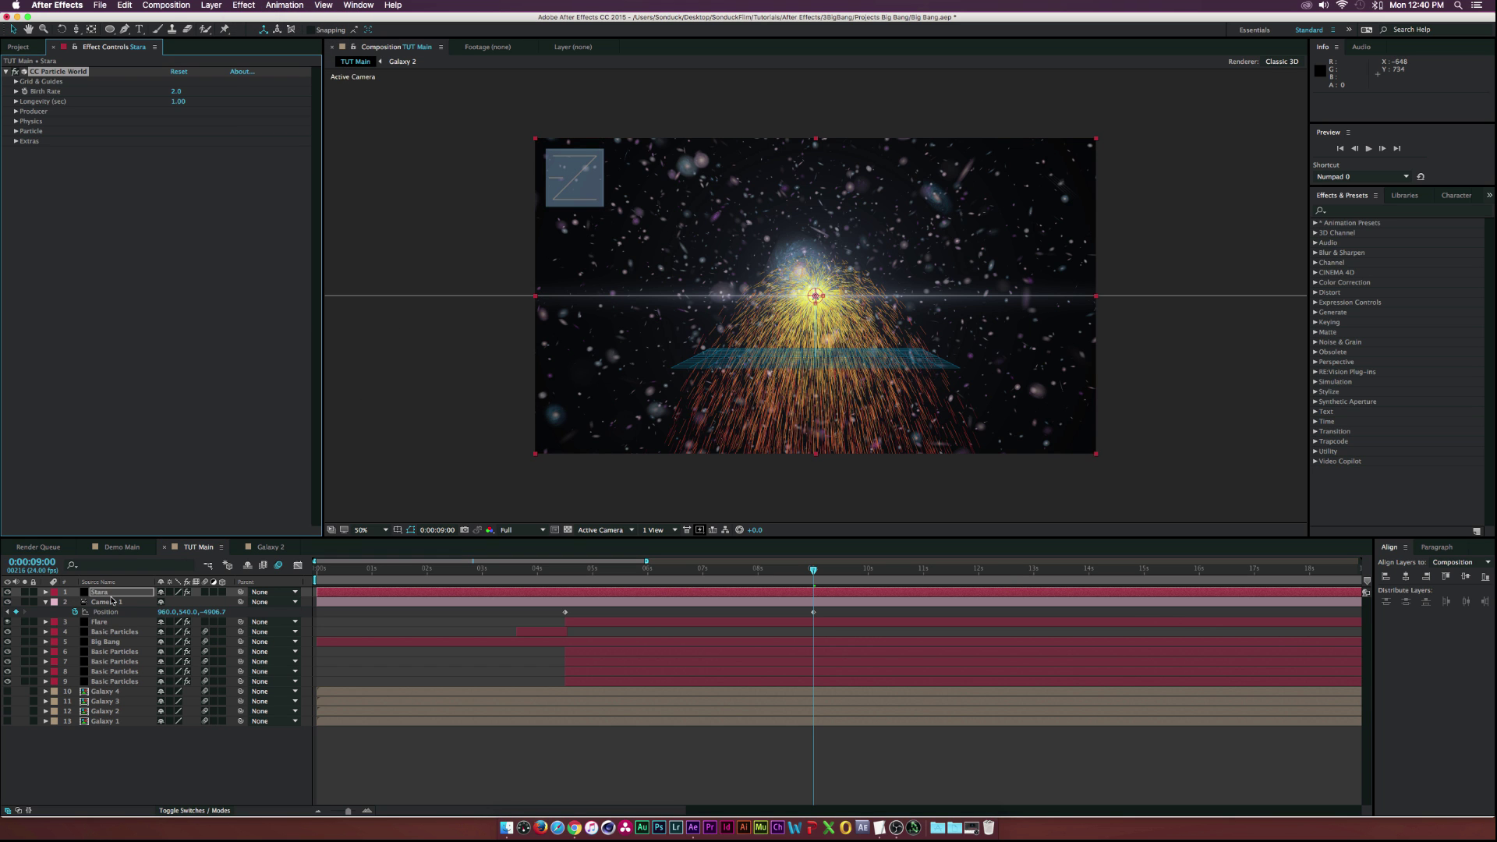
# Spread the Stara particle producer to Radius X 4.625 and Radius Y 0.765, and set the Particle Type to Faded Sphere
pyautogui.click(16, 111)
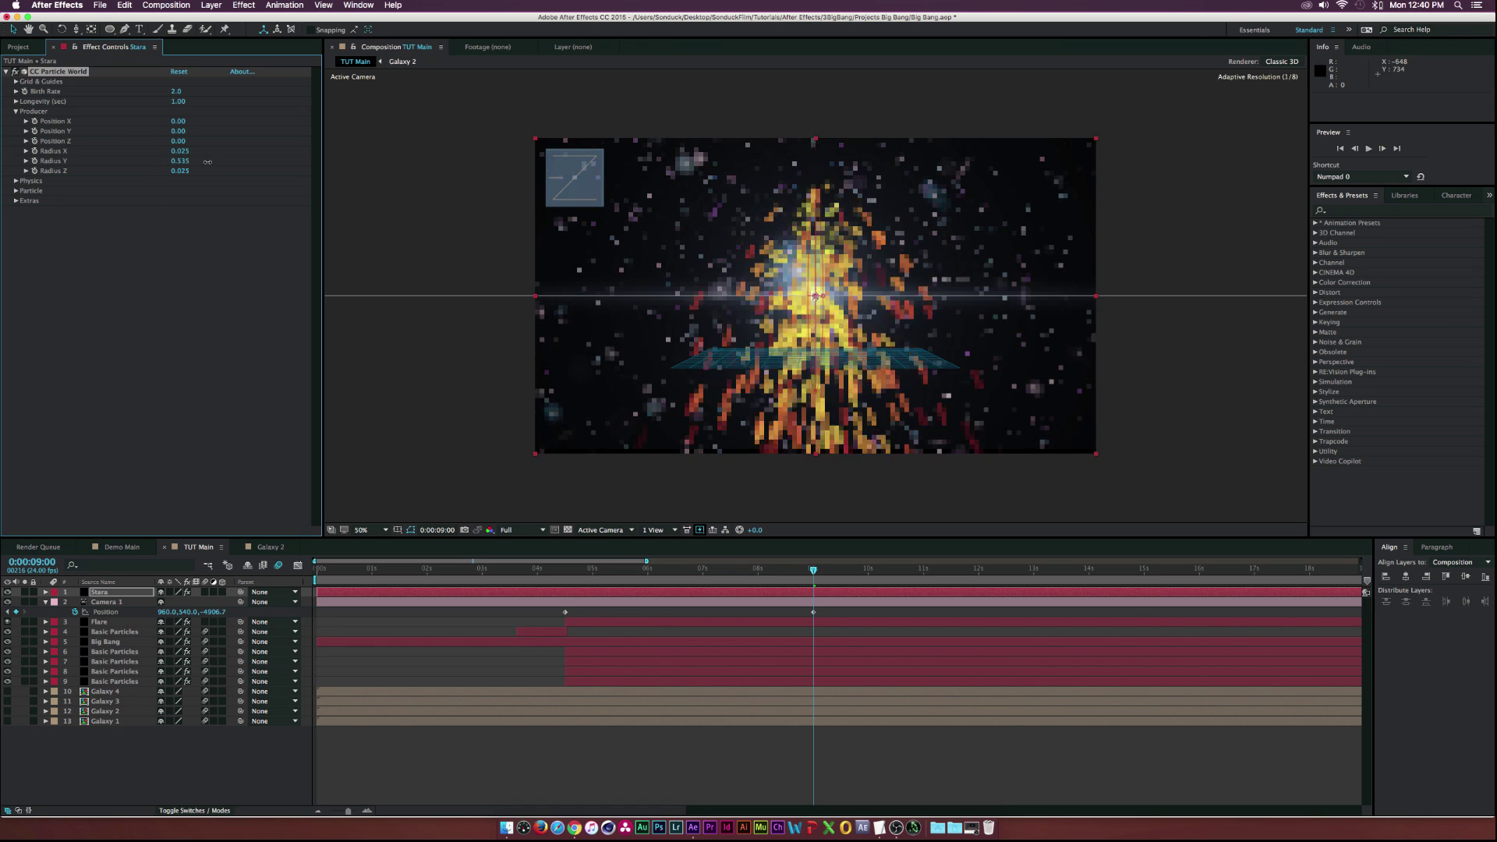
pyautogui.moveTo(179, 160)
pyautogui.mouseDown()
pyautogui.moveTo(219, 162)
pyautogui.moveTo(209, 155)
pyautogui.mouseUp()
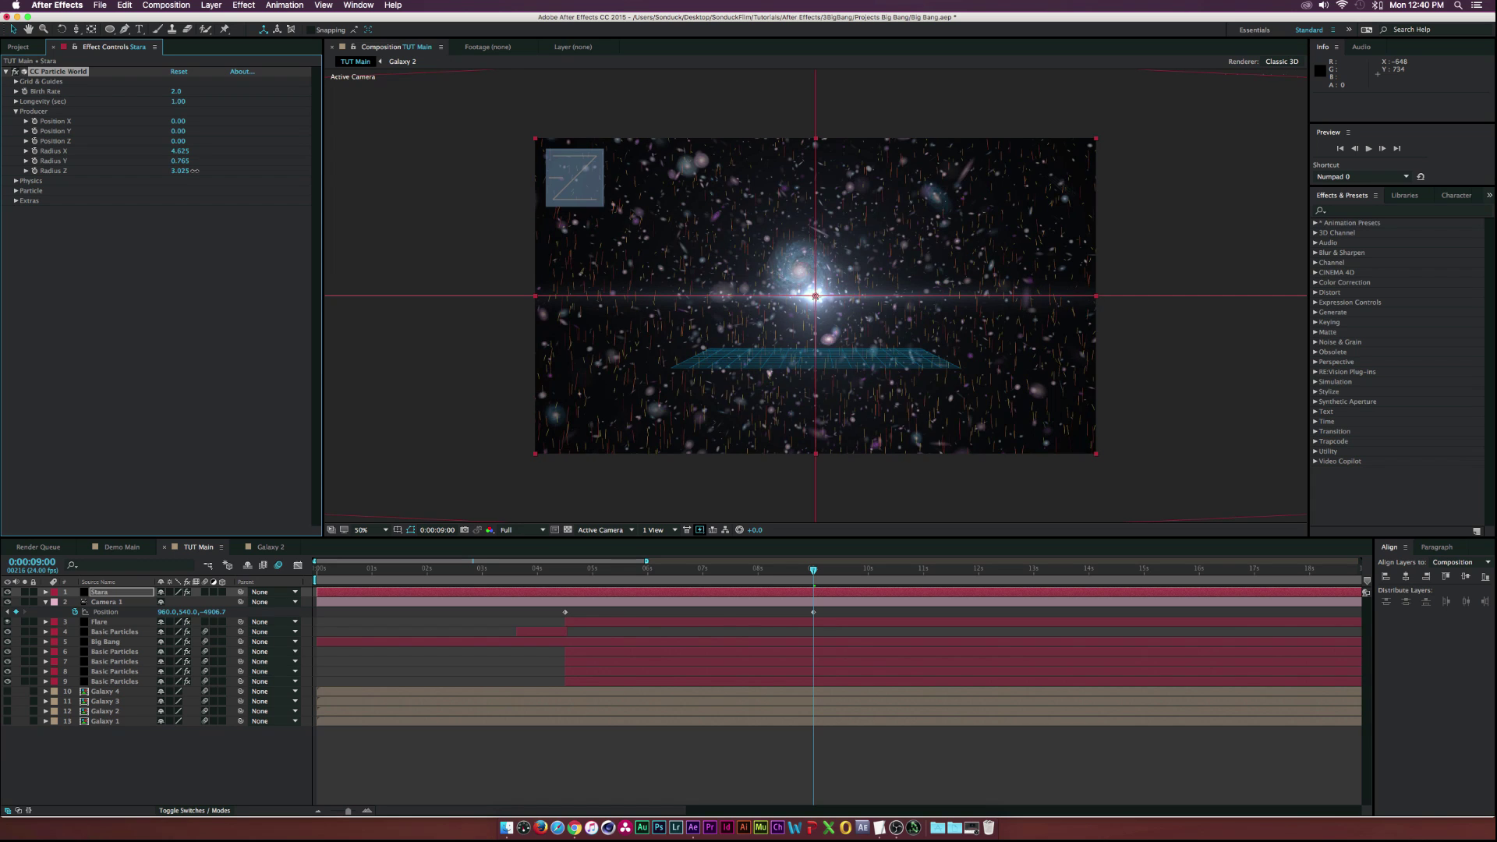
pyautogui.press('super+z')
pyautogui.click(15, 191)
pyautogui.click(197, 201)
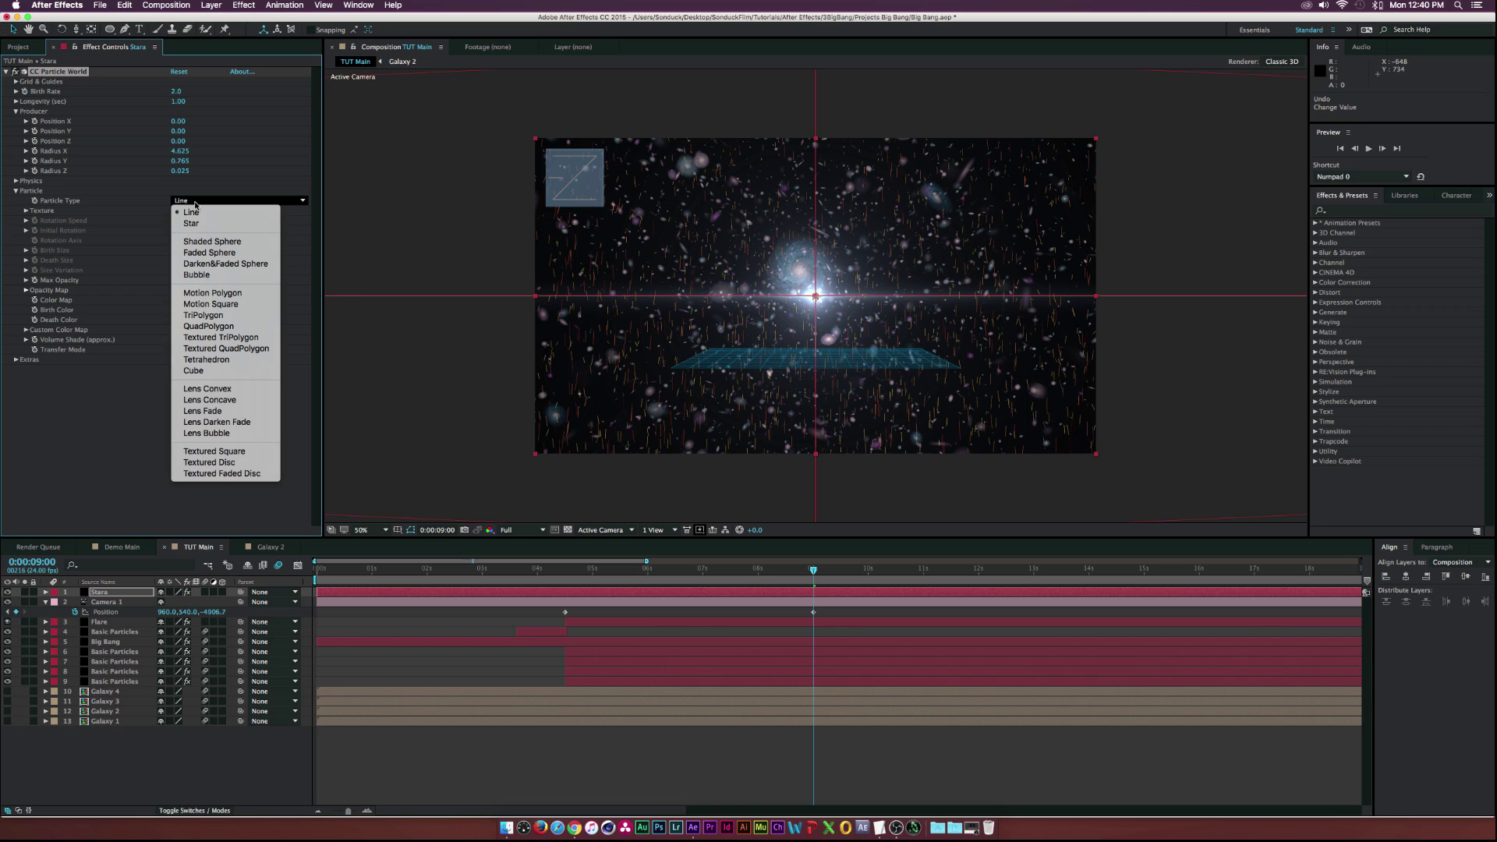
pyautogui.click(197, 253)
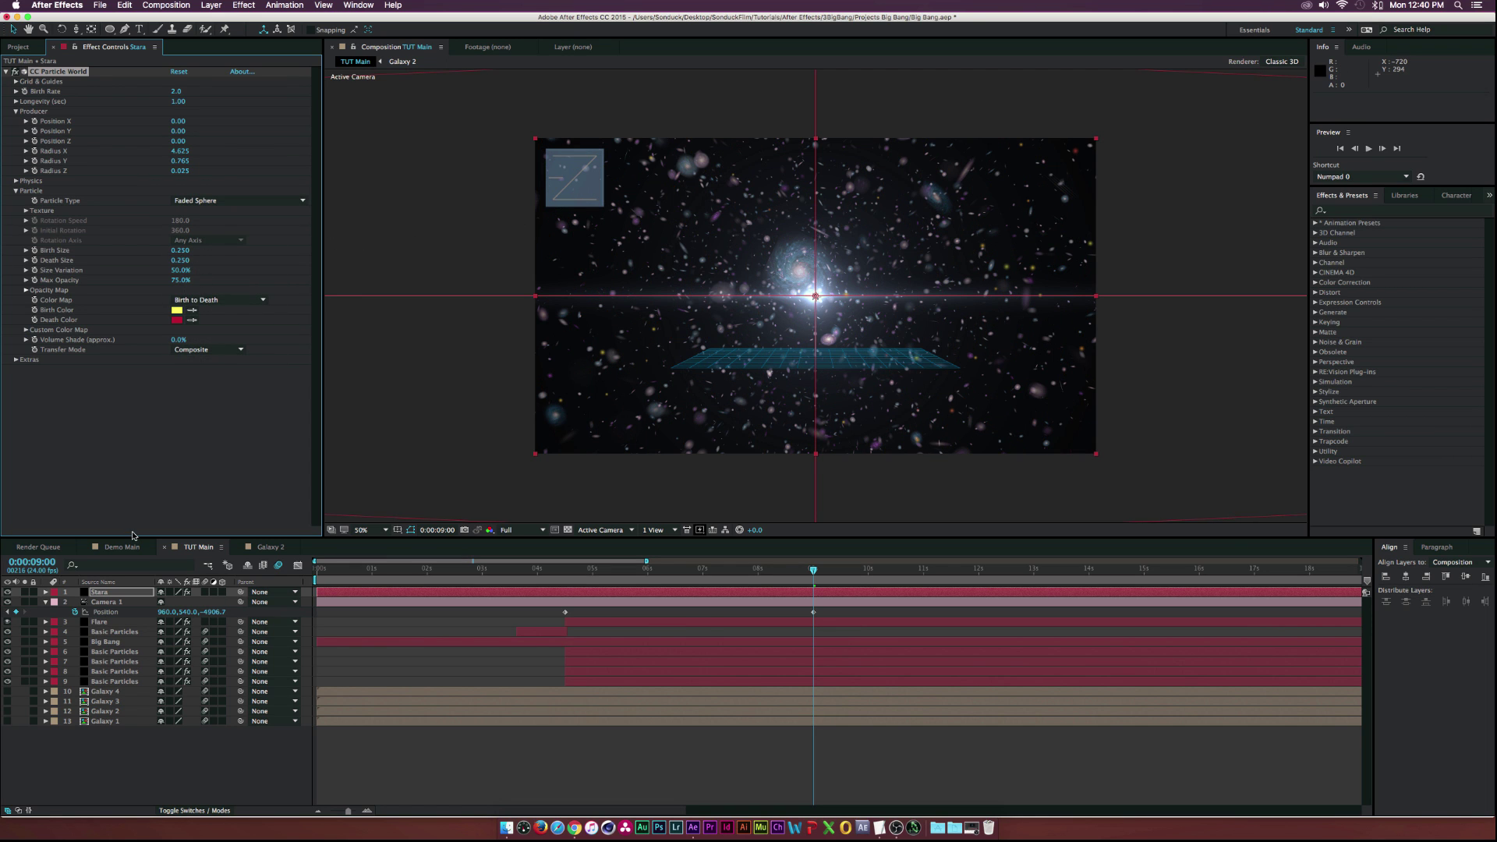
# Solo the Stara layer, raise its Birth Rate to about 133, and reduce Birth Size to about 0.08 and Death Size to about 0.06
pyautogui.click(24, 592)
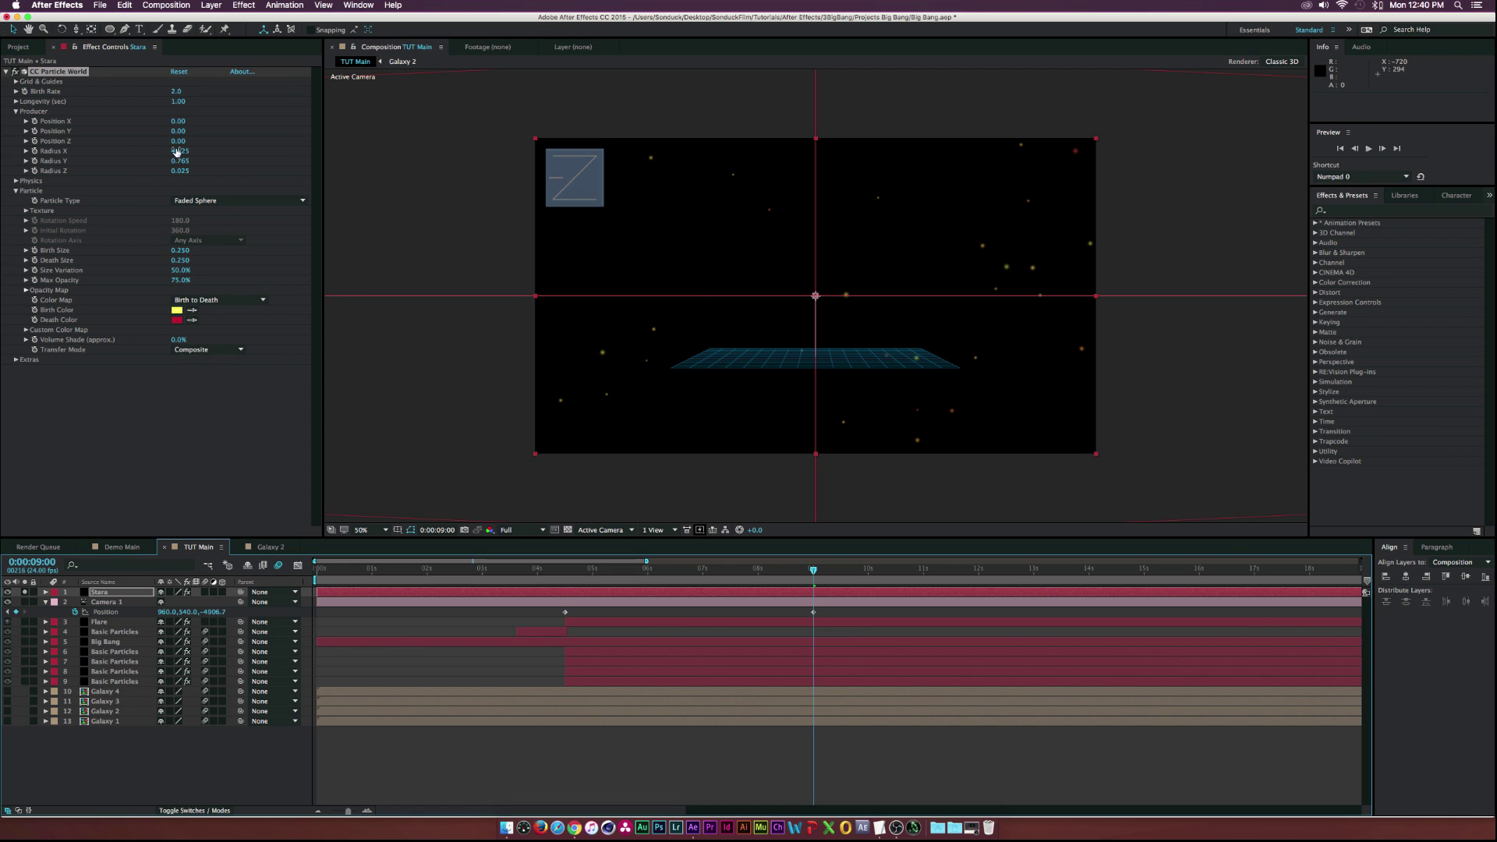
pyautogui.moveTo(177, 91); pyautogui.dragTo(245, 91)
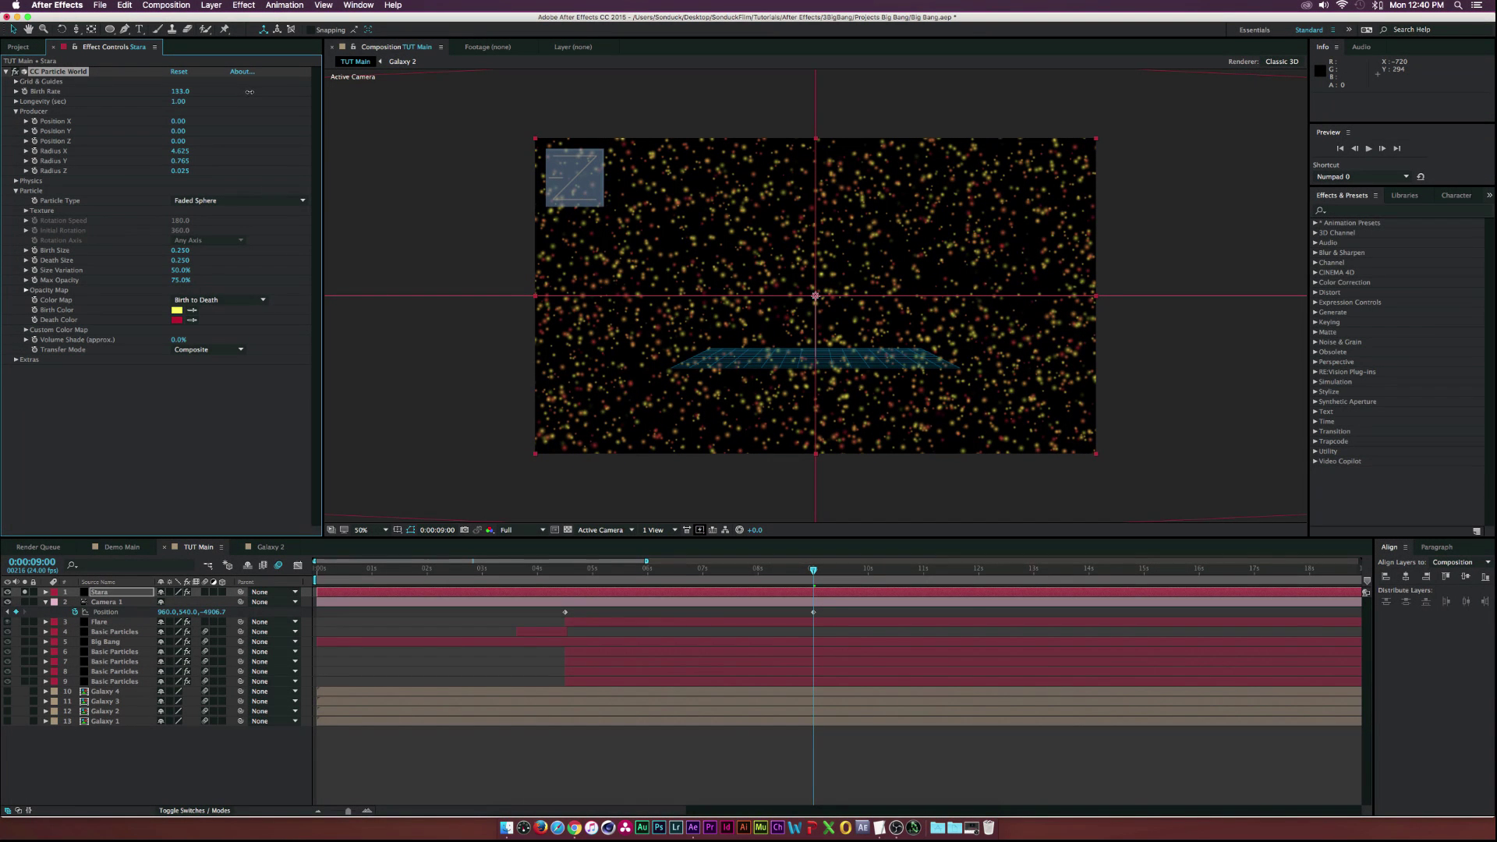
pyautogui.moveTo(180, 250); pyautogui.dragTo(166, 254)
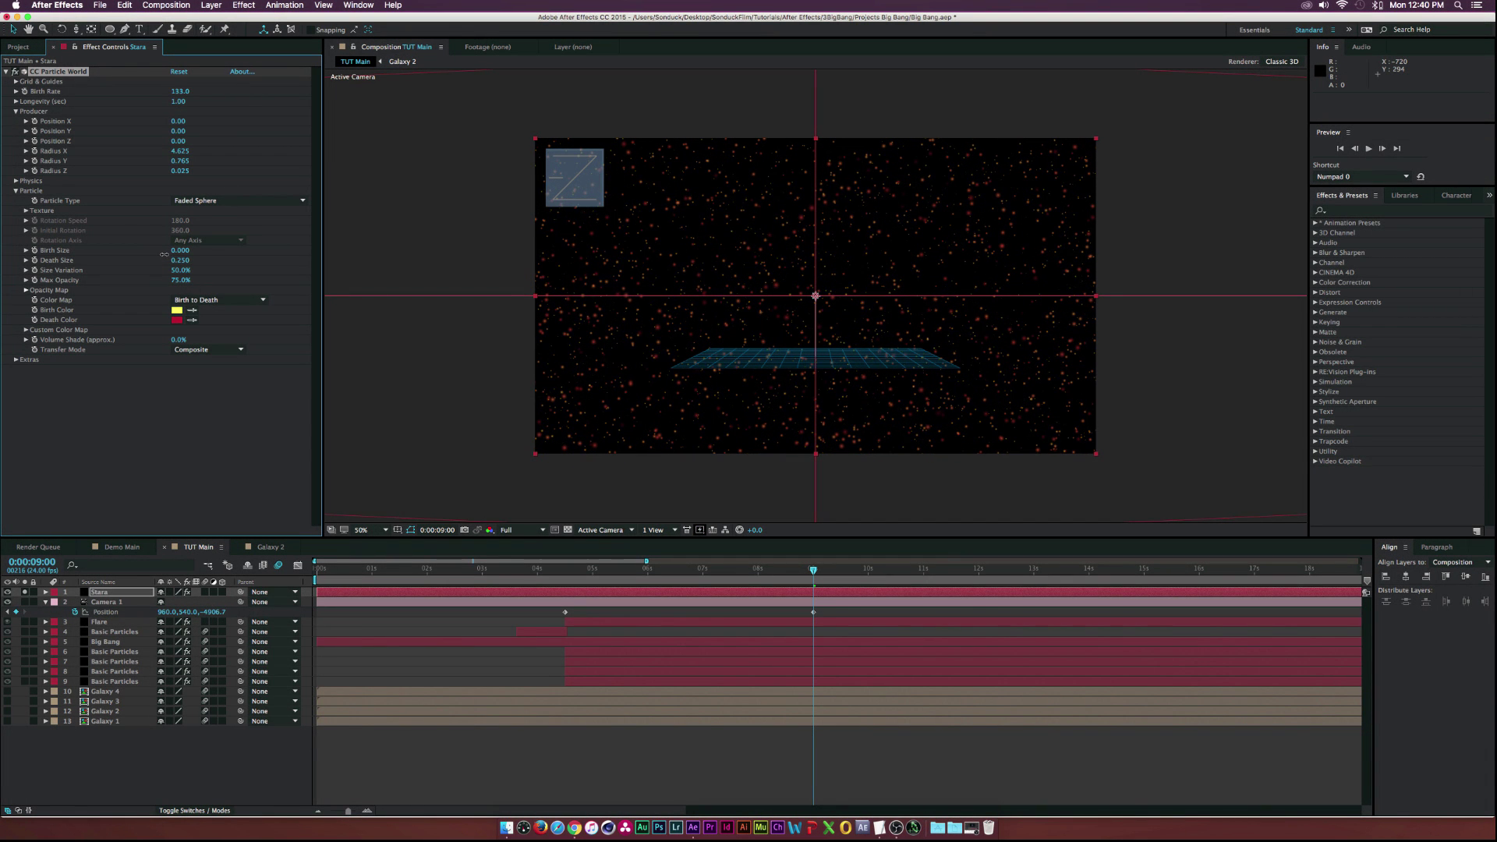
pyautogui.hotkey('ctrl', 'z')
pyautogui.moveTo(174, 261); pyautogui.dragTo(172, 260)
# Set both the Birth Color and Death Color of the star particles to white (FFFFFF)
pyautogui.click(177, 310)
pyautogui.click(392, 209)
pyautogui.click(177, 320)
pyautogui.click(135, 193)
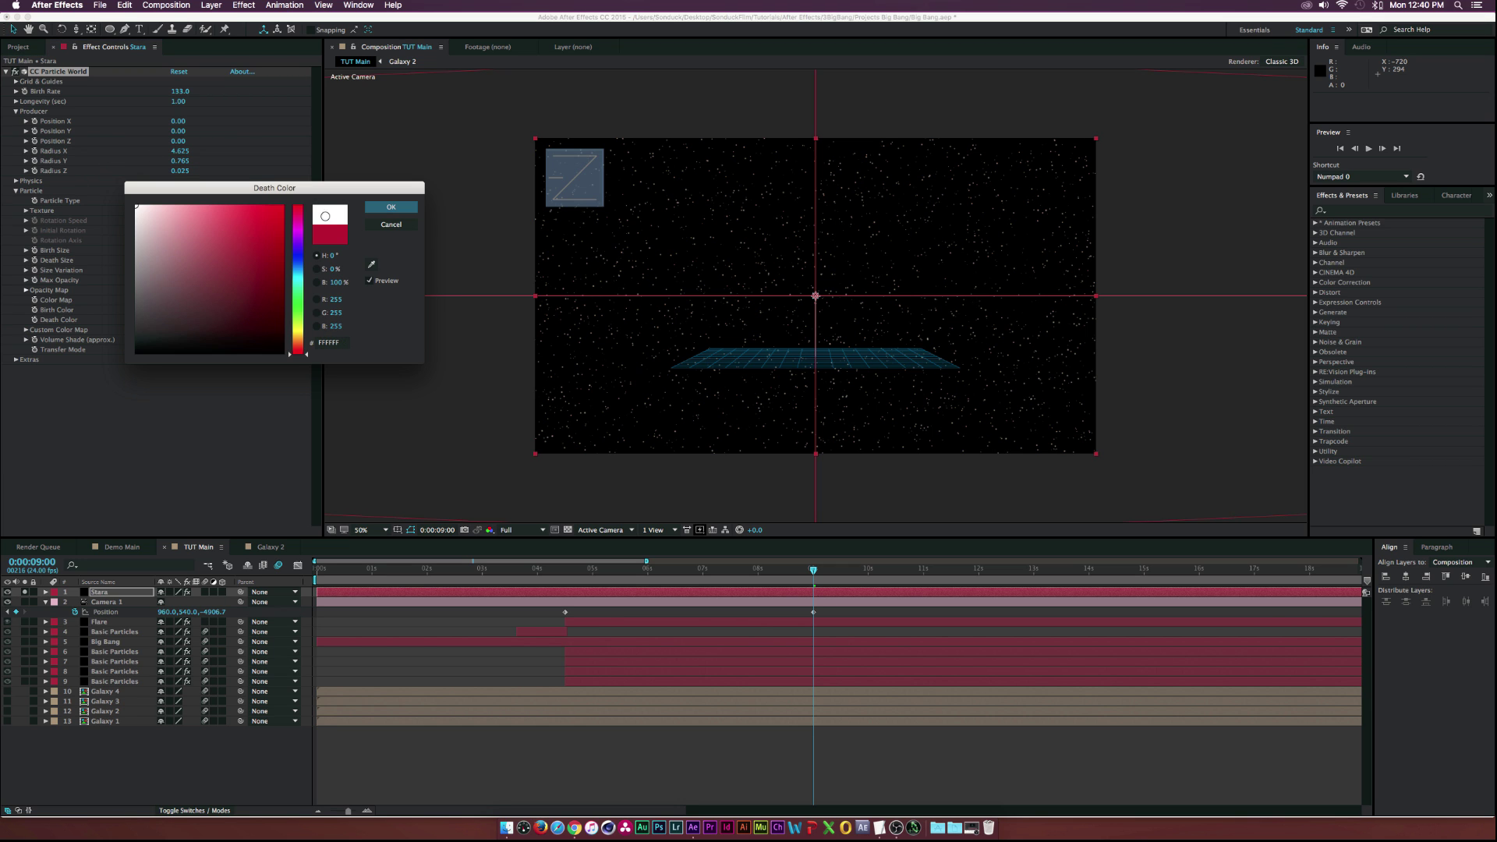
pyautogui.click(392, 209)
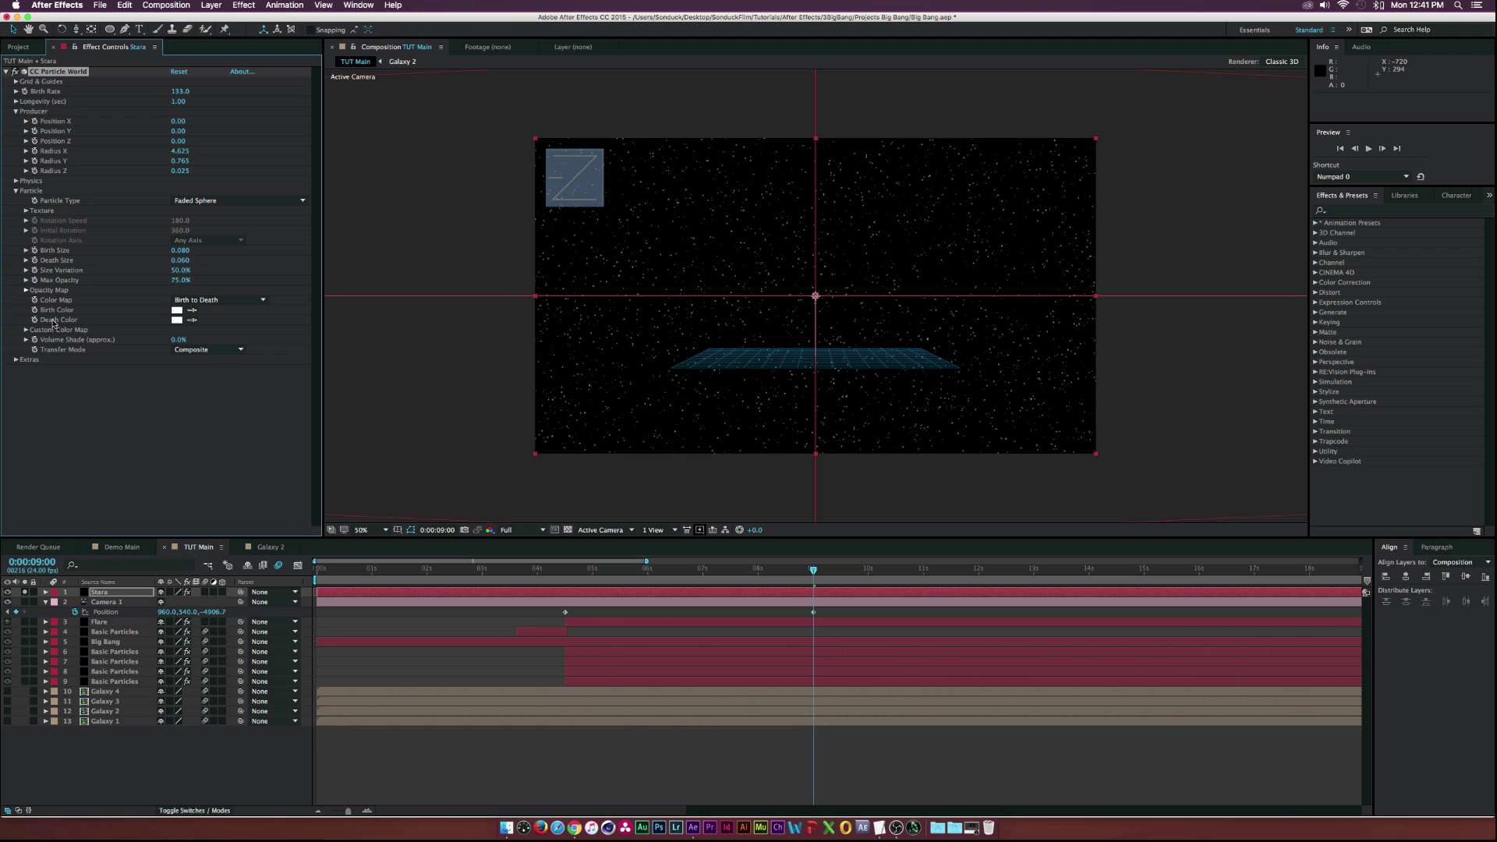
# Set the star particles' Birth Rate to about 138.6 and their Longevity to 30 seconds
pyautogui.moveTo(172, 91); pyautogui.dragTo(187, 91)
pyautogui.click(172, 102)
pyautogui.write('30')
pyautogui.press('Return')
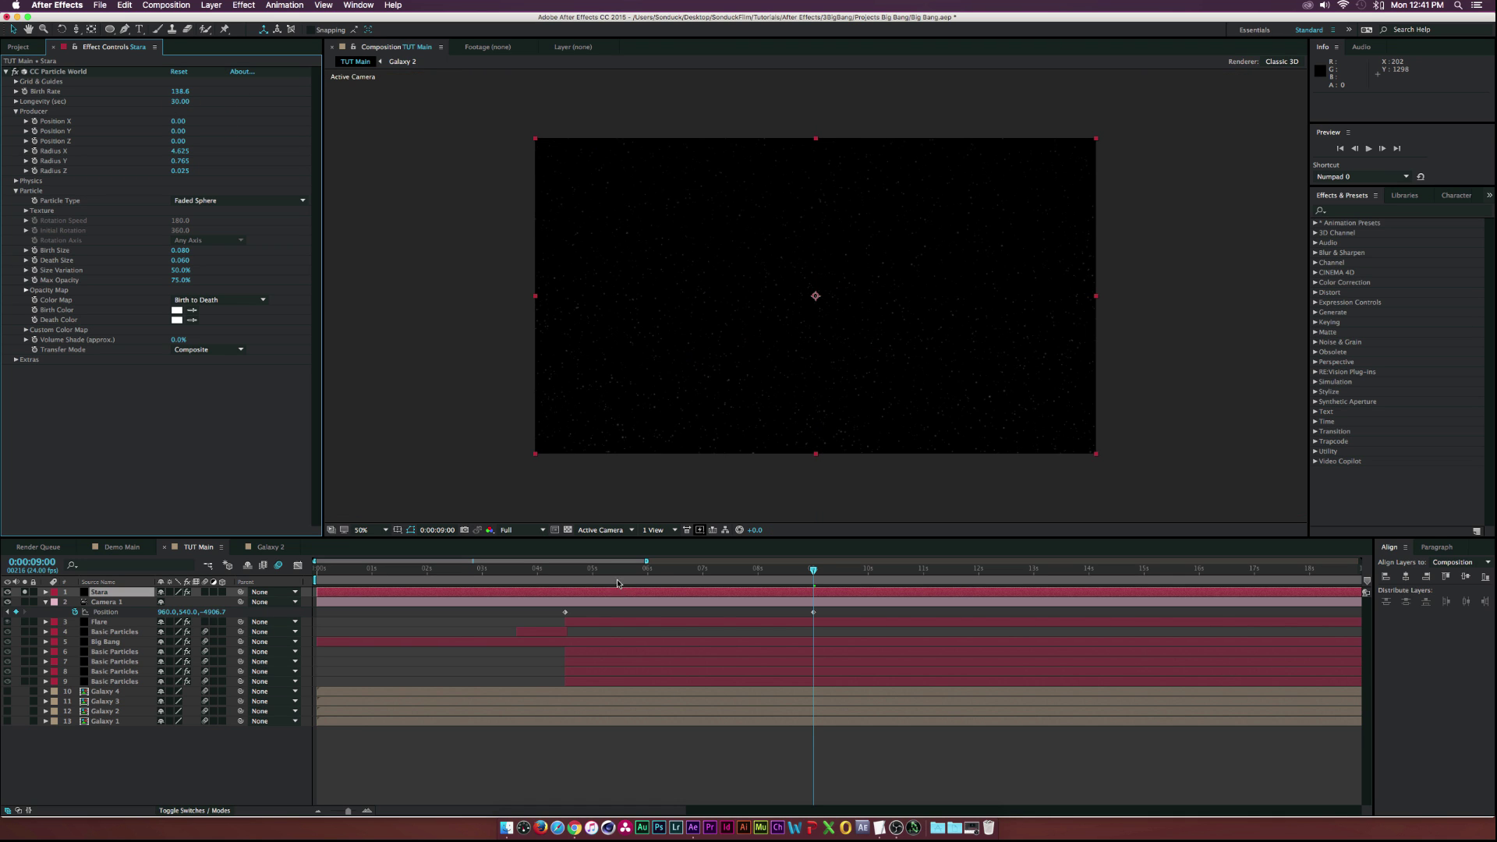
# Check the star motion over time, then set the particles' Gravity to 0 and the producer's Radius Z to 0
pyautogui.moveTo(618, 583); pyautogui.dragTo(865, 585)
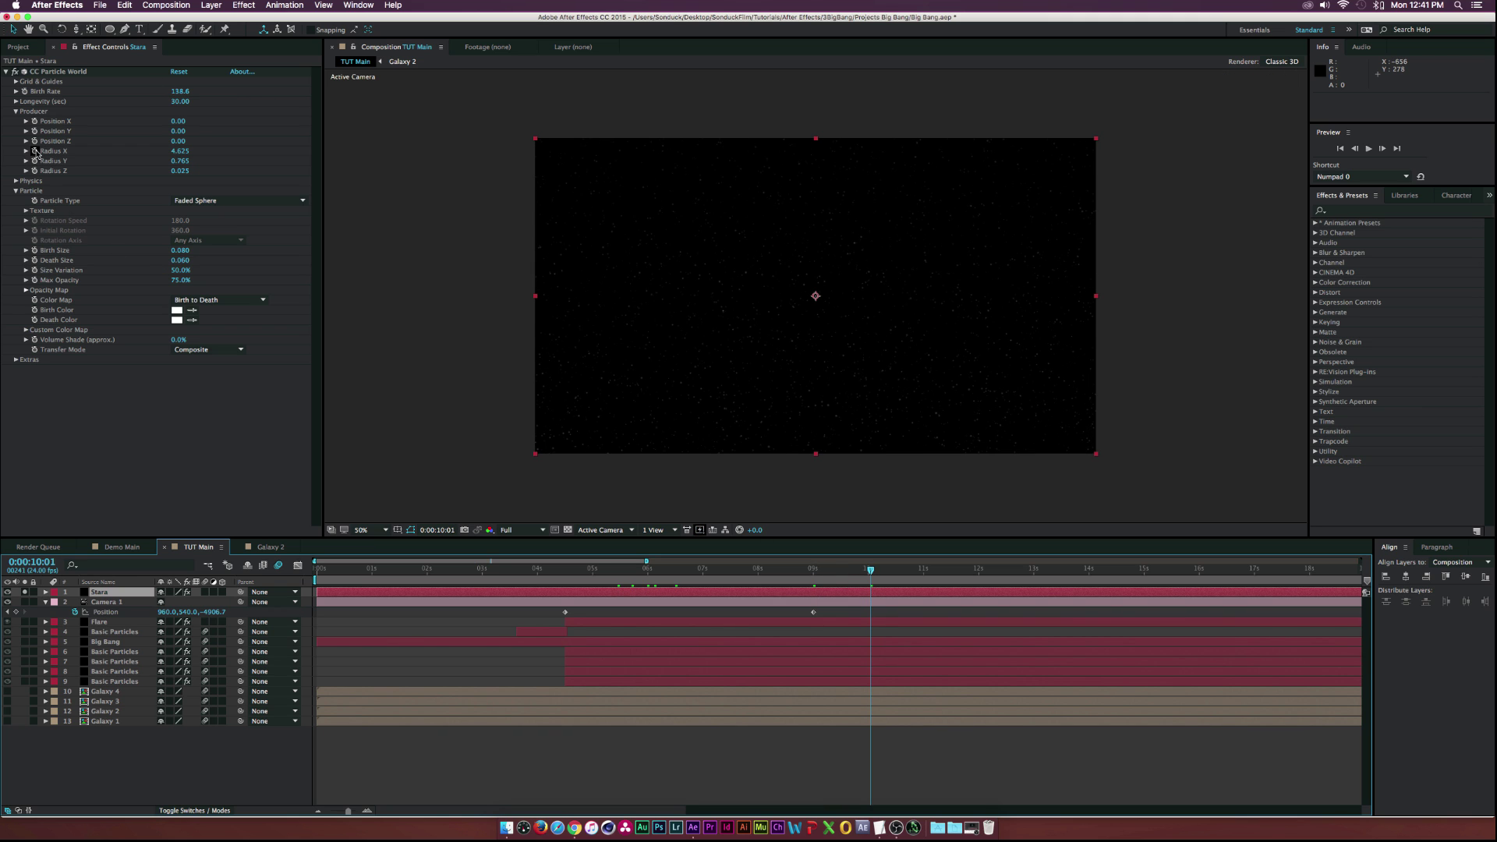
pyautogui.click(16, 181)
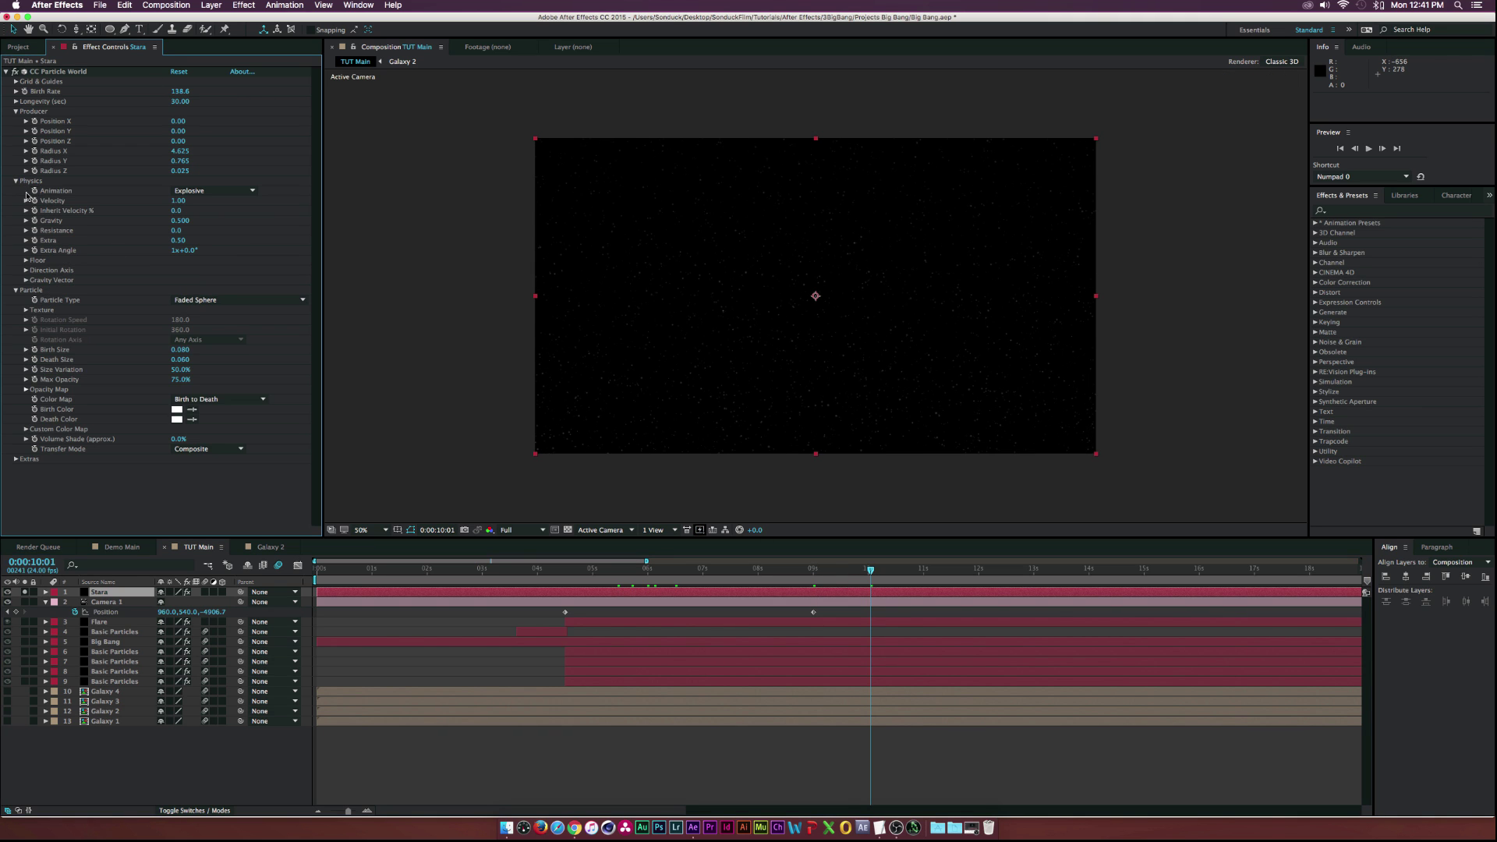
pyautogui.click(178, 221)
pyautogui.write('0')
pyautogui.press('Return')
pyautogui.moveTo(180, 170); pyautogui.dragTo(163, 171)
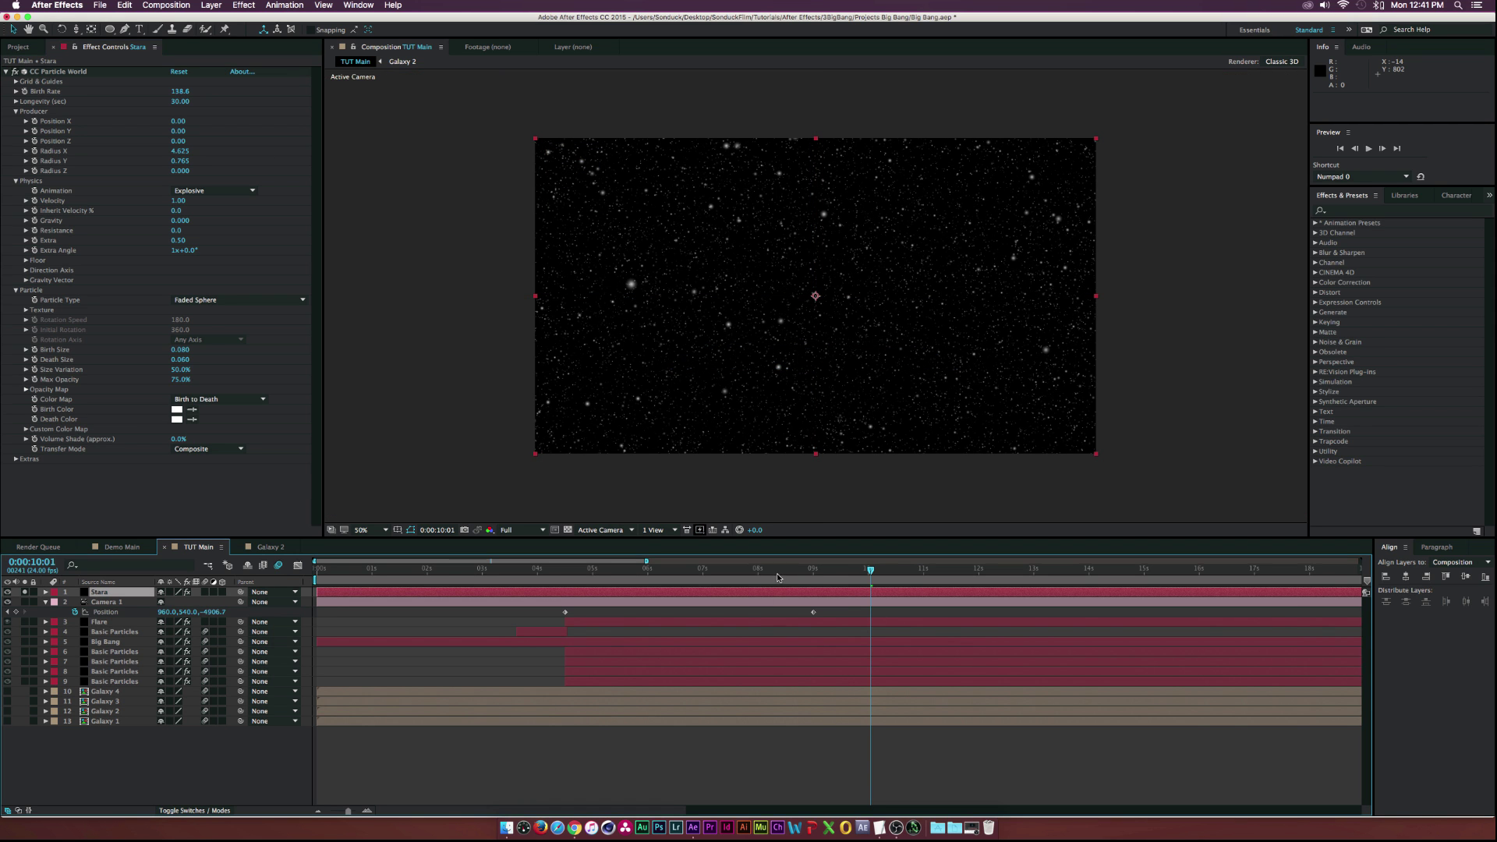
# Set the star particles' Velocity to 0 and check their motion across the timeline
pyautogui.moveTo(798, 567); pyautogui.dragTo(890, 577)
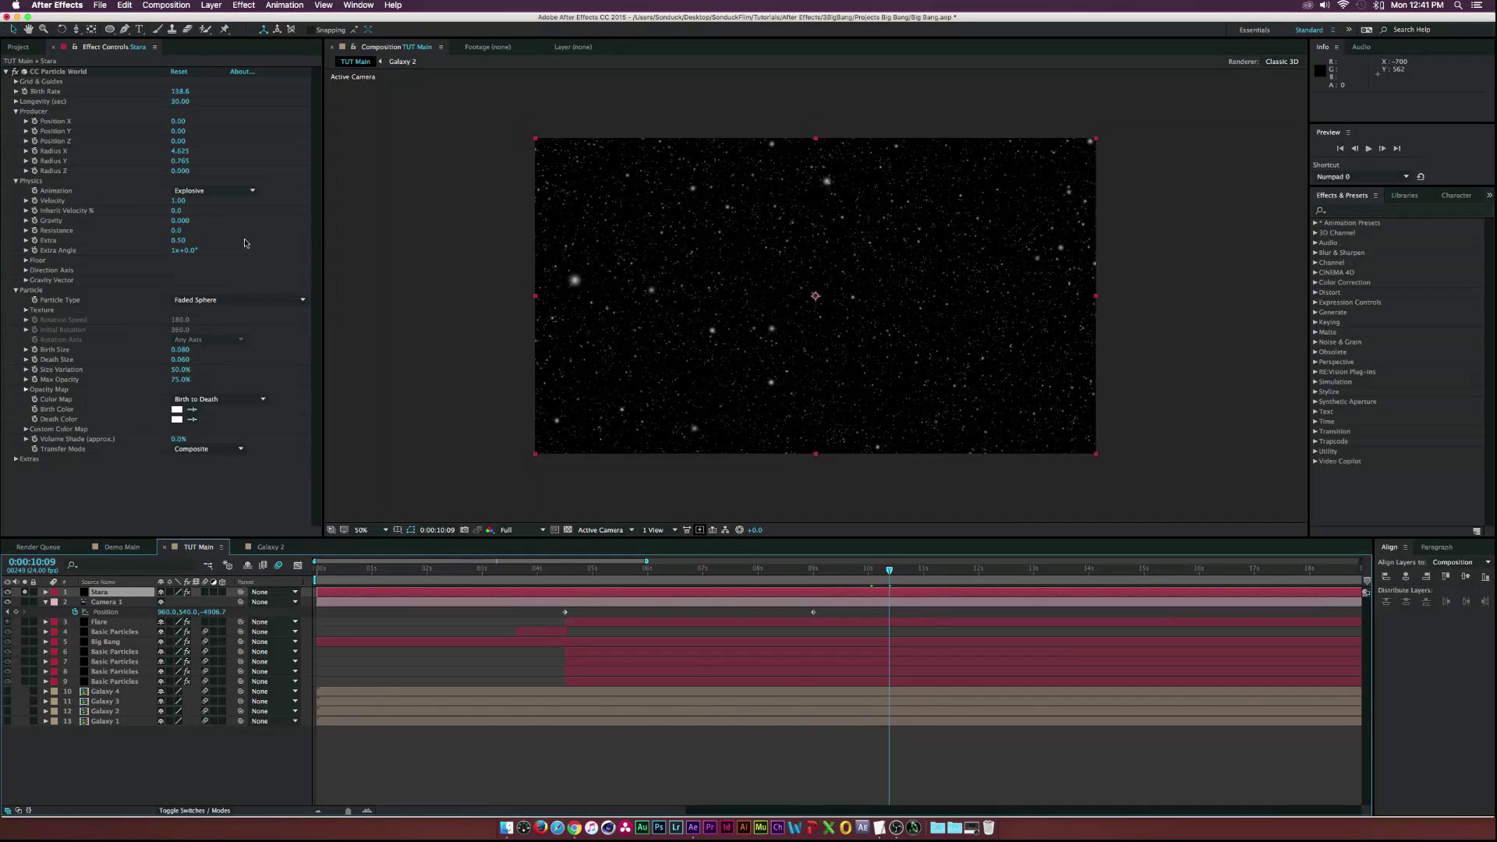
pyautogui.click(181, 201)
pyautogui.write('0')
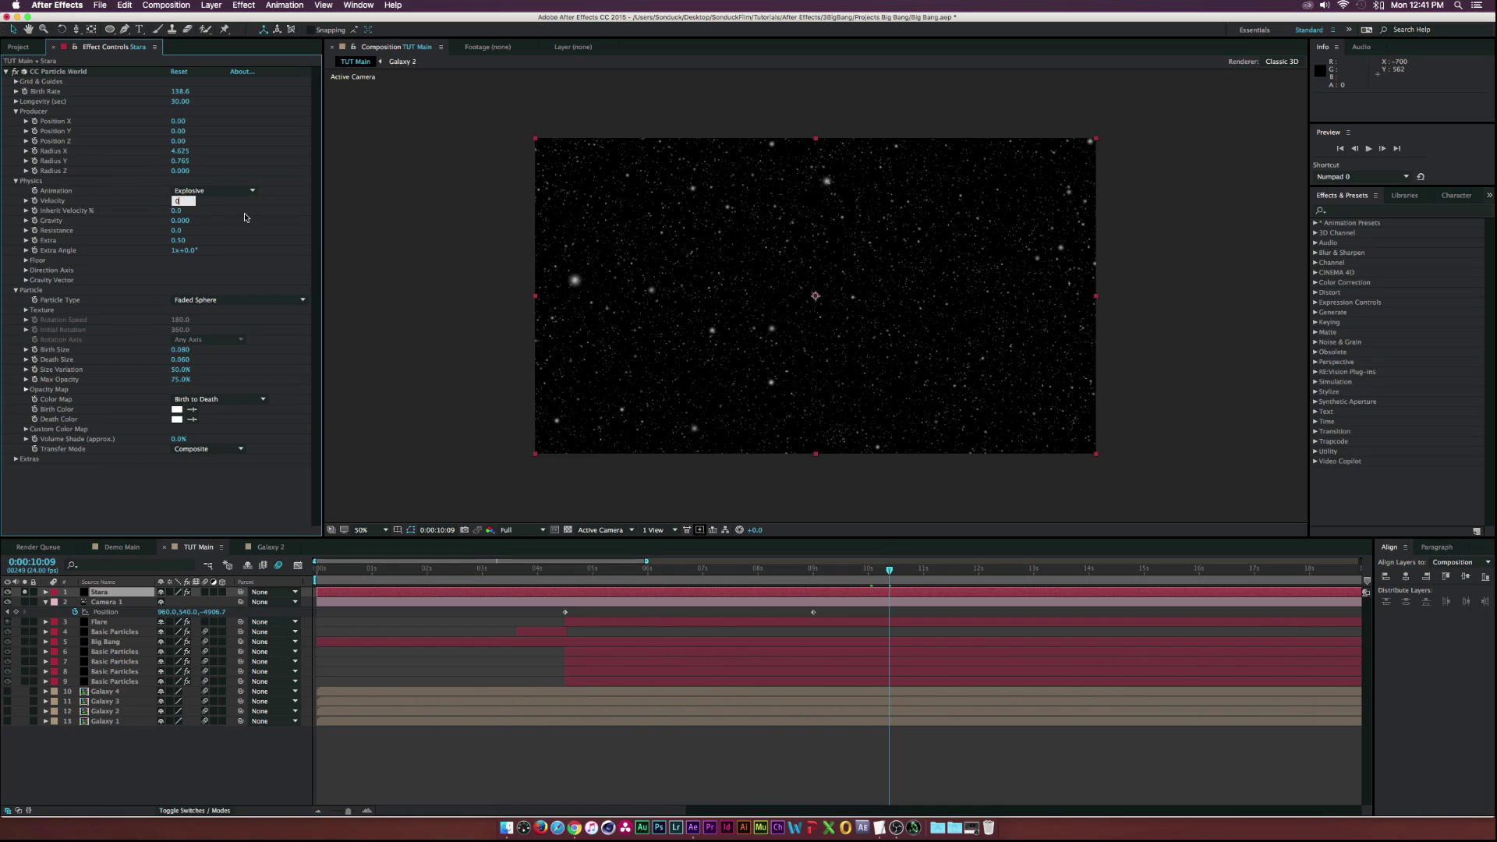
pyautogui.press('Return')
pyautogui.moveTo(874, 583); pyautogui.dragTo(924, 576)
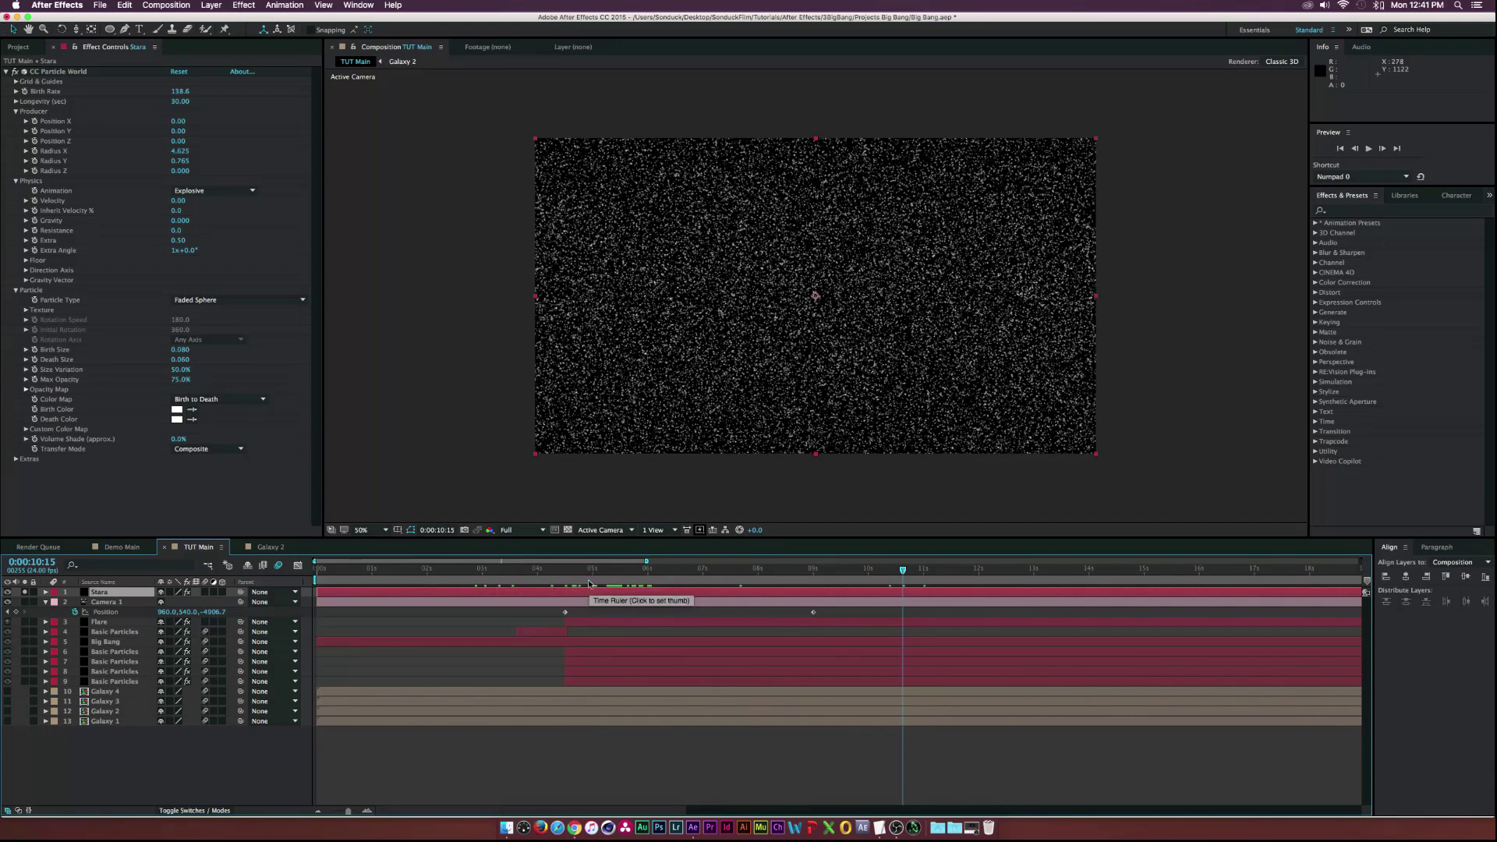
# Keyframe the Stara Birth Rate at 138.6 at 0:00:05:00 and 0 at 0:00:05:17, and preview the result
pyautogui.click(594, 576)
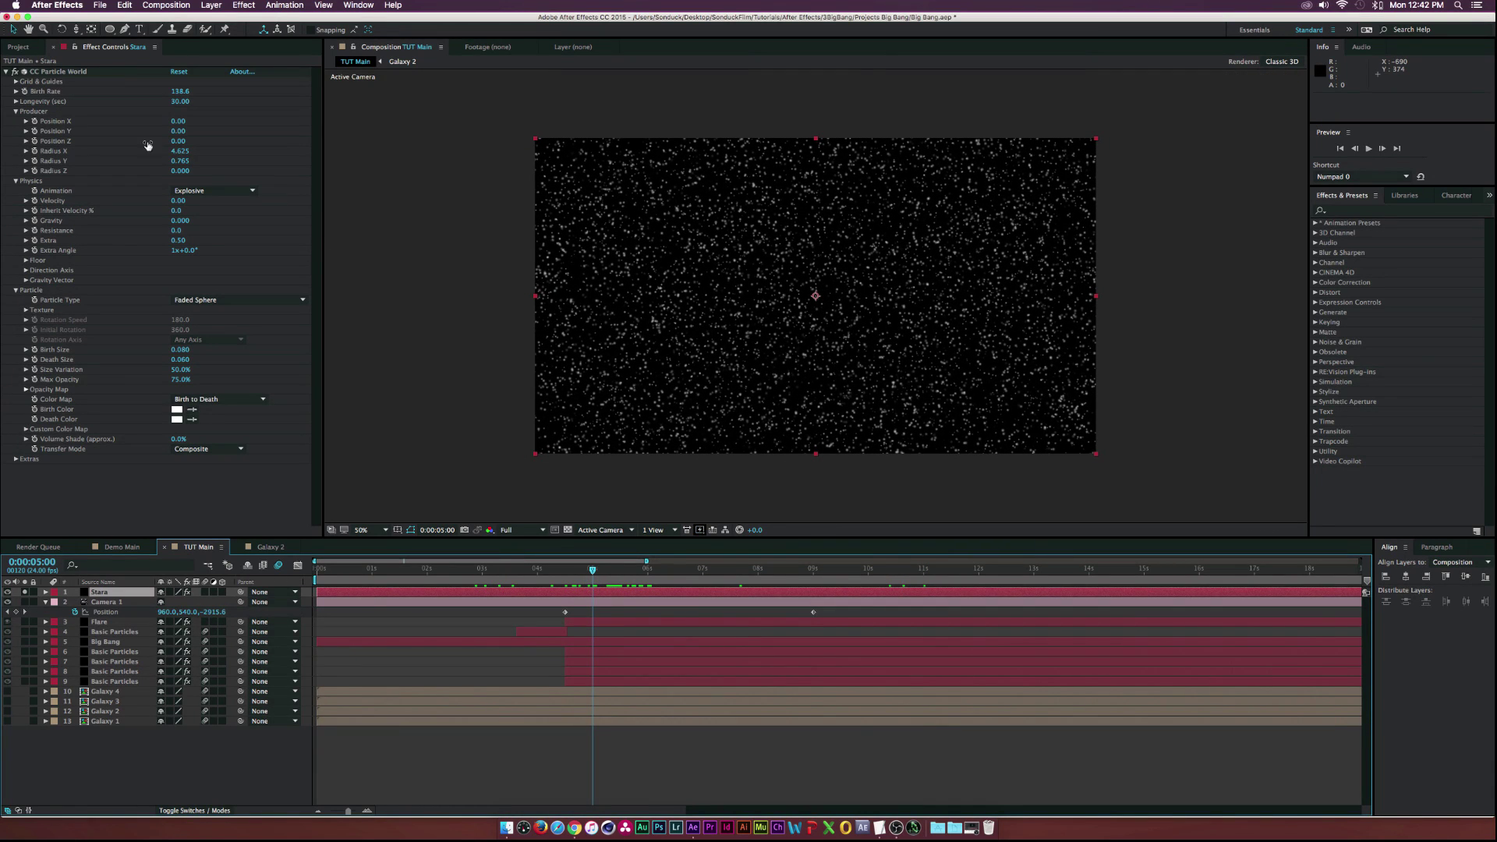
pyautogui.click(47, 91)
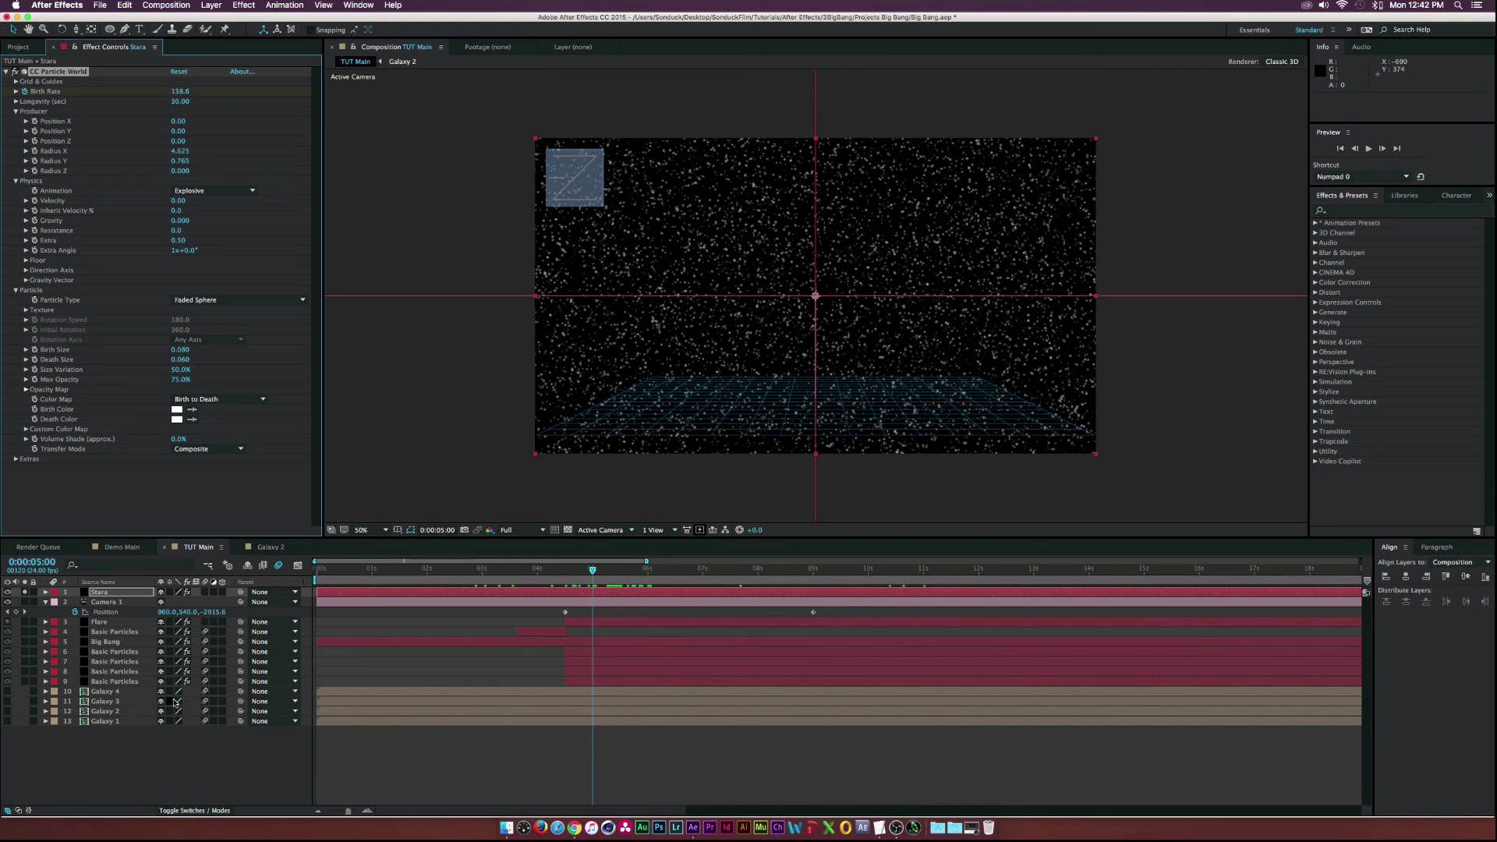
pyautogui.press('u')
pyautogui.moveTo(592, 576); pyautogui.dragTo(632, 576)
pyautogui.click(179, 91)
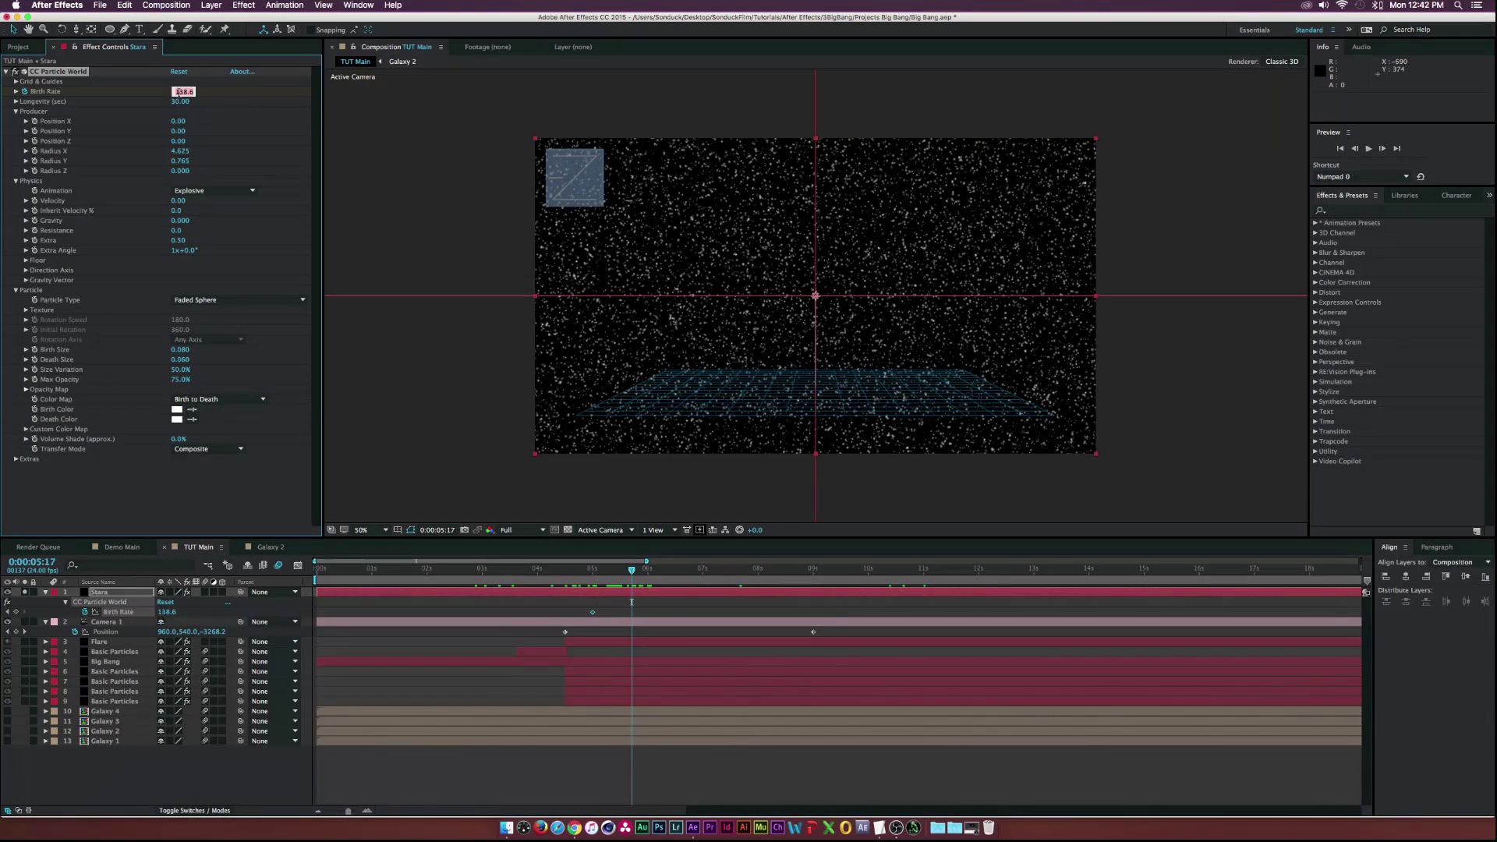
pyautogui.write('0')
pyautogui.press('Return')
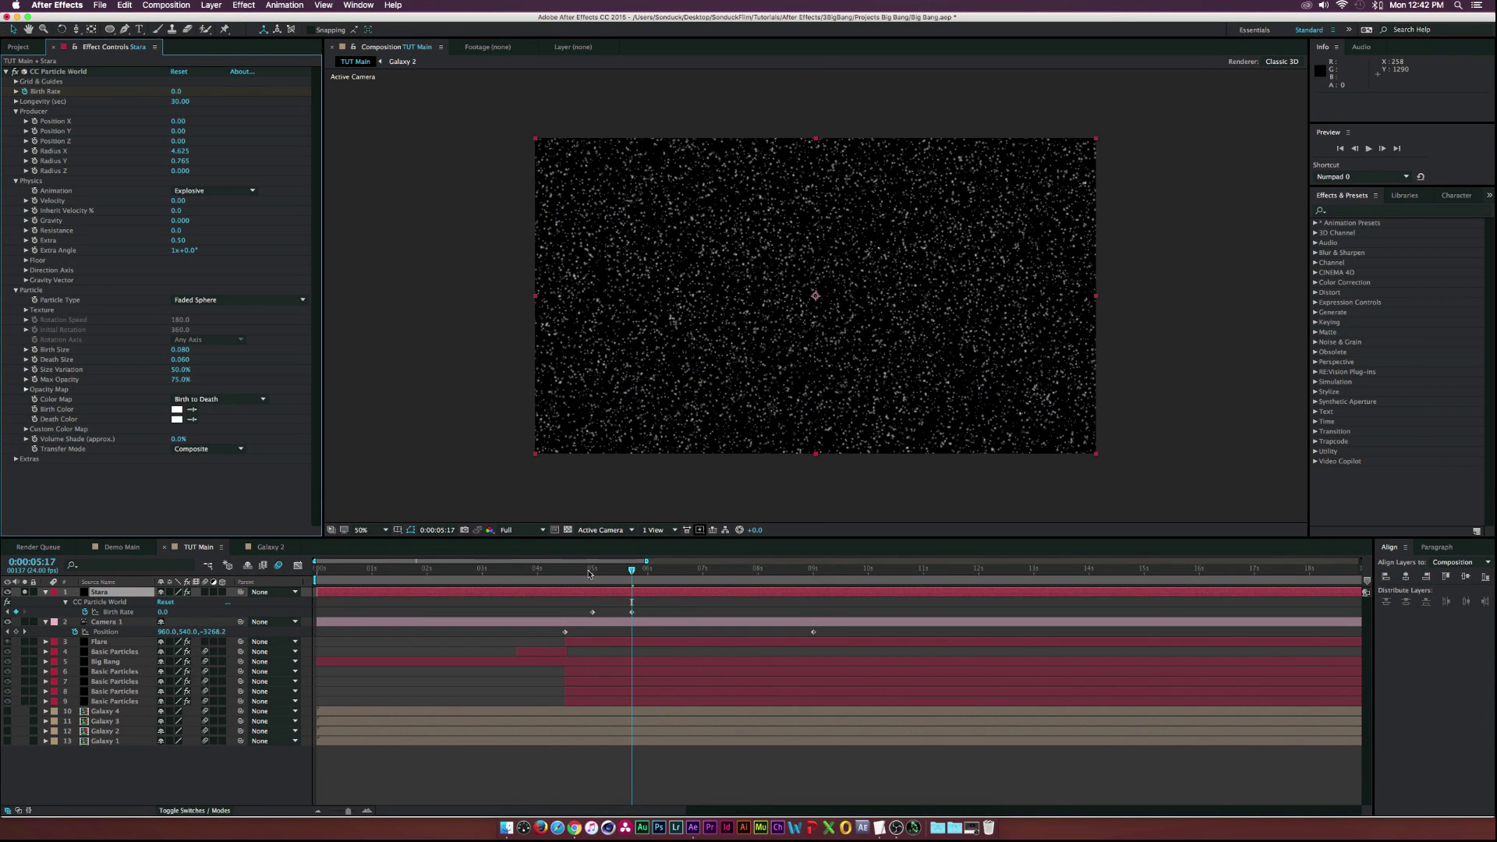
pyautogui.moveTo(588, 574); pyautogui.dragTo(795, 580)
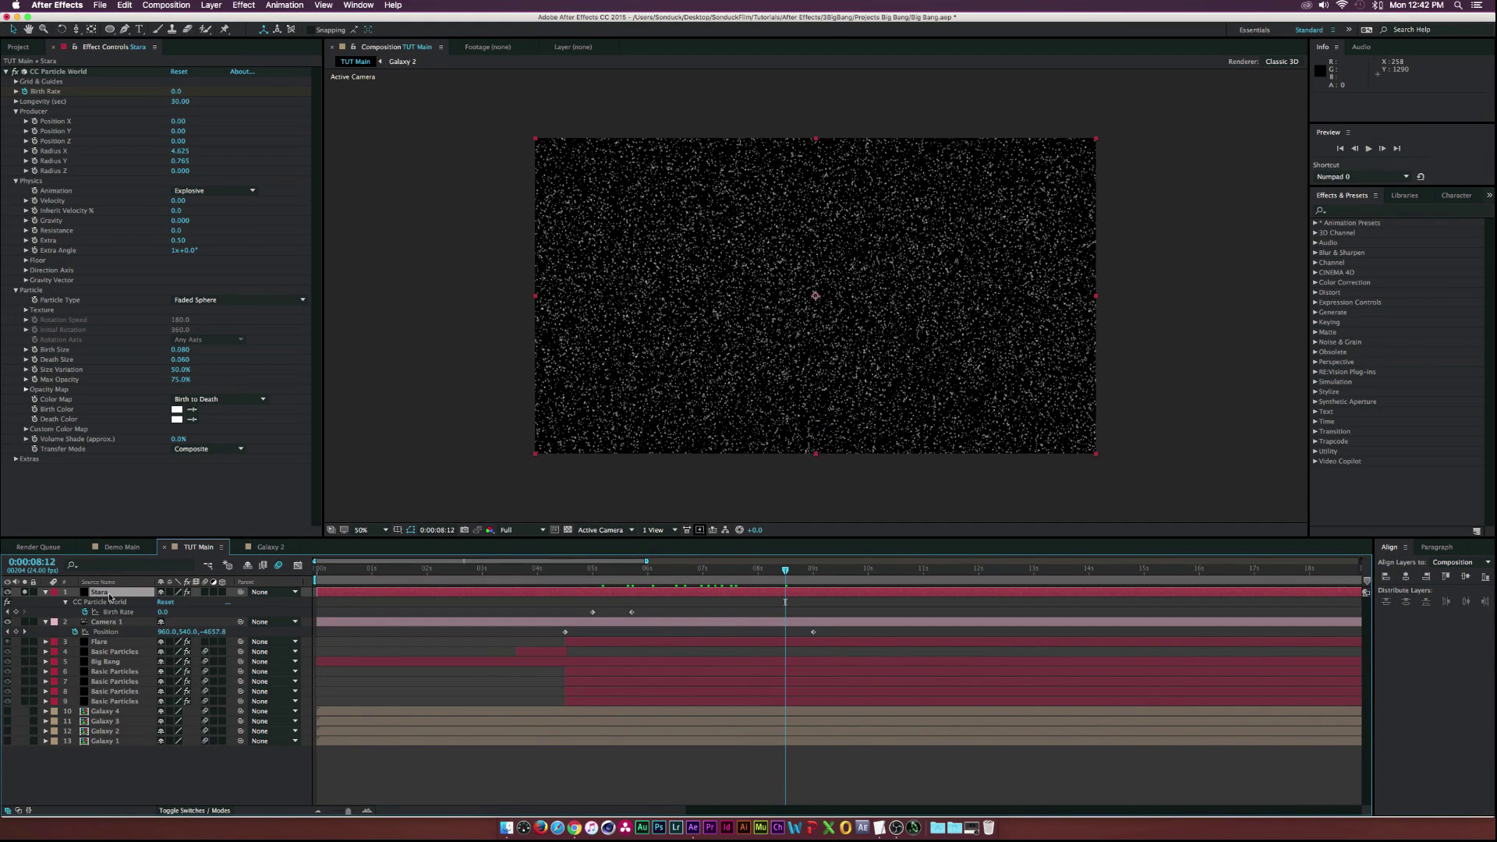
# Move the Stara layer below the Basic Particles layers, directly above Galaxy 4, and turn off its solo
pyautogui.moveTo(110, 595); pyautogui.dragTo(122, 713)
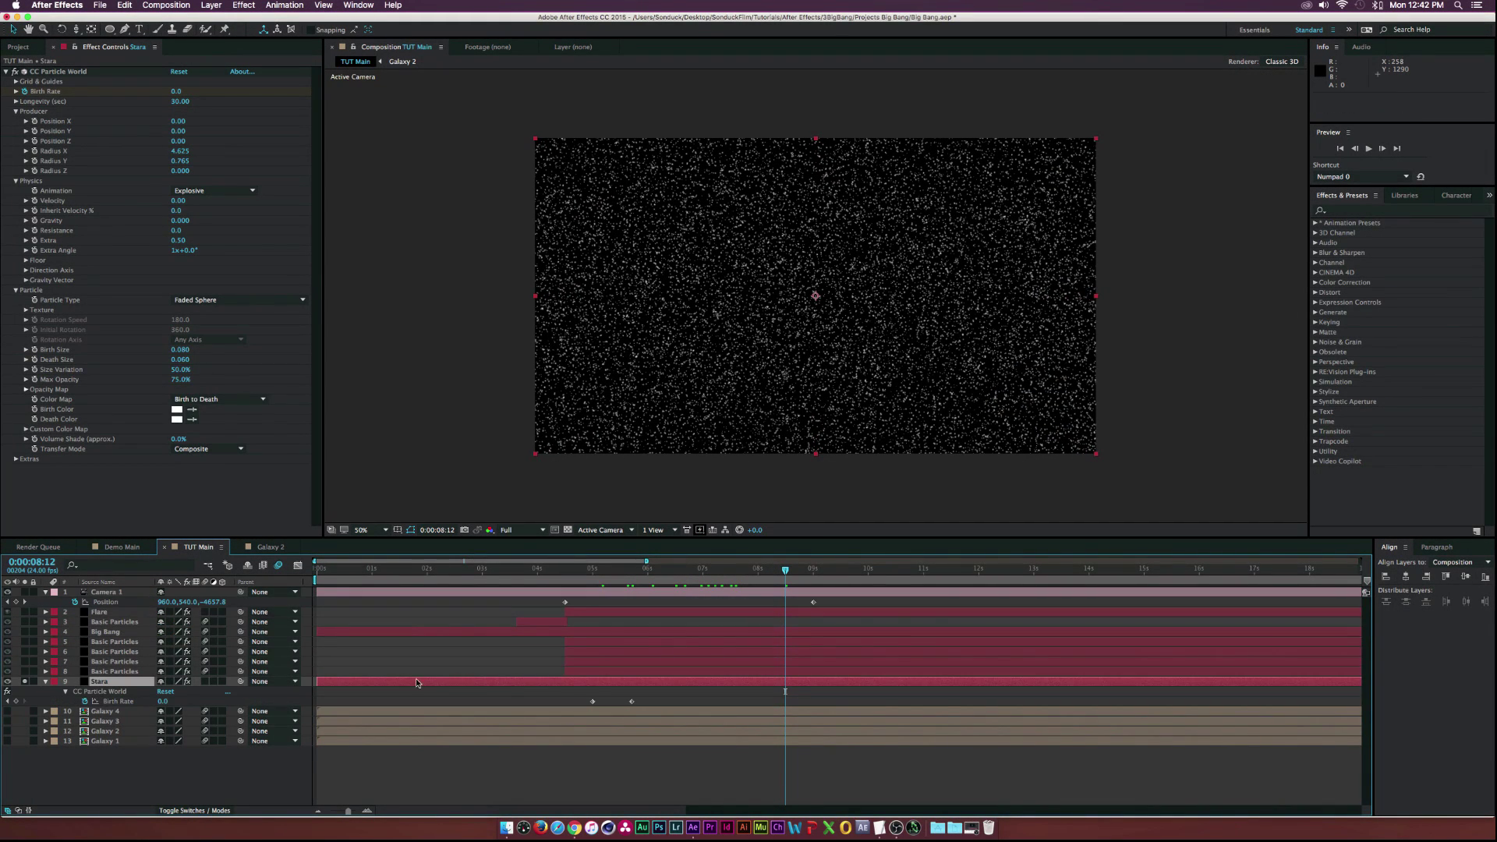
pyautogui.click(24, 681)
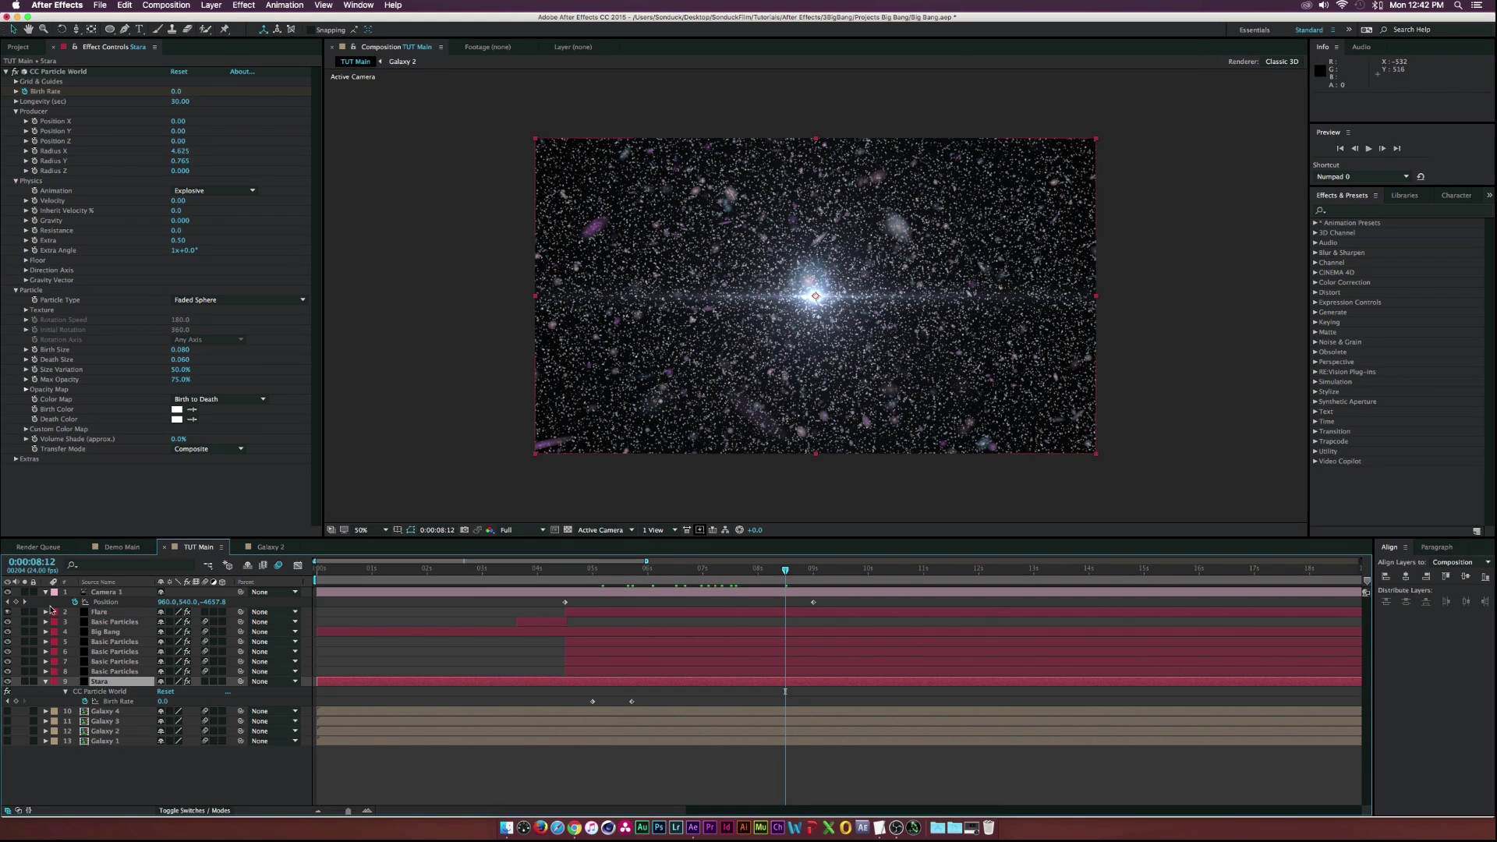
# At the first Birth Rate keyframe at 0:00:05:00, reduce the Stara Birth Rate to about 36.7
pyautogui.click(8, 702)
pyautogui.click(8, 702)
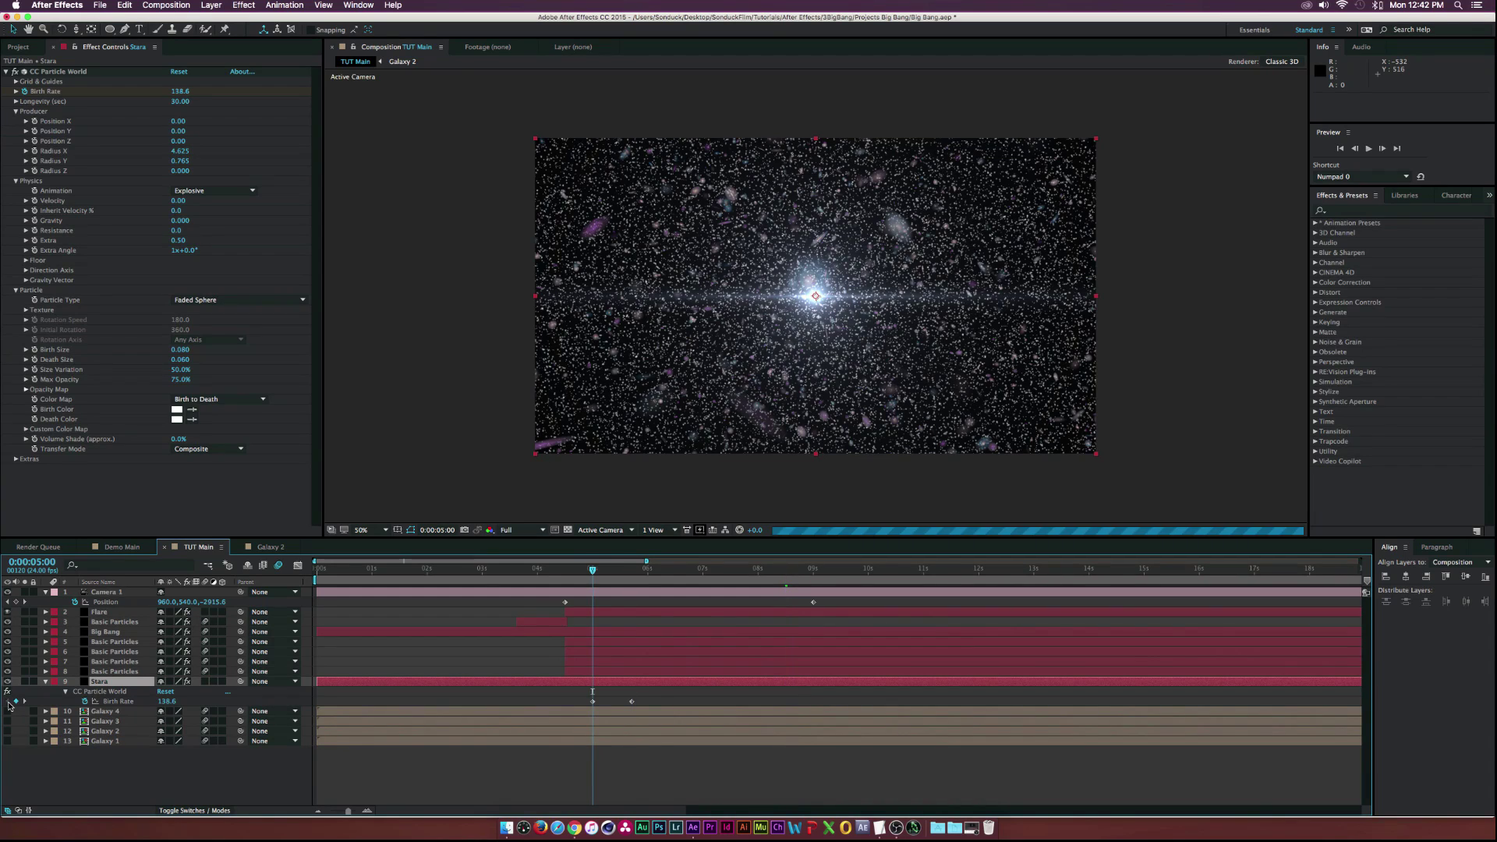
pyautogui.moveTo(186, 92); pyautogui.dragTo(64, 98)
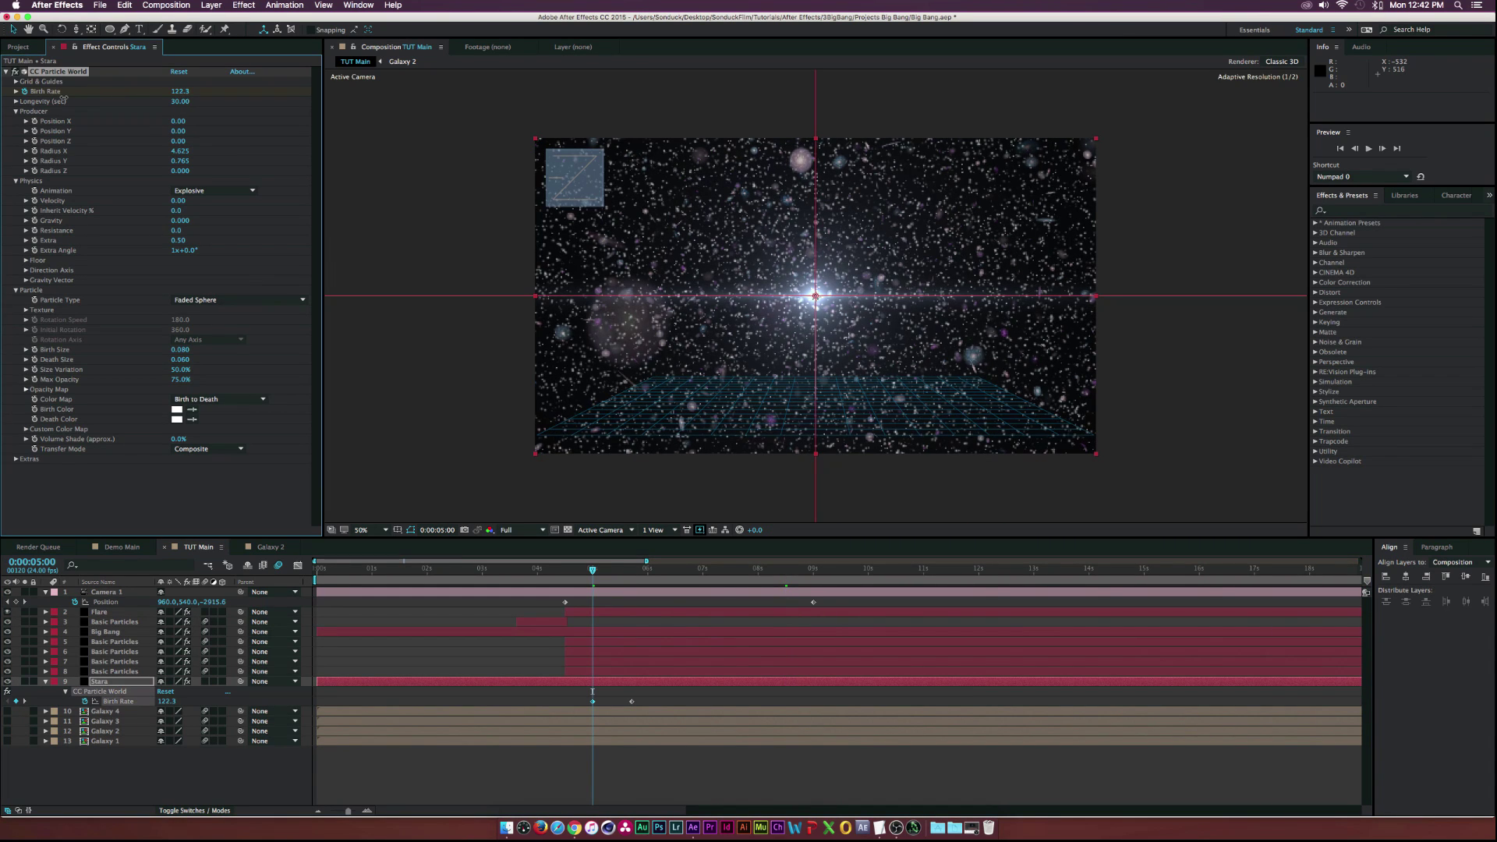
# Trim the start of the Stara layer to the first camera Position keyframe at 0:00:04:12 and deselect the layer
pyautogui.click(8, 602)
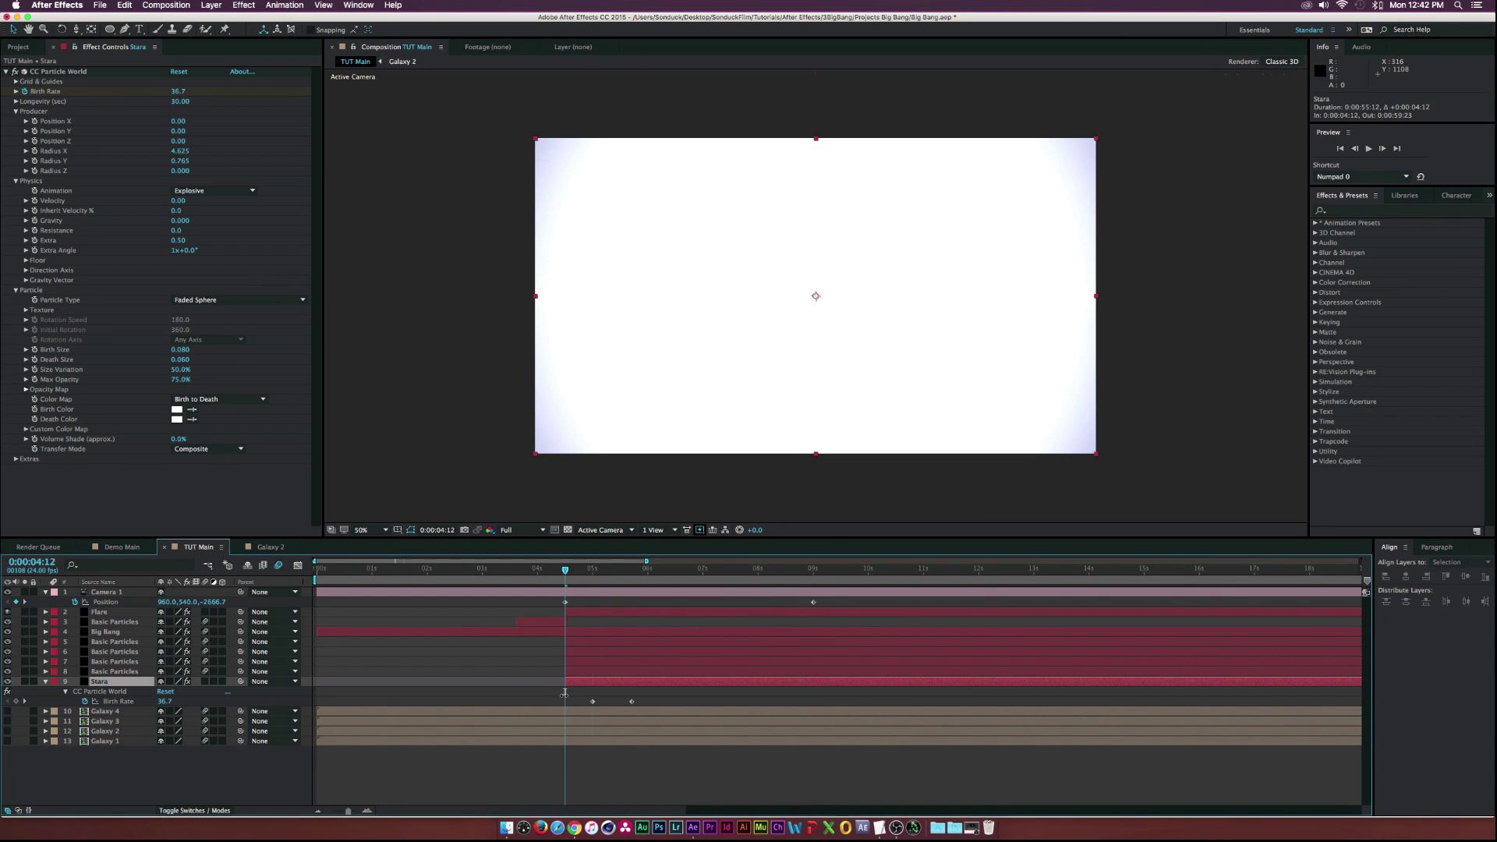
pyautogui.click(201, 785)
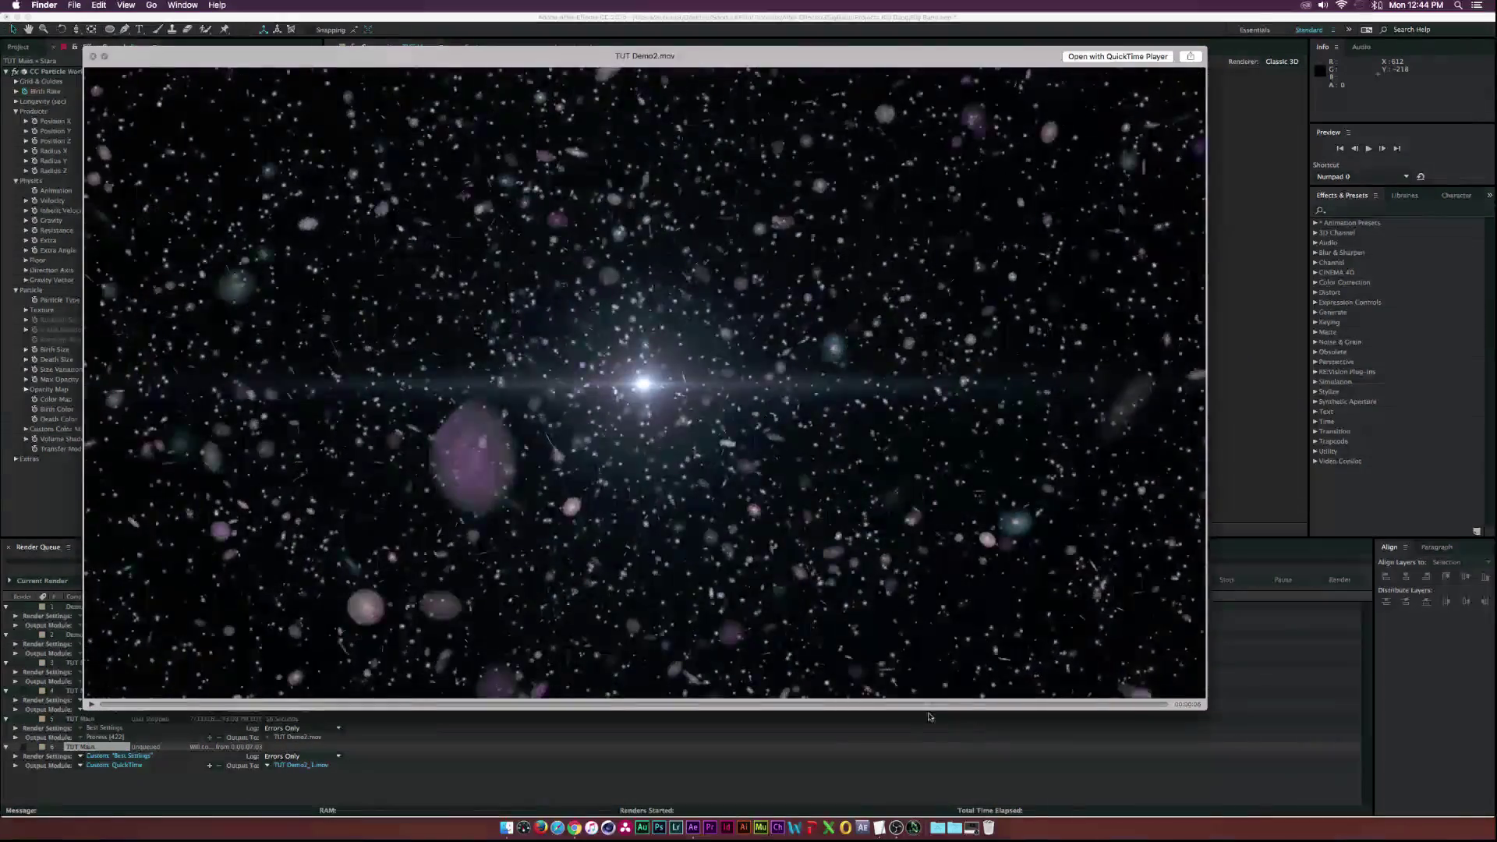
# Review the rendered Big Bang animation in TUT Demo2.mov, jumping to an earlier point in the clip
pyautogui.click(768, 710)
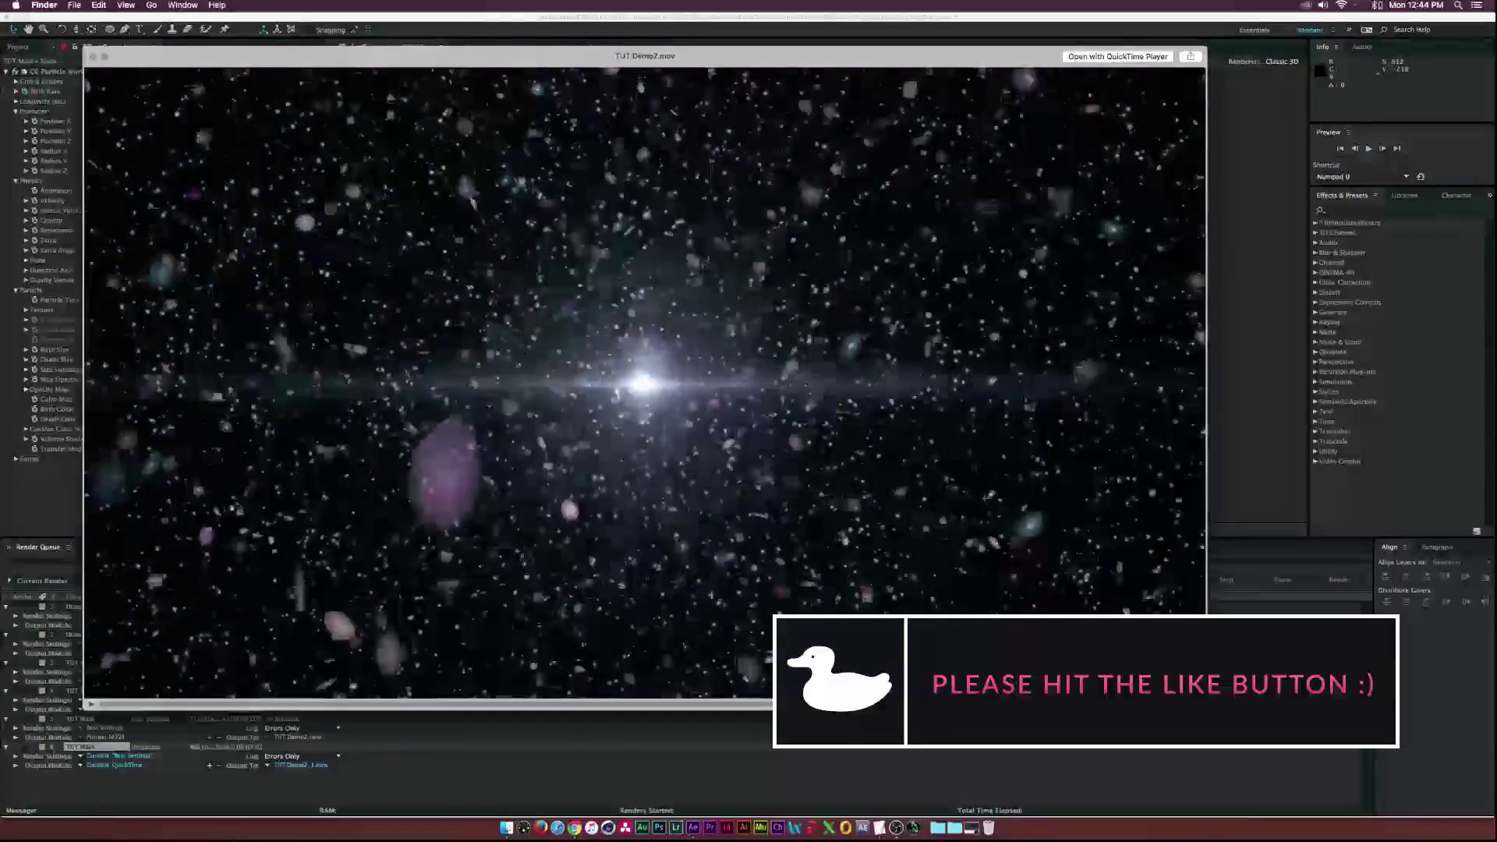